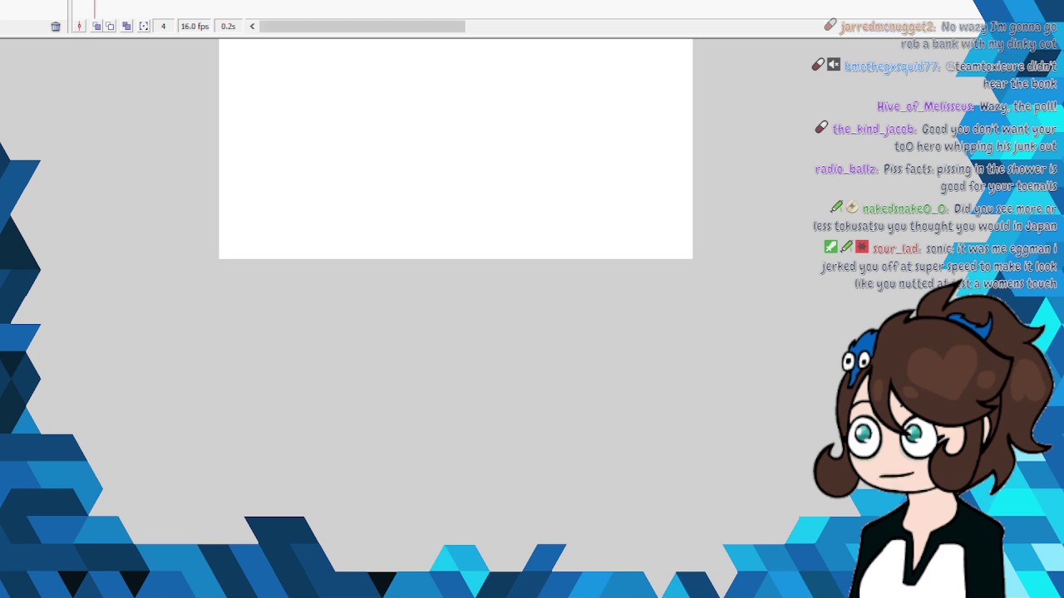
# Step: Review the two labelled character designs A and B on frame 1 and return to the blank frame 4
pyautogui.hotkey('shift', ',')
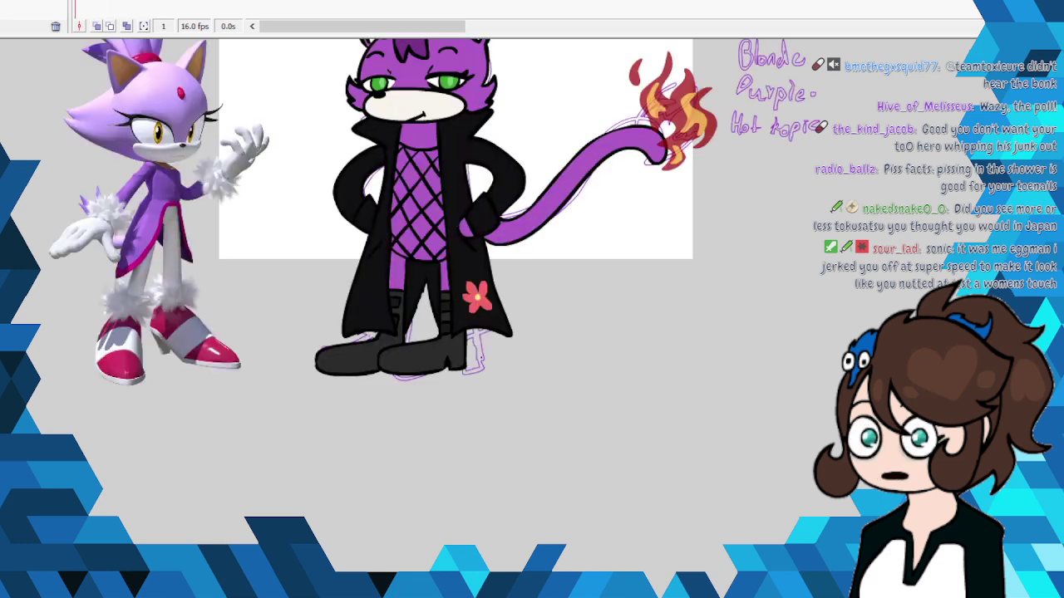
pyautogui.scroll(5, 420, 308)
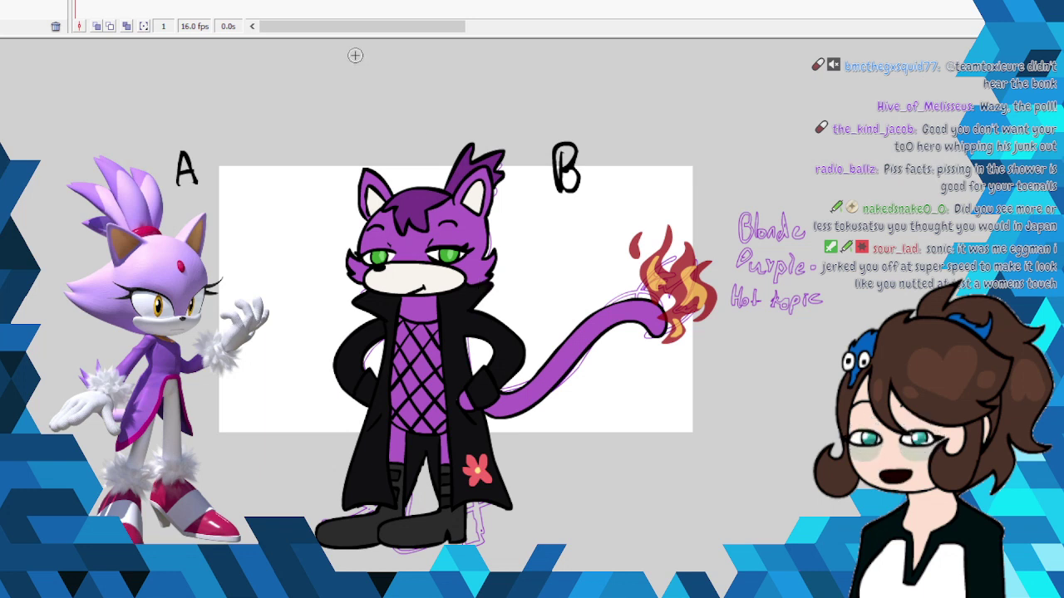
pyautogui.click(94, 7)
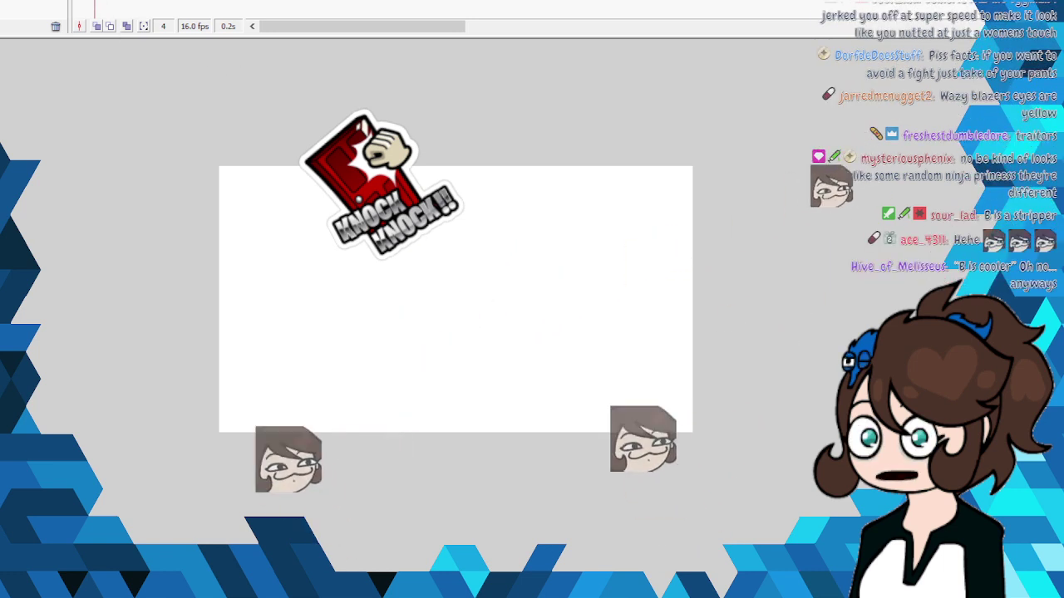
pyautogui.moveTo(356, 248)
pyautogui.mouseDown()
pyautogui.moveTo(369, 319)
pyautogui.moveTo(463, 282)
pyautogui.moveTo(442, 225)
pyautogui.mouseUp()
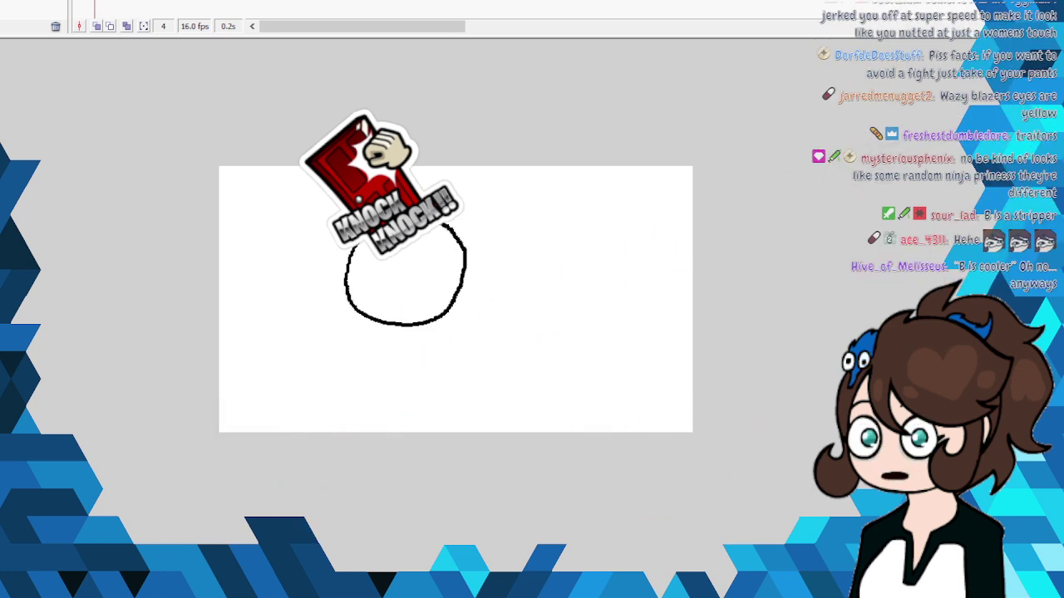
pyautogui.press('.')
pyautogui.press(',')
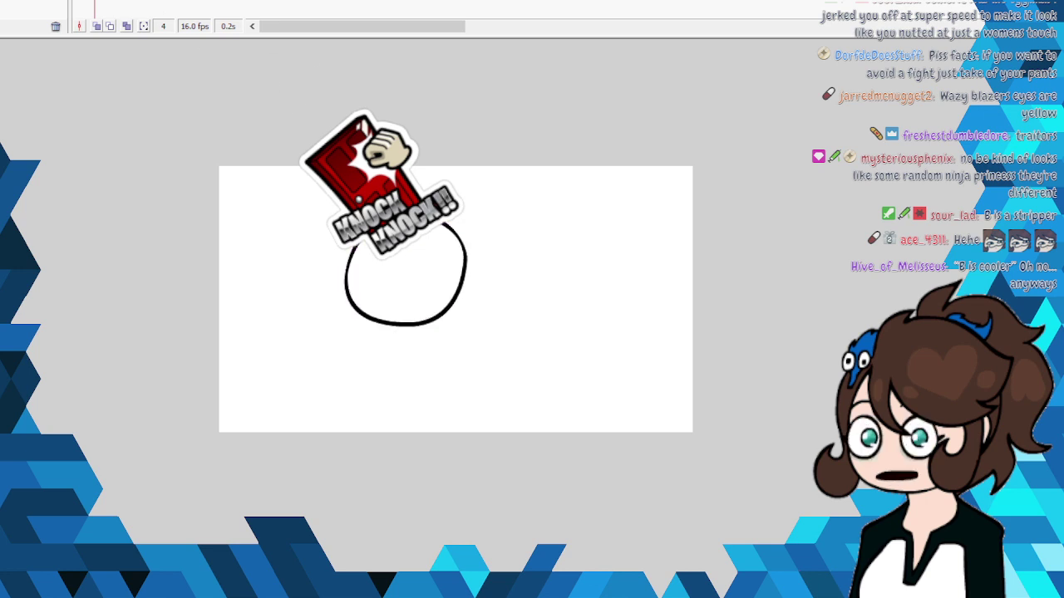
pyautogui.rightClick(425, 214)
pyautogui.click(445, 222)
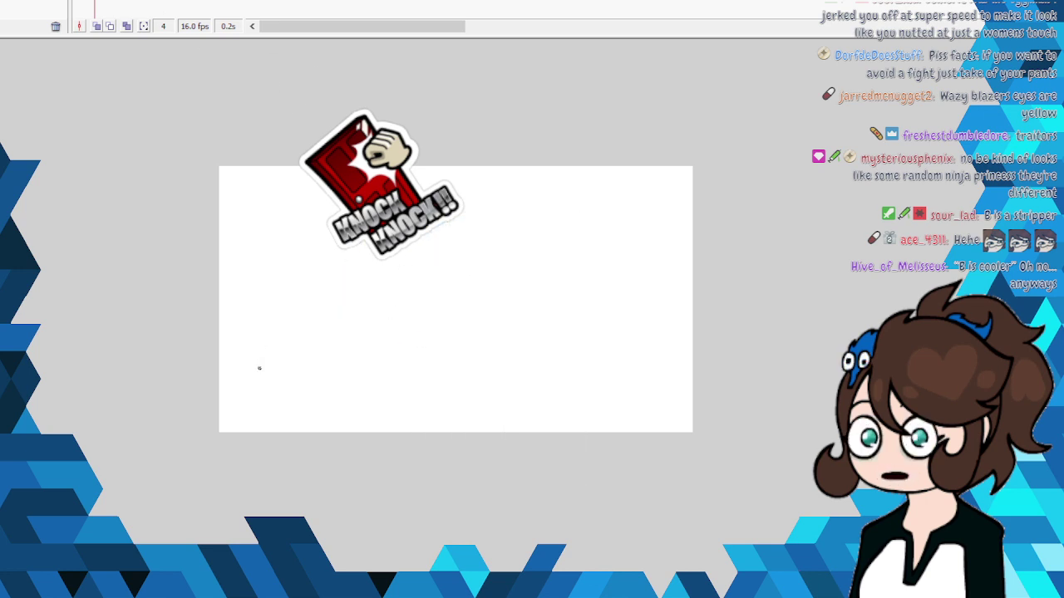
# Step: Draw a rounded head with a protruding muzzle and two small closed eyes in the lower part of the canvas
pyautogui.moveTo(259, 367)
pyautogui.mouseDown()
pyautogui.moveTo(232, 397)
pyautogui.moveTo(338, 411)
pyautogui.mouseUp()
pyautogui.moveTo(389, 376)
pyautogui.mouseDown()
pyautogui.moveTo(382, 344)
pyautogui.moveTo(345, 315)
pyautogui.moveTo(285, 326)
pyautogui.moveTo(261, 357)
pyautogui.mouseUp()
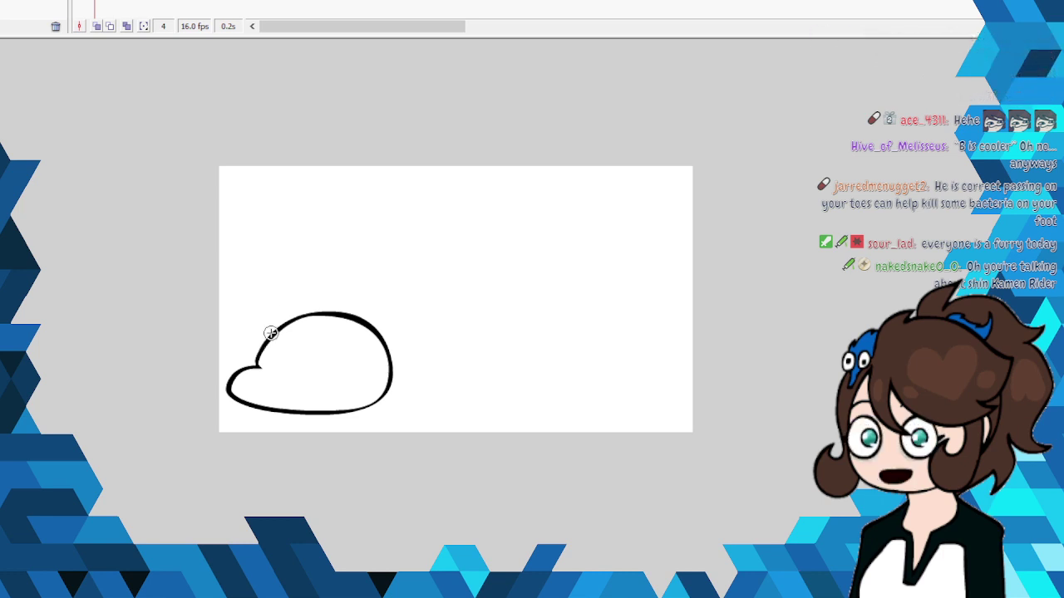
pyautogui.moveTo(268, 363); pyautogui.dragTo(359, 359)
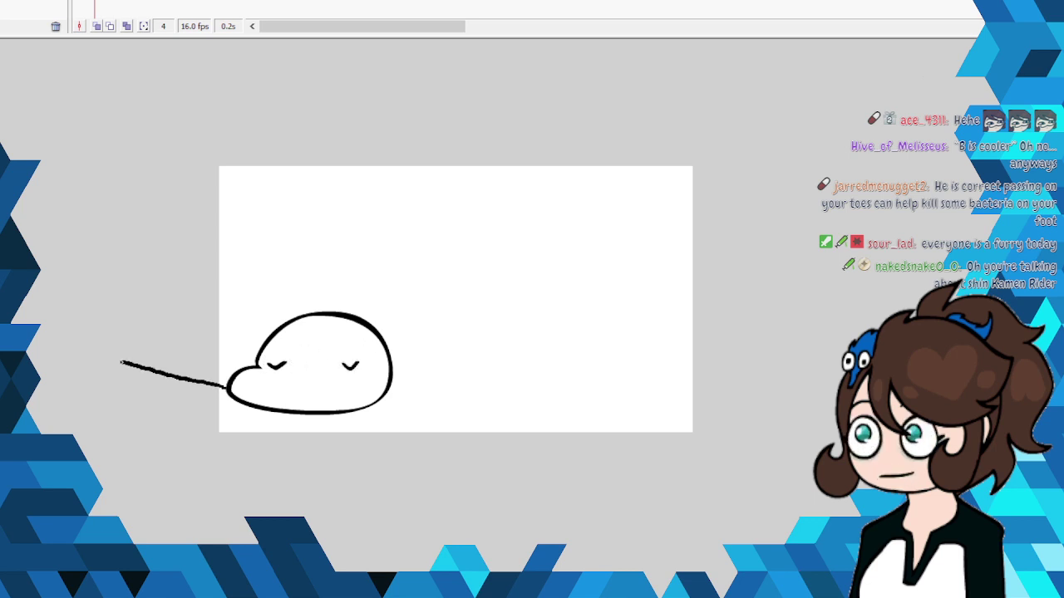
# Step: Try to draw a long straight arm with a hand extending outward from the muzzle
pyautogui.moveTo(122, 362)
pyautogui.mouseDown()
pyautogui.moveTo(90, 372)
pyautogui.moveTo(100, 394)
pyautogui.moveTo(229, 403)
pyautogui.mouseUp()
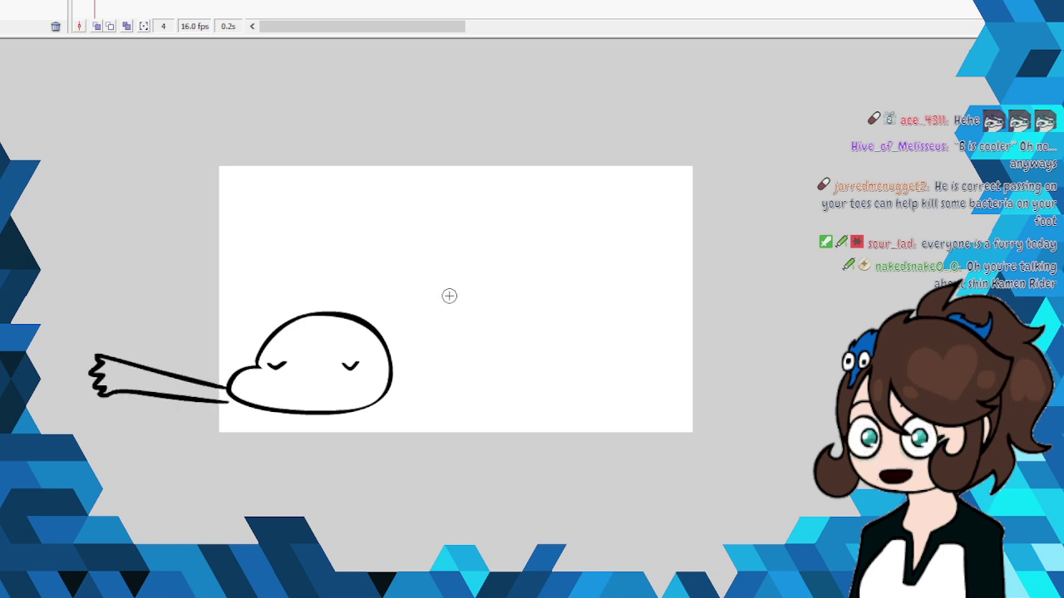
pyautogui.hotkey('ctrl', 'z')
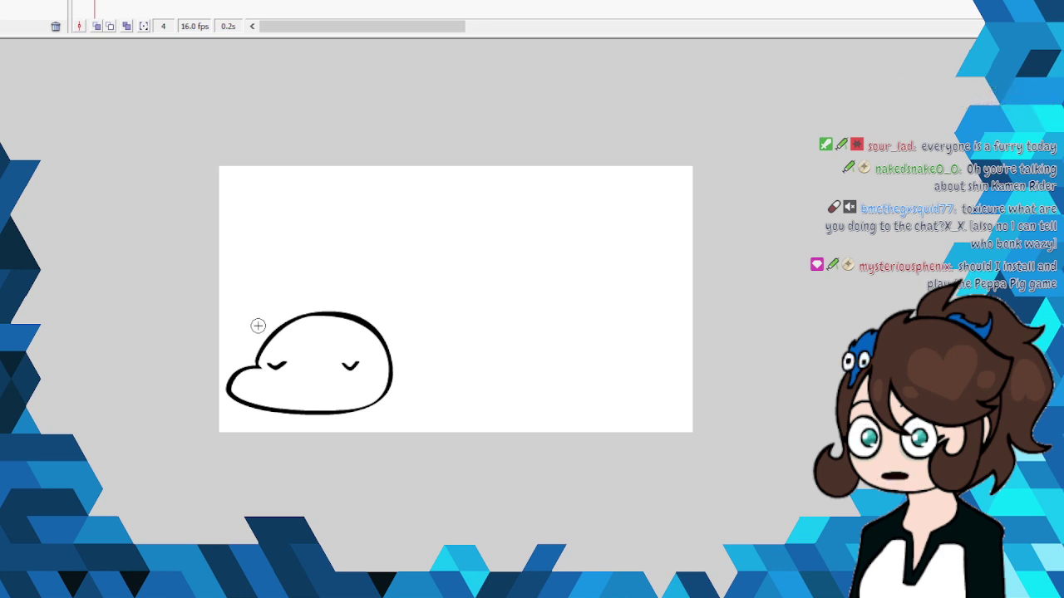
# Step: Draw a bent arm below the muzzle, an outstretched arm on the head's other side, and a back line curving over the rump
pyautogui.moveTo(226, 399)
pyautogui.mouseDown()
pyautogui.moveTo(201, 423)
pyautogui.moveTo(206, 454)
pyautogui.moveTo(259, 450)
pyautogui.mouseUp()
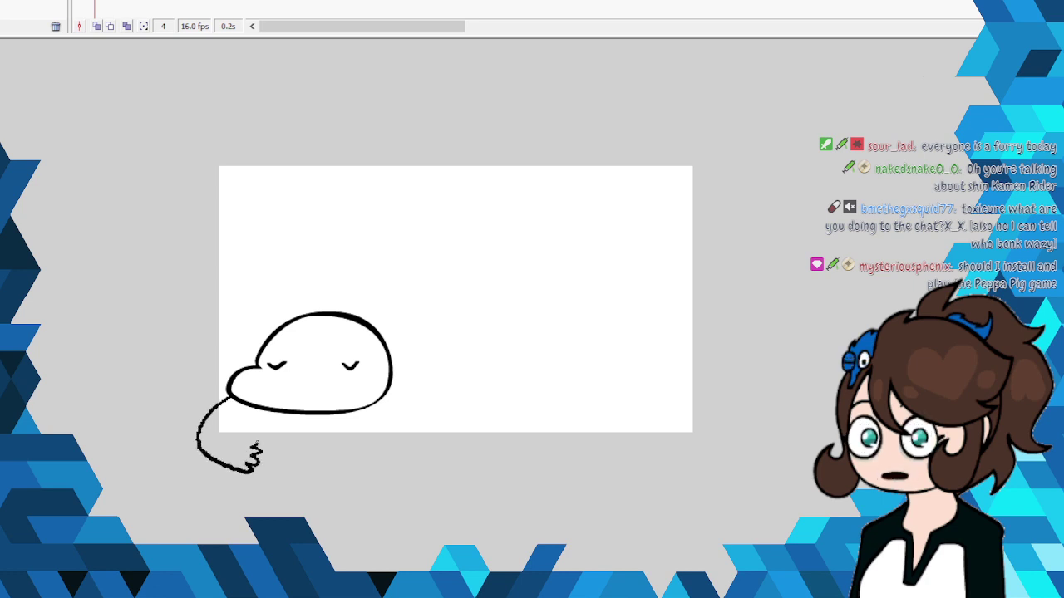
pyautogui.moveTo(239, 410); pyautogui.dragTo(259, 434)
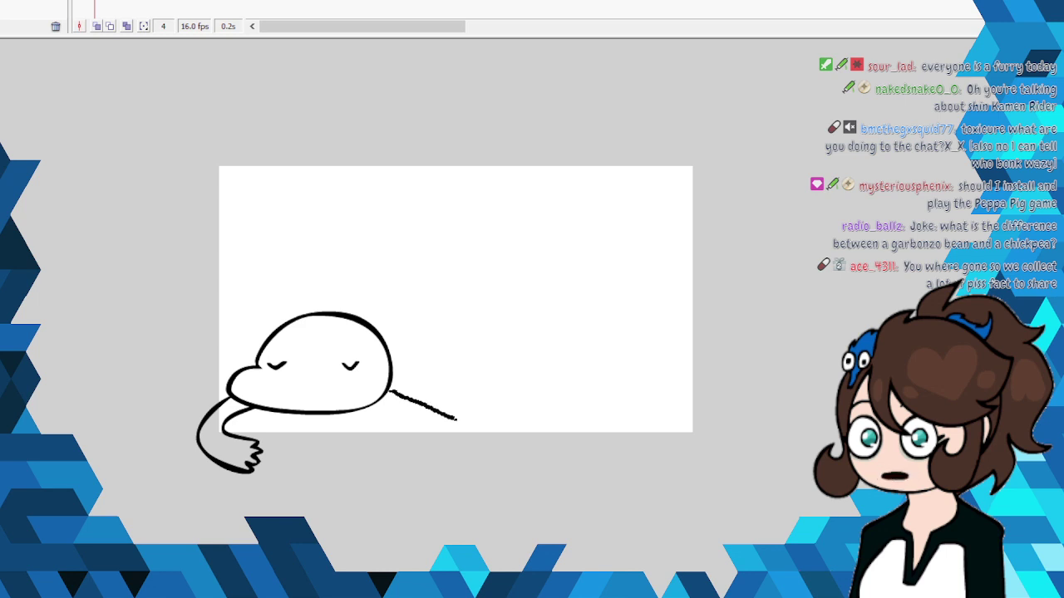
pyautogui.moveTo(456, 419)
pyautogui.mouseDown()
pyautogui.moveTo(505, 443)
pyautogui.moveTo(501, 455)
pyautogui.moveTo(481, 466)
pyautogui.moveTo(447, 445)
pyautogui.mouseUp()
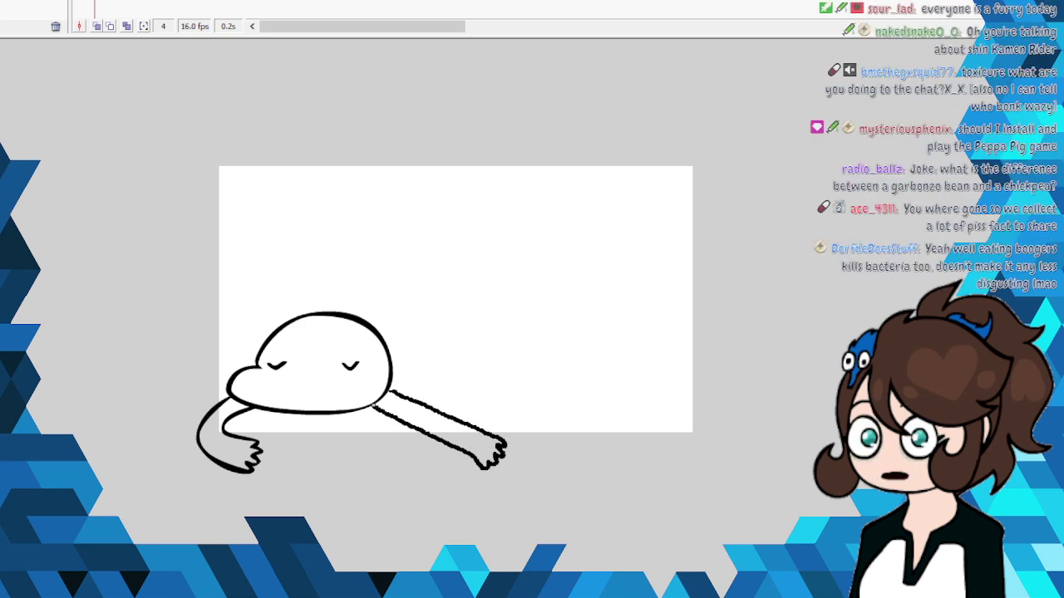
pyautogui.moveTo(389, 416); pyautogui.dragTo(372, 405)
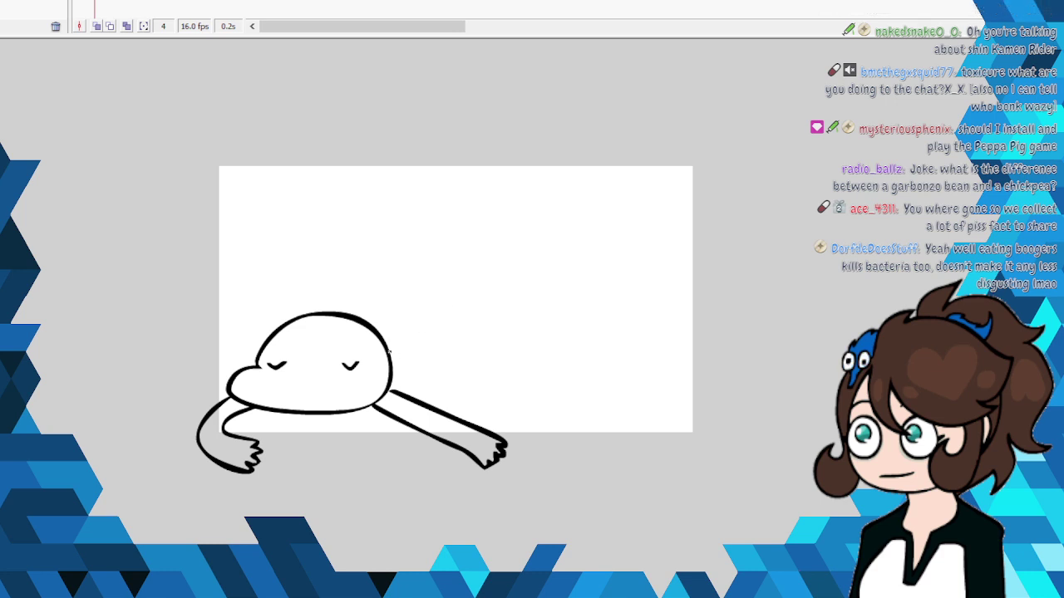
pyautogui.moveTo(389, 352); pyautogui.dragTo(455, 345)
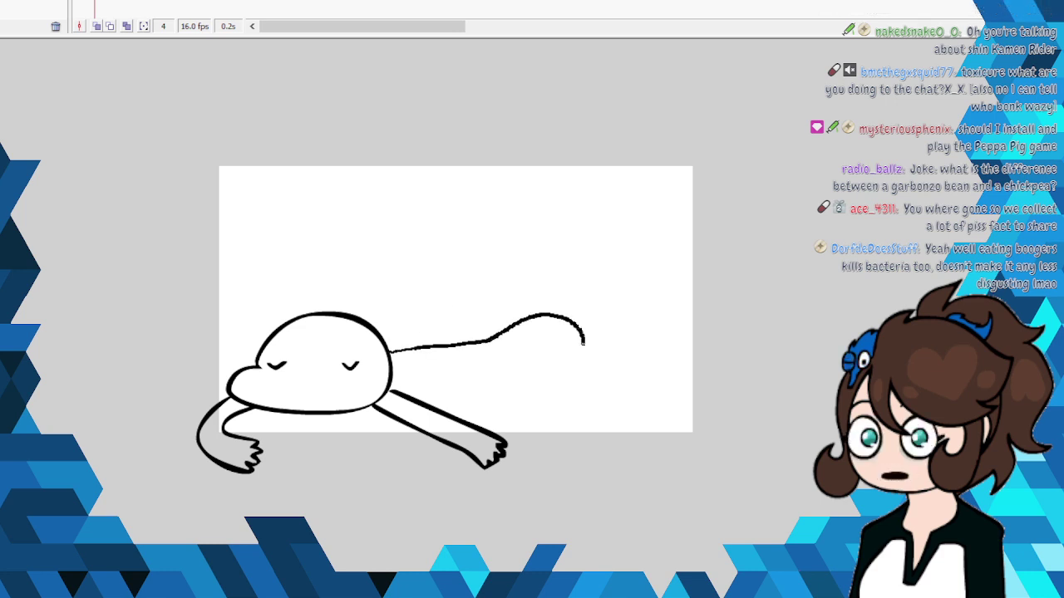
pyautogui.moveTo(542, 315); pyautogui.dragTo(585, 349)
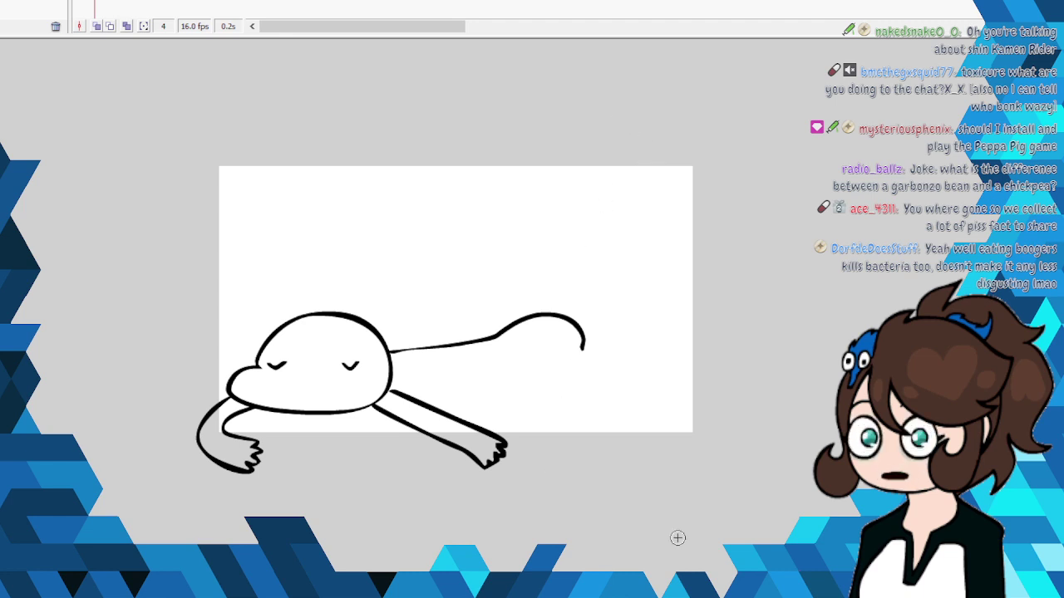
# Step: Draw a large pig head beside the canvas with an oval snout, curved jaw, ear, and two round eyes with dot pupils
pyautogui.moveTo(173, 166); pyautogui.dragTo(33, 159)
pyautogui.moveTo(21, 306); pyautogui.dragTo(102, 296)
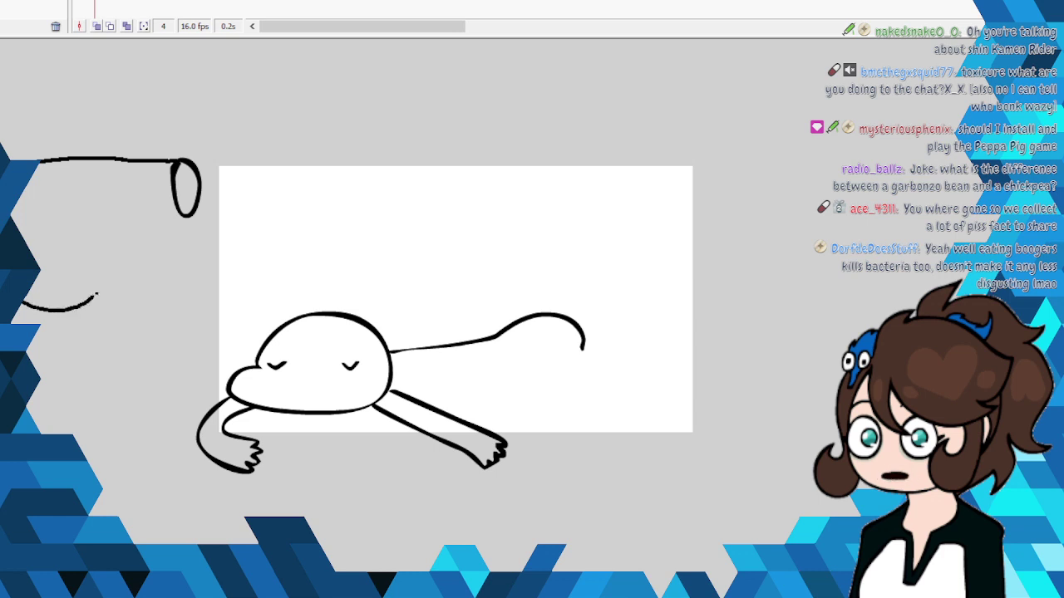
pyautogui.moveTo(197, 214); pyautogui.dragTo(104, 281)
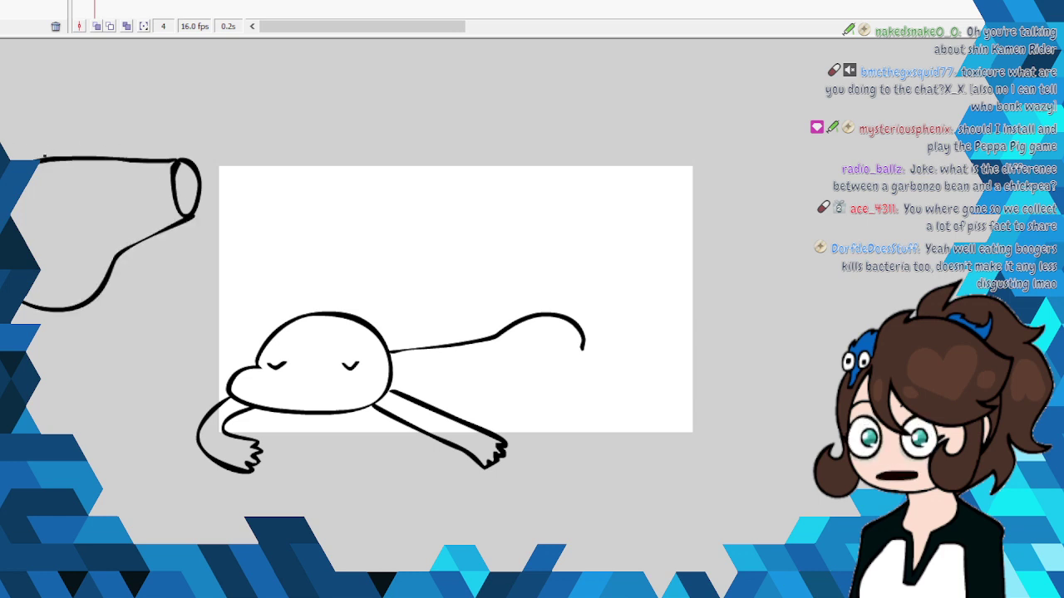
pyautogui.moveTo(45, 158); pyautogui.dragTo(58, 157)
pyautogui.moveTo(41, 208)
pyautogui.mouseDown()
pyautogui.moveTo(28, 223)
pyautogui.moveTo(43, 210)
pyautogui.mouseUp()
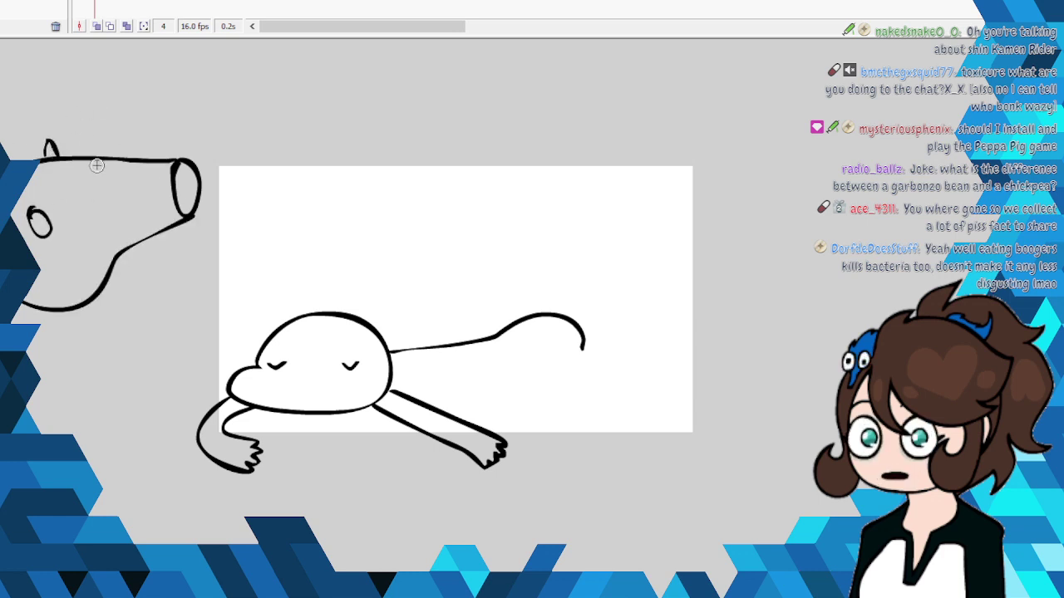
pyautogui.moveTo(97, 166); pyautogui.dragTo(98, 164)
pyautogui.click(98, 178)
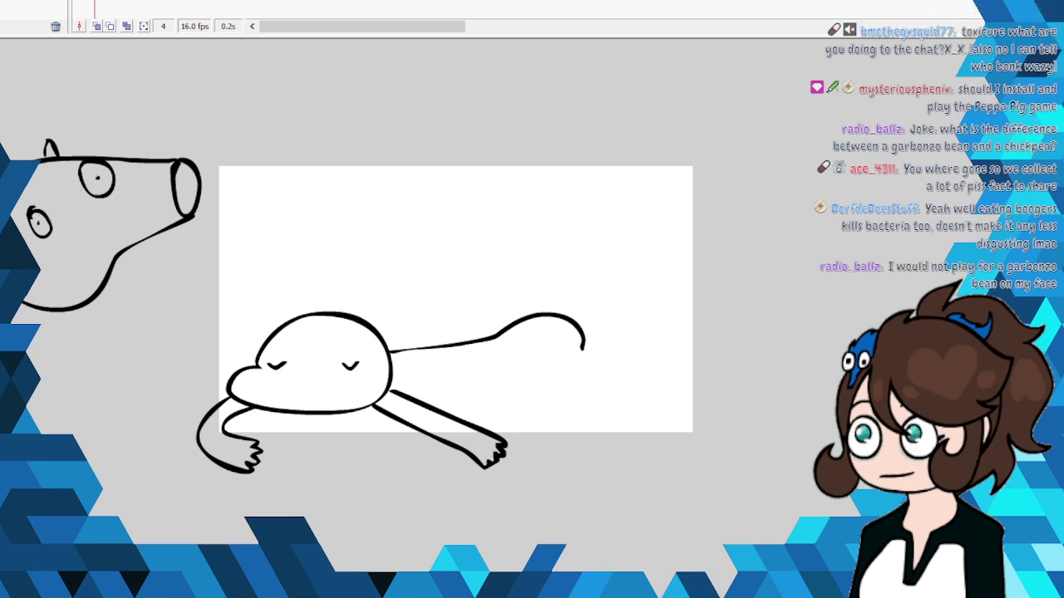
# Step: Select all the artwork and move it sideways so that the pig head sits on the canvas
pyautogui.hscroll(-2, 469, 306)
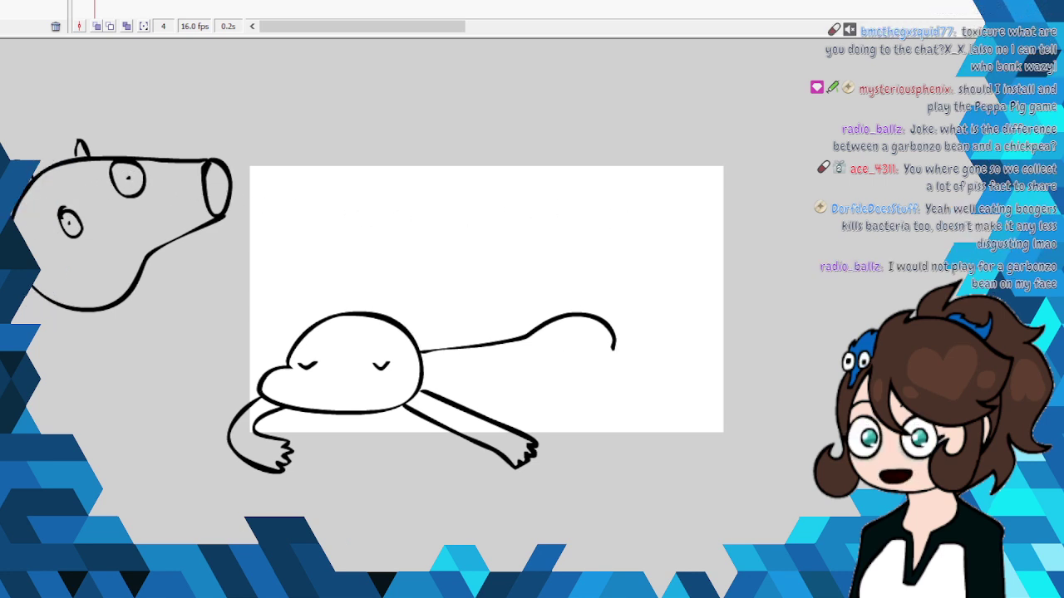
pyautogui.hotkey('ctrl', 'a')
pyautogui.hotkey('alt', 'shift', 'o')
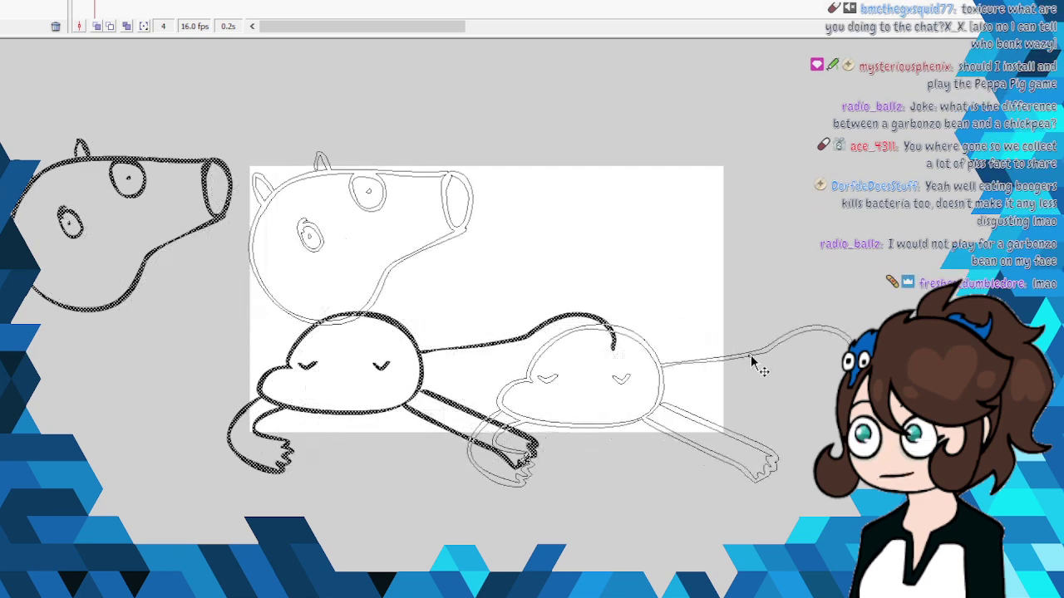
pyautogui.hotkey('ctrl', 'z')
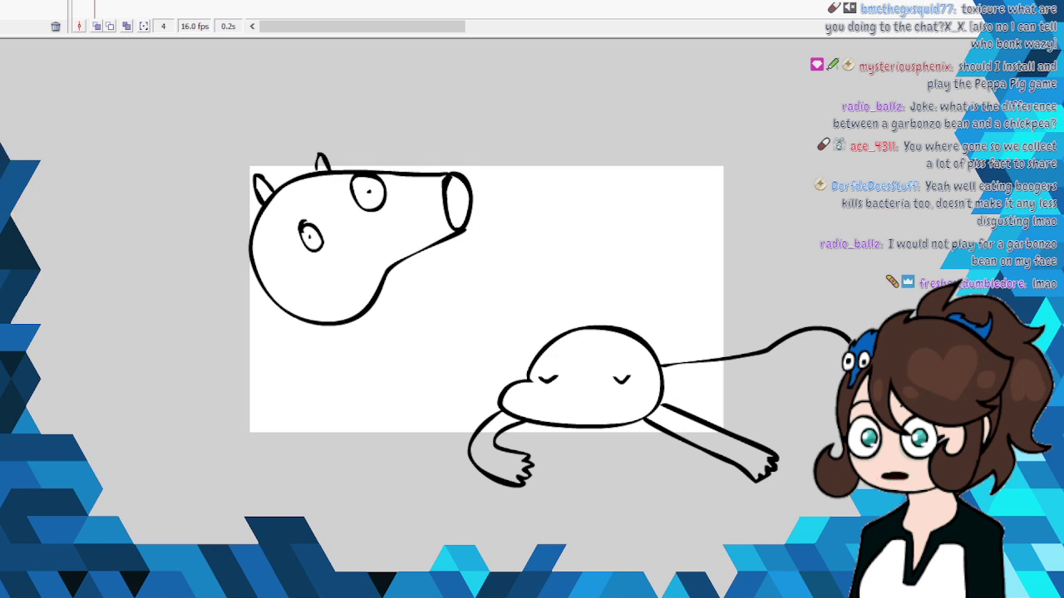
# Step: Sketch a simplified dark red head-and-snout outline over the pig head
pyautogui.moveTo(360, 172)
pyautogui.mouseDown()
pyautogui.moveTo(313, 197)
pyautogui.moveTo(271, 275)
pyautogui.moveTo(355, 297)
pyautogui.moveTo(383, 247)
pyautogui.moveTo(478, 200)
pyautogui.moveTo(468, 169)
pyautogui.moveTo(362, 174)
pyautogui.mouseUp()
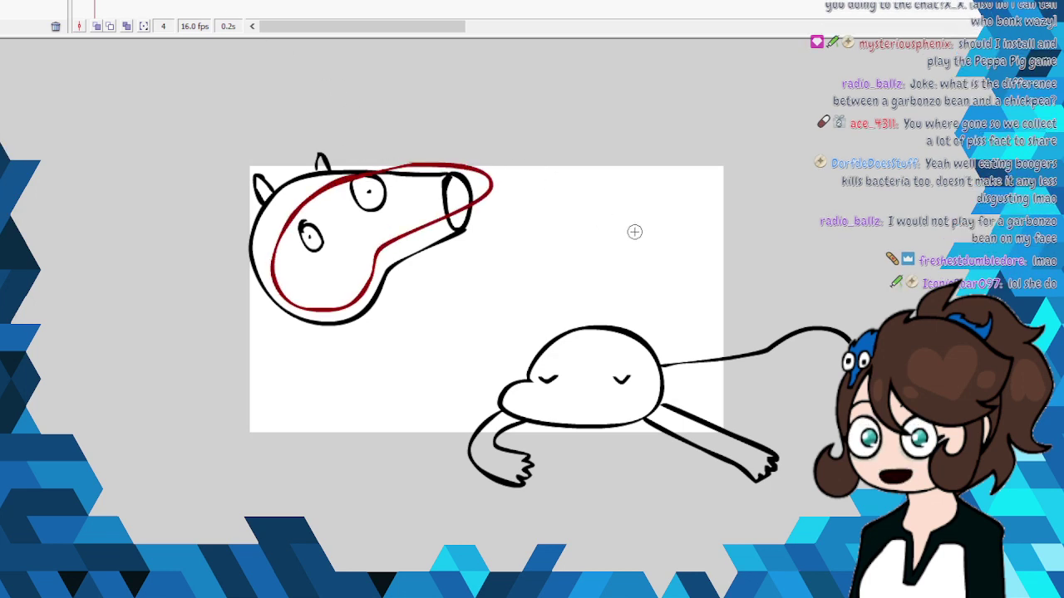
pyautogui.click(279, 275)
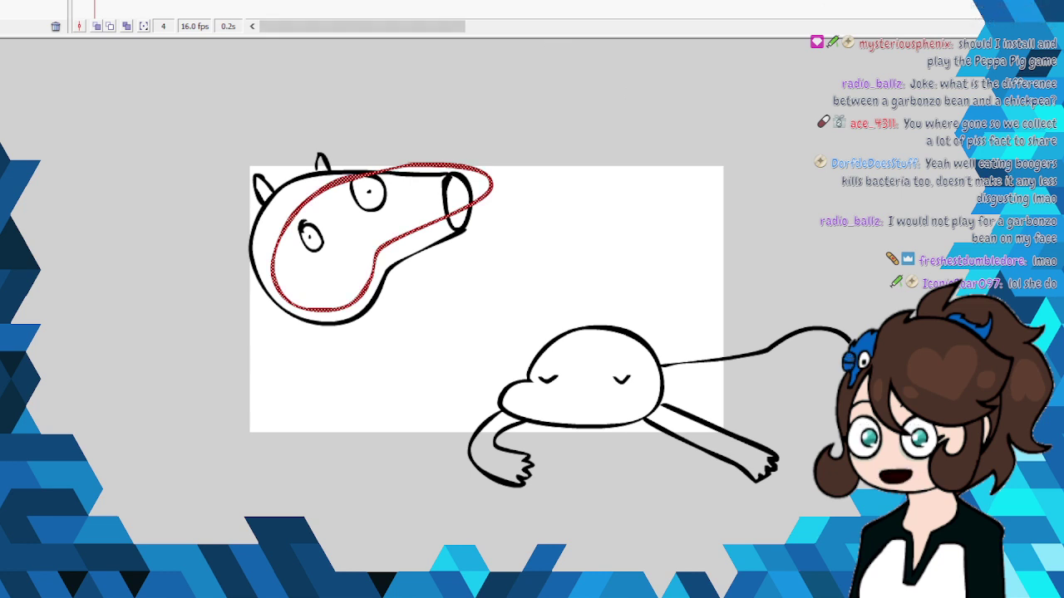
pyautogui.click(95, 10)
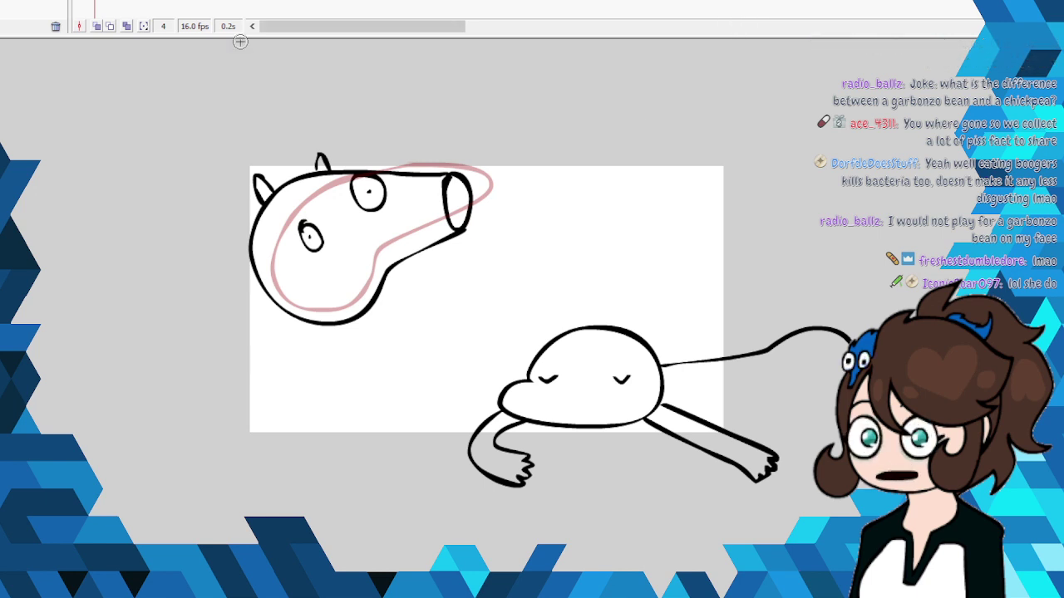
# Step: Cut the pig head together with its red overlay outline from the frame
pyautogui.moveTo(172, 127)
pyautogui.mouseDown()
pyautogui.moveTo(636, 364)
pyautogui.moveTo(500, 339)
pyautogui.mouseUp()
pyautogui.rightClick(404, 233)
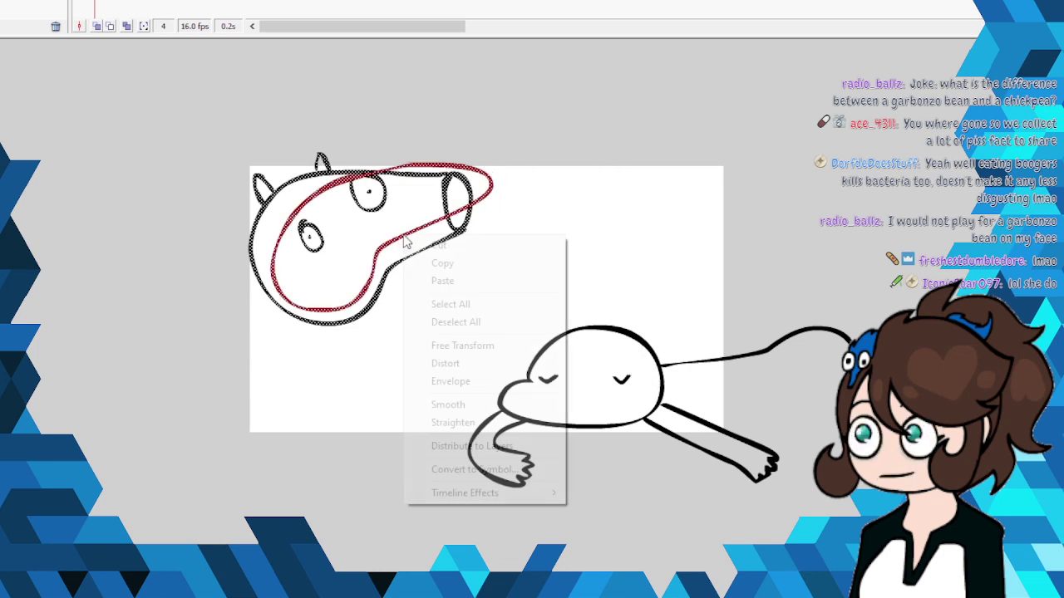
pyautogui.click(424, 242)
# Step: Move the whole lying figure up and back across so that its body fits on the canvas
pyautogui.moveTo(357, 194); pyautogui.dragTo(782, 478)
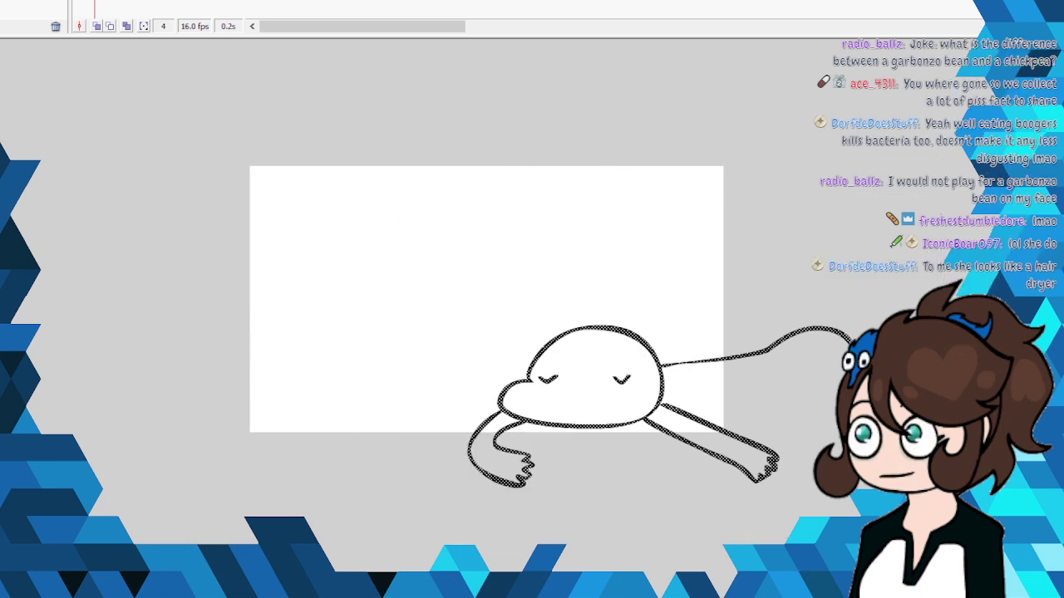
pyautogui.moveTo(865, 362)
pyautogui.mouseDown()
pyautogui.moveTo(611, 329)
pyautogui.moveTo(605, 296)
pyautogui.mouseUp()
pyautogui.click(806, 287)
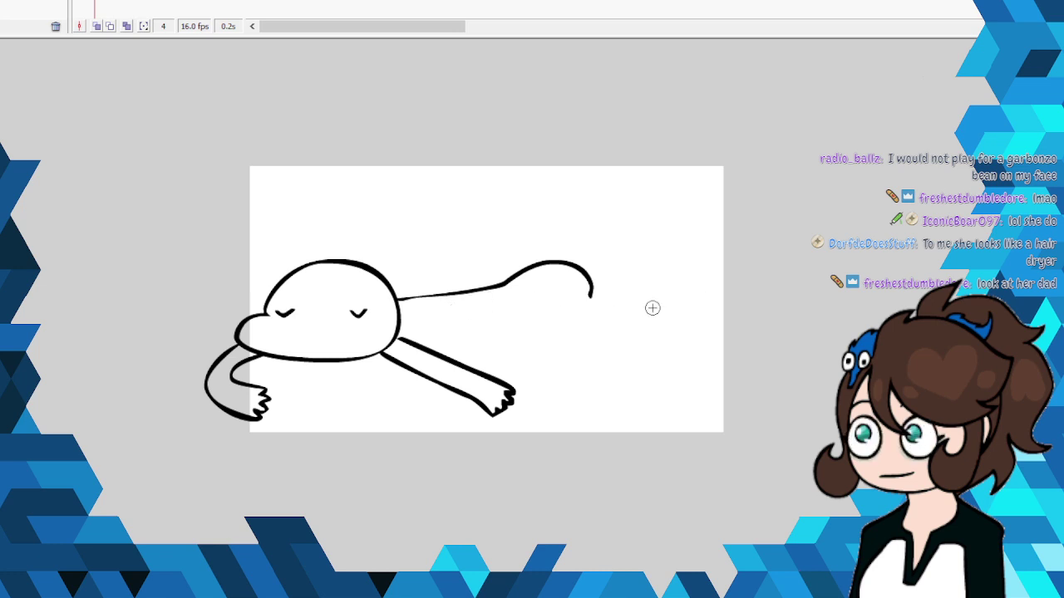
pyautogui.moveTo(551, 295)
pyautogui.mouseDown()
pyautogui.moveTo(610, 300)
pyautogui.moveTo(622, 337)
pyautogui.mouseUp()
pyautogui.moveTo(598, 377); pyautogui.dragTo(595, 382)
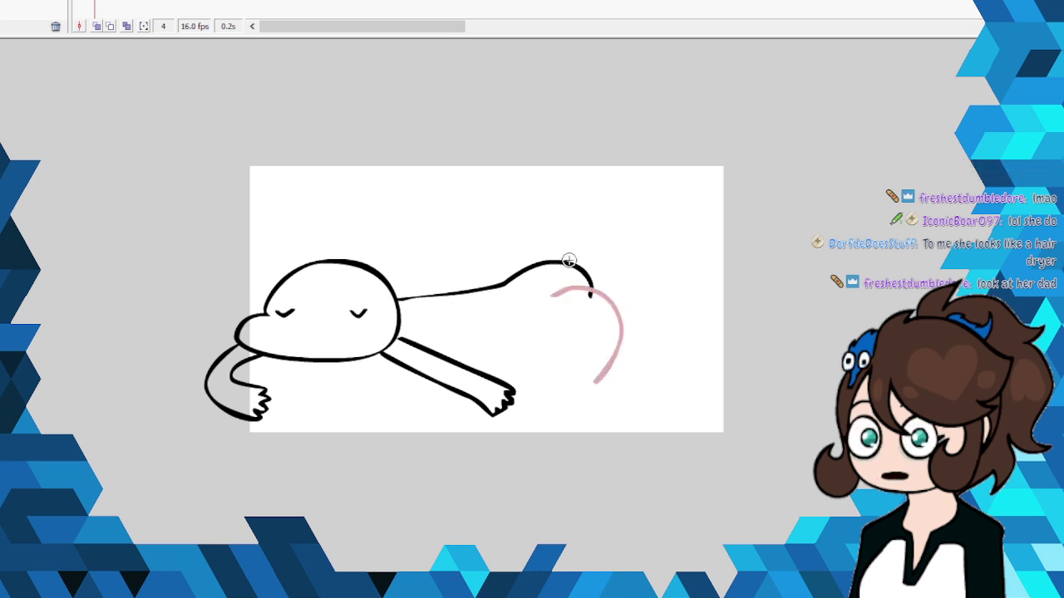
pyautogui.hotkey('ctrl', 'z')
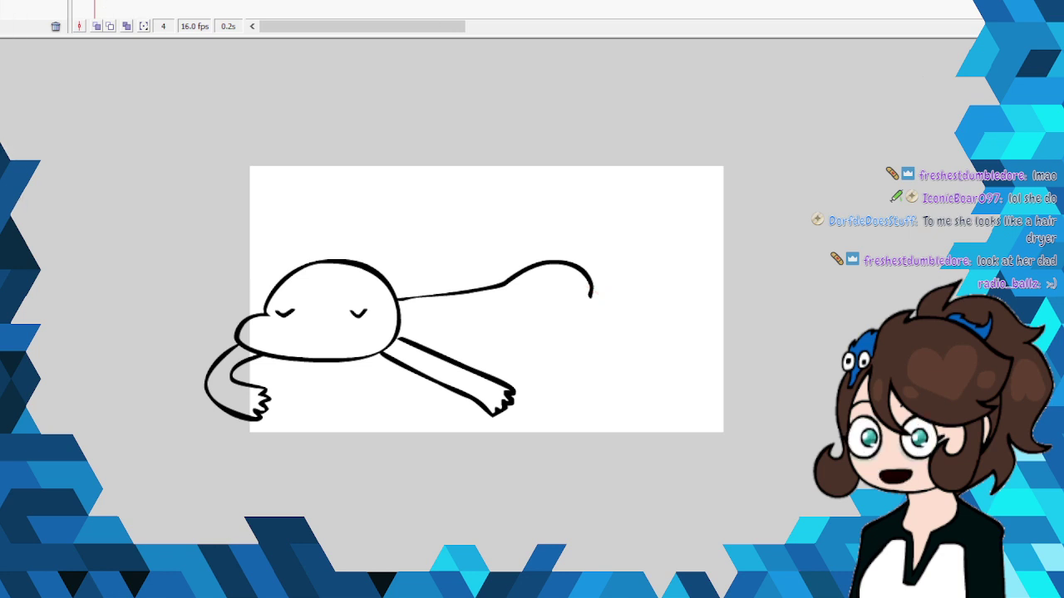
# Step: Sketch the figure's lower body in blue, with the rounded hip, two bent legs with feet, and the belly line
pyautogui.moveTo(546, 297)
pyautogui.mouseDown()
pyautogui.moveTo(580, 289)
pyautogui.moveTo(617, 324)
pyautogui.moveTo(552, 394)
pyautogui.moveTo(604, 432)
pyautogui.moveTo(532, 460)
pyautogui.mouseUp()
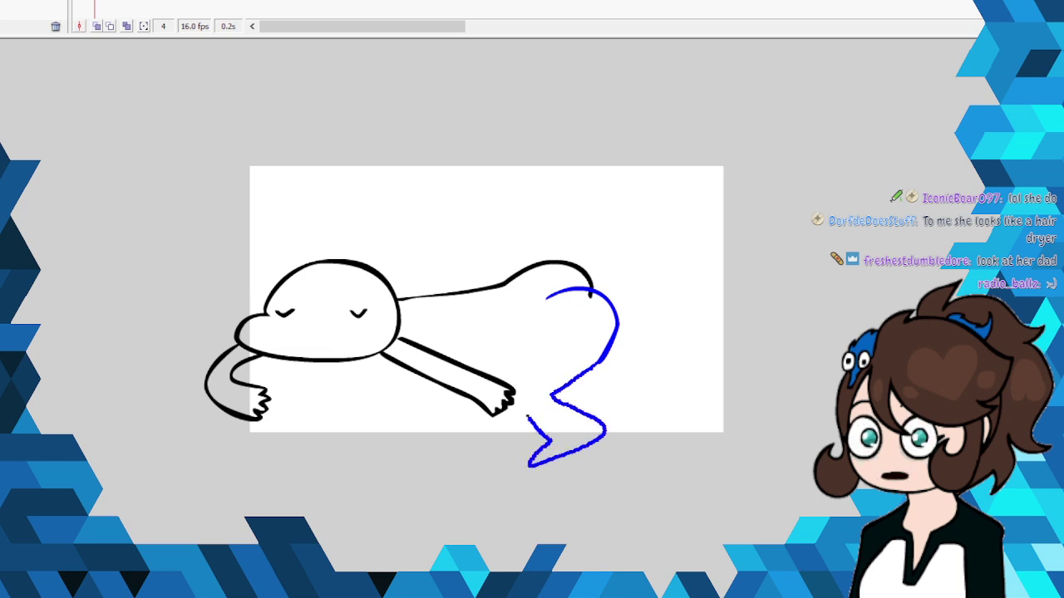
pyautogui.moveTo(552, 353); pyautogui.dragTo(529, 417)
pyautogui.moveTo(550, 352); pyautogui.dragTo(483, 365)
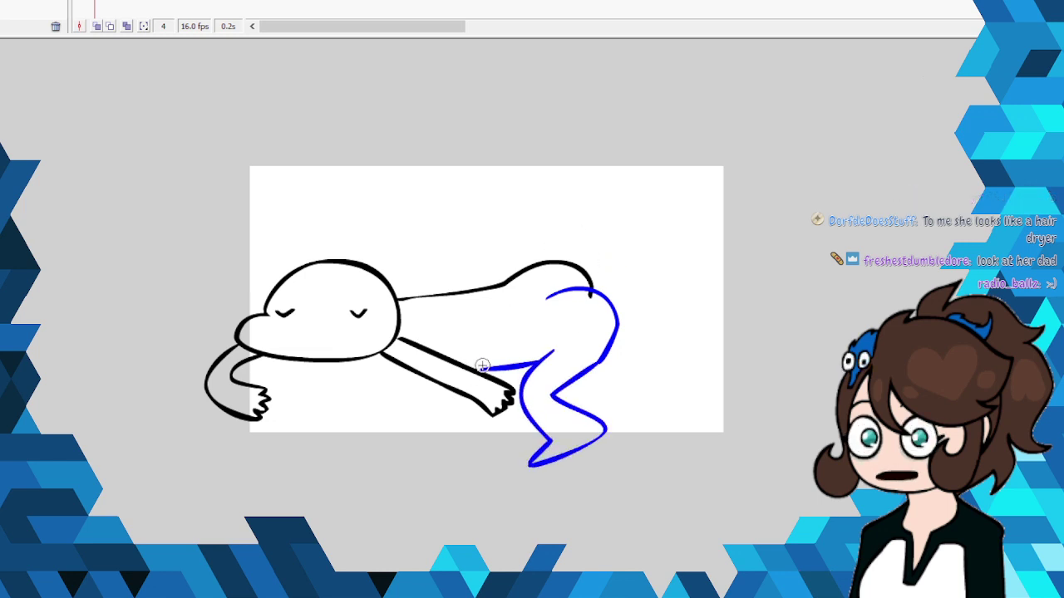
pyautogui.moveTo(418, 371); pyautogui.dragTo(341, 359)
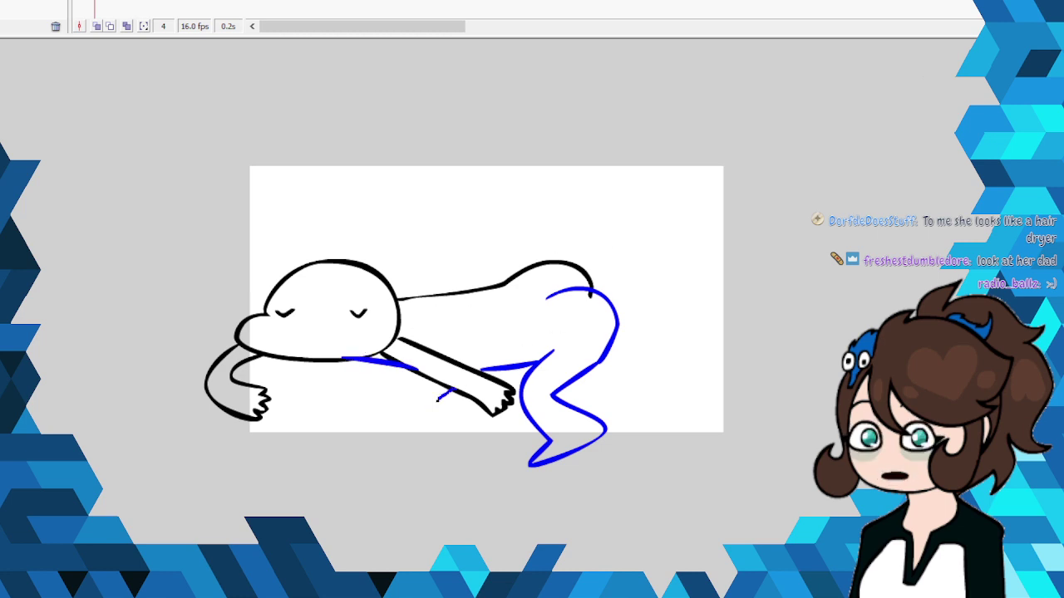
pyautogui.moveTo(454, 387)
pyautogui.mouseDown()
pyautogui.moveTo(430, 431)
pyautogui.moveTo(504, 465)
pyautogui.mouseUp()
pyautogui.moveTo(466, 421)
pyautogui.mouseDown()
pyautogui.moveTo(510, 444)
pyautogui.moveTo(515, 459)
pyautogui.mouseUp()
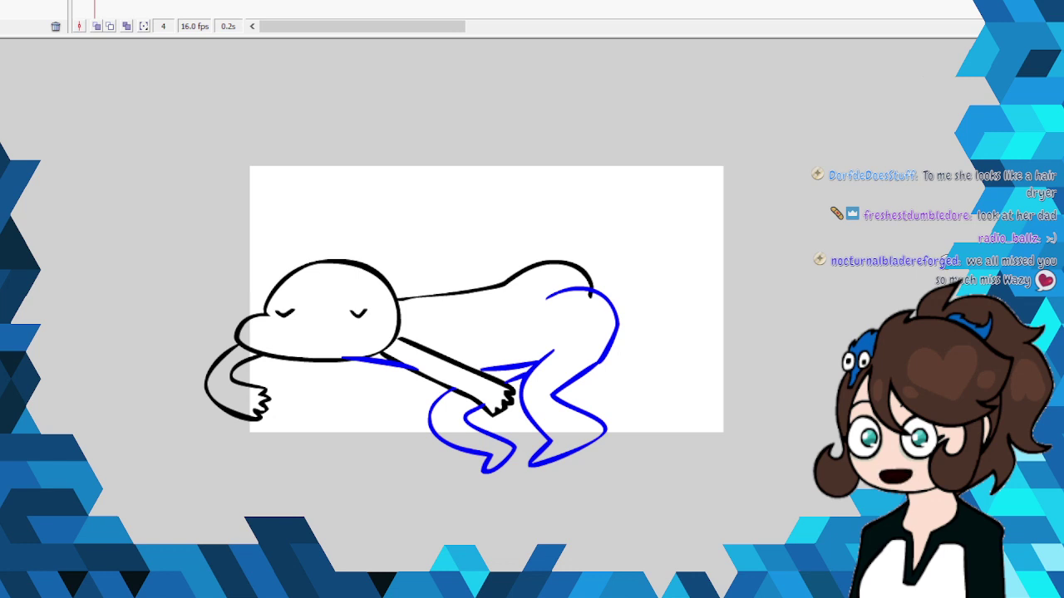
# Step: Sketch the hair in blue, with a pointed fringe, a side lock, swept tufts over the head and a ponytail behind
pyautogui.moveTo(306, 278)
pyautogui.mouseDown()
pyautogui.moveTo(334, 322)
pyautogui.moveTo(413, 286)
pyautogui.moveTo(362, 337)
pyautogui.mouseUp()
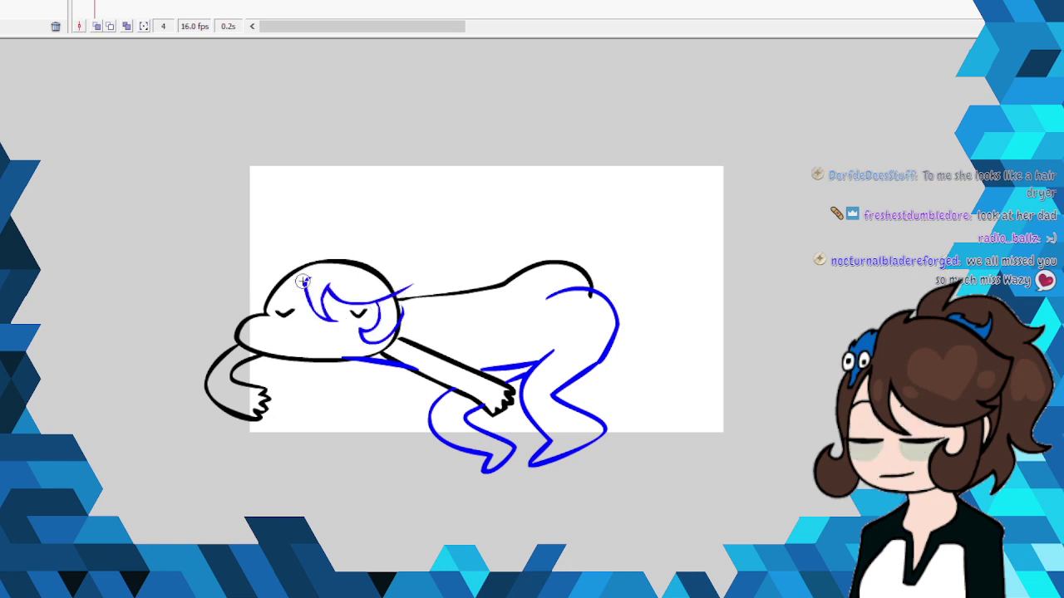
pyautogui.moveTo(303, 282); pyautogui.dragTo(280, 284)
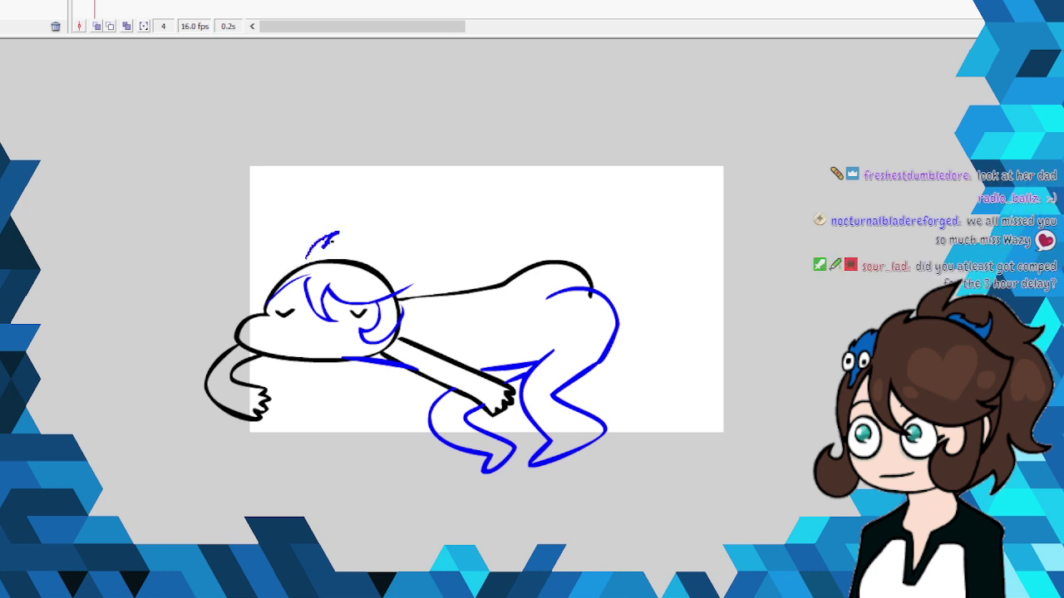
pyautogui.moveTo(337, 234)
pyautogui.mouseDown()
pyautogui.moveTo(408, 256)
pyautogui.moveTo(454, 239)
pyautogui.moveTo(416, 294)
pyautogui.mouseUp()
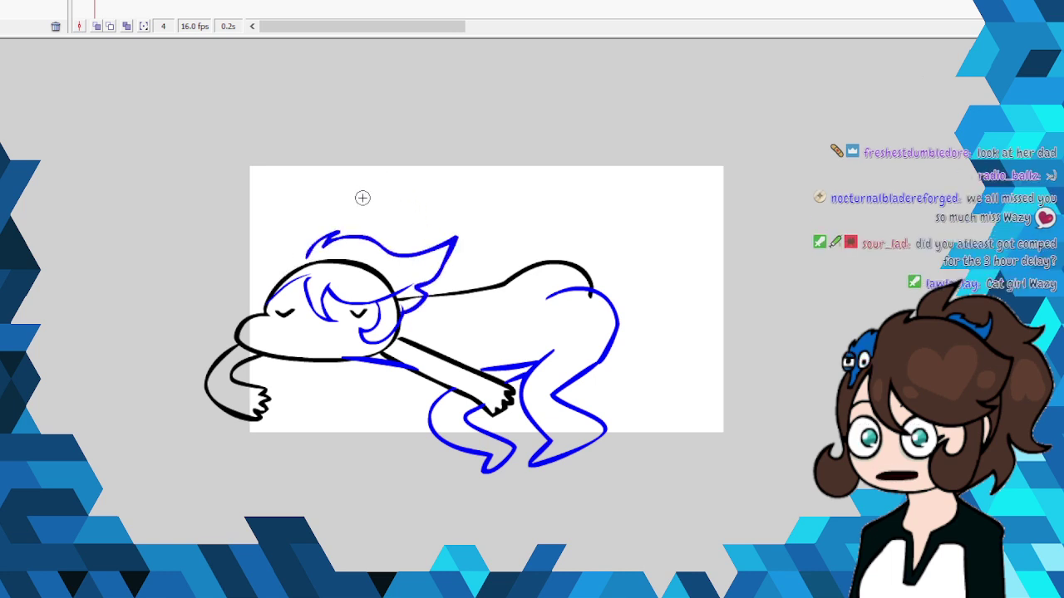
pyautogui.moveTo(353, 236)
pyautogui.mouseDown()
pyautogui.moveTo(386, 197)
pyautogui.moveTo(412, 223)
pyautogui.moveTo(462, 195)
pyautogui.moveTo(445, 248)
pyautogui.moveTo(453, 295)
pyautogui.mouseUp()
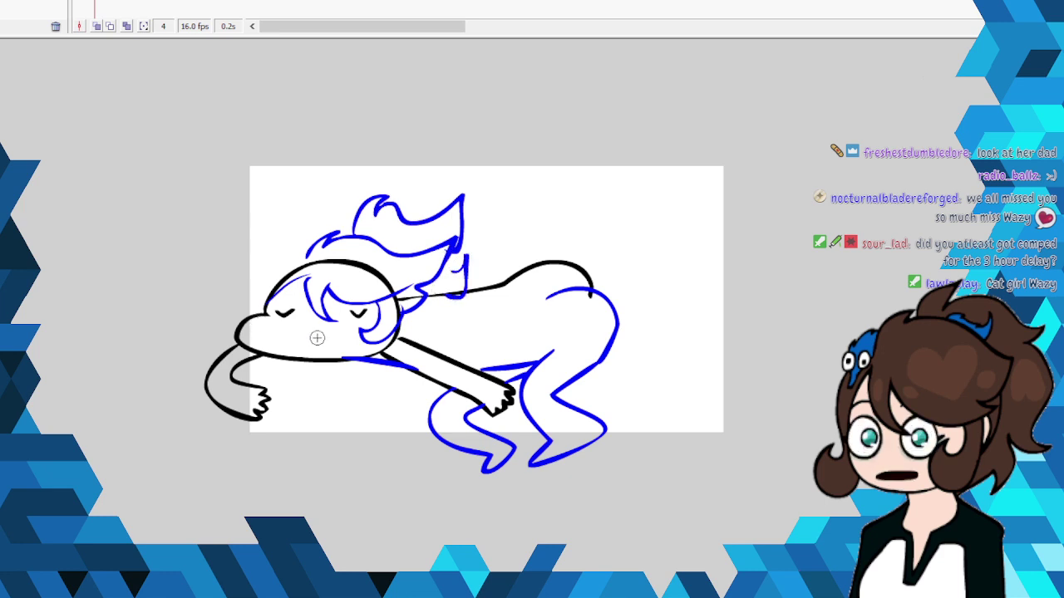
# Step: Sketch a drooping open mouth with a small tongue on the snout and a curved waistline across the body in blue
pyautogui.moveTo(337, 339)
pyautogui.mouseDown()
pyautogui.moveTo(260, 328)
pyautogui.moveTo(258, 356)
pyautogui.mouseUp()
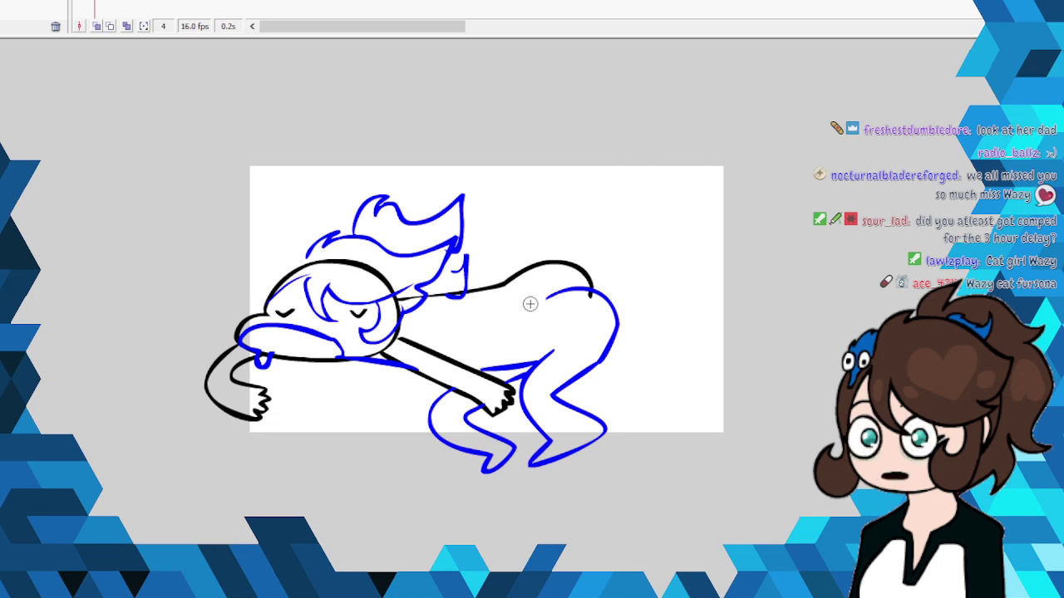
pyautogui.moveTo(501, 287); pyautogui.dragTo(521, 364)
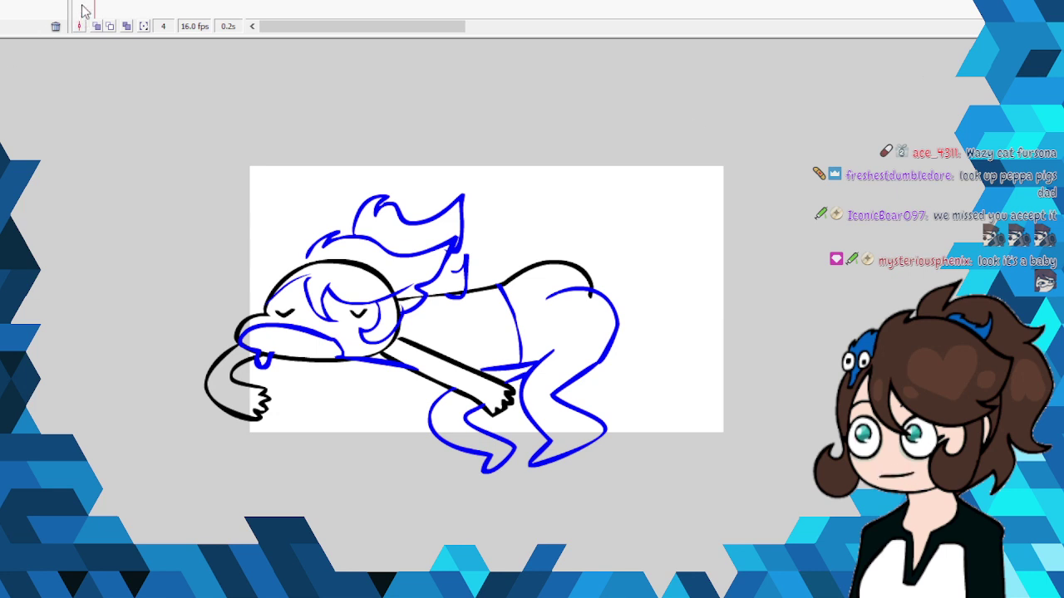
# Step: Show the rough sketch as outlines and draw the clean head with its snout and two closed, lashed eyes over it in blue
pyautogui.hotkey('ctrl', 'alt', 'shift', 'o')
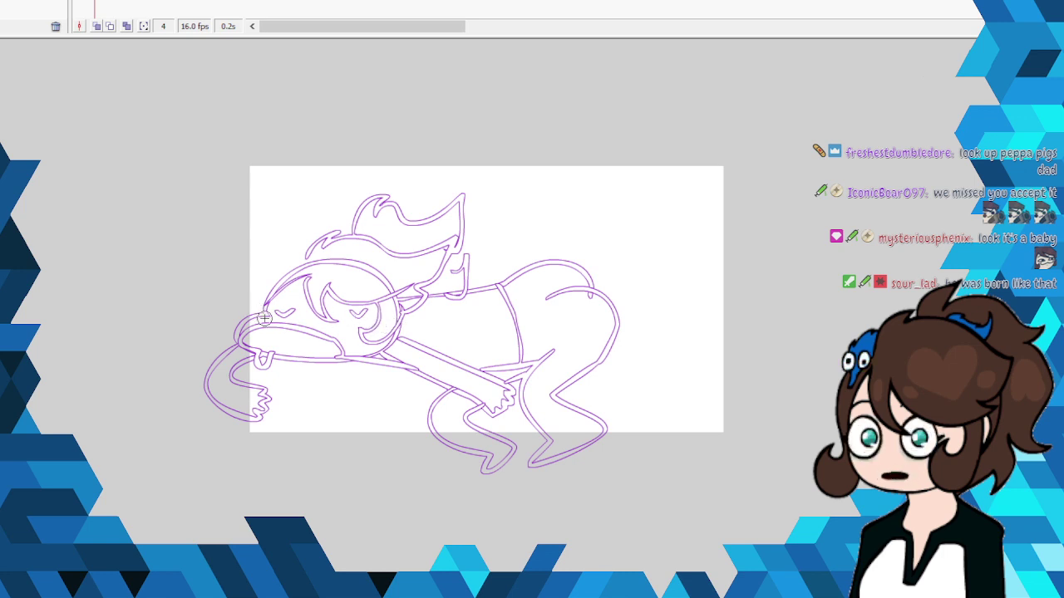
pyautogui.moveTo(226, 337)
pyautogui.mouseDown()
pyautogui.moveTo(241, 357)
pyautogui.moveTo(287, 371)
pyautogui.moveTo(360, 372)
pyautogui.moveTo(407, 295)
pyautogui.moveTo(365, 262)
pyautogui.moveTo(287, 279)
pyautogui.moveTo(270, 300)
pyautogui.moveTo(299, 318)
pyautogui.mouseUp()
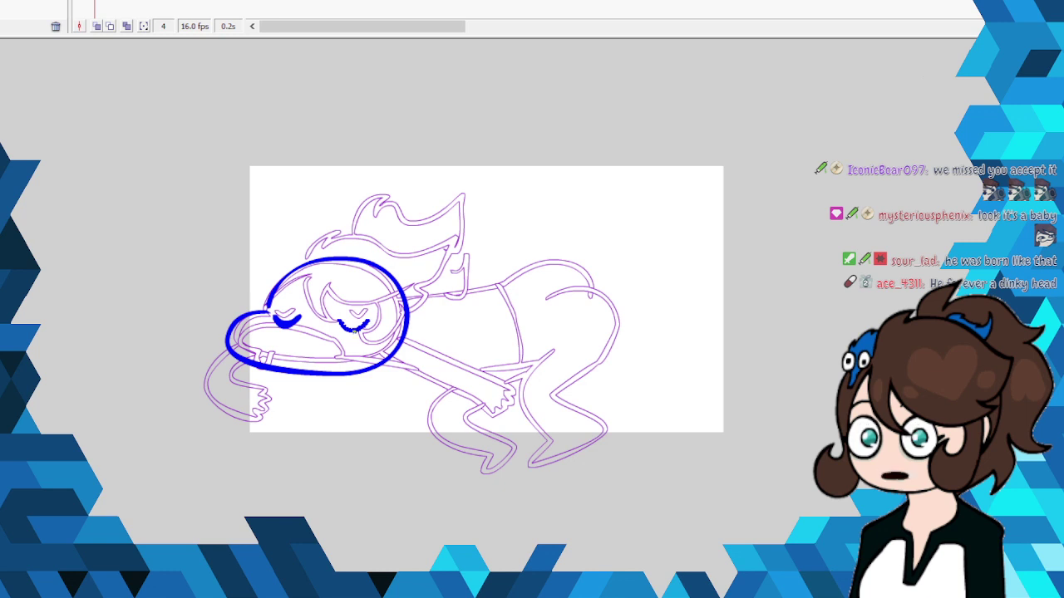
pyautogui.moveTo(339, 320); pyautogui.dragTo(368, 315)
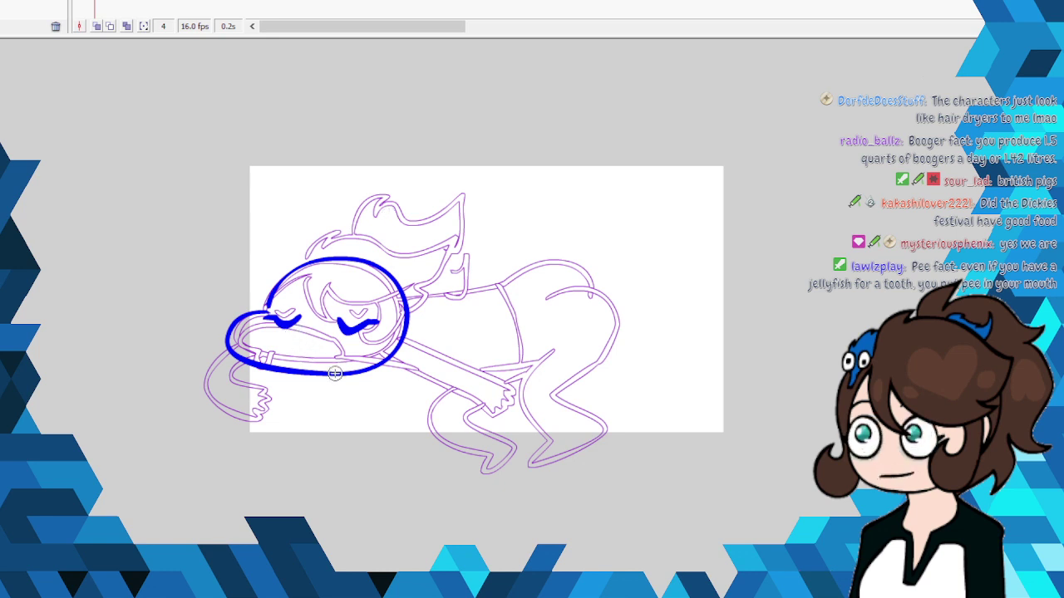
# Step: Draw the drooping open mouth in dark red, with a small tongue hanging at its front end and a closed lower edge
pyautogui.moveTo(335, 374)
pyautogui.mouseDown()
pyautogui.moveTo(309, 344)
pyautogui.moveTo(237, 344)
pyautogui.mouseUp()
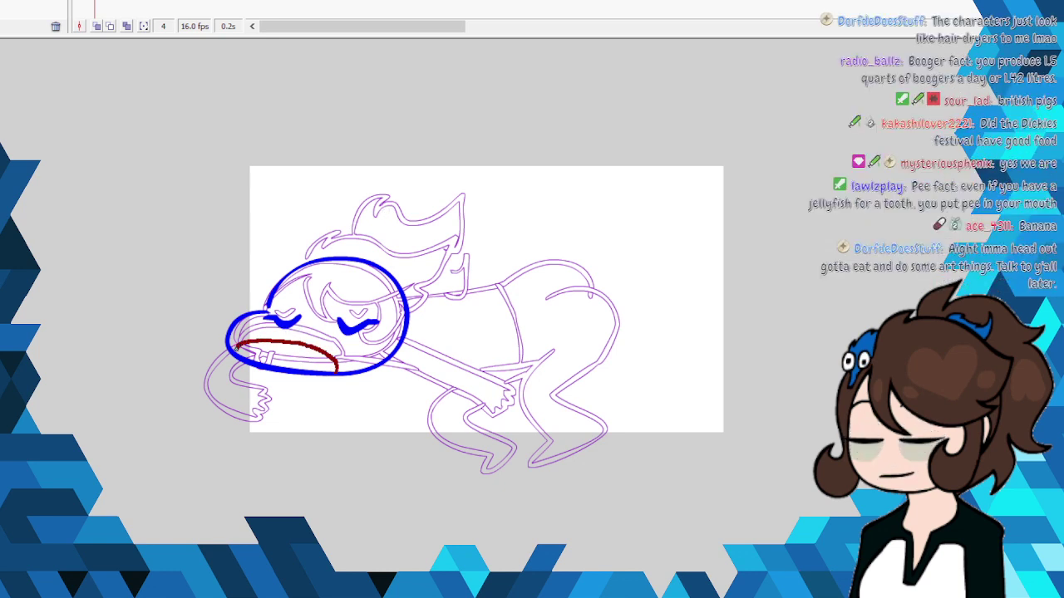
pyautogui.moveTo(335, 370); pyautogui.dragTo(241, 356)
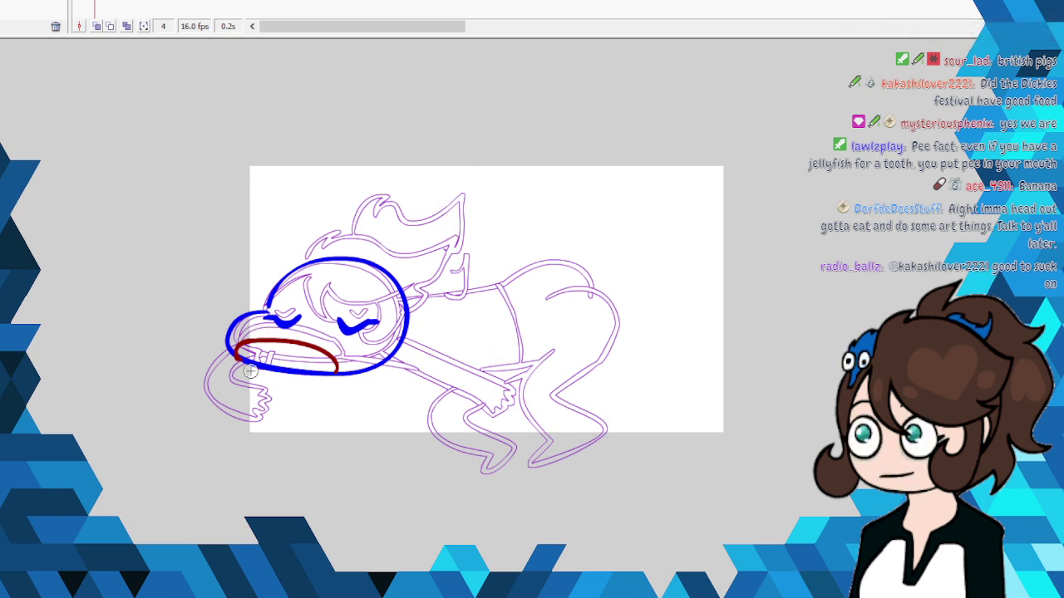
pyautogui.moveTo(250, 376)
pyautogui.mouseDown()
pyautogui.moveTo(255, 357)
pyautogui.moveTo(260, 366)
pyautogui.mouseUp()
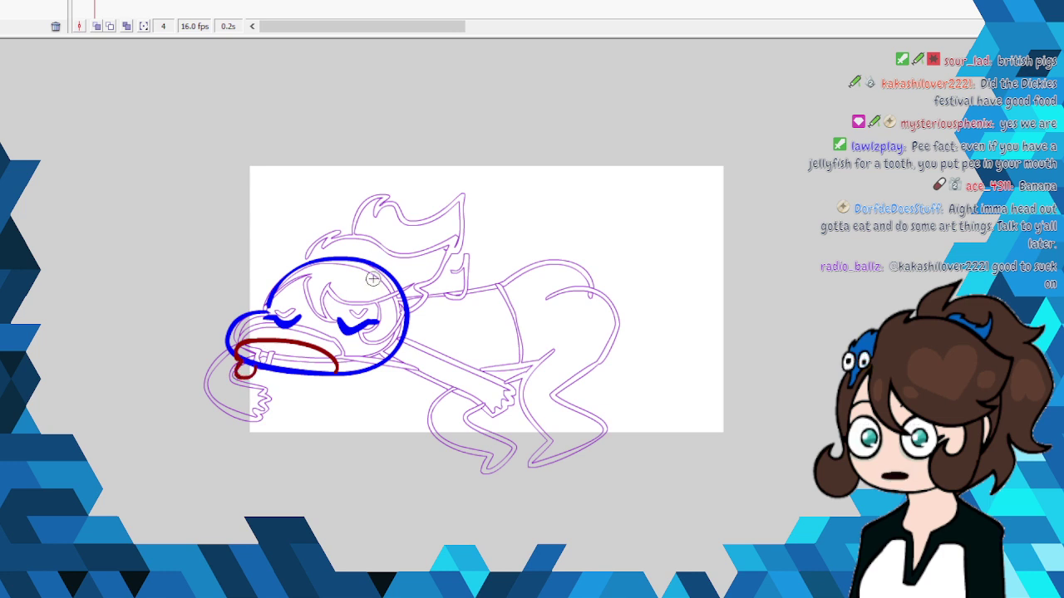
pyautogui.moveTo(267, 370); pyautogui.dragTo(336, 374)
# Step: Cut the blue jaw line running below the mouth and smooth the dark red mouth outline
pyautogui.rightClick(302, 370)
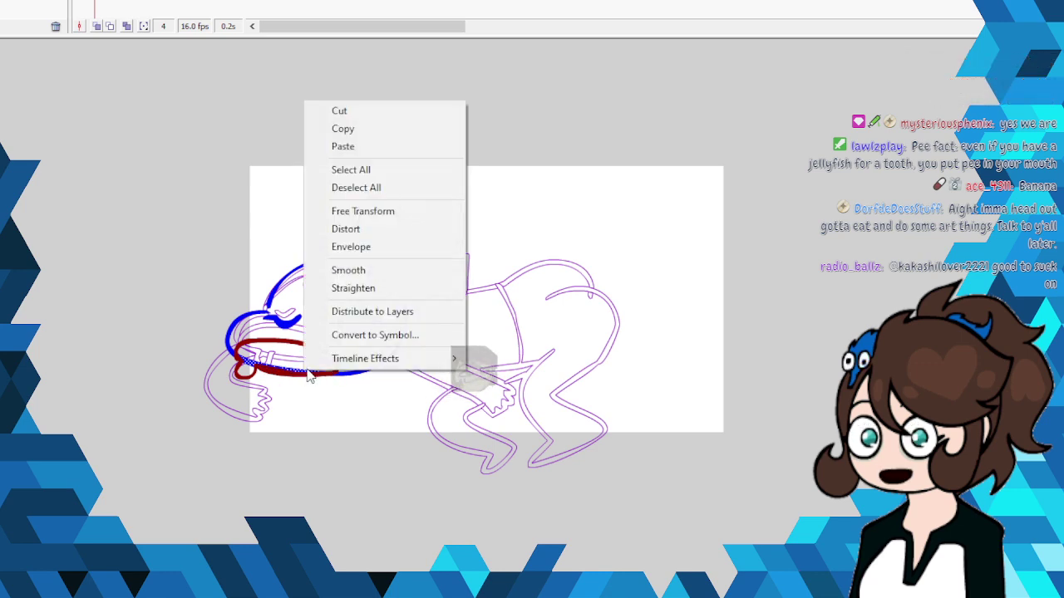
pyautogui.click(391, 114)
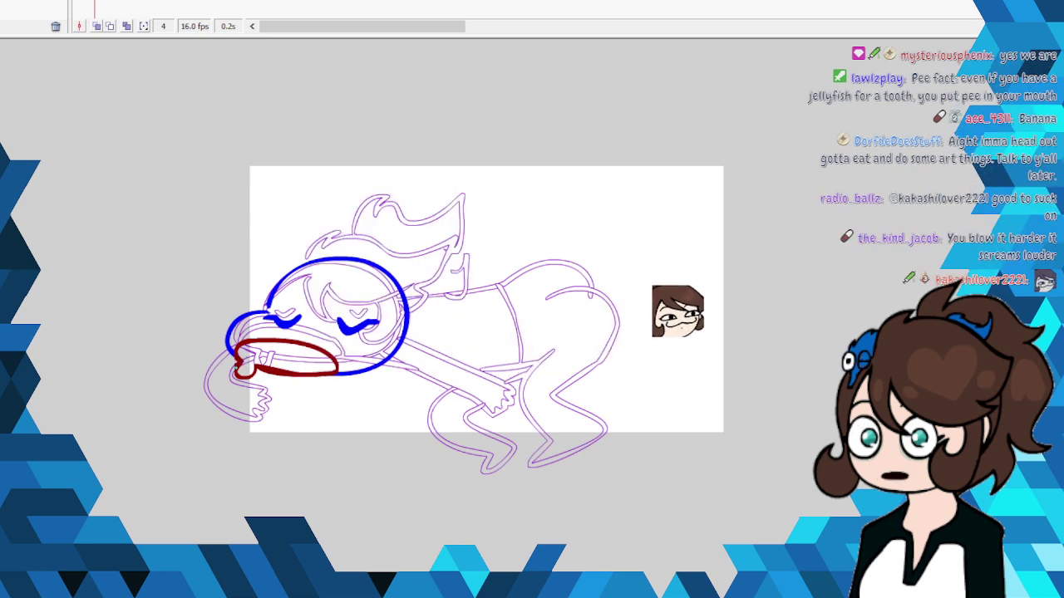
pyautogui.rightClick(261, 359)
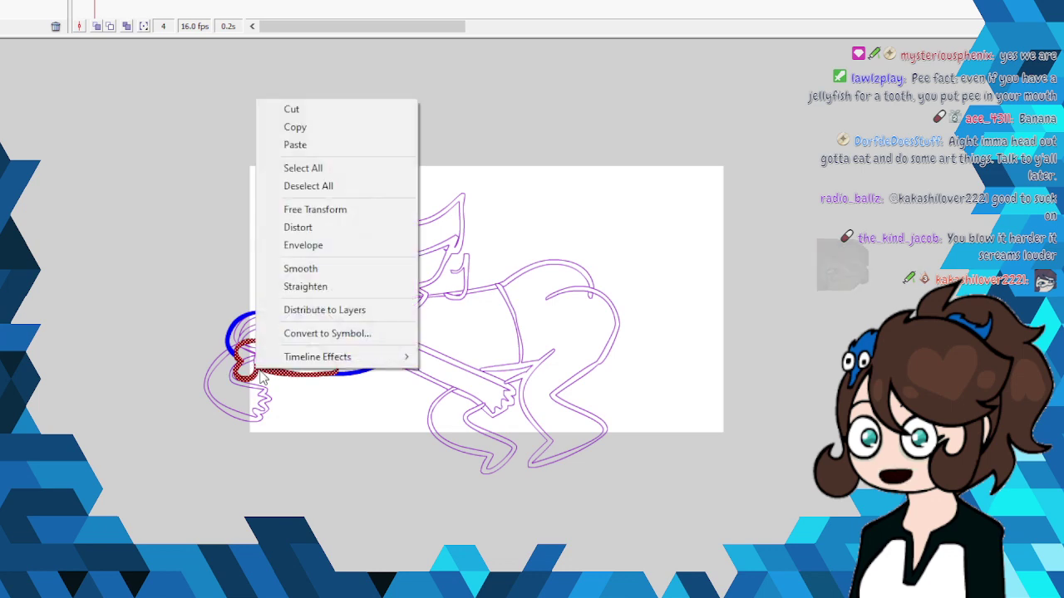
pyautogui.click(308, 269)
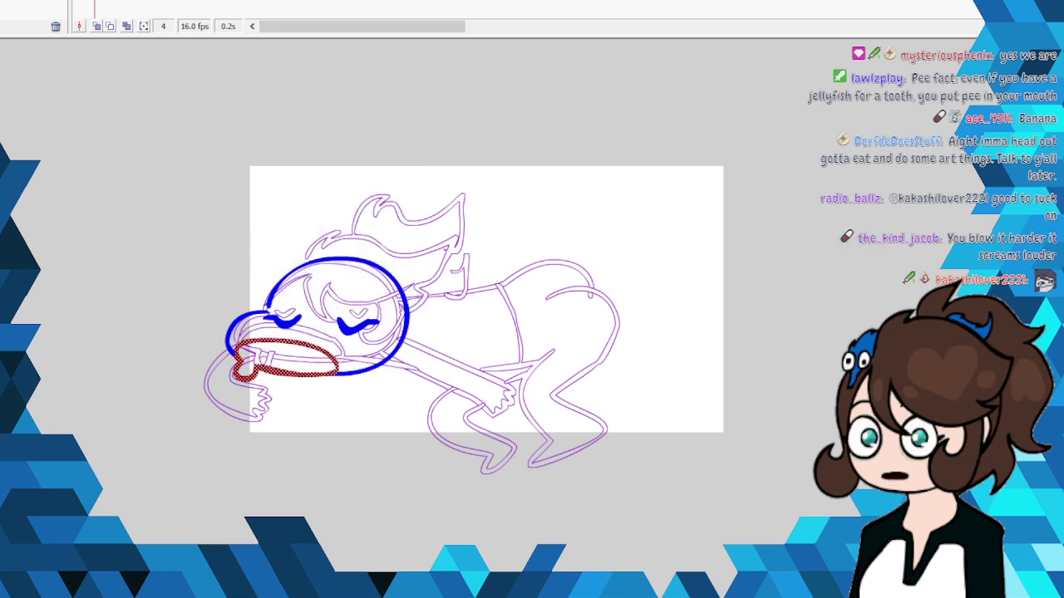
pyautogui.press('Escape')
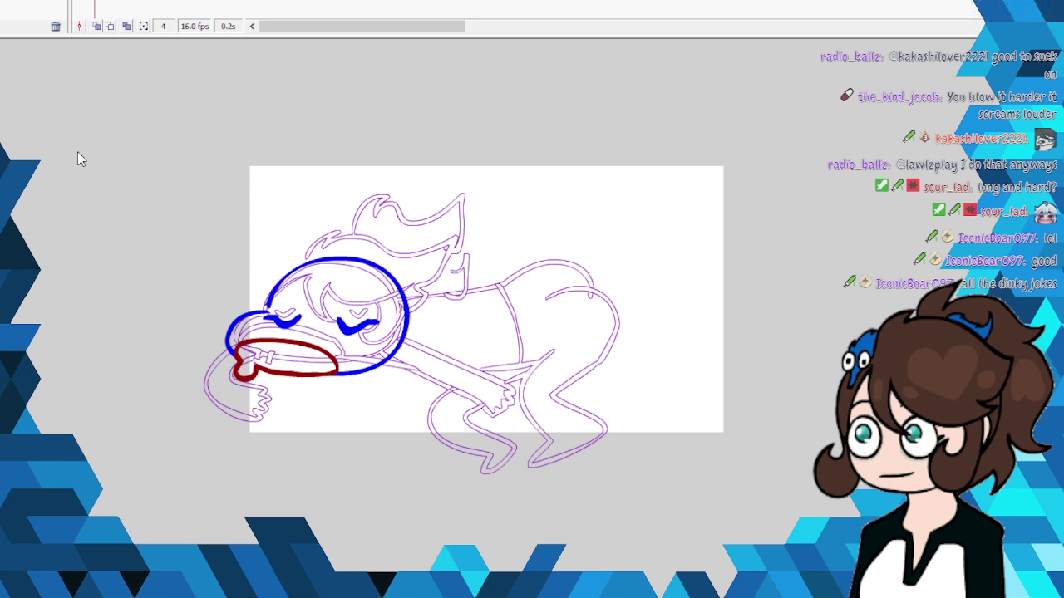
pyautogui.moveTo(307, 277)
pyautogui.mouseDown()
pyautogui.moveTo(330, 324)
pyautogui.moveTo(336, 300)
pyautogui.moveTo(390, 312)
pyautogui.mouseUp()
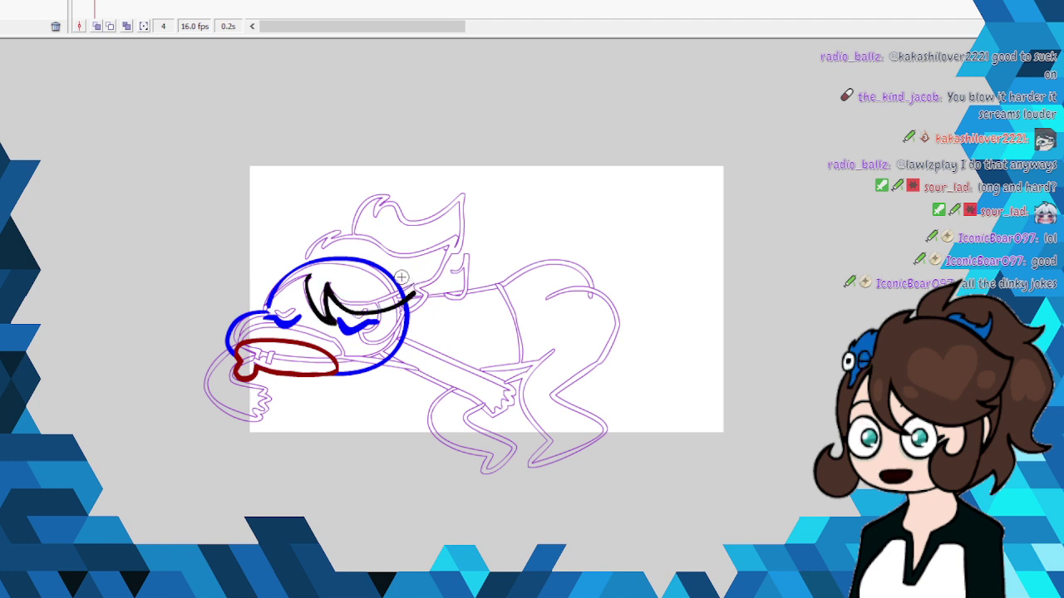
pyautogui.hotkey('ctrl', 'z')
pyautogui.hotkey('ctrl', 'z')
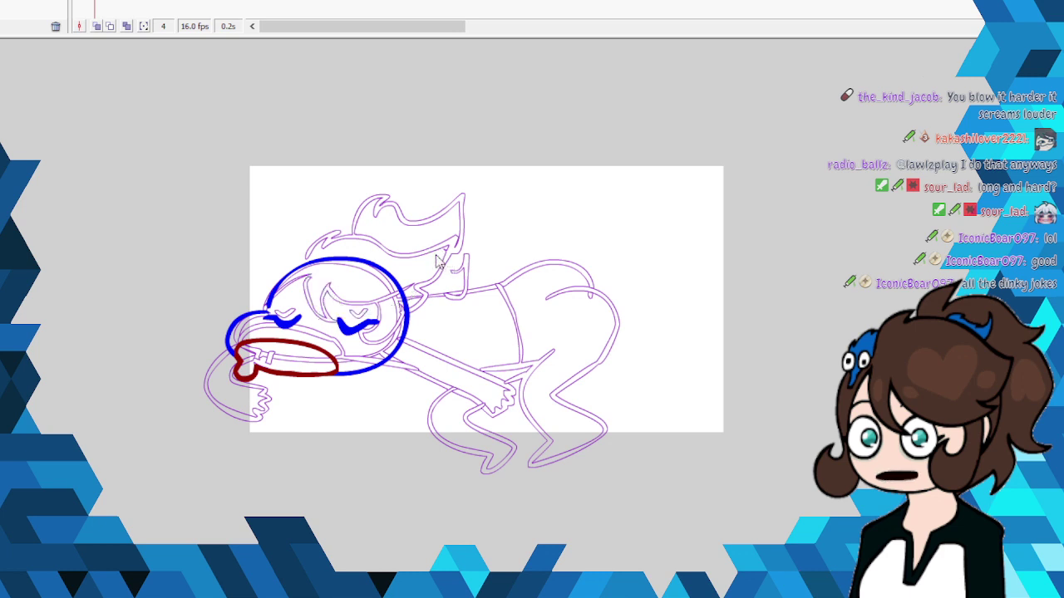
pyautogui.moveTo(313, 272)
pyautogui.mouseDown()
pyautogui.moveTo(331, 326)
pyautogui.moveTo(328, 281)
pyautogui.moveTo(354, 307)
pyautogui.moveTo(391, 305)
pyautogui.mouseUp()
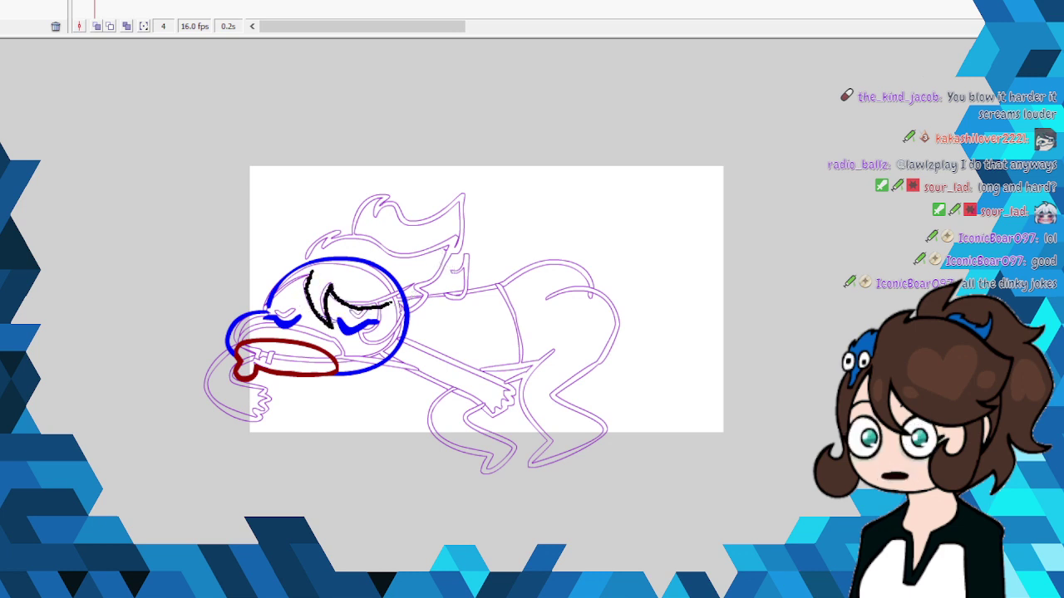
pyautogui.moveTo(310, 276); pyautogui.dragTo(335, 289)
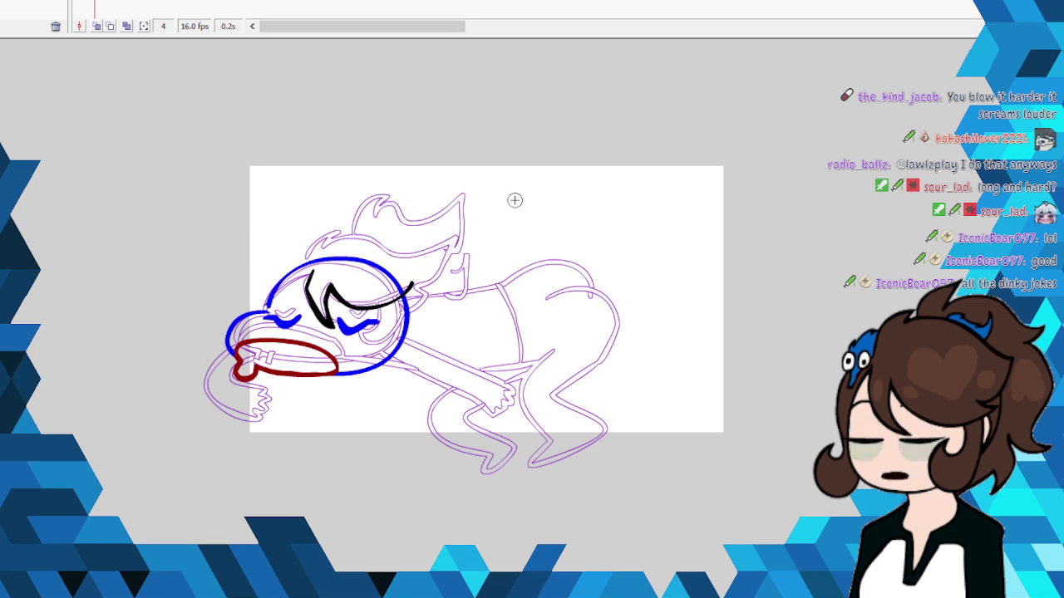
pyautogui.hotkey('ctrl', 'z')
pyautogui.hotkey('ctrl', 'z')
pyautogui.hotkey('ctrl', 'z')
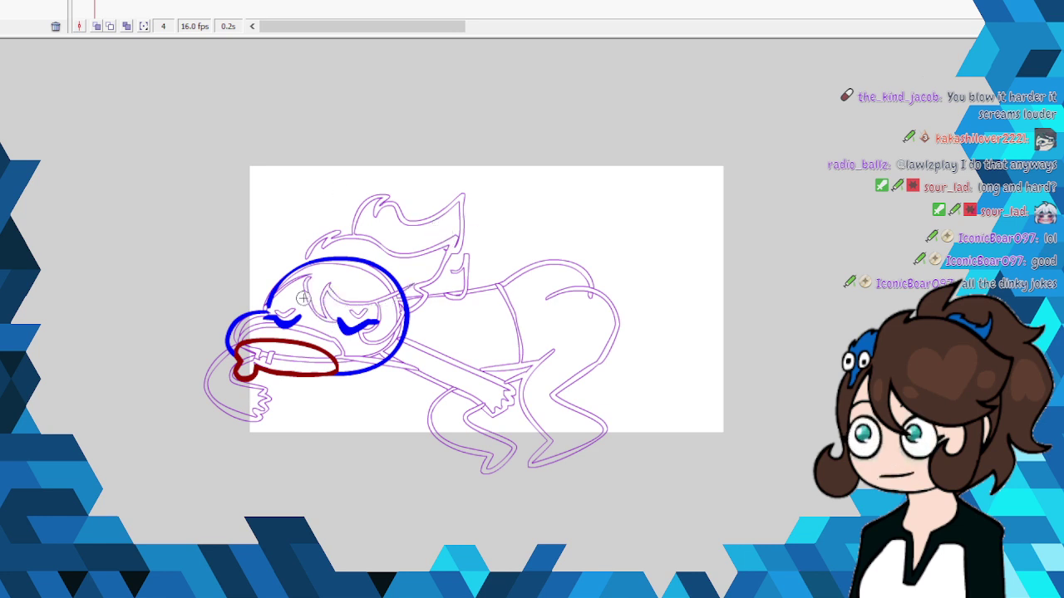
# Step: Ink the hair in black, with the pointed fringe, the tufted top sweeping back to a tip, and the curled side lock
pyautogui.moveTo(307, 273)
pyautogui.mouseDown()
pyautogui.moveTo(311, 305)
pyautogui.moveTo(334, 322)
pyautogui.moveTo(328, 280)
pyautogui.moveTo(346, 305)
pyautogui.moveTo(411, 286)
pyautogui.mouseUp()
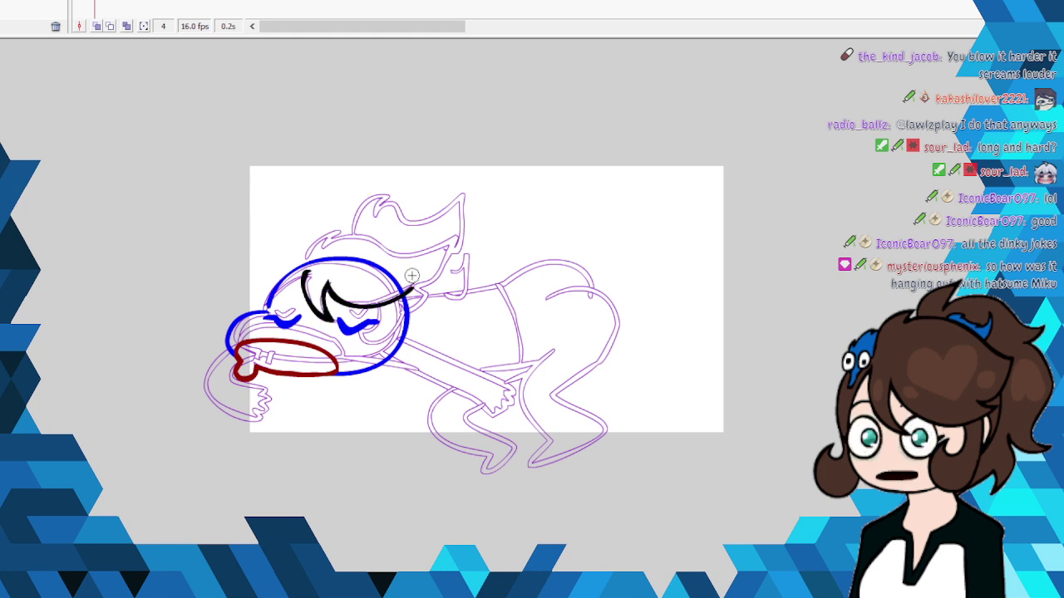
pyautogui.moveTo(307, 259)
pyautogui.mouseDown()
pyautogui.moveTo(338, 231)
pyautogui.moveTo(379, 244)
pyautogui.mouseUp()
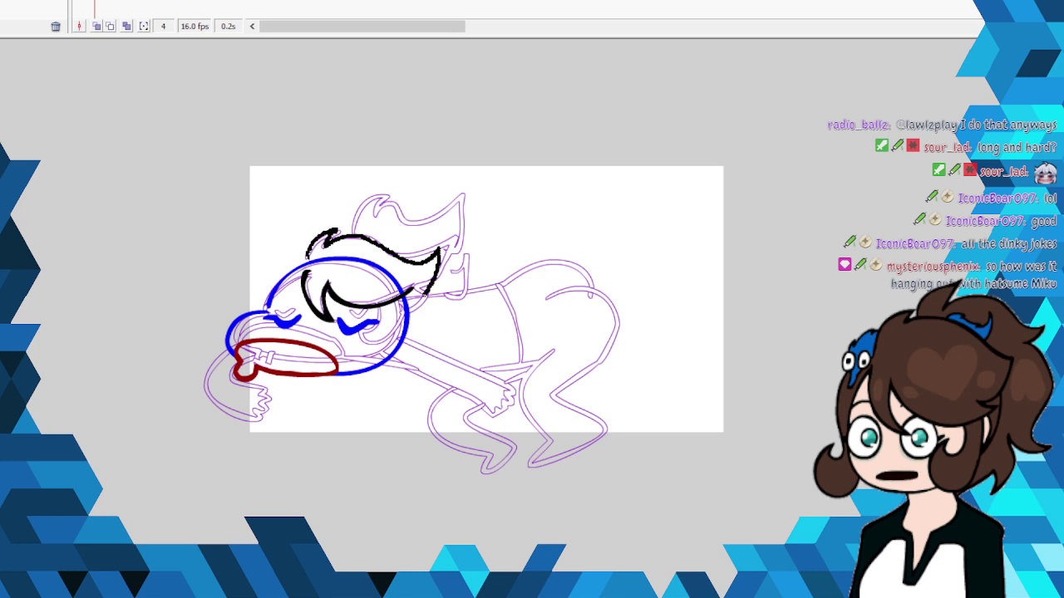
pyautogui.moveTo(403, 248)
pyautogui.mouseDown()
pyautogui.moveTo(434, 289)
pyautogui.moveTo(391, 308)
pyautogui.moveTo(378, 340)
pyautogui.moveTo(409, 348)
pyautogui.mouseUp()
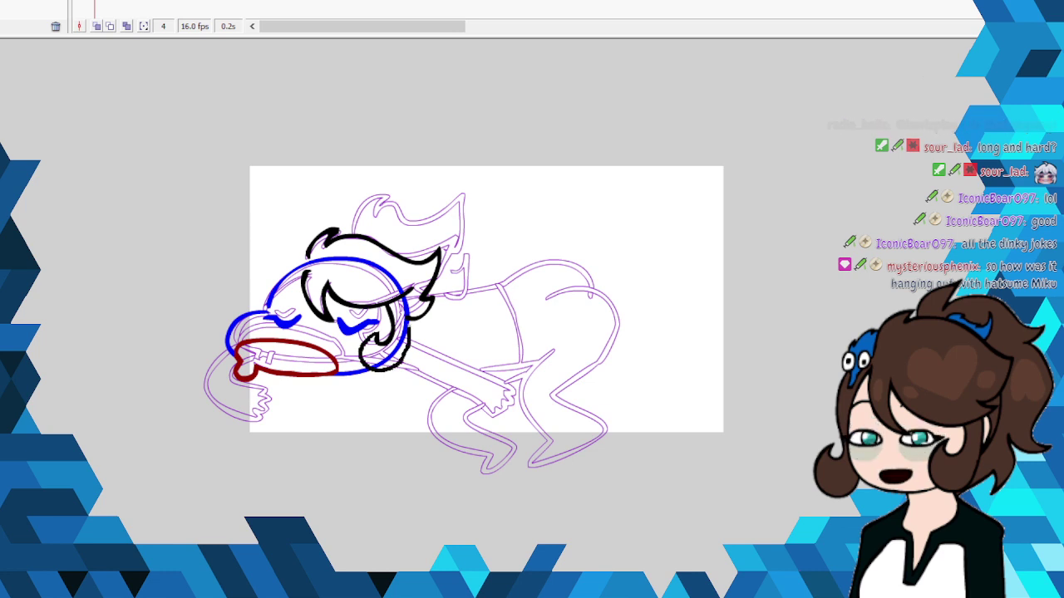
# Step: Ink the hair's front edge down to the forehead and cut the blue head outline segments that the hair covers
pyautogui.rightClick(405, 304)
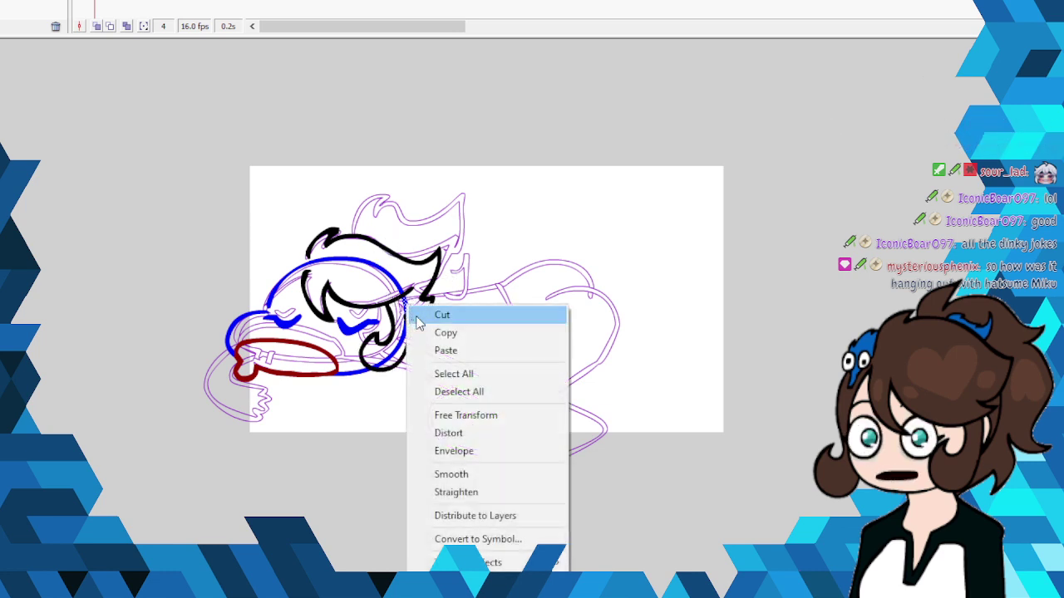
pyautogui.press('Escape')
pyautogui.rightClick(401, 344)
pyautogui.click(432, 352)
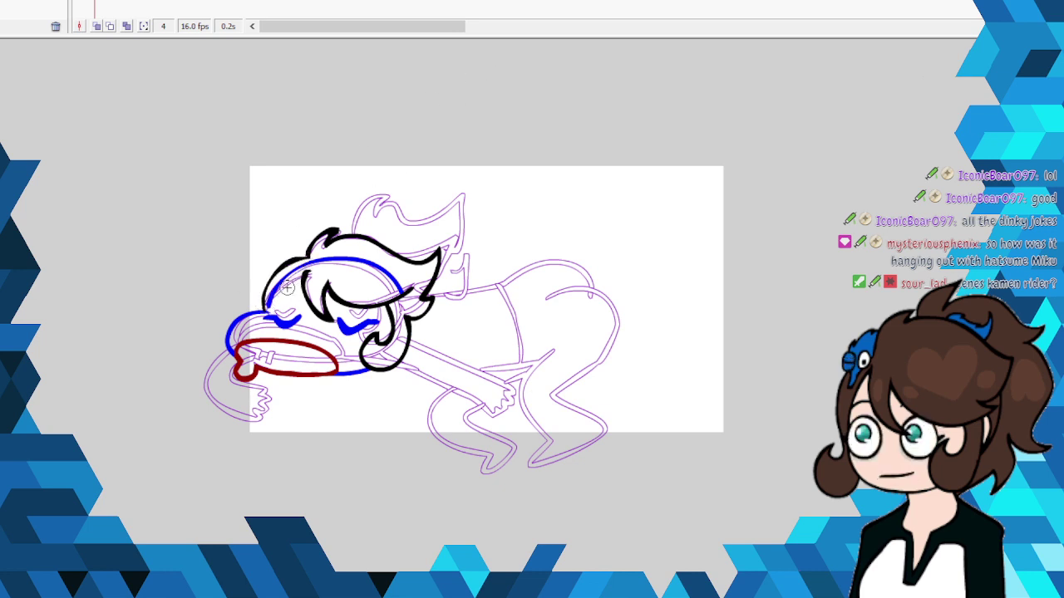
pyautogui.moveTo(311, 259); pyautogui.dragTo(264, 306)
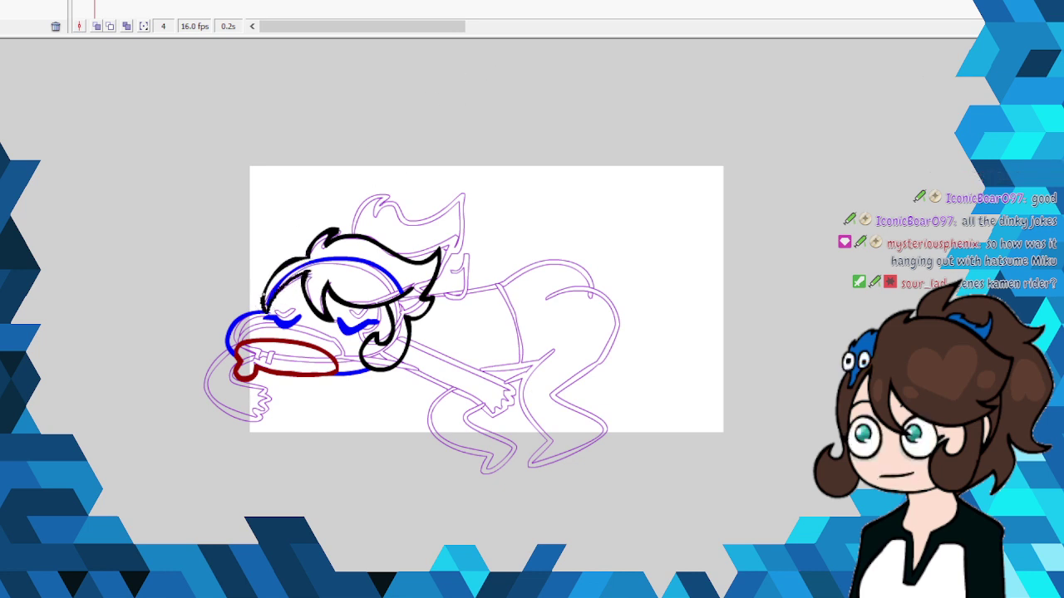
pyautogui.rightClick(276, 283)
pyautogui.click(338, 296)
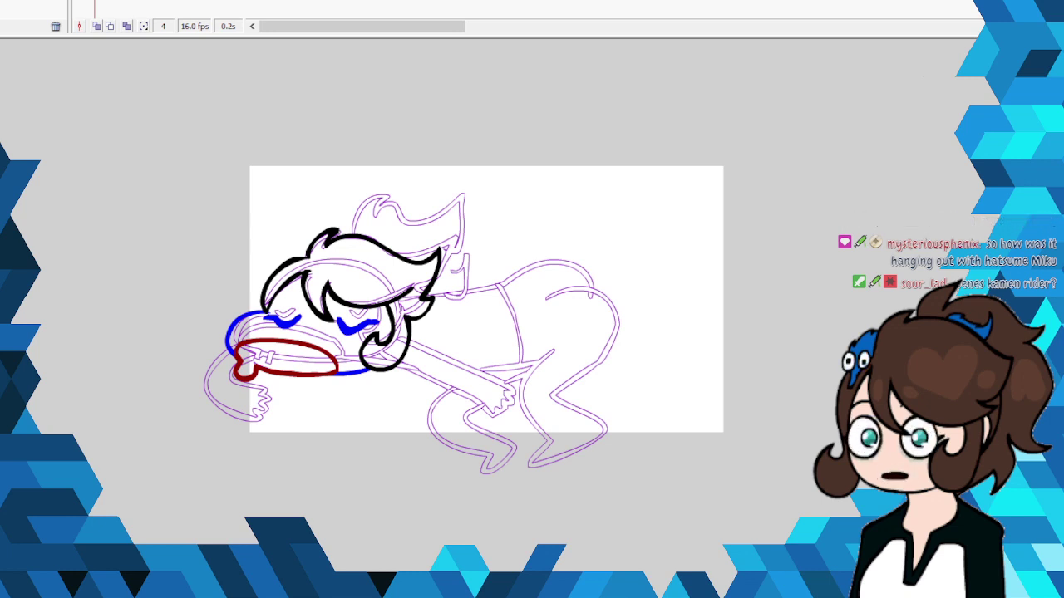
# Step: Ink the ponytail in black behind the head, with its upward tufts, long curved tip and lower pointed strands
pyautogui.moveTo(363, 202); pyautogui.dragTo(350, 232)
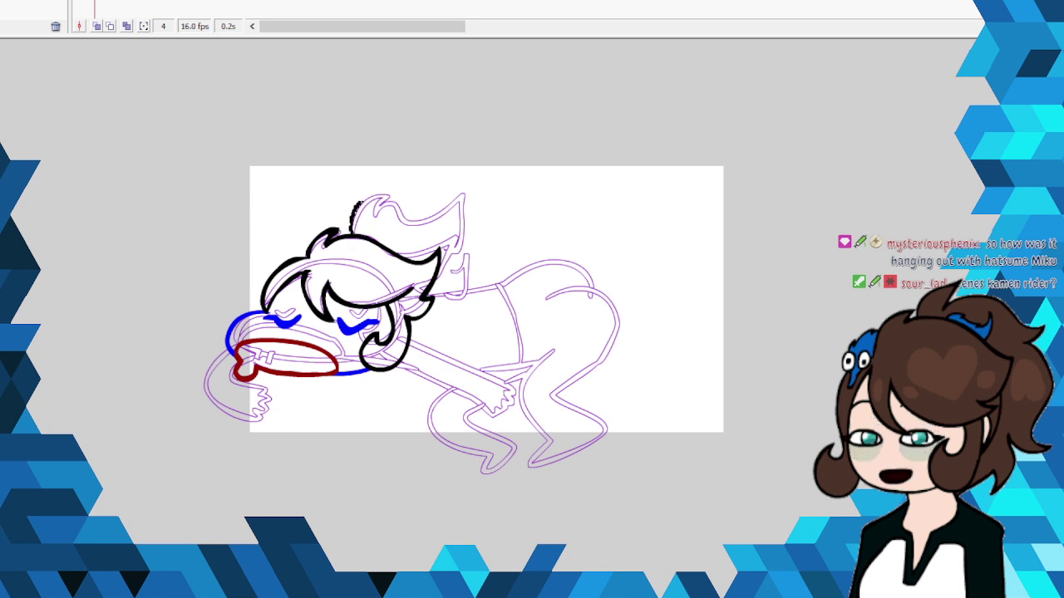
pyautogui.moveTo(403, 183); pyautogui.dragTo(353, 225)
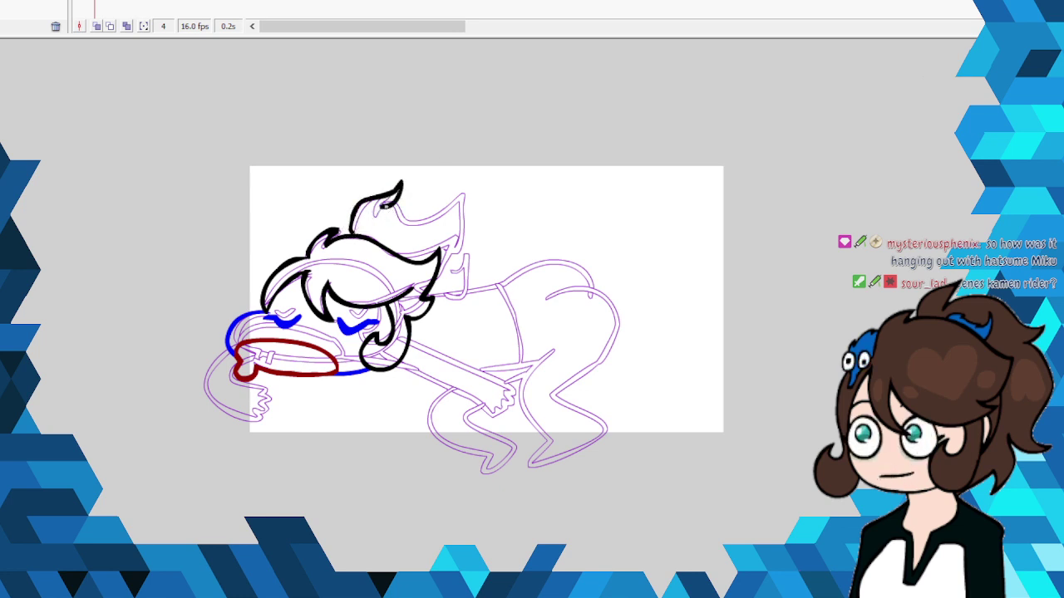
pyautogui.moveTo(398, 202); pyautogui.dragTo(424, 219)
pyautogui.moveTo(468, 191)
pyautogui.mouseDown()
pyautogui.moveTo(456, 270)
pyautogui.moveTo(471, 267)
pyautogui.moveTo(471, 279)
pyautogui.moveTo(442, 305)
pyautogui.moveTo(425, 222)
pyautogui.moveTo(401, 187)
pyautogui.mouseUp()
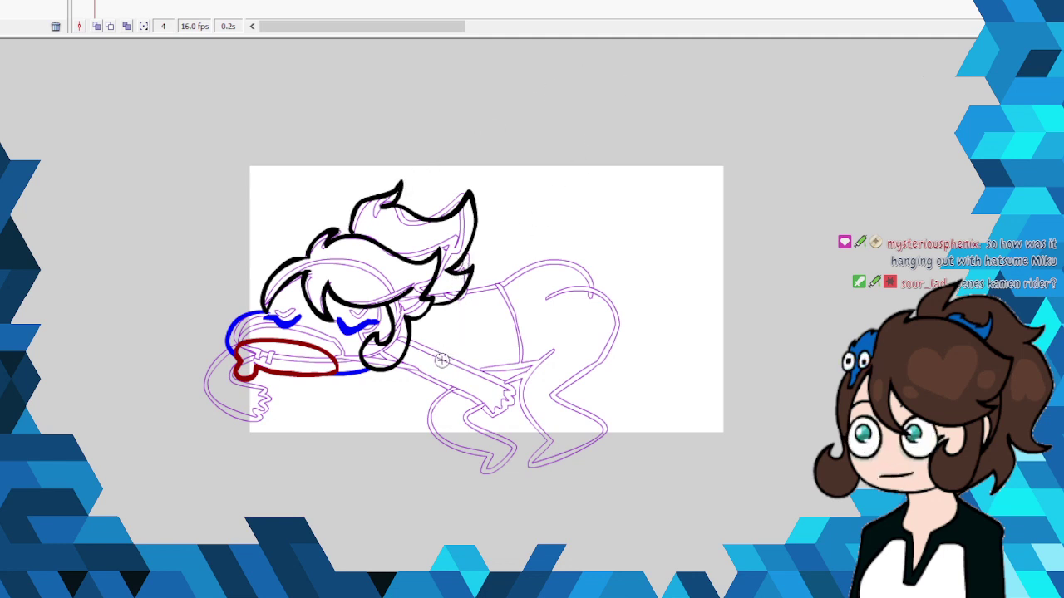
pyautogui.moveTo(394, 373)
pyautogui.mouseDown()
pyautogui.moveTo(475, 428)
pyautogui.moveTo(500, 409)
pyautogui.moveTo(413, 349)
pyautogui.mouseUp()
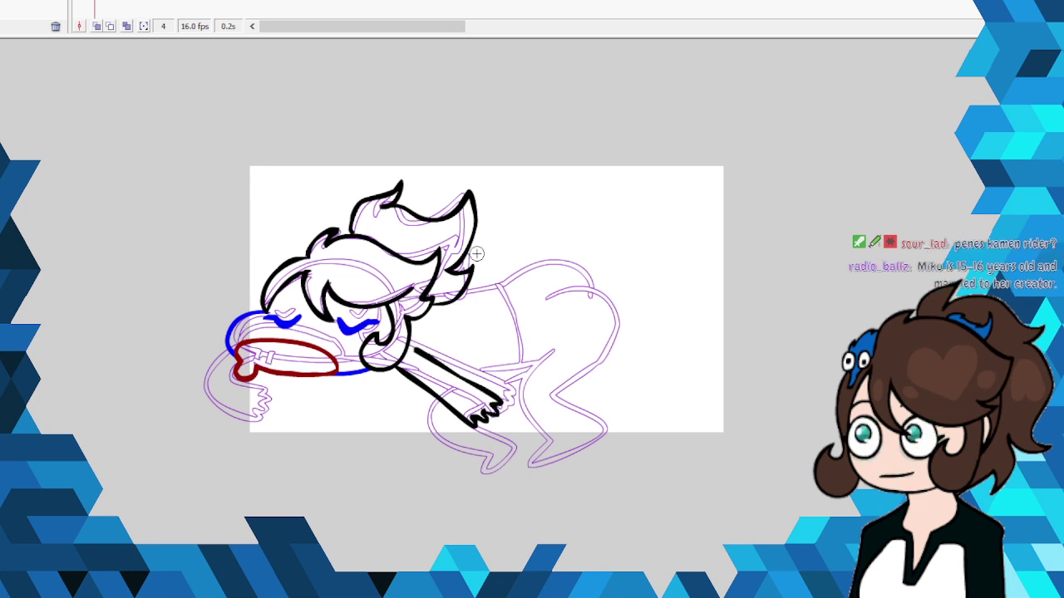
pyautogui.hotkey('ctrl', 'z')
pyautogui.hotkey('ctrl', 'z')
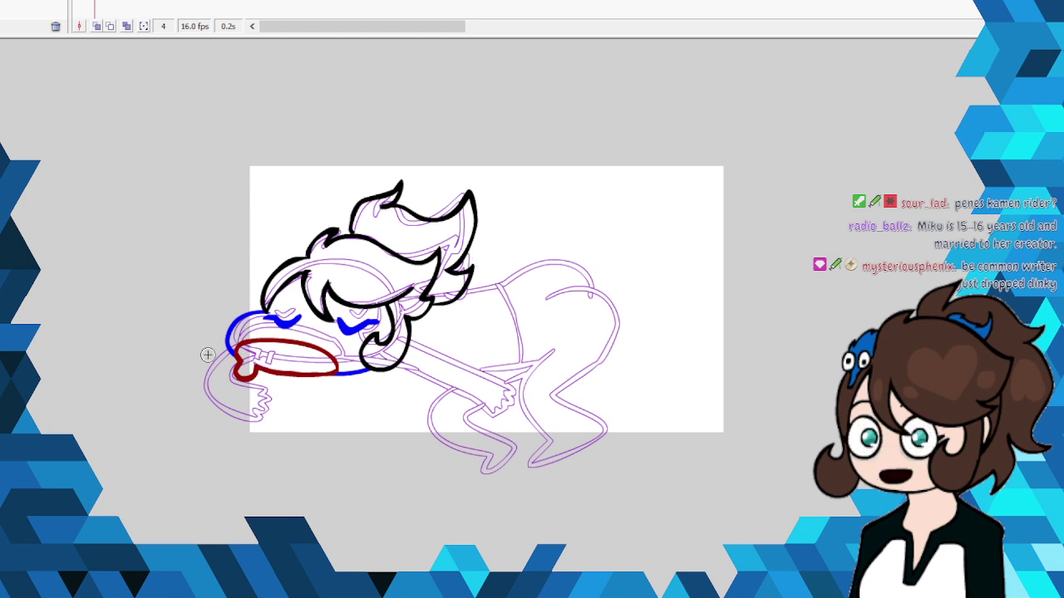
# Step: Ink the bent arm with its limp hand below the snout in black
pyautogui.moveTo(234, 349)
pyautogui.mouseDown()
pyautogui.moveTo(191, 364)
pyautogui.moveTo(184, 386)
pyautogui.moveTo(205, 416)
pyautogui.moveTo(232, 424)
pyautogui.moveTo(225, 409)
pyautogui.moveTo(236, 417)
pyautogui.moveTo(242, 402)
pyautogui.moveTo(213, 385)
pyautogui.moveTo(236, 370)
pyautogui.mouseUp()
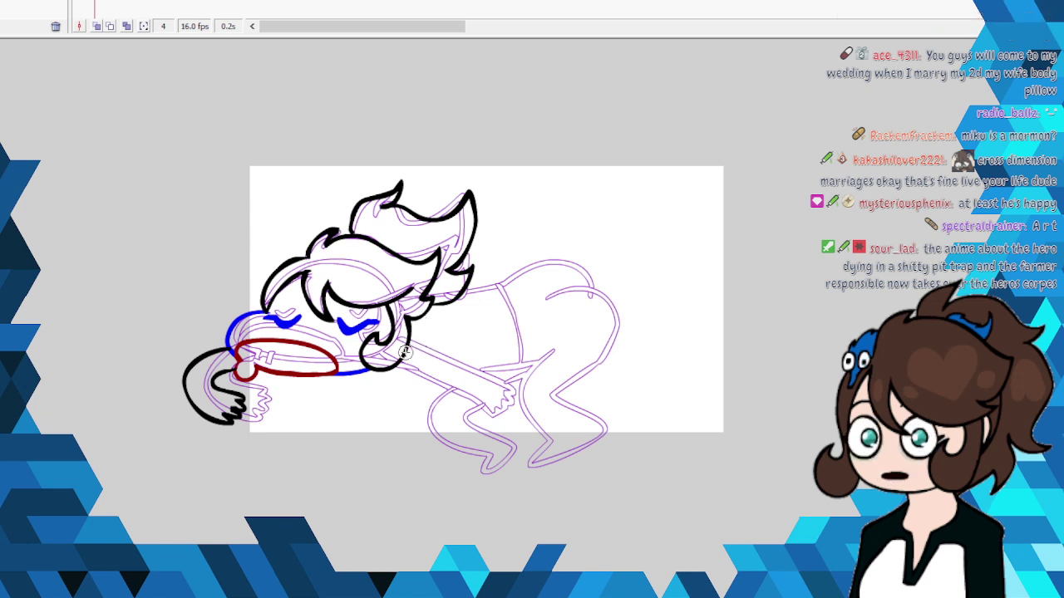
# Step: Ink the outstretched arm with its hand, the back line and the two rounded hip curves in black over the sketch
pyautogui.moveTo(407, 348)
pyautogui.mouseDown()
pyautogui.moveTo(532, 394)
pyautogui.moveTo(505, 413)
pyautogui.moveTo(391, 371)
pyautogui.mouseUp()
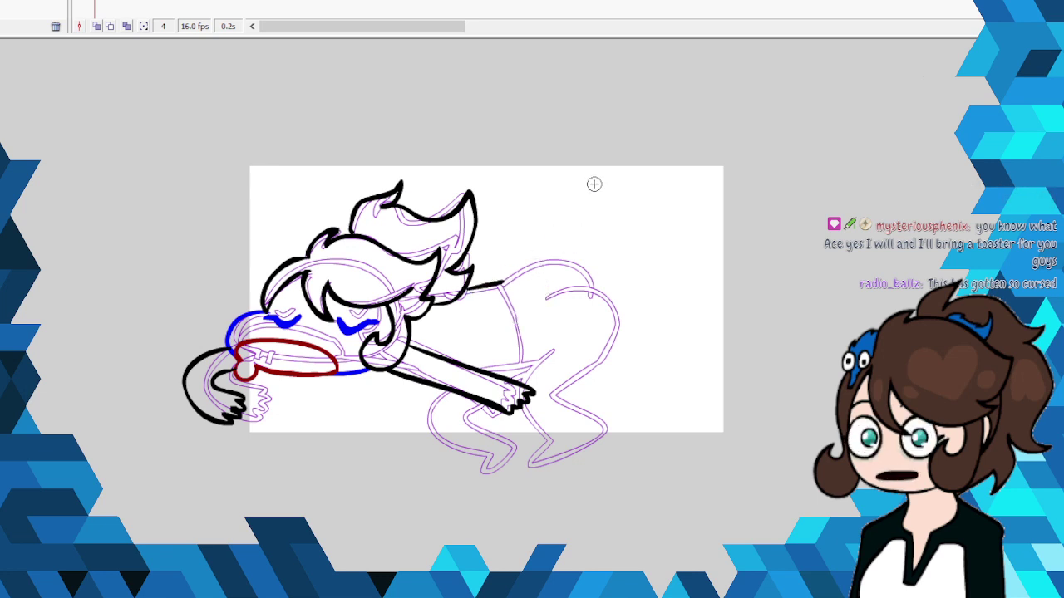
pyautogui.moveTo(503, 283); pyautogui.dragTo(514, 270)
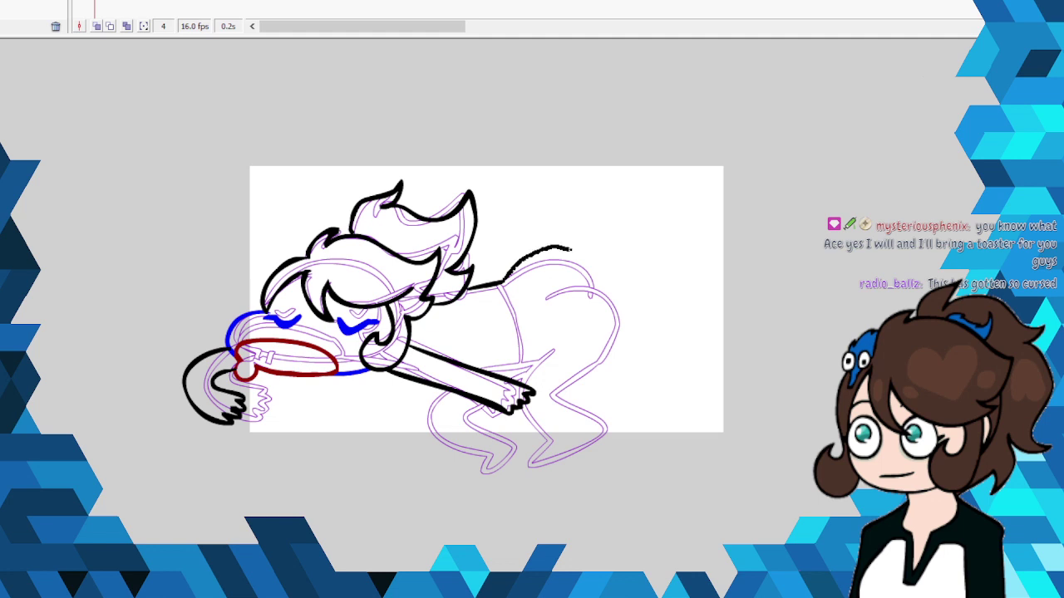
pyautogui.moveTo(572, 248)
pyautogui.mouseDown()
pyautogui.moveTo(591, 270)
pyautogui.moveTo(539, 291)
pyautogui.moveTo(583, 275)
pyautogui.moveTo(622, 298)
pyautogui.mouseUp()
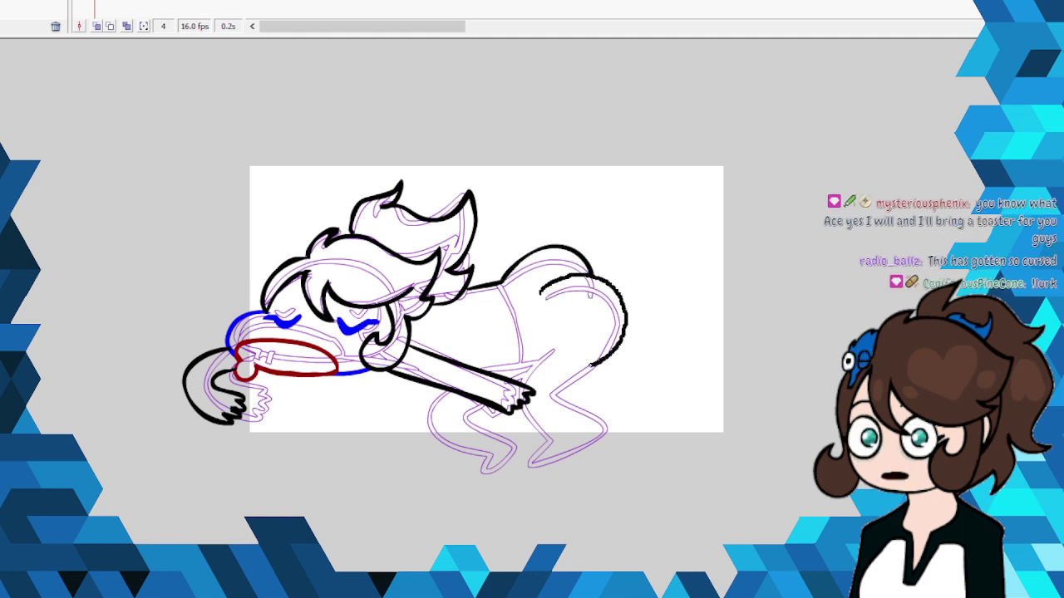
pyautogui.moveTo(617, 349); pyautogui.dragTo(585, 366)
# Step: Ink the rear leg in dark red from the hip, with its bent knee, heel and pointed foot
pyautogui.scroll(-1, 486, 316)
pyautogui.scroll(-3, 407, 349)
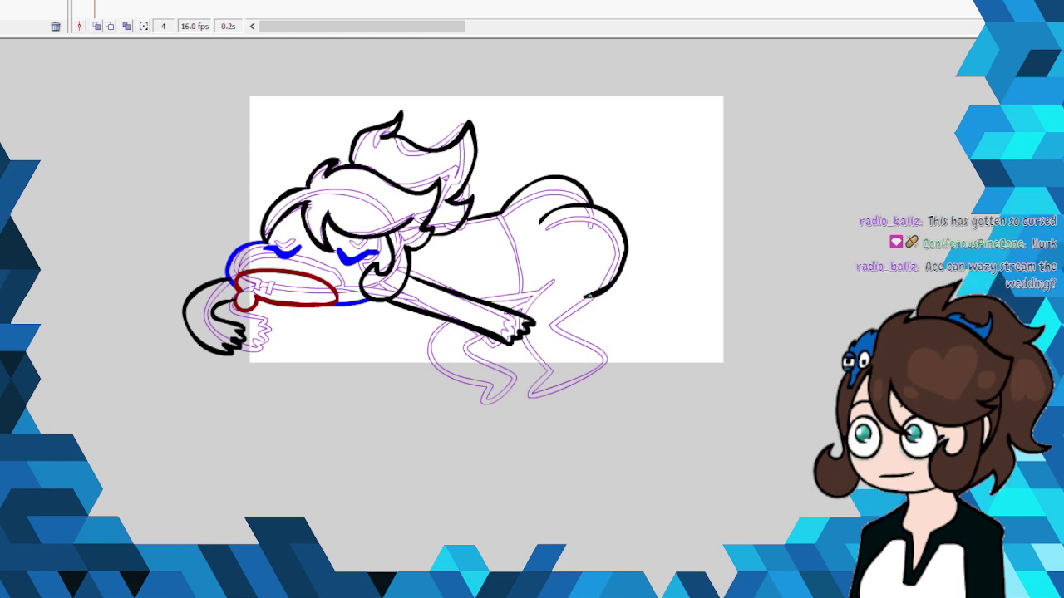
pyautogui.moveTo(568, 306); pyautogui.dragTo(592, 295)
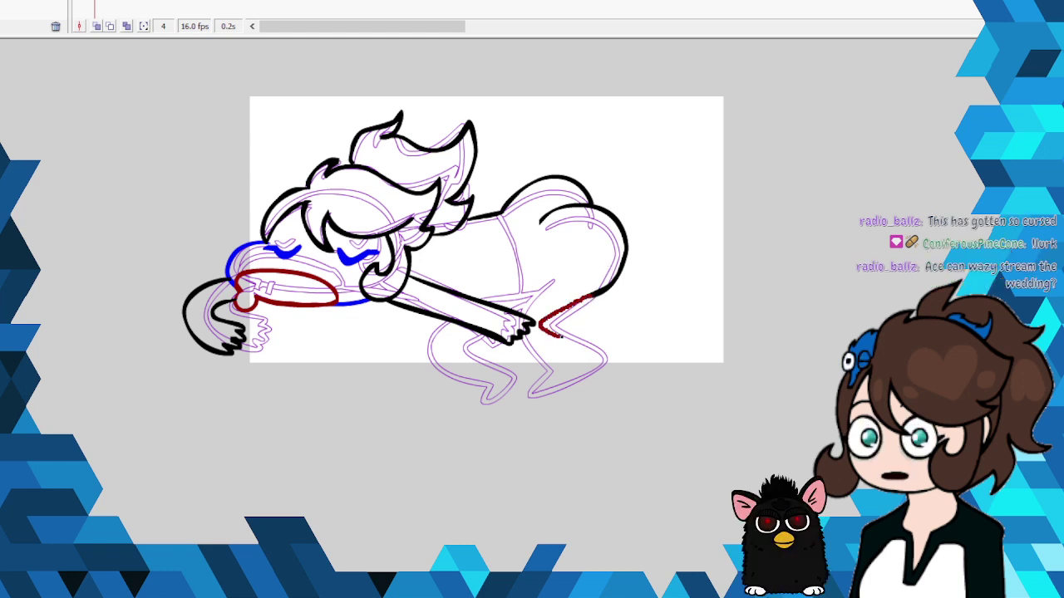
pyautogui.moveTo(540, 324); pyautogui.dragTo(607, 364)
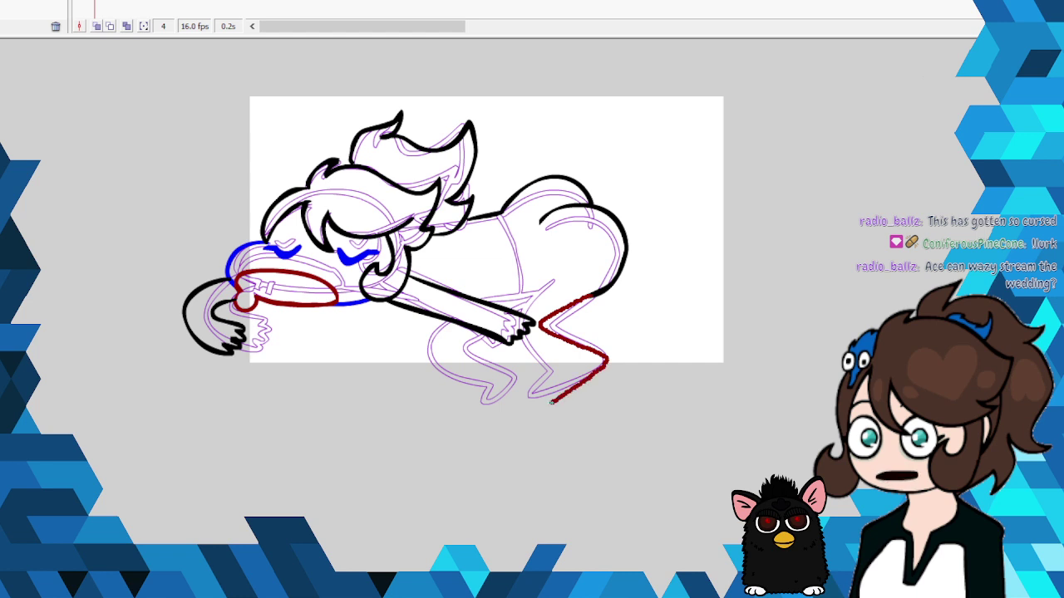
pyautogui.moveTo(552, 394); pyautogui.dragTo(550, 402)
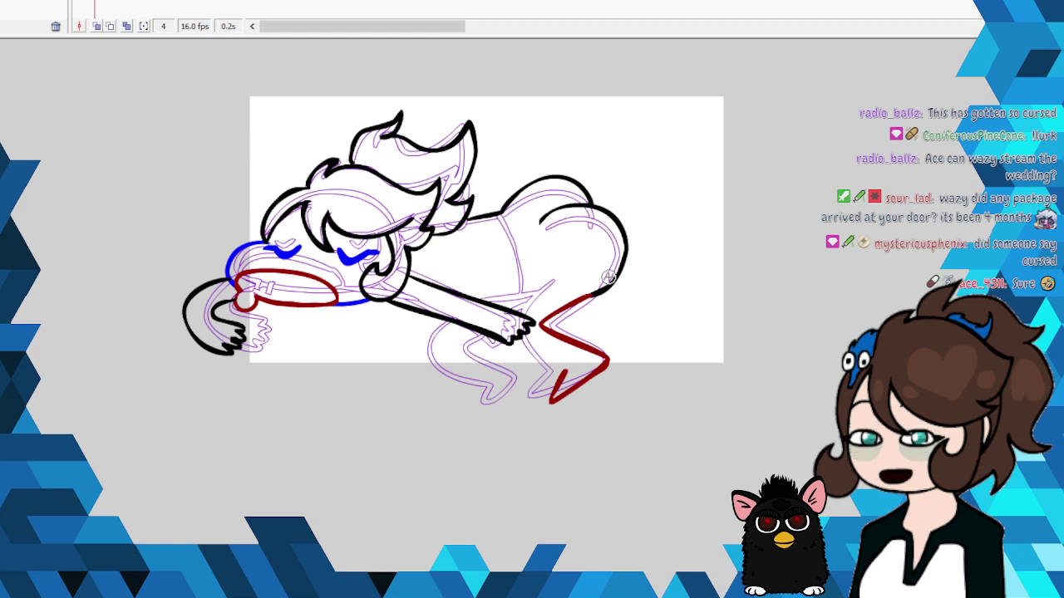
pyautogui.moveTo(517, 345); pyautogui.dragTo(567, 367)
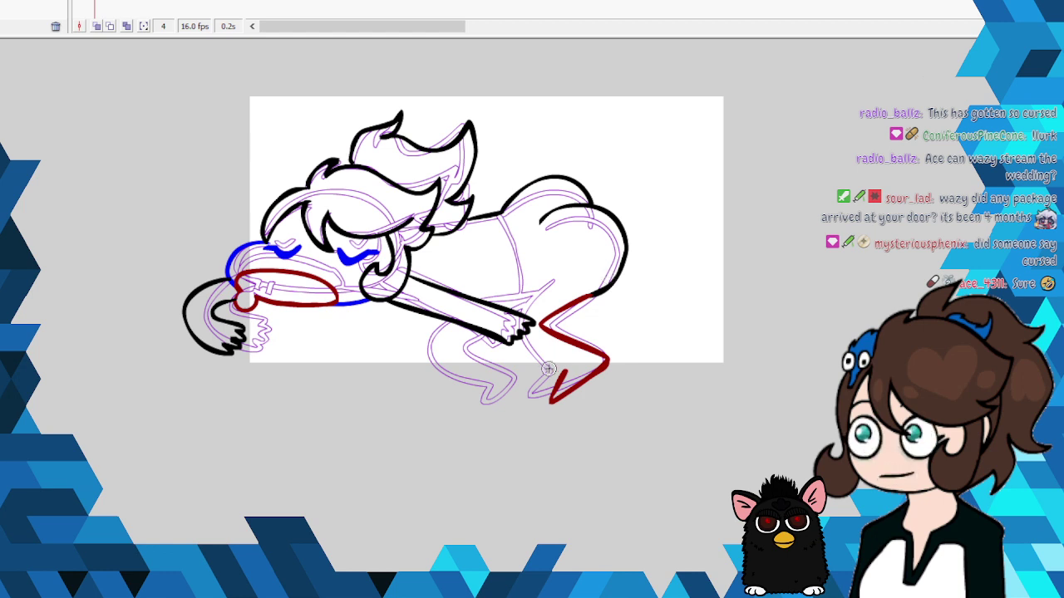
pyautogui.hotkey('ctrl', 'z')
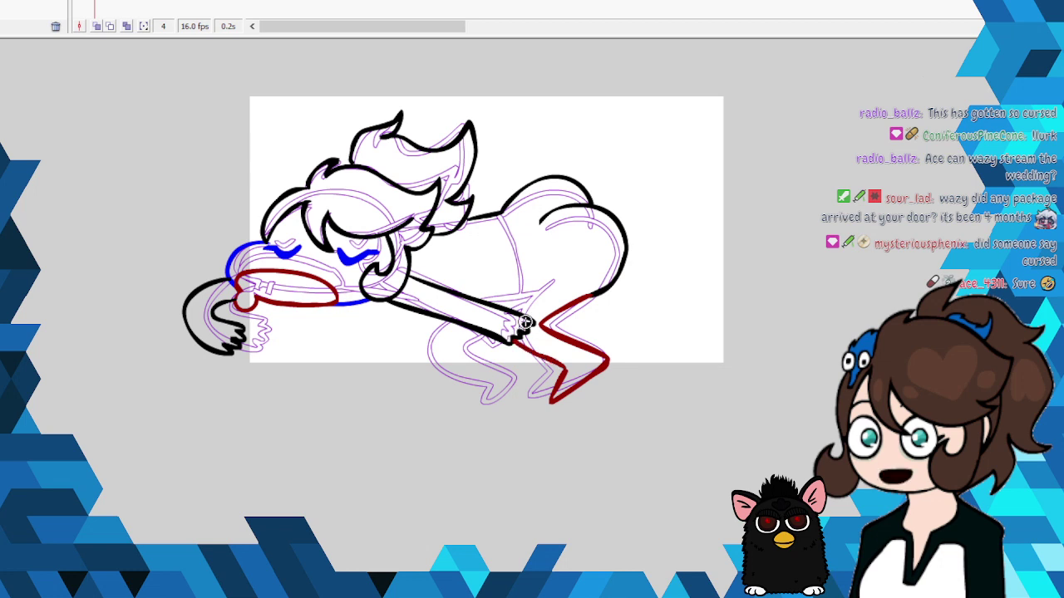
# Step: Ink the thigh crease, the belly line and the front leg with its pointed foot in dark red
pyautogui.moveTo(522, 301); pyautogui.dragTo(551, 283)
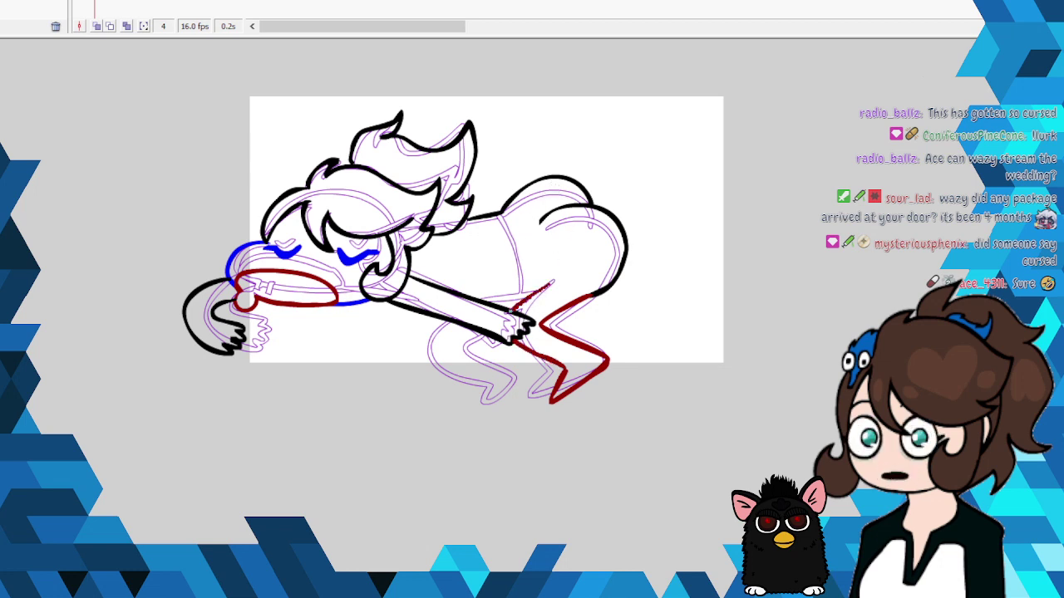
pyautogui.moveTo(495, 300); pyautogui.dragTo(537, 289)
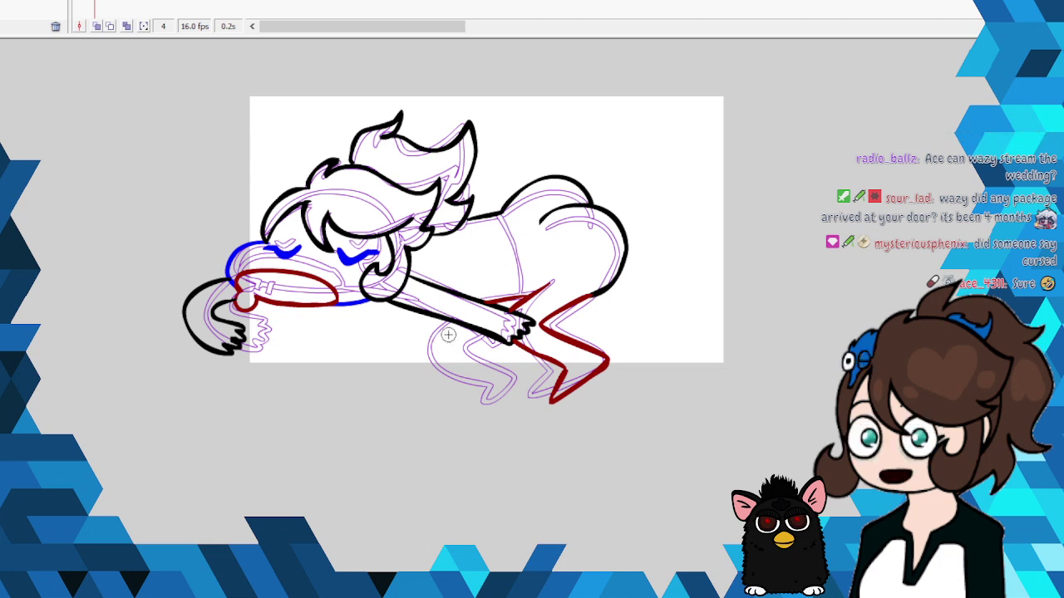
pyautogui.moveTo(426, 342)
pyautogui.mouseDown()
pyautogui.moveTo(440, 372)
pyautogui.moveTo(485, 387)
pyautogui.moveTo(476, 421)
pyautogui.moveTo(512, 384)
pyautogui.moveTo(476, 361)
pyautogui.moveTo(470, 347)
pyautogui.moveTo(483, 335)
pyautogui.mouseUp()
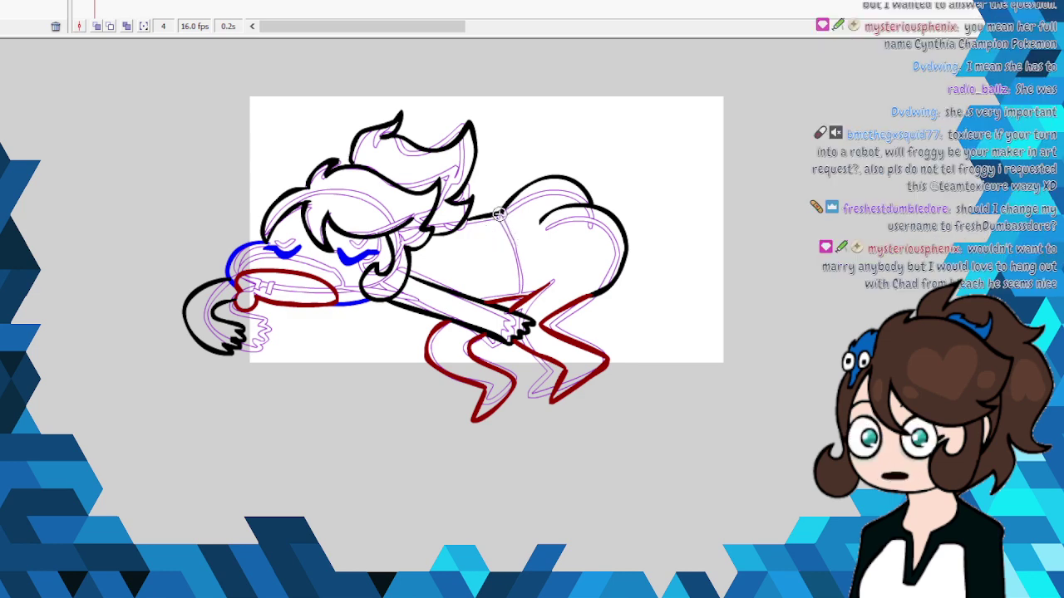
# Step: Ink the waistband curve, the sleeve edges on both arms and the small curled hair tuft above the snout in dark red
pyautogui.moveTo(502, 216)
pyautogui.mouseDown()
pyautogui.moveTo(525, 259)
pyautogui.moveTo(523, 295)
pyautogui.mouseUp()
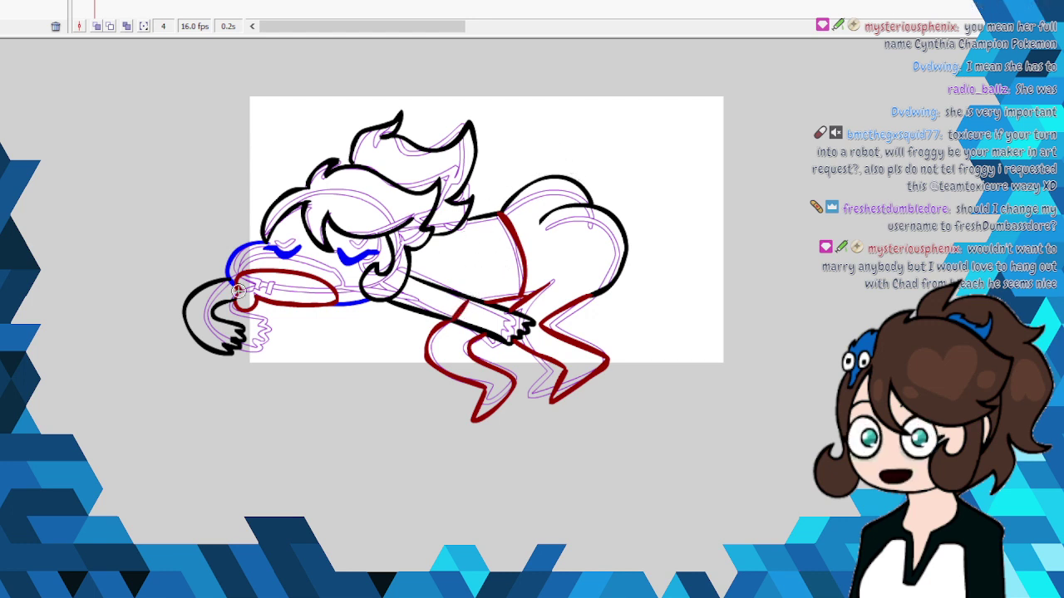
pyautogui.moveTo(205, 287); pyautogui.dragTo(218, 301)
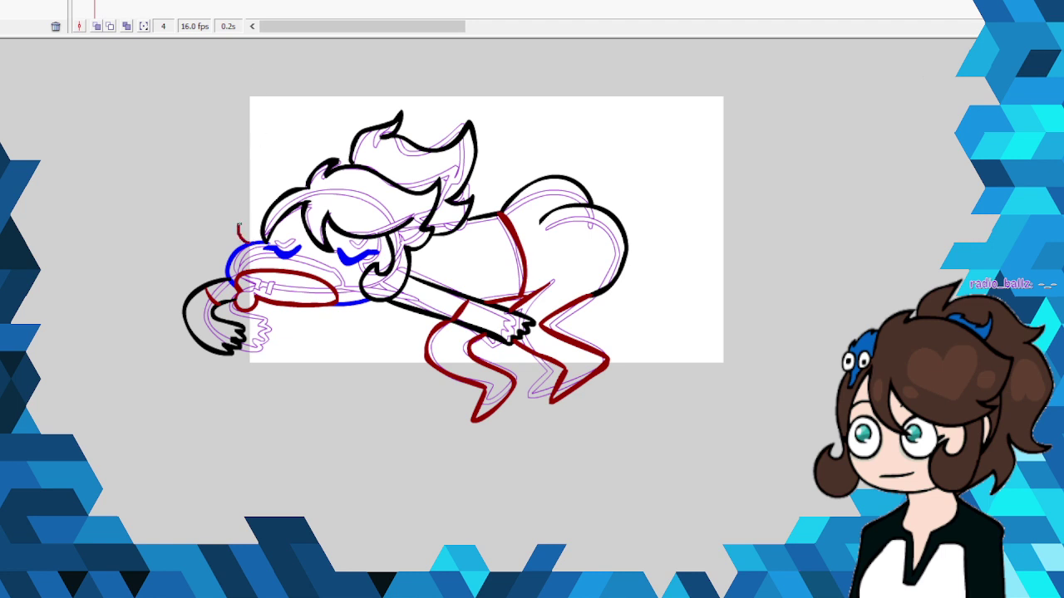
pyautogui.moveTo(239, 225); pyautogui.dragTo(241, 253)
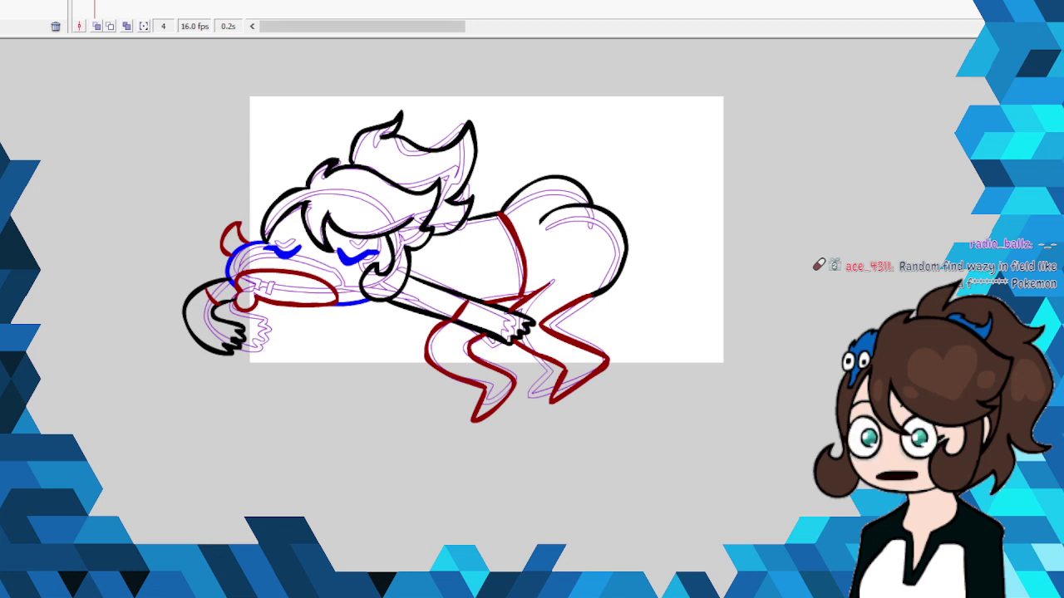
# Step: Hide the purple sketch outlines and recolor all the blue and dark red line art on the frame black
pyautogui.hotkey('alt', 'shift', 'o')
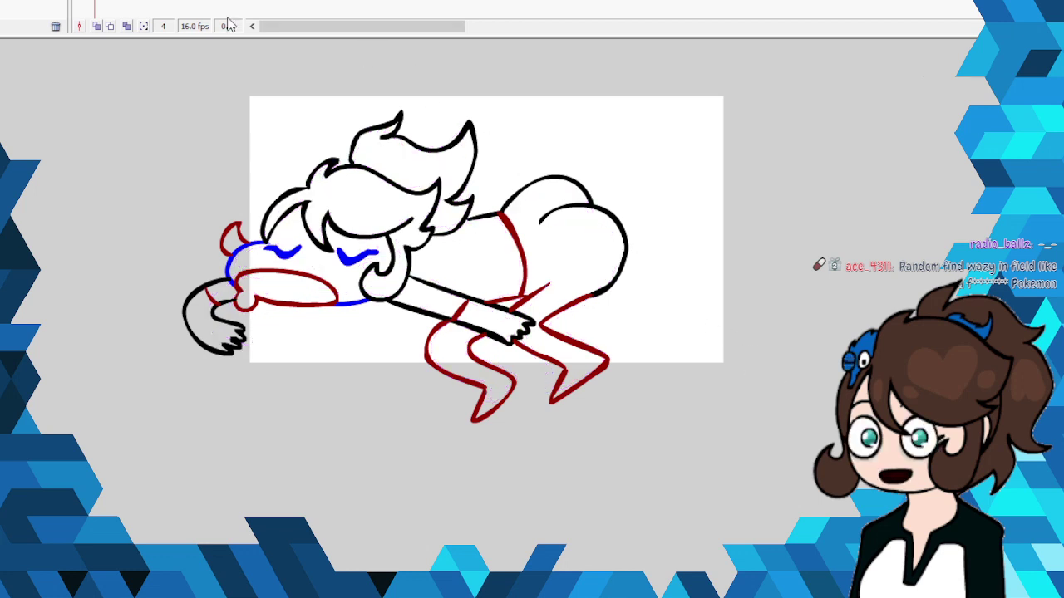
pyautogui.hotkey('ctrl', 'a')
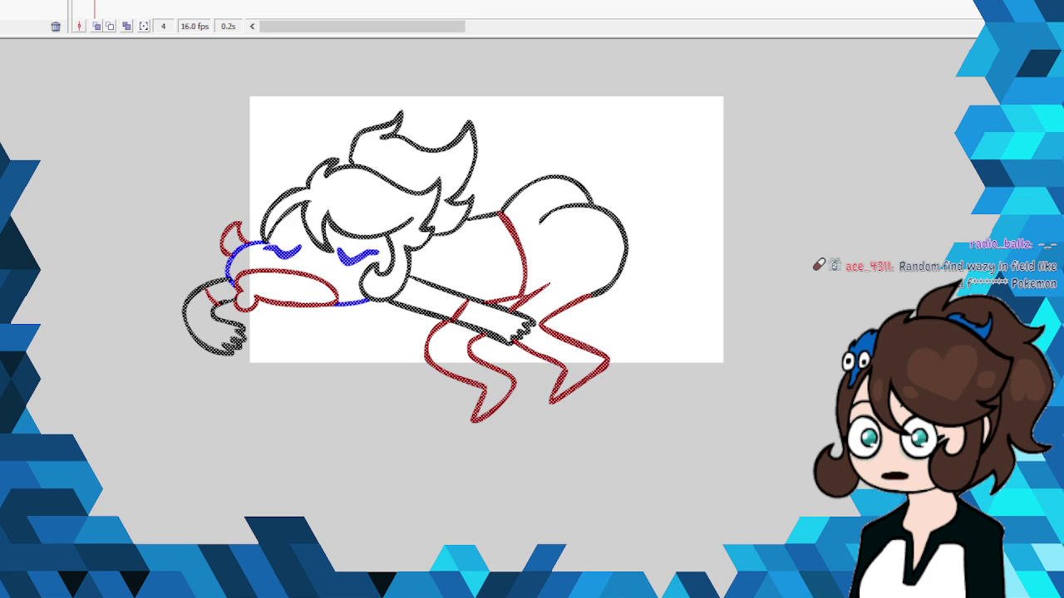
pyautogui.click(9, 137)
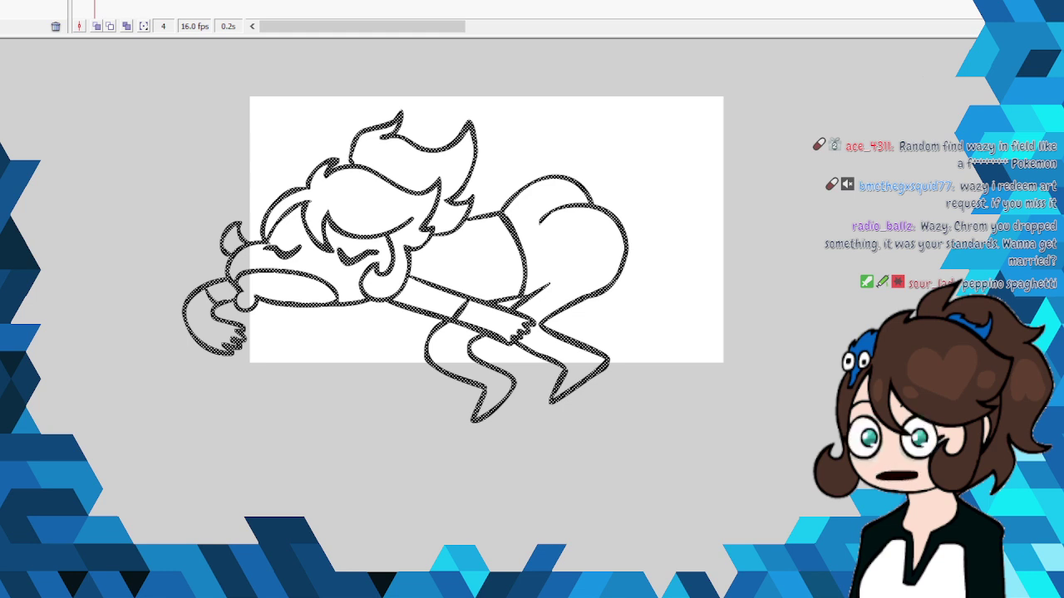
pyautogui.hotkey('ctrl', 'shift', 'a')
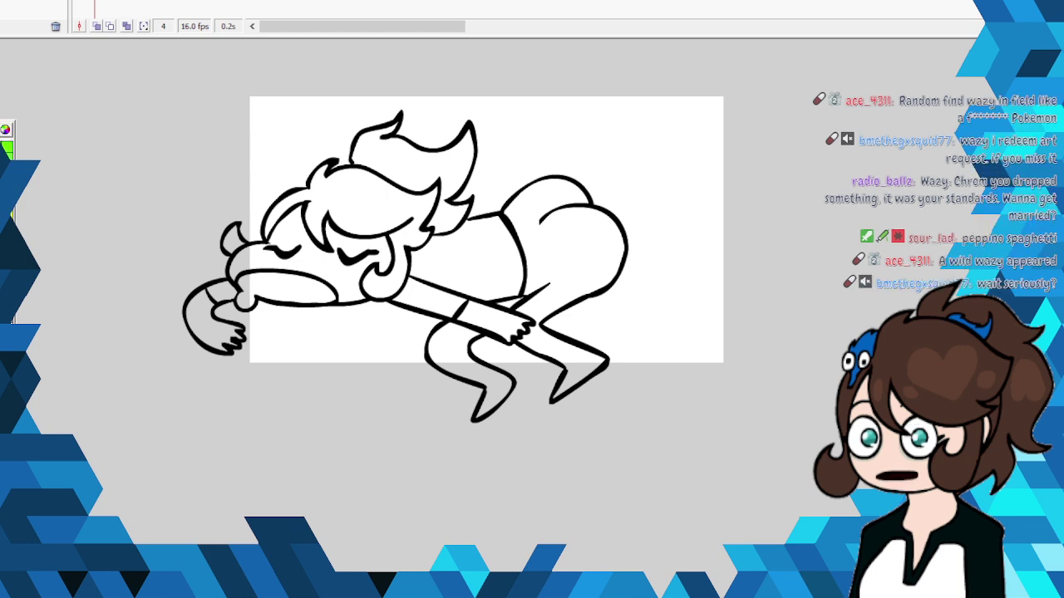
# Step: Fill the hair, ponytail, side lock and the small tuft above the snout with brown
pyautogui.click(405, 193)
pyautogui.click(417, 170)
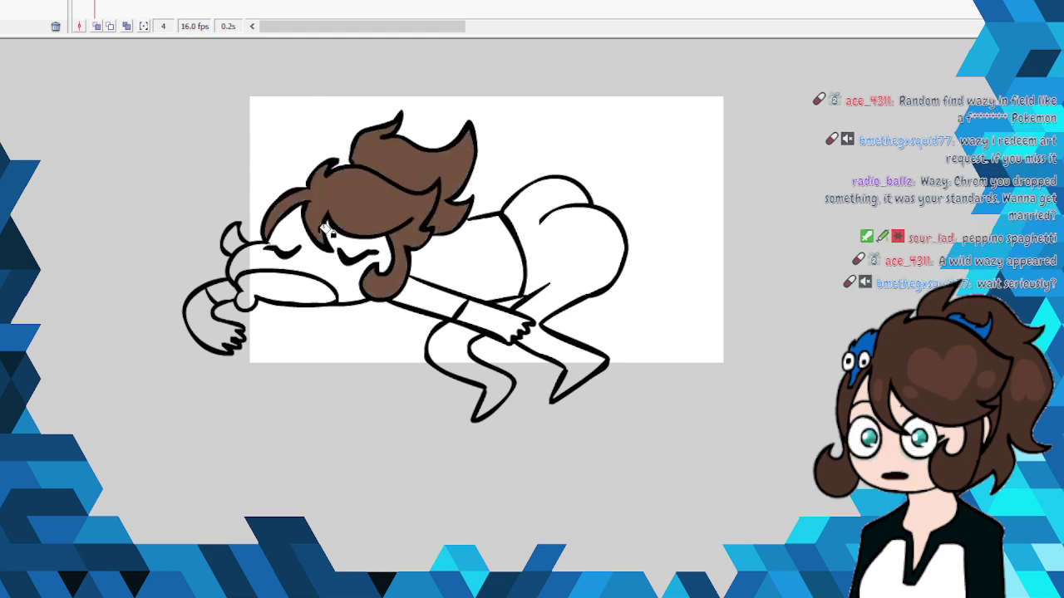
pyautogui.click(233, 239)
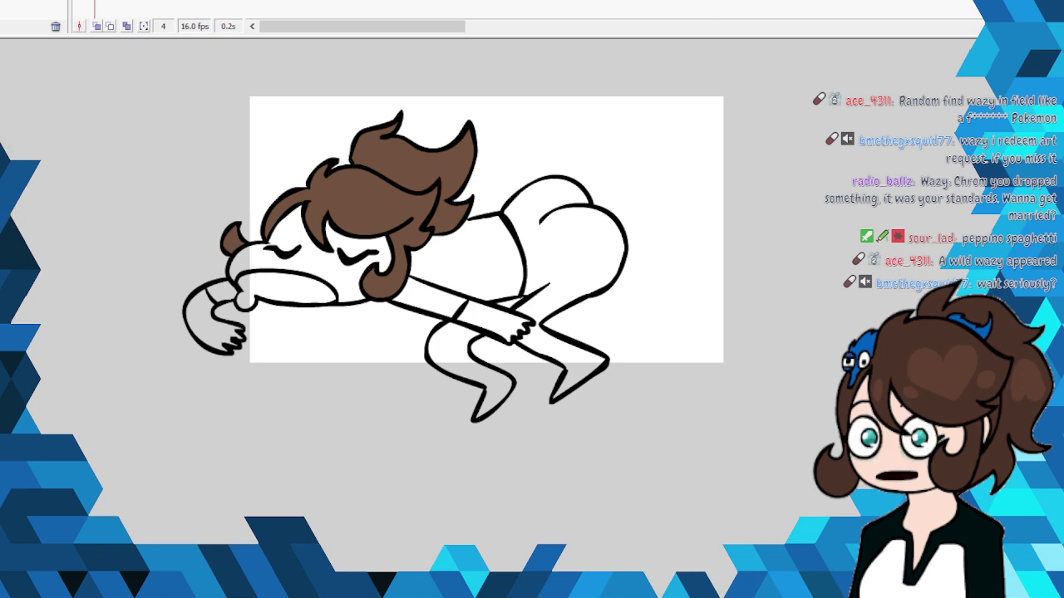
# Step: Fill both sleeves with navy blue and the trousers, including both legs, with dark grey
pyautogui.click(438, 302)
pyautogui.click(223, 290)
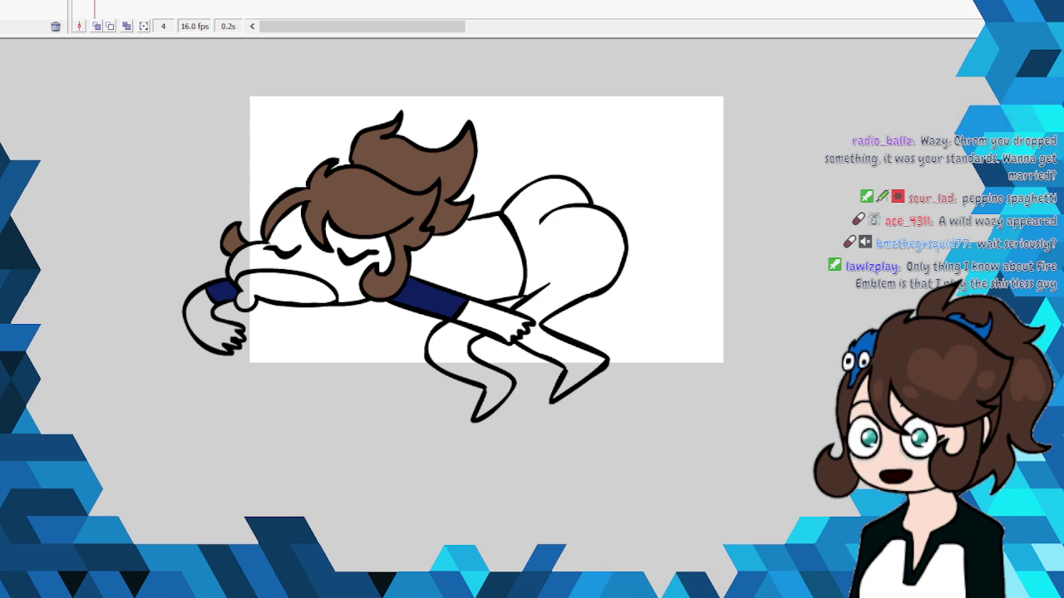
pyautogui.click(555, 234)
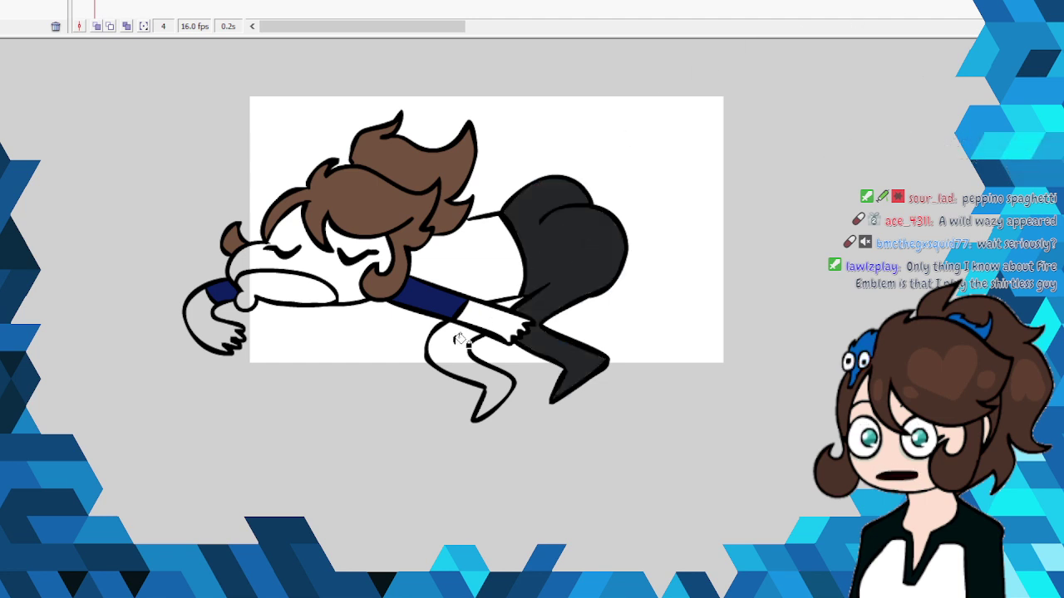
pyautogui.click(516, 299)
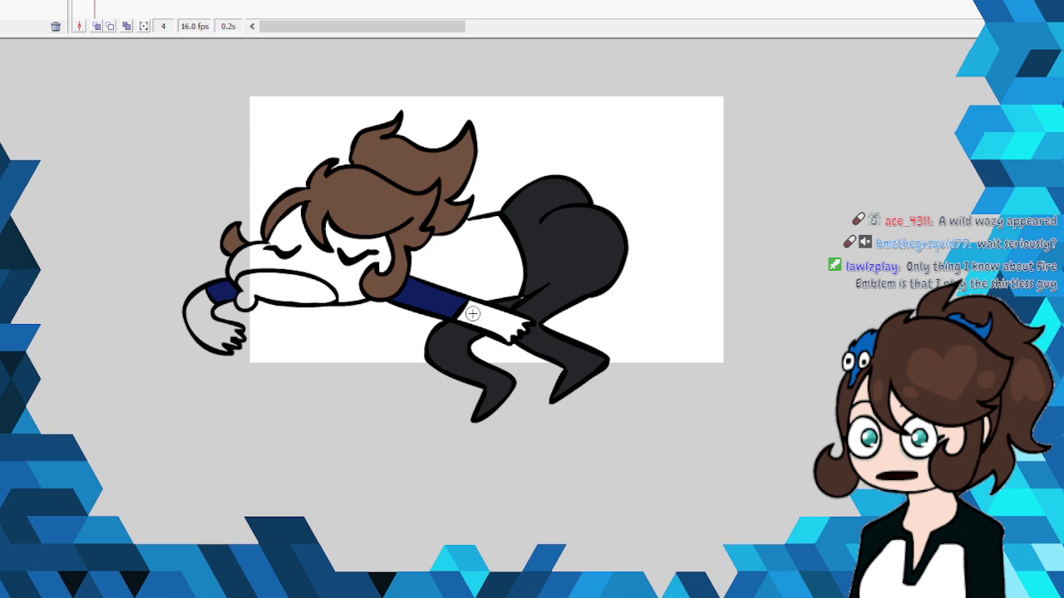
# Step: Draw curved shoe tops with tongues across both ankles in blue and recolor those lines black
pyautogui.moveTo(485, 378)
pyautogui.mouseDown()
pyautogui.moveTo(465, 387)
pyautogui.moveTo(482, 376)
pyautogui.mouseUp()
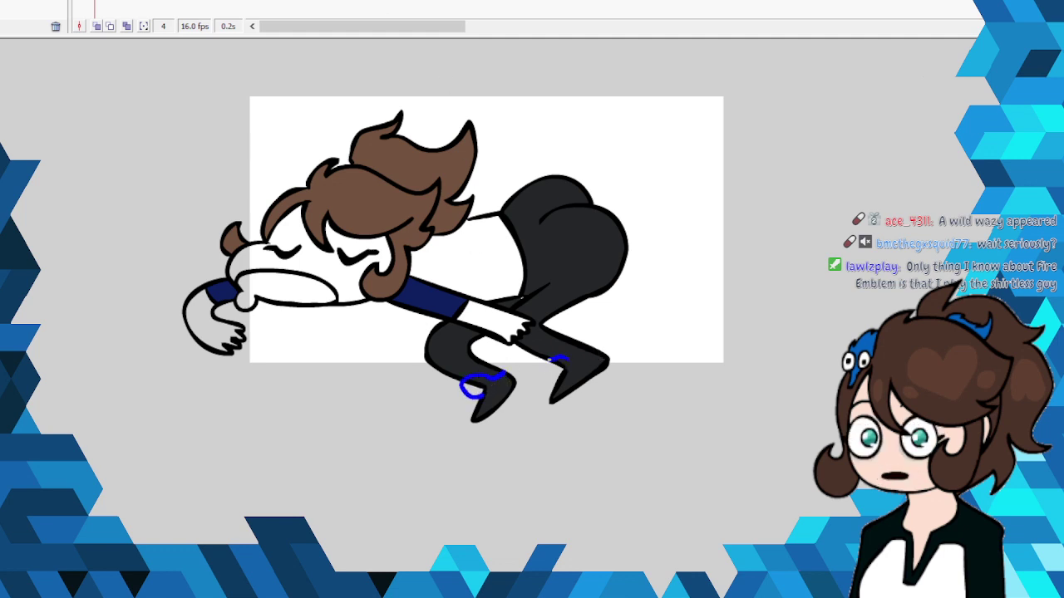
pyautogui.moveTo(568, 360)
pyautogui.mouseDown()
pyautogui.moveTo(565, 373)
pyautogui.moveTo(587, 348)
pyautogui.mouseUp()
pyautogui.click(484, 387)
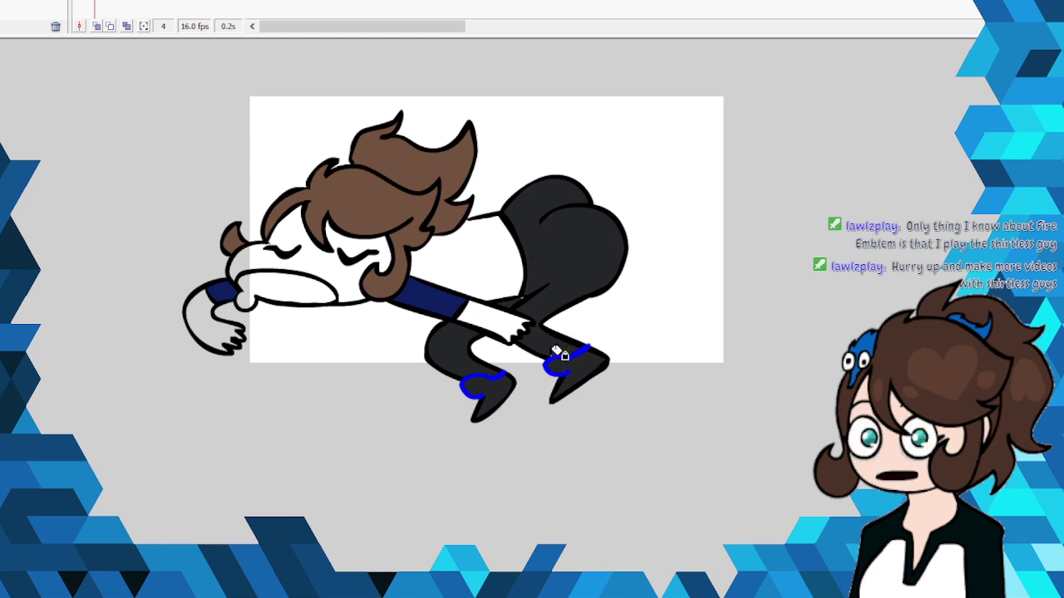
pyautogui.click(564, 353)
pyautogui.click(498, 374)
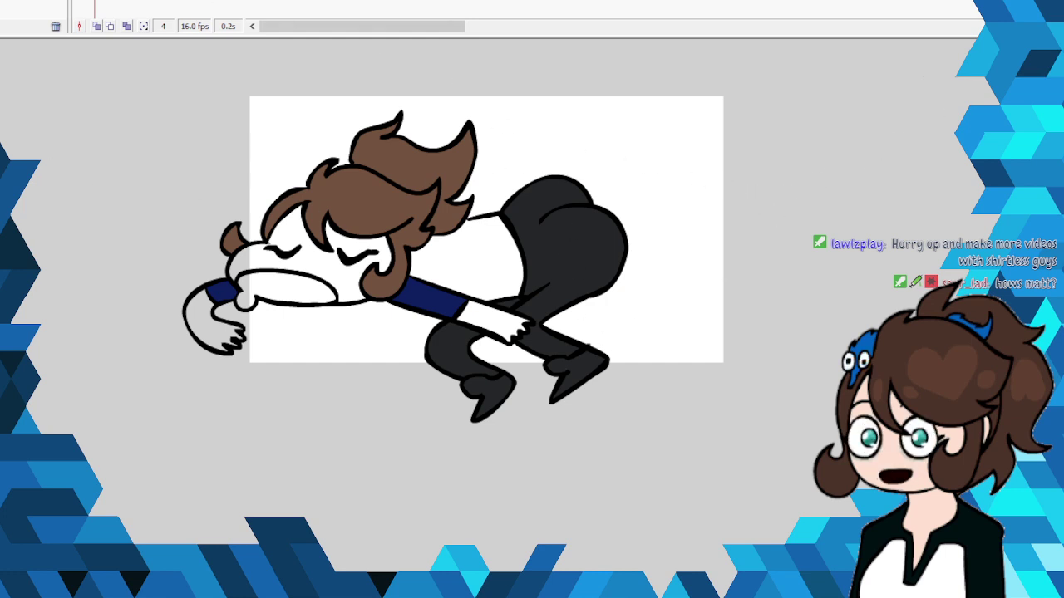
# Step: Fill both shoes with green and paint their toe caps and soles white inside the black outlines
pyautogui.click(580, 366)
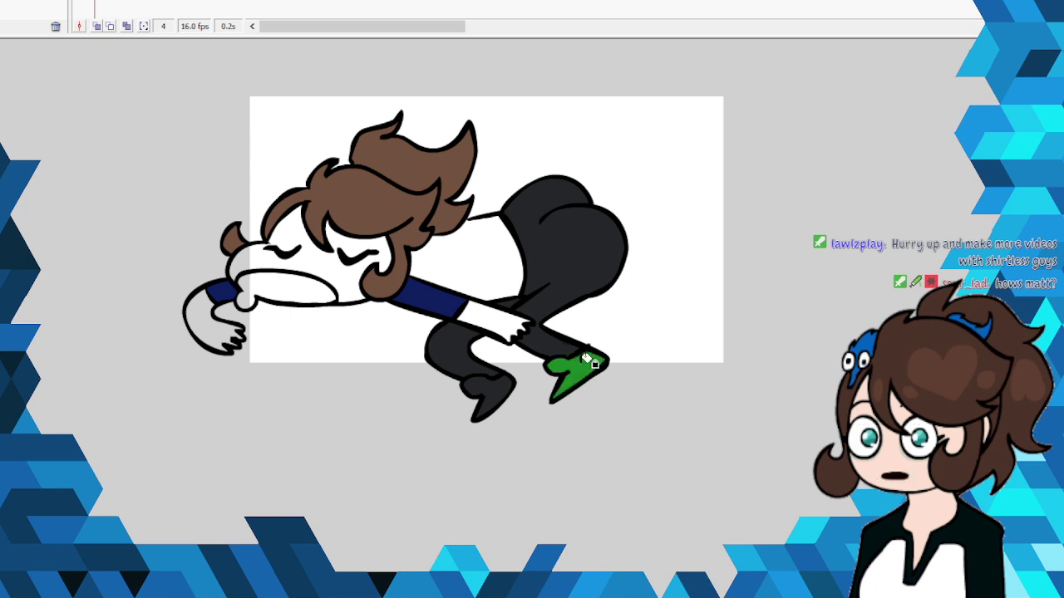
pyautogui.click(490, 391)
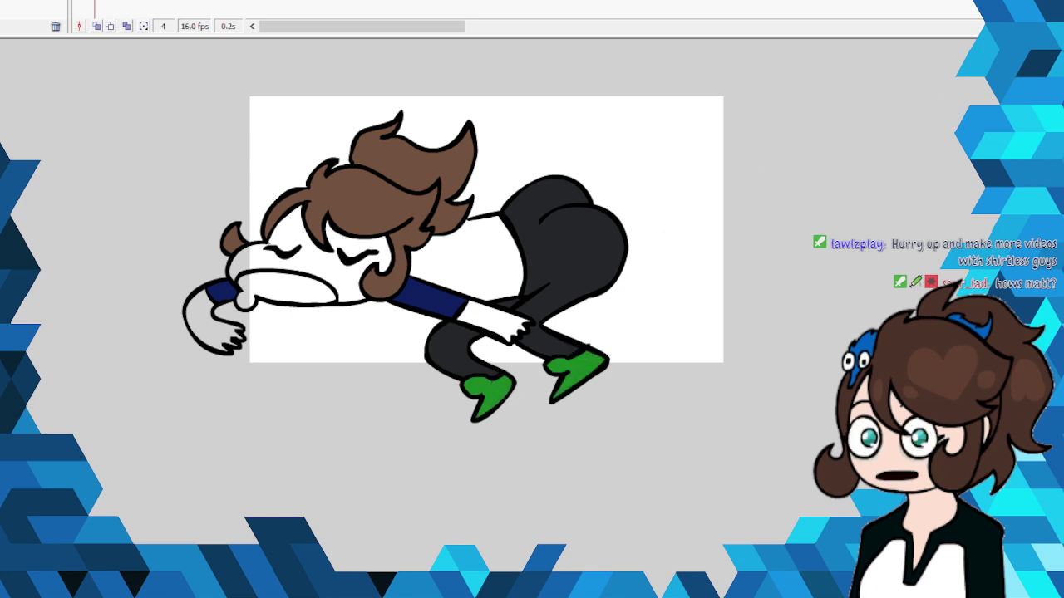
pyautogui.rightClick(510, 380)
pyautogui.click(574, 134)
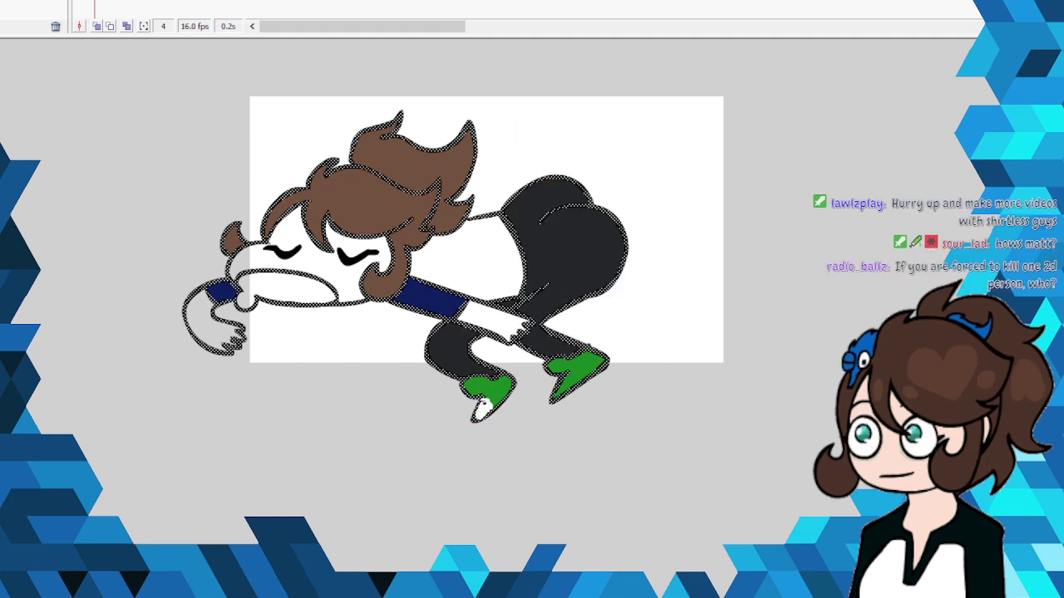
pyautogui.click(515, 387)
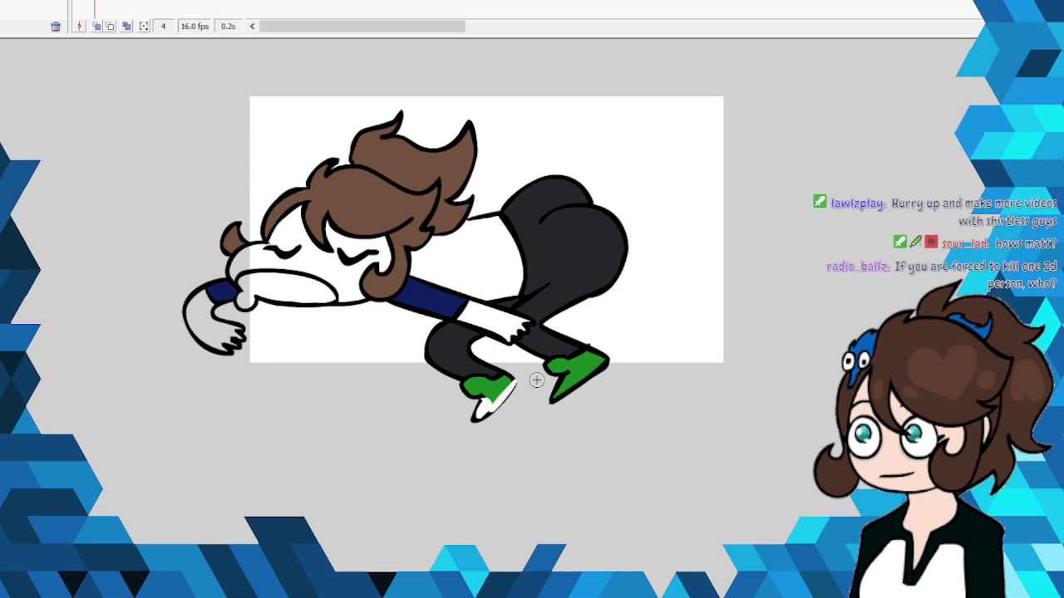
pyautogui.moveTo(565, 387)
pyautogui.mouseDown()
pyautogui.moveTo(555, 397)
pyautogui.moveTo(595, 366)
pyautogui.moveTo(591, 377)
pyautogui.mouseUp()
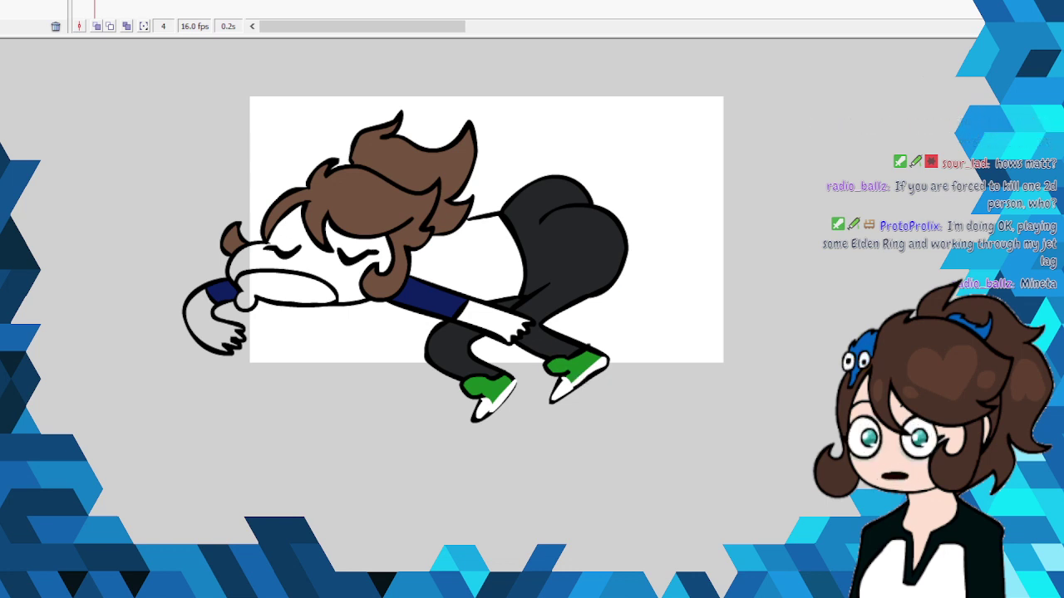
pyautogui.hotkey('ctrl', 'a')
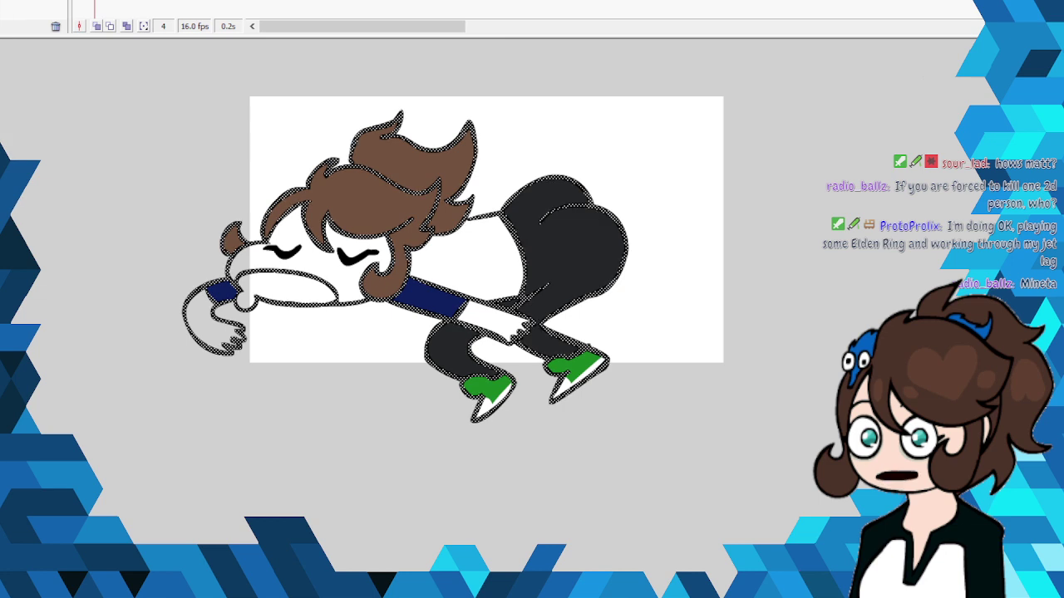
pyautogui.hotkey('ctrl', 'shift', 'a')
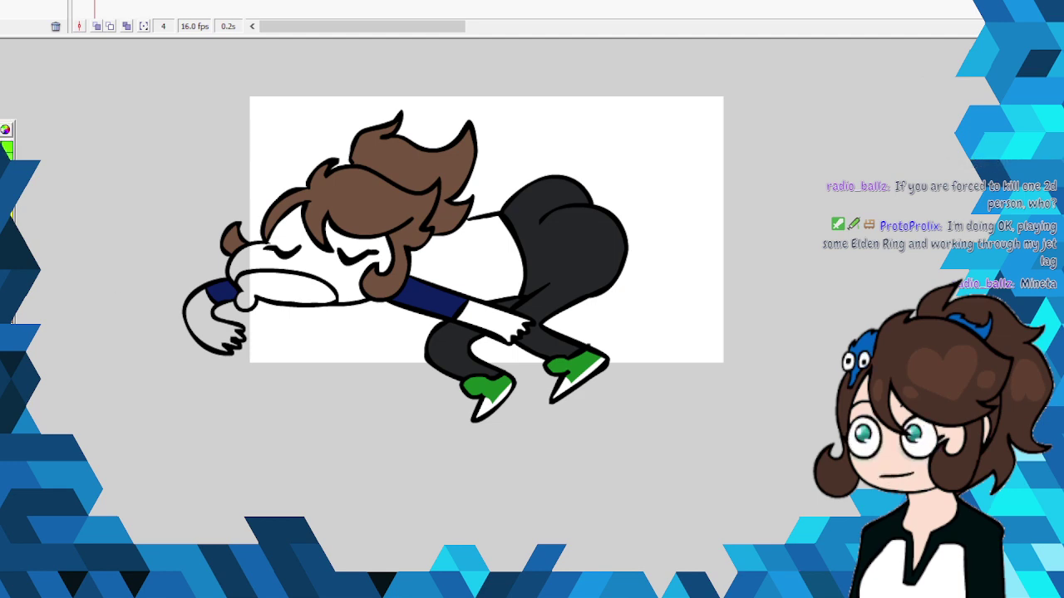
# Step: Fill the face and both bare forearms with a pale peach, raising the current skin color's luminosity to 221
pyautogui.click(7, 131)
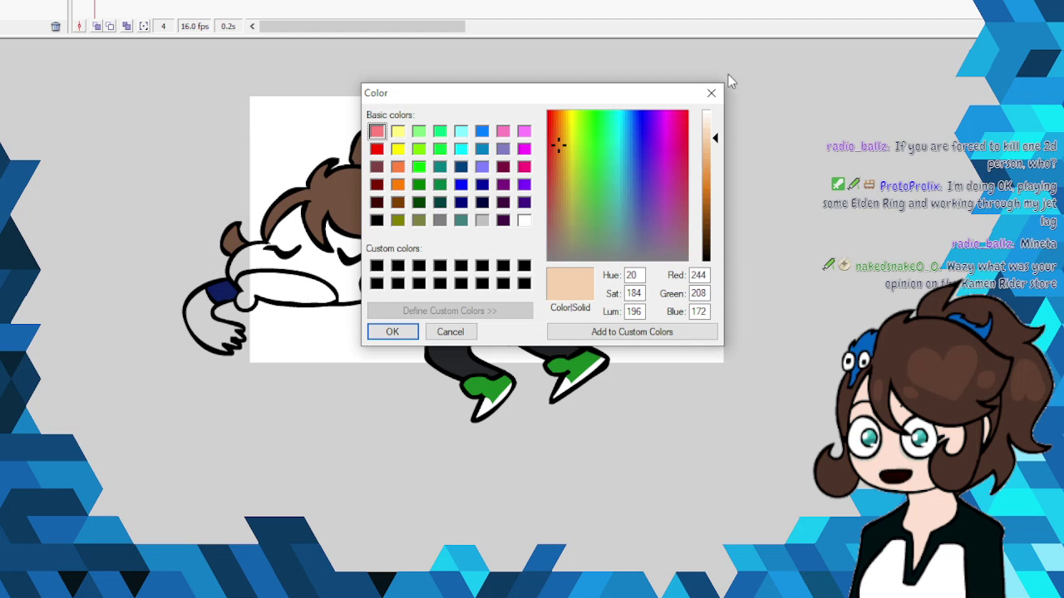
pyautogui.moveTo(716, 142); pyautogui.dragTo(717, 121)
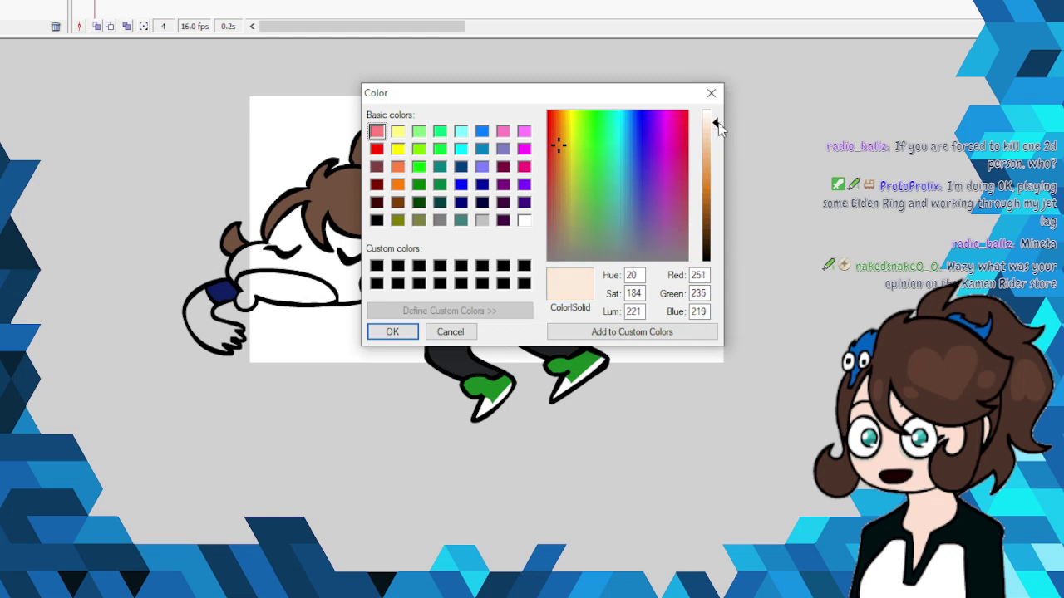
pyautogui.click(393, 332)
pyautogui.click(359, 281)
pyautogui.click(489, 313)
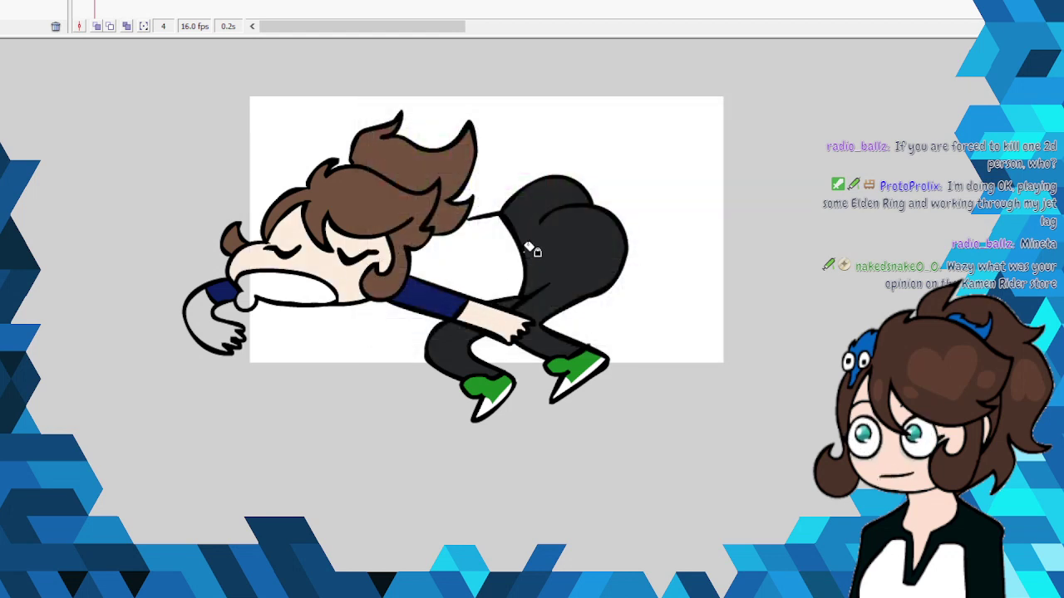
pyautogui.click(226, 335)
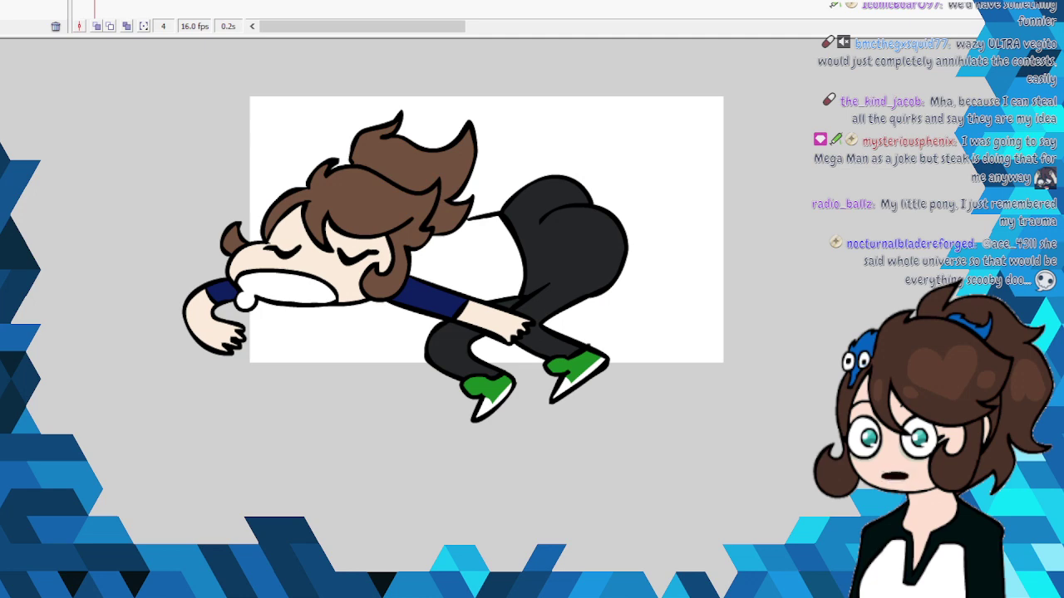
# Step: Brush small lighter grey highlights onto both rounded upper areas of the dark trousers
pyautogui.moveTo(540, 199); pyautogui.dragTo(560, 190)
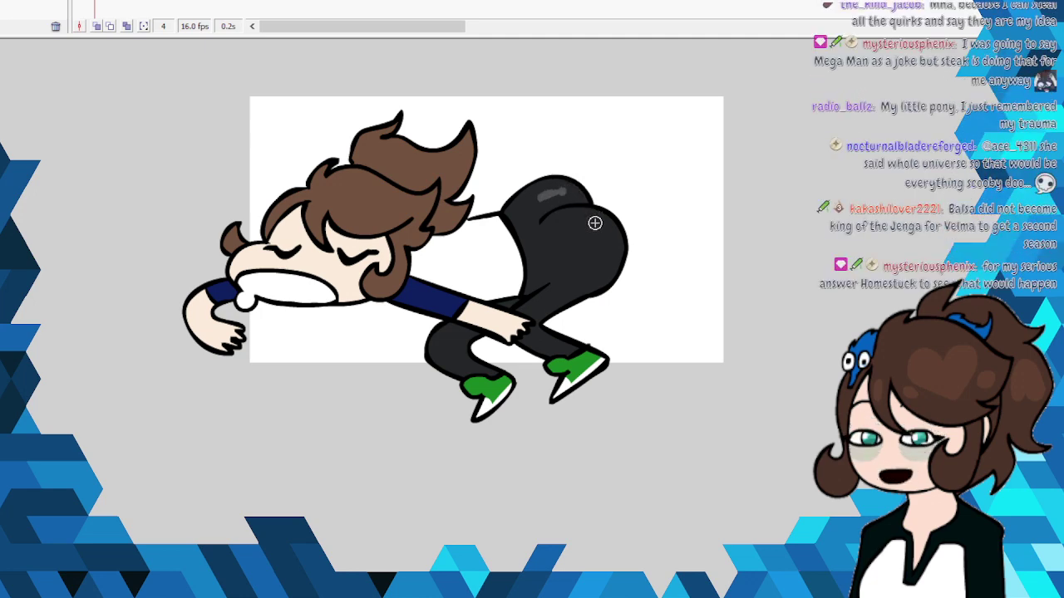
pyautogui.moveTo(567, 226); pyautogui.dragTo(612, 226)
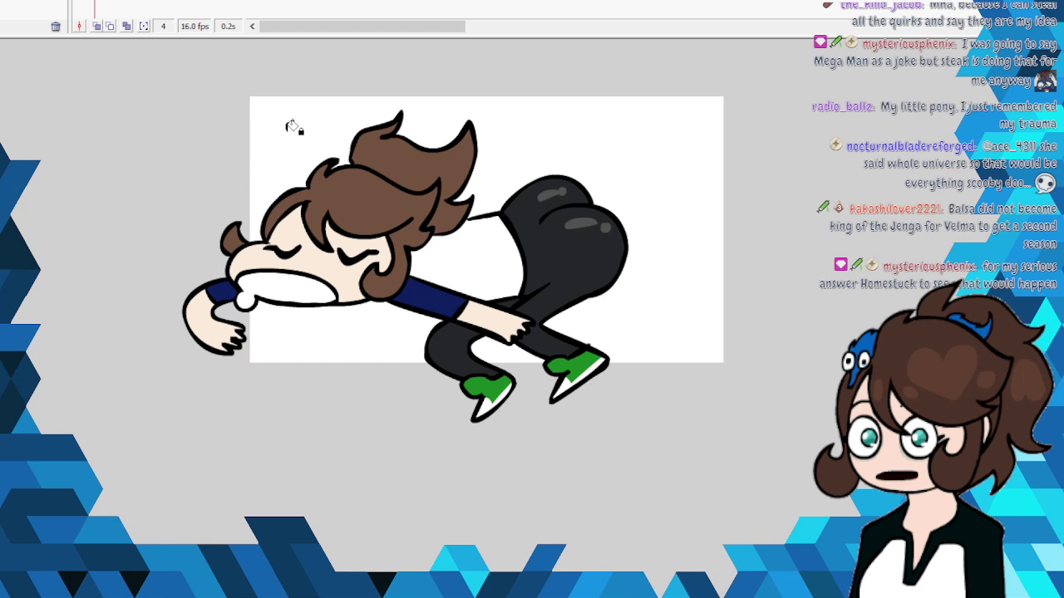
# Step: Recolor the hair and ponytail a darker brown and dab lighter brown highlights on both
pyautogui.click(385, 167)
pyautogui.click(366, 210)
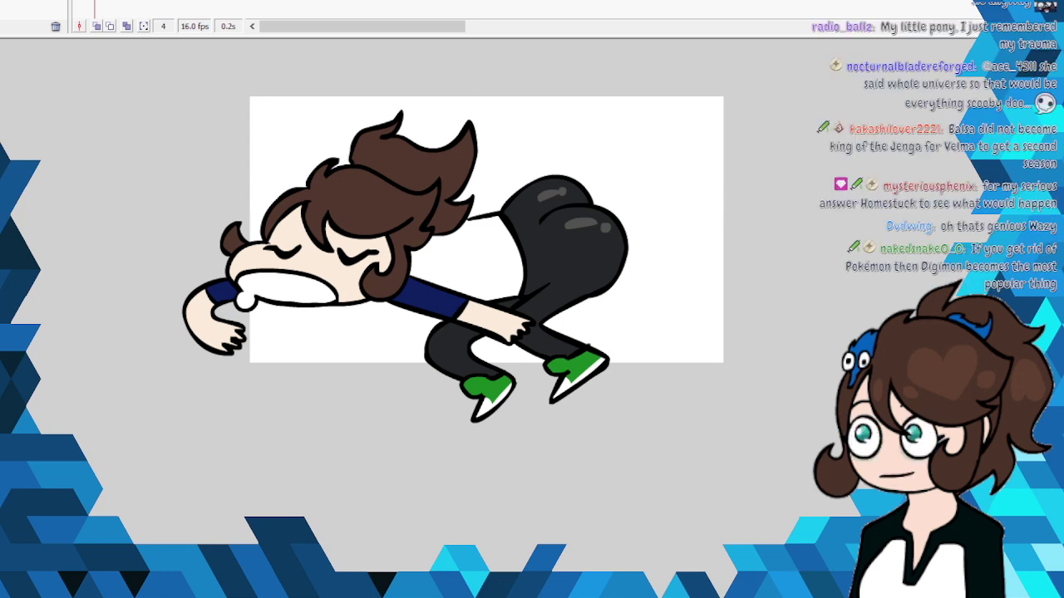
pyautogui.moveTo(357, 207); pyautogui.dragTo(372, 198)
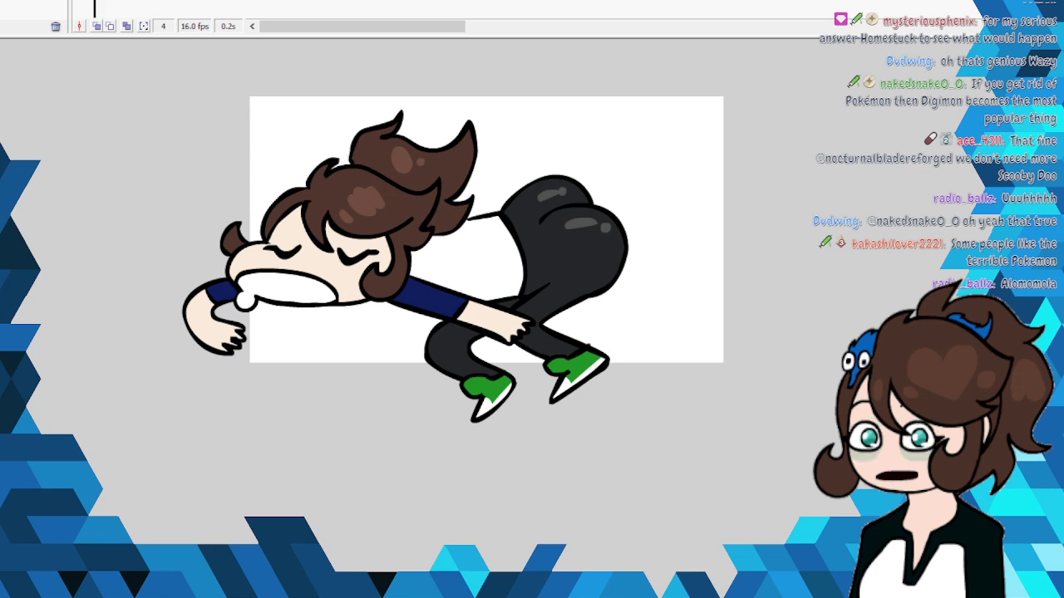
# Step: Insert blank keyframes after the finished drawing and go to the empty frame 6
pyautogui.rightClick(107, 5)
pyautogui.click(145, 80)
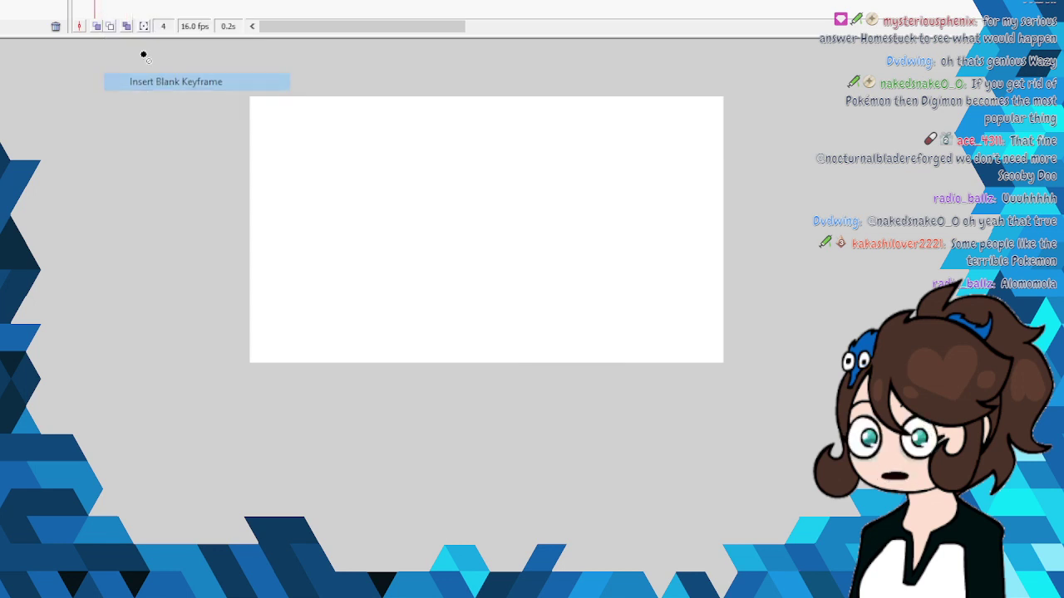
pyautogui.rightClick(107, 4)
pyautogui.click(146, 5)
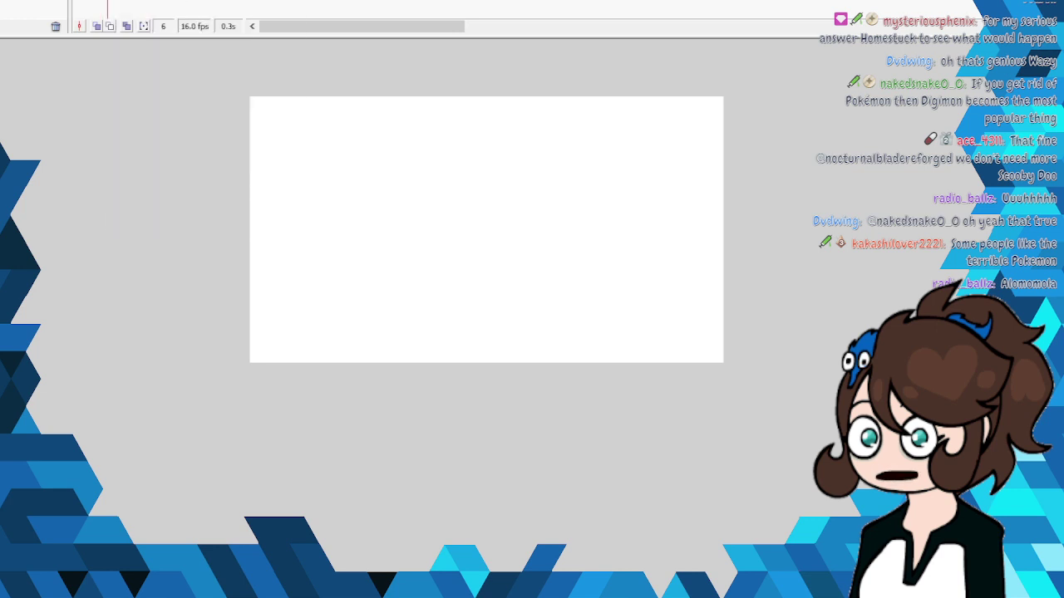
pyautogui.press(',')
pyautogui.press('.')
pyautogui.press('.')
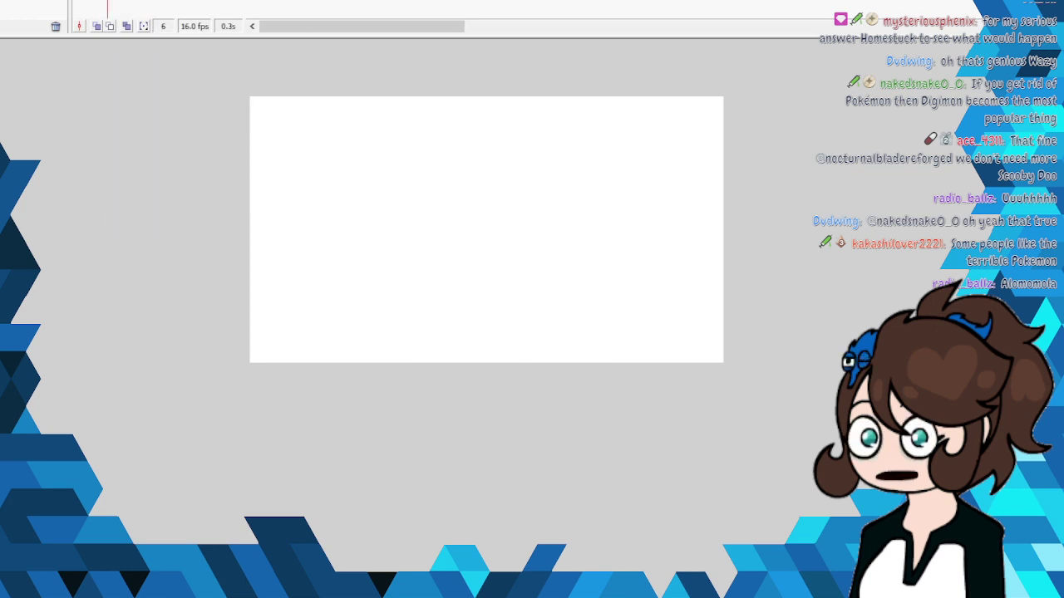
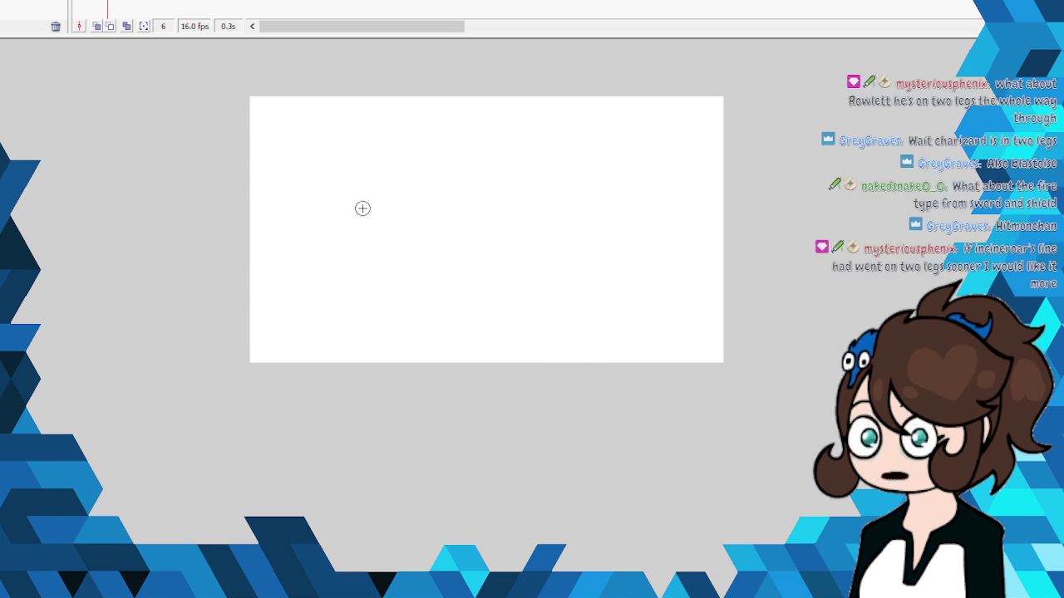
# Step: Sketch a blue oval head with two long parted hair strands and a half-lidded eye with a dot pupil between them
pyautogui.moveTo(320, 235)
pyautogui.mouseDown()
pyautogui.moveTo(363, 315)
pyautogui.moveTo(439, 205)
pyautogui.moveTo(313, 270)
pyautogui.mouseUp()
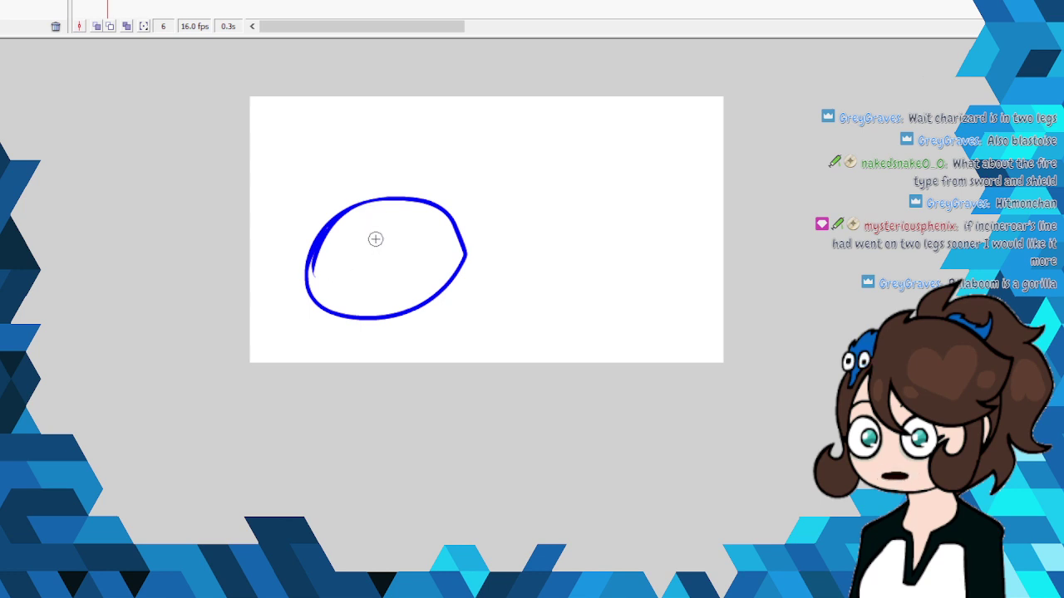
pyautogui.moveTo(382, 225); pyautogui.dragTo(378, 267)
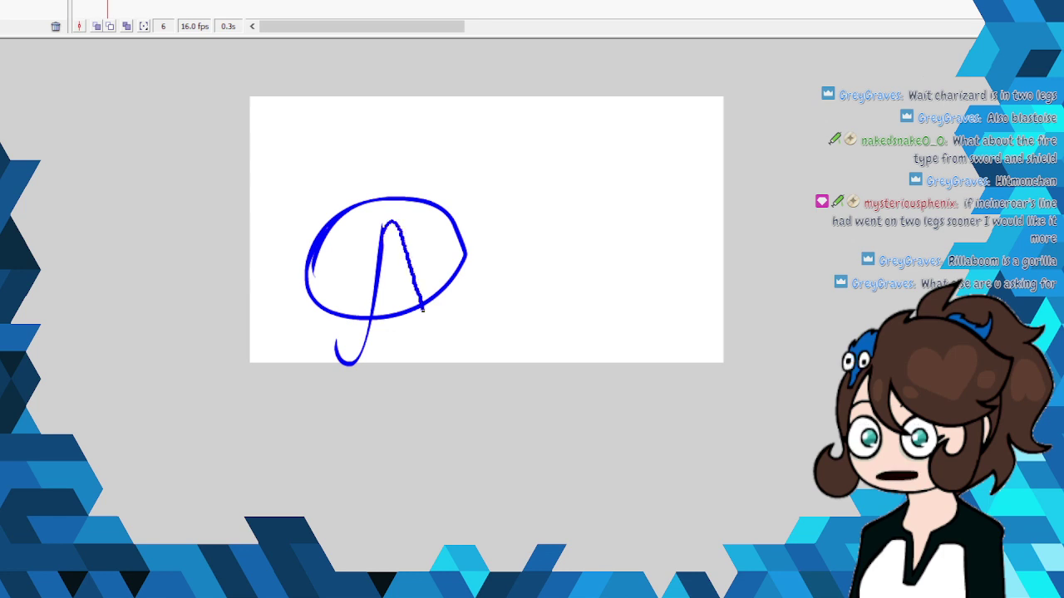
pyautogui.moveTo(423, 309); pyautogui.dragTo(445, 351)
pyautogui.moveTo(383, 262); pyautogui.dragTo(381, 279)
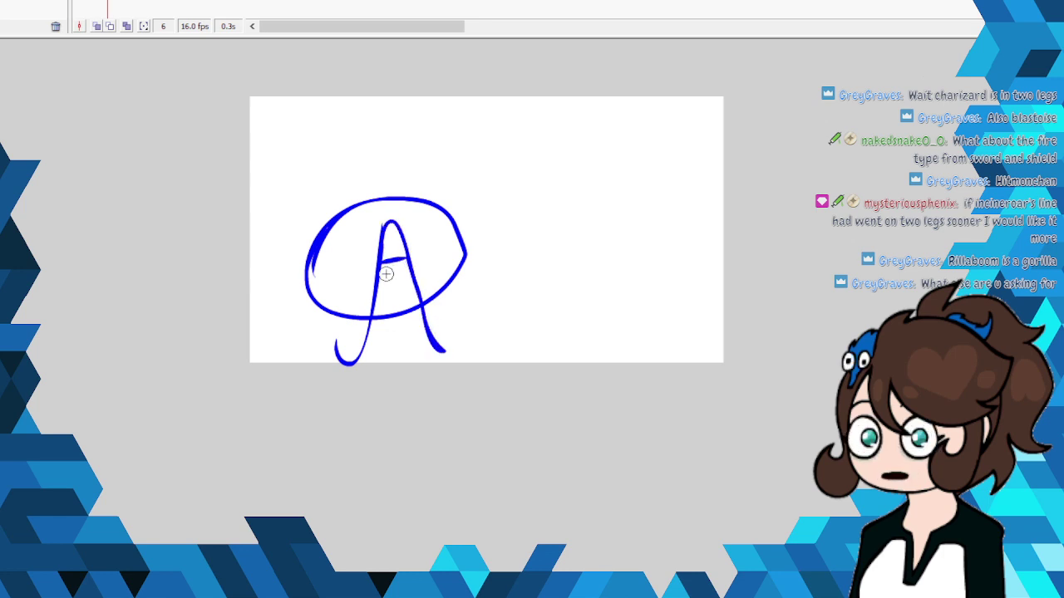
pyautogui.click(394, 267)
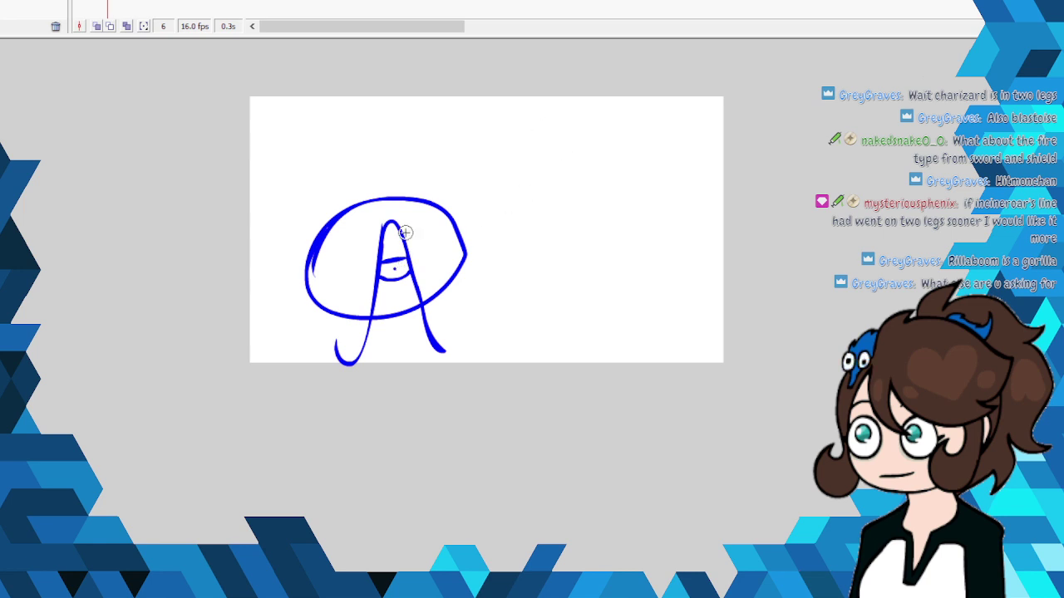
# Step: Sketch the crouching body with rounded haunches and clawed feet on both sides, plus a long thick tail arching over the head
pyautogui.moveTo(292, 297)
pyautogui.mouseDown()
pyautogui.moveTo(239, 273)
pyautogui.moveTo(184, 323)
pyautogui.moveTo(200, 382)
pyautogui.mouseUp()
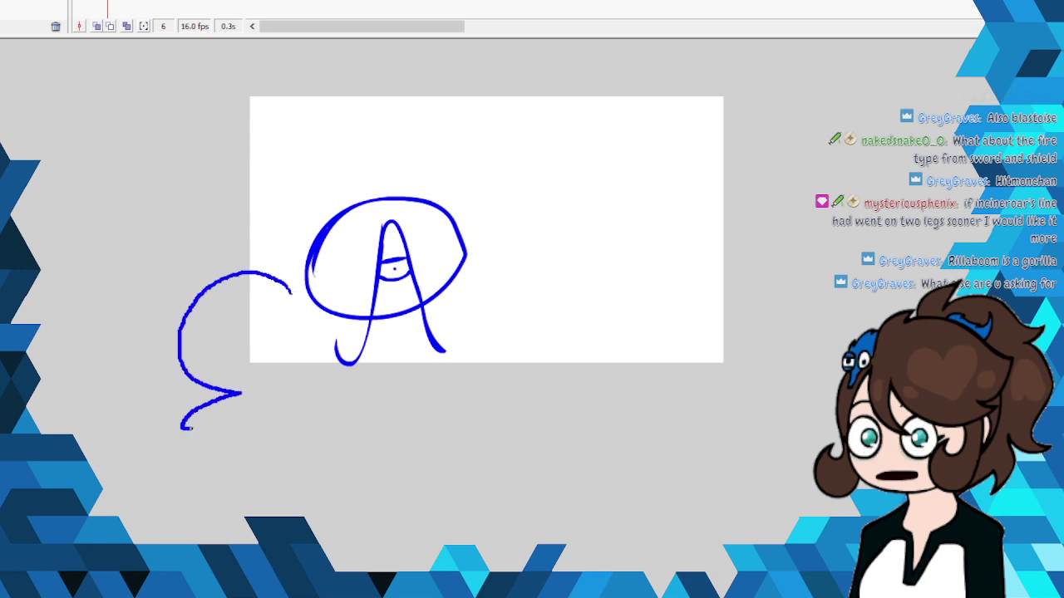
pyautogui.moveTo(188, 429)
pyautogui.mouseDown()
pyautogui.moveTo(242, 425)
pyautogui.moveTo(292, 400)
pyautogui.mouseUp()
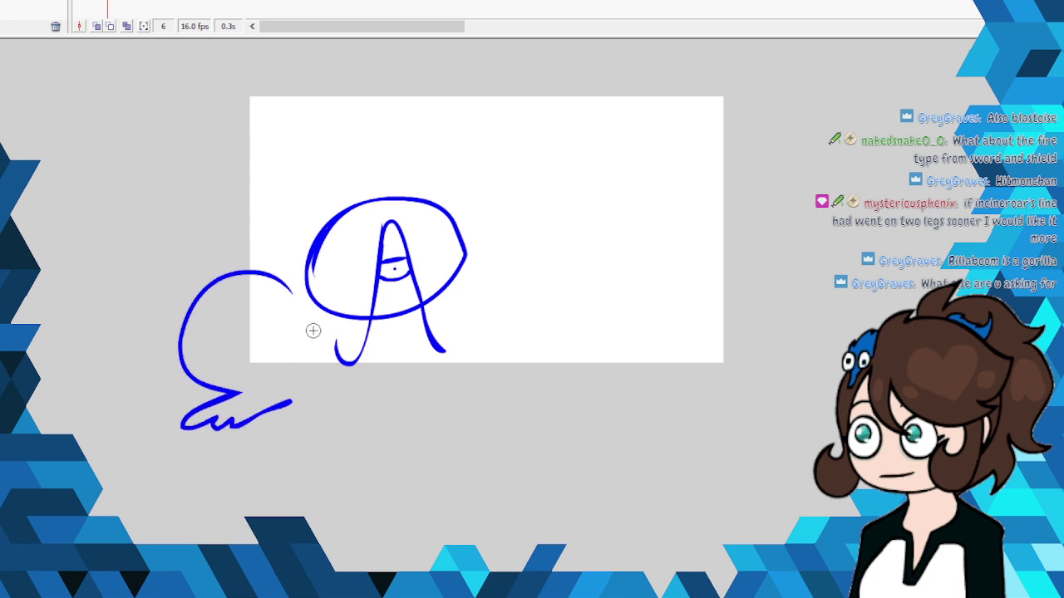
pyautogui.moveTo(313, 311)
pyautogui.mouseDown()
pyautogui.moveTo(270, 354)
pyautogui.moveTo(281, 392)
pyautogui.moveTo(331, 414)
pyautogui.moveTo(399, 417)
pyautogui.moveTo(472, 397)
pyautogui.moveTo(512, 364)
pyautogui.mouseUp()
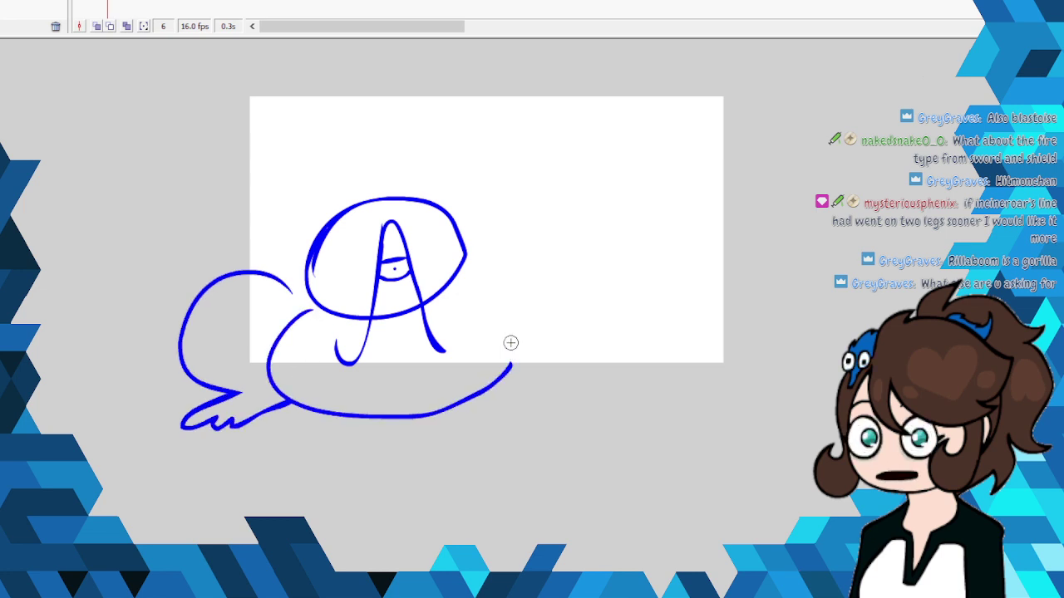
pyautogui.moveTo(481, 249)
pyautogui.mouseDown()
pyautogui.moveTo(557, 247)
pyautogui.moveTo(594, 306)
pyautogui.moveTo(550, 382)
pyautogui.moveTo(581, 389)
pyautogui.moveTo(588, 400)
pyautogui.moveTo(570, 402)
pyautogui.moveTo(576, 413)
pyautogui.moveTo(543, 416)
pyautogui.moveTo(492, 387)
pyautogui.mouseUp()
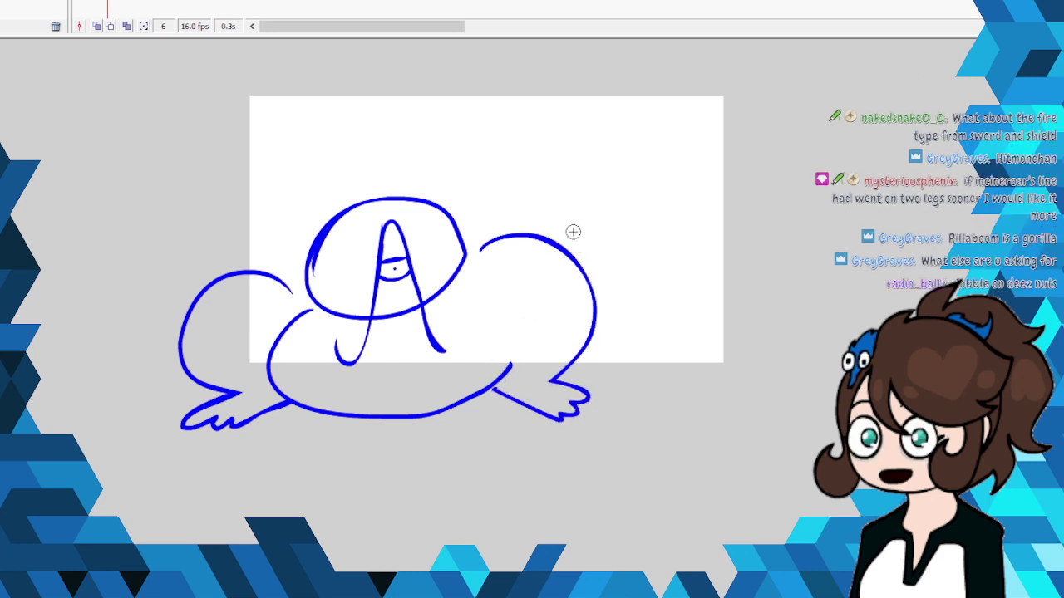
pyautogui.moveTo(563, 243)
pyautogui.mouseDown()
pyautogui.moveTo(568, 195)
pyautogui.moveTo(544, 128)
pyautogui.moveTo(470, 78)
pyautogui.moveTo(341, 66)
pyautogui.moveTo(214, 86)
pyautogui.moveTo(104, 141)
pyautogui.moveTo(101, 161)
pyautogui.moveTo(124, 174)
pyautogui.moveTo(190, 177)
pyautogui.moveTo(196, 194)
pyautogui.moveTo(214, 200)
pyautogui.moveTo(348, 149)
pyautogui.moveTo(366, 158)
pyautogui.moveTo(480, 142)
pyautogui.moveTo(521, 162)
pyautogui.moveTo(563, 242)
pyautogui.mouseUp()
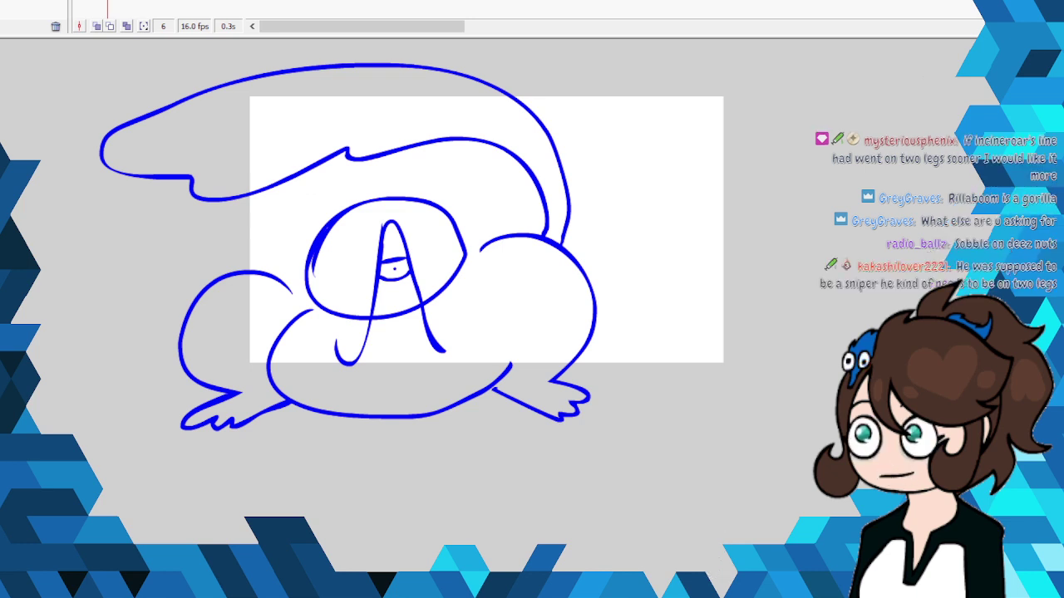
# Step: Erase the belly line and the sides of the head oval, keeping its top and the short chin line
pyautogui.scroll(3, 915, 276)
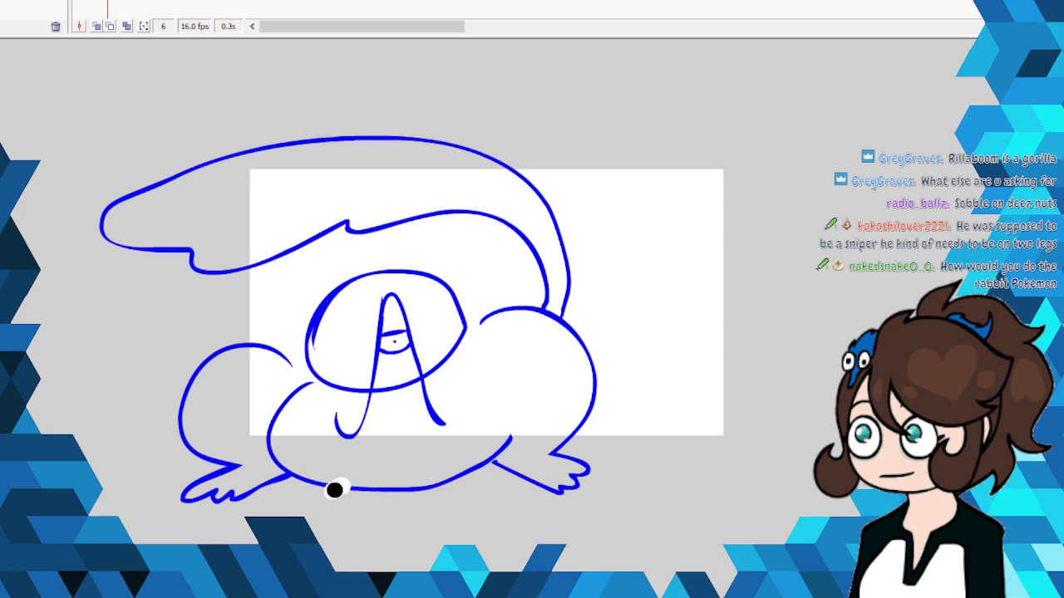
pyautogui.moveTo(334, 490)
pyautogui.mouseDown()
pyautogui.moveTo(470, 482)
pyautogui.moveTo(478, 468)
pyautogui.moveTo(378, 489)
pyautogui.moveTo(320, 486)
pyautogui.moveTo(383, 494)
pyautogui.moveTo(479, 464)
pyautogui.mouseUp()
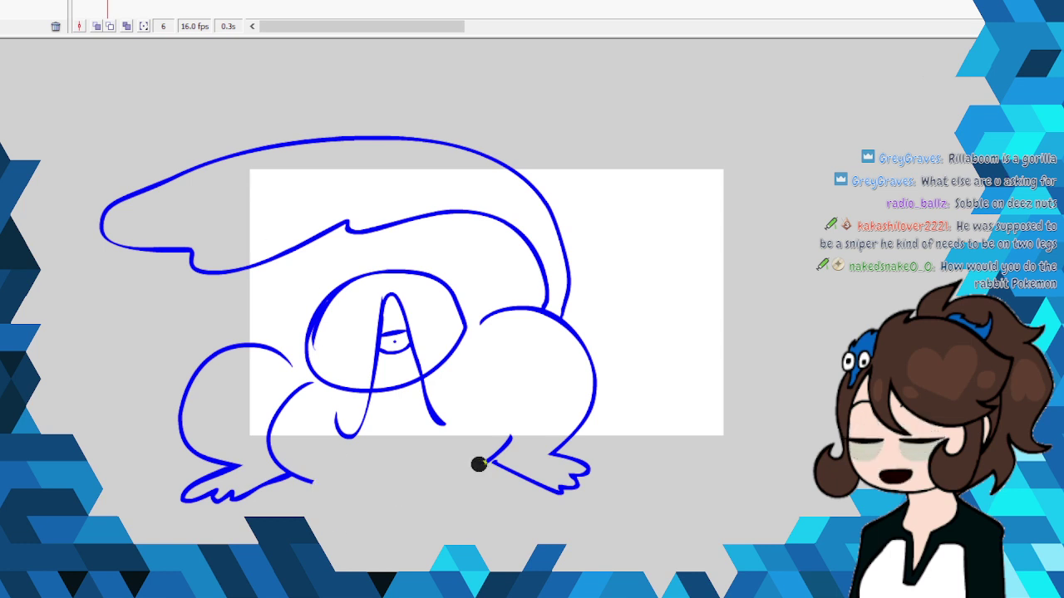
pyautogui.moveTo(321, 328)
pyautogui.mouseDown()
pyautogui.moveTo(311, 351)
pyautogui.moveTo(348, 289)
pyautogui.moveTo(311, 346)
pyautogui.moveTo(340, 388)
pyautogui.moveTo(352, 380)
pyautogui.mouseUp()
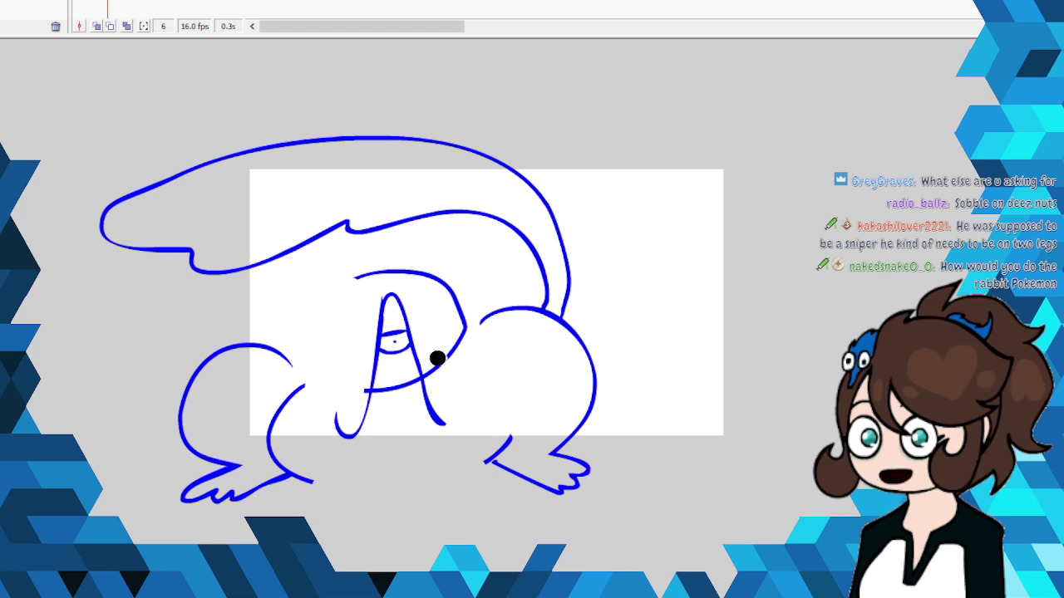
pyautogui.moveTo(437, 358)
pyautogui.mouseDown()
pyautogui.moveTo(446, 373)
pyautogui.moveTo(458, 338)
pyautogui.mouseUp()
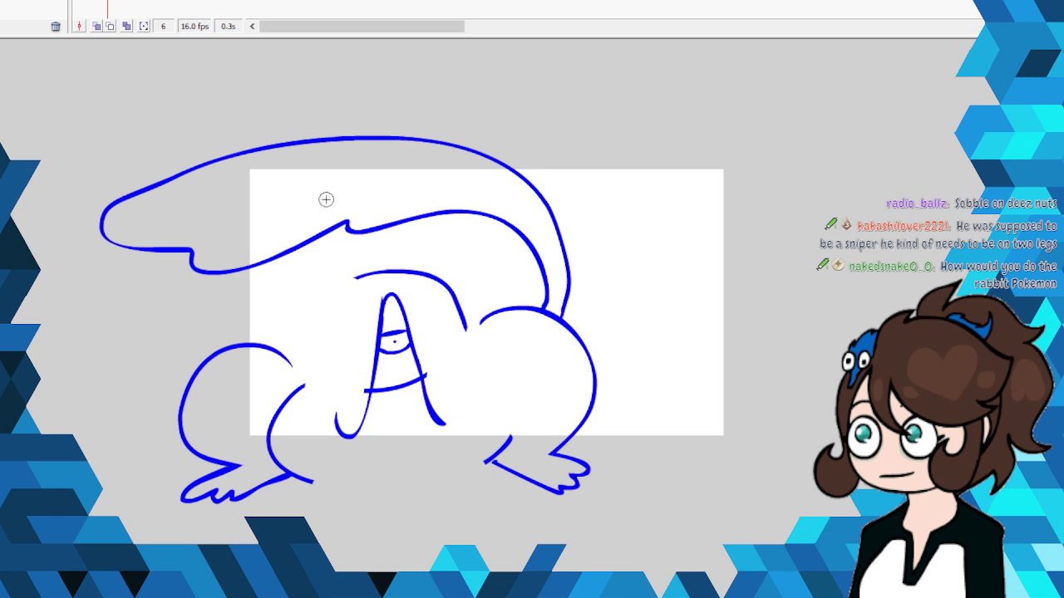
# Step: Draw shaggy, jagged hair edges down both sides of the head, joining them to the long front strands
pyautogui.moveTo(349, 280); pyautogui.dragTo(311, 311)
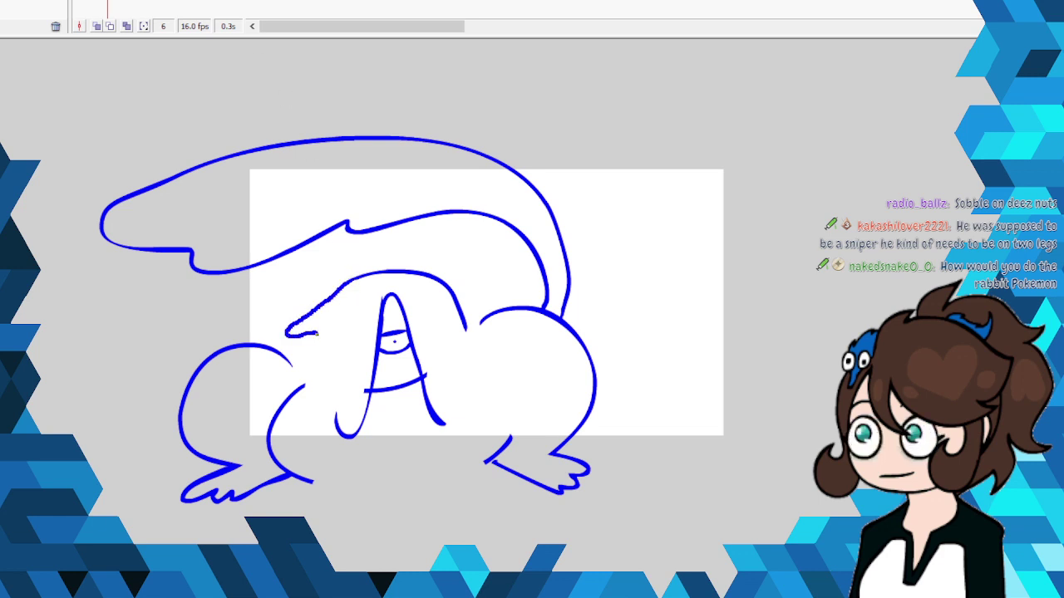
pyautogui.moveTo(301, 384)
pyautogui.mouseDown()
pyautogui.moveTo(324, 369)
pyautogui.moveTo(320, 416)
pyautogui.moveTo(338, 427)
pyautogui.mouseUp()
pyautogui.moveTo(287, 332); pyautogui.dragTo(358, 279)
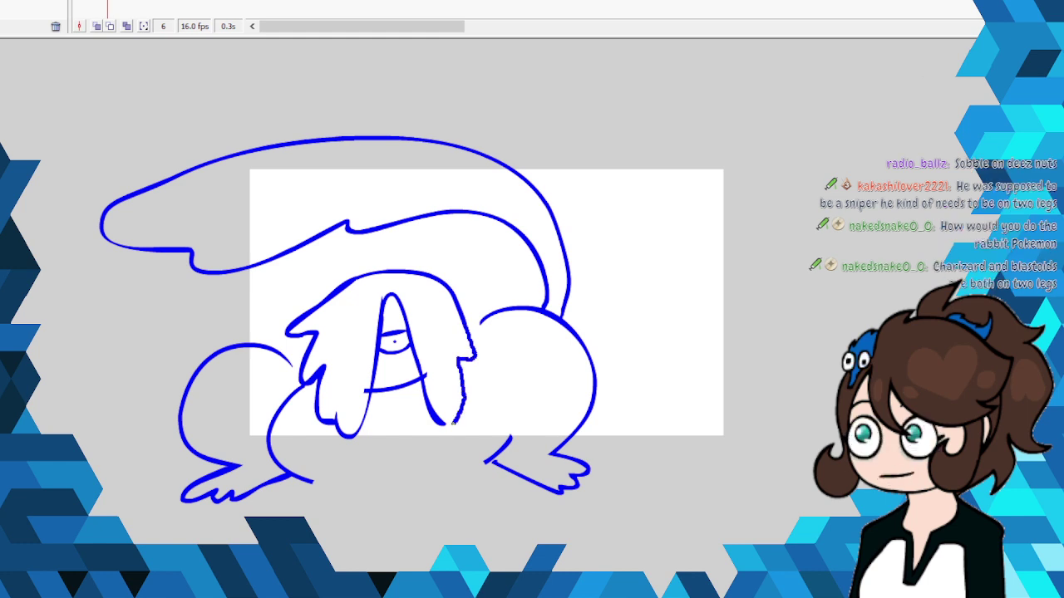
pyautogui.moveTo(445, 424); pyautogui.dragTo(457, 326)
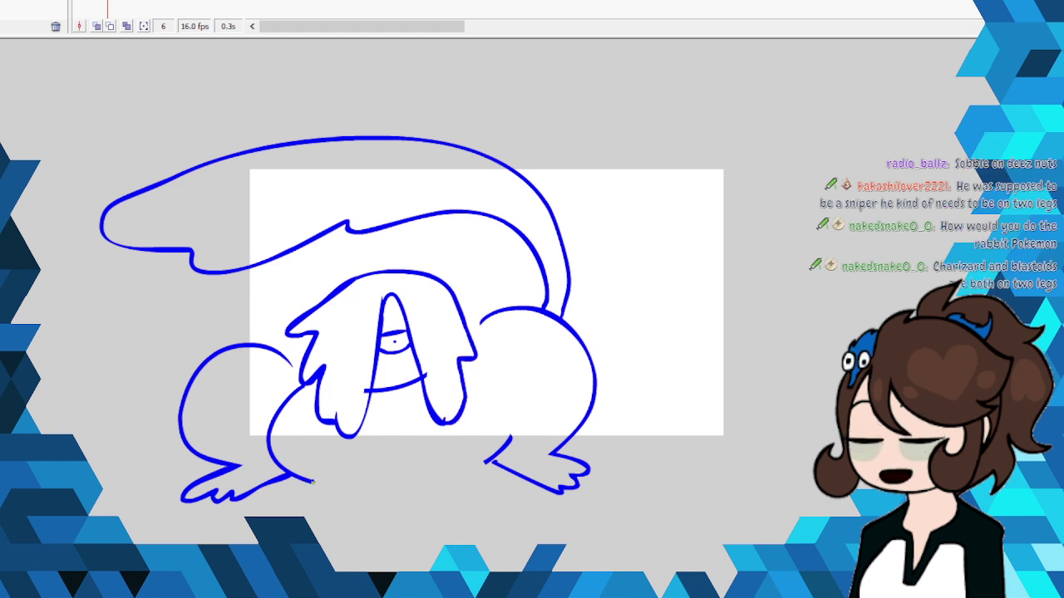
# Step: Draw two curled arms beneath the head, bending inward so their small fingered hands meet under the chin
pyautogui.moveTo(353, 484)
pyautogui.mouseDown()
pyautogui.moveTo(385, 471)
pyautogui.moveTo(375, 441)
pyautogui.mouseUp()
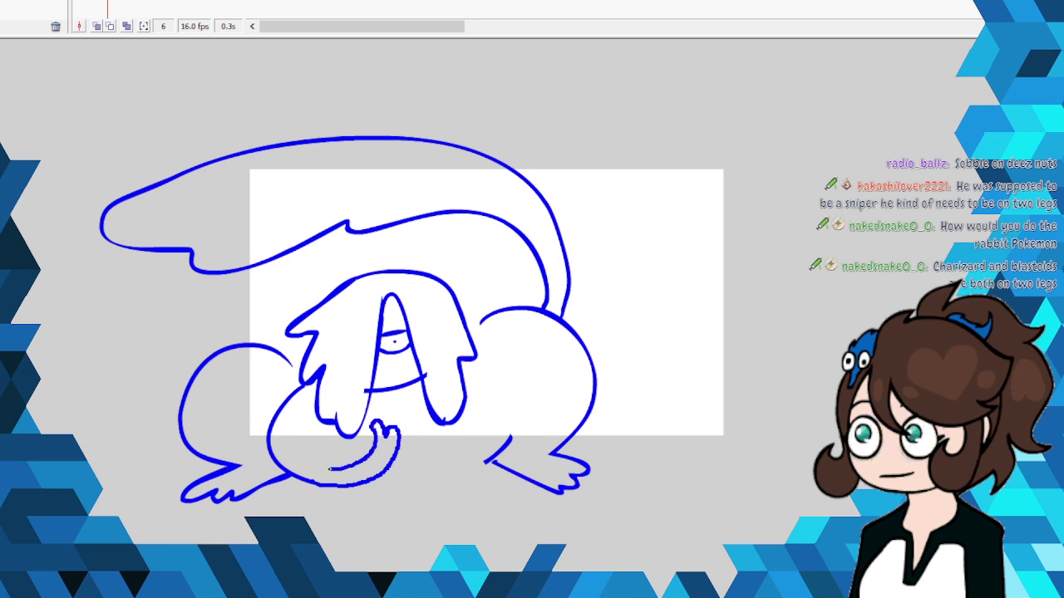
pyautogui.moveTo(305, 420)
pyautogui.mouseDown()
pyautogui.moveTo(296, 453)
pyautogui.moveTo(397, 450)
pyautogui.mouseUp()
pyautogui.moveTo(508, 439); pyautogui.dragTo(482, 464)
pyautogui.moveTo(416, 434)
pyautogui.mouseDown()
pyautogui.moveTo(432, 456)
pyautogui.moveTo(472, 434)
pyautogui.mouseUp()
pyautogui.moveTo(464, 374)
pyautogui.mouseDown()
pyautogui.moveTo(493, 441)
pyautogui.moveTo(459, 474)
pyautogui.moveTo(407, 464)
pyautogui.moveTo(400, 426)
pyautogui.mouseUp()
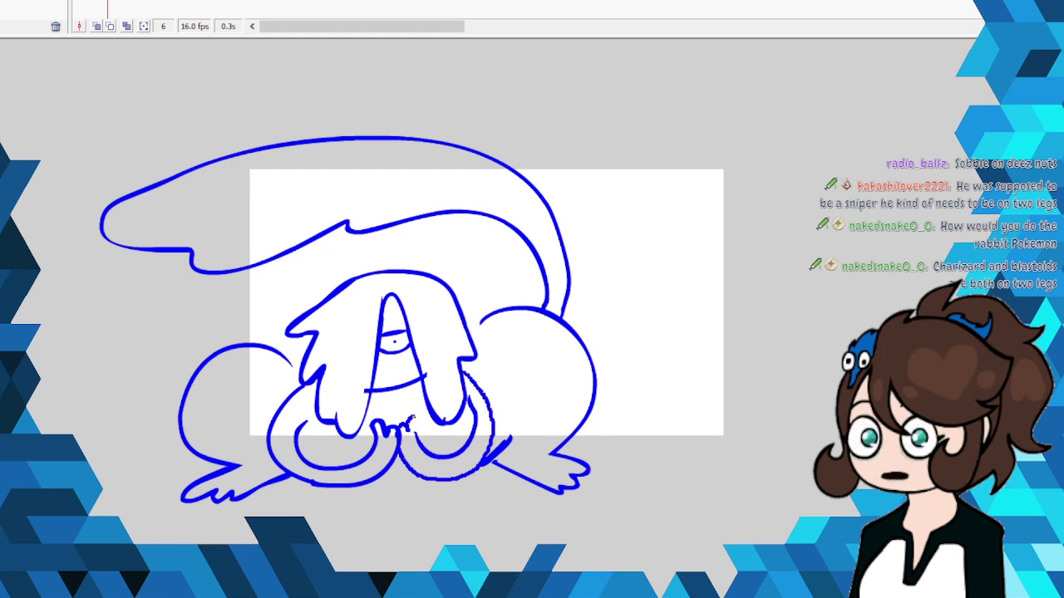
# Step: Draw a frowning mouth below the eye and add long inner contour strokes along the tail's upper edge
pyautogui.moveTo(370, 378); pyautogui.dragTo(424, 374)
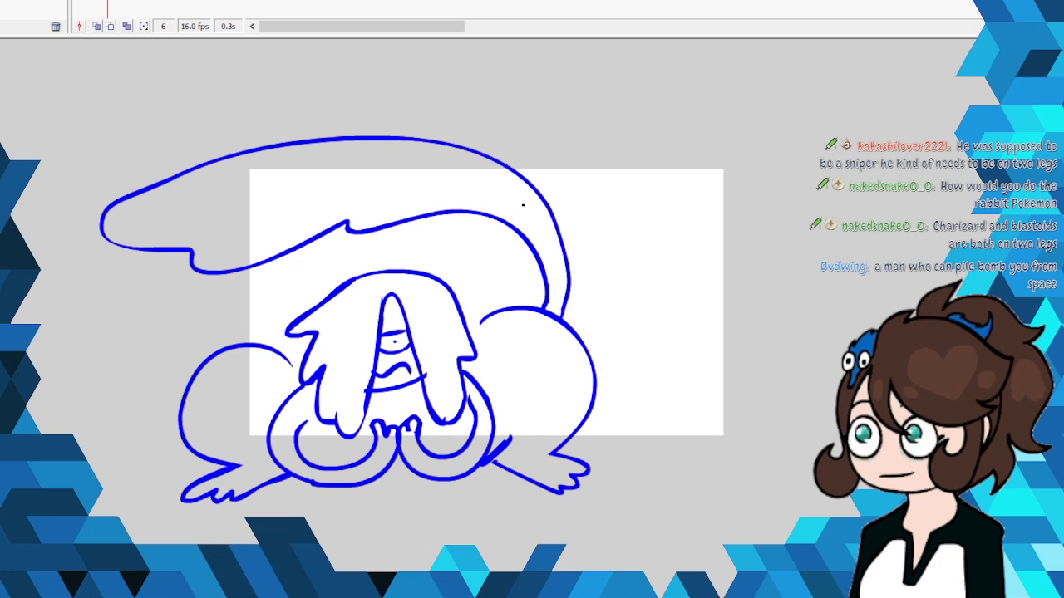
pyautogui.moveTo(524, 203)
pyautogui.mouseDown()
pyautogui.moveTo(294, 155)
pyautogui.moveTo(164, 182)
pyautogui.moveTo(465, 170)
pyautogui.moveTo(525, 204)
pyautogui.mouseUp()
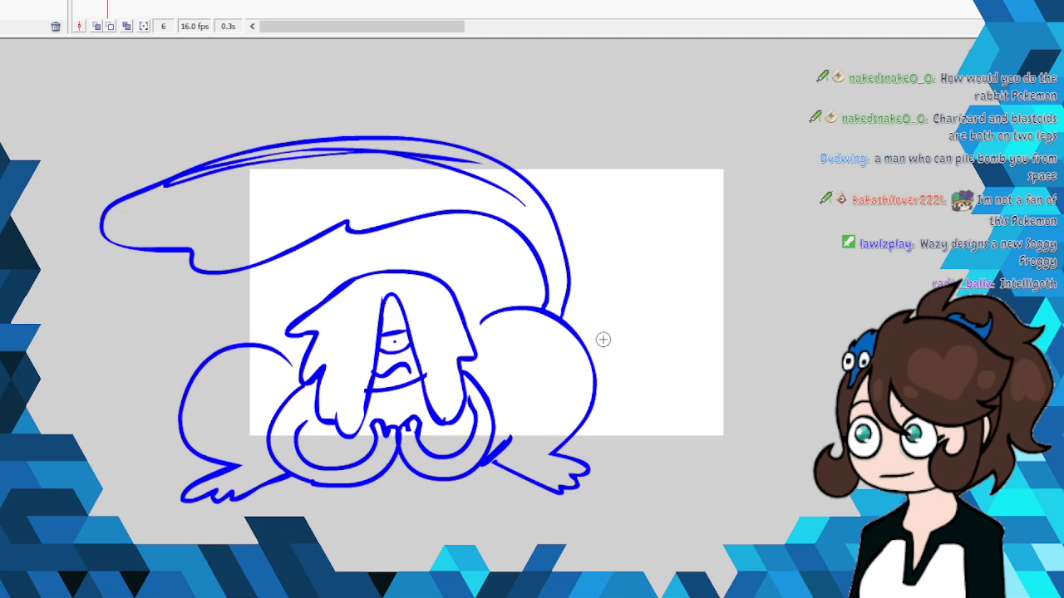
pyautogui.scroll(-1, 311, 375)
pyautogui.scroll(3, 311, 375)
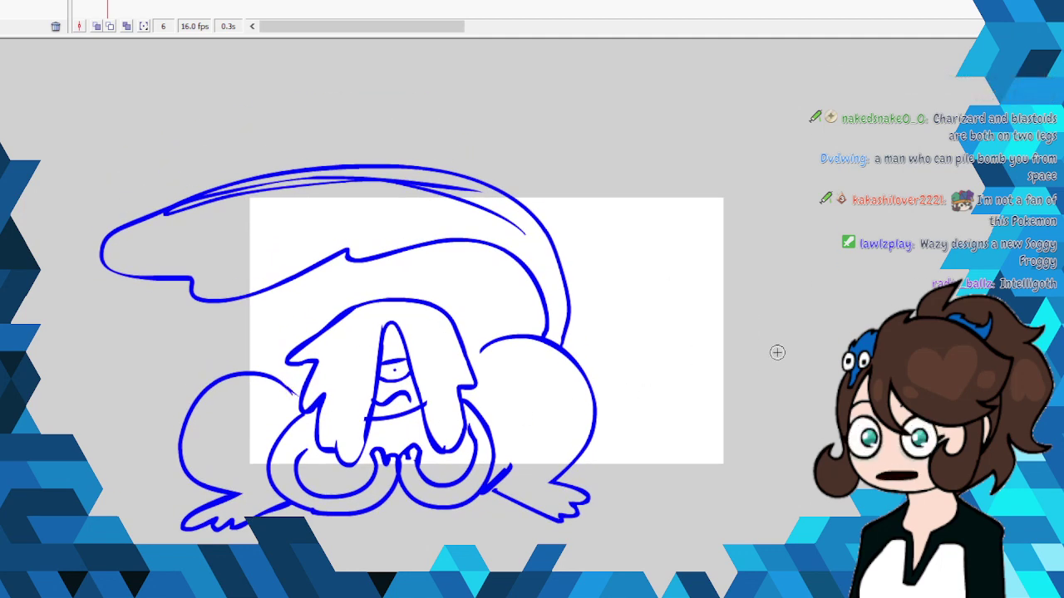
# Step: Insert a blank keyframe at frame 7 after the crouching creature sketch
pyautogui.hotkey('ctrl', 'a')
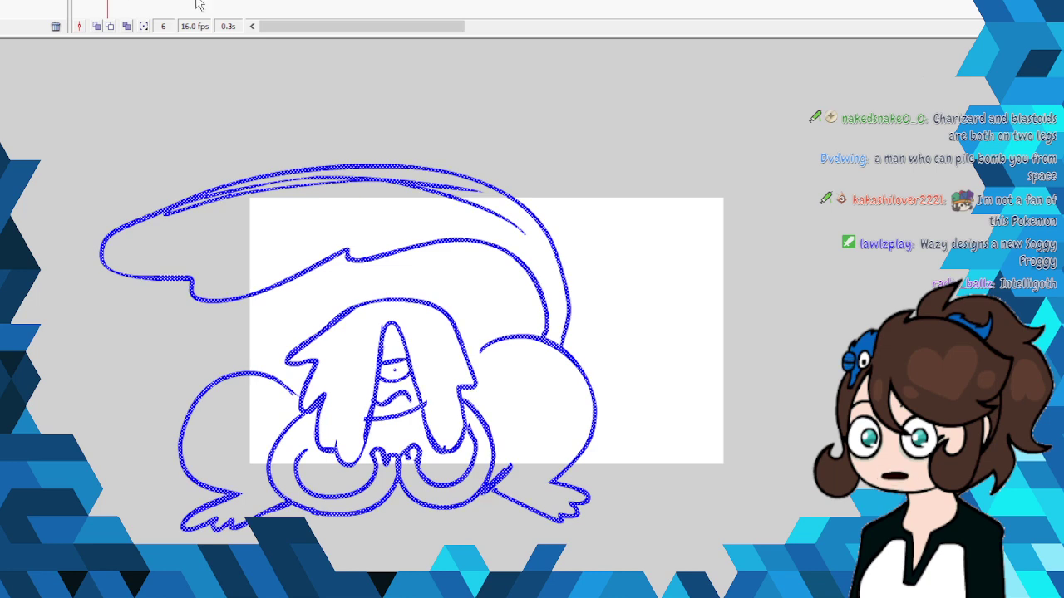
pyautogui.rightClick(121, 2)
pyautogui.click(195, 79)
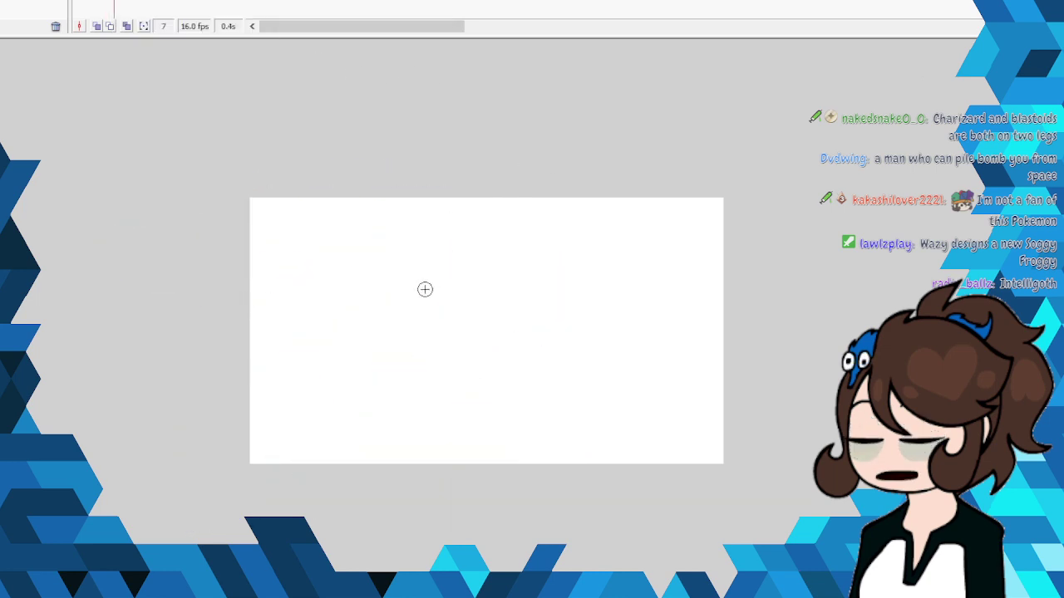
pyautogui.moveTo(394, 333)
pyautogui.mouseDown()
pyautogui.moveTo(188, 373)
pyautogui.moveTo(143, 397)
pyautogui.moveTo(176, 379)
pyautogui.moveTo(387, 347)
pyautogui.mouseUp()
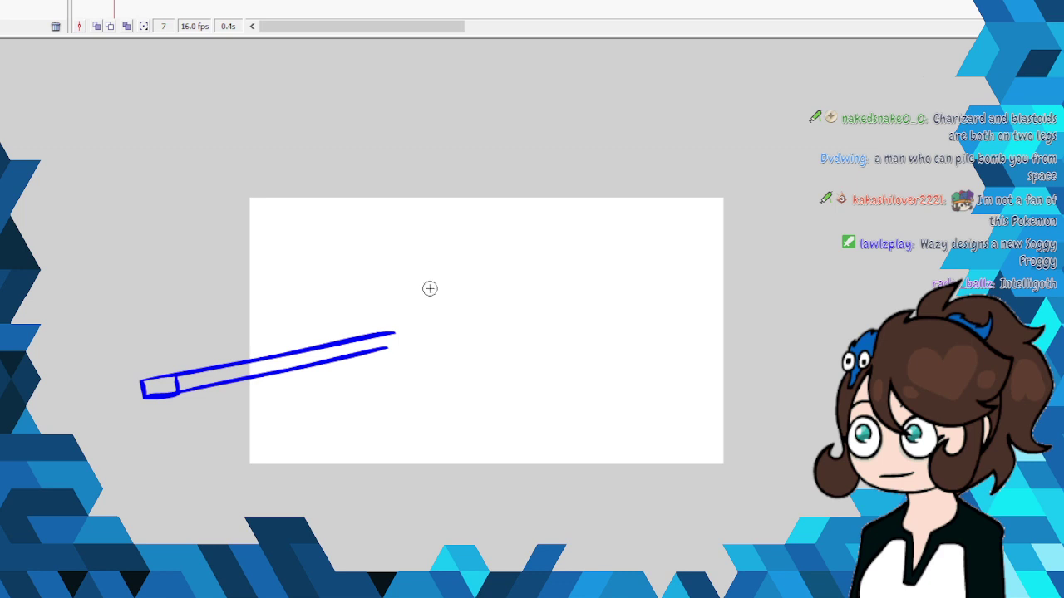
pyautogui.moveTo(384, 326)
pyautogui.mouseDown()
pyautogui.moveTo(402, 279)
pyautogui.moveTo(474, 265)
pyautogui.moveTo(540, 296)
pyautogui.moveTo(542, 353)
pyautogui.moveTo(453, 394)
pyautogui.moveTo(380, 371)
pyautogui.moveTo(400, 308)
pyautogui.moveTo(433, 350)
pyautogui.moveTo(388, 366)
pyautogui.moveTo(391, 319)
pyautogui.moveTo(375, 342)
pyautogui.moveTo(379, 374)
pyautogui.moveTo(395, 350)
pyautogui.mouseUp()
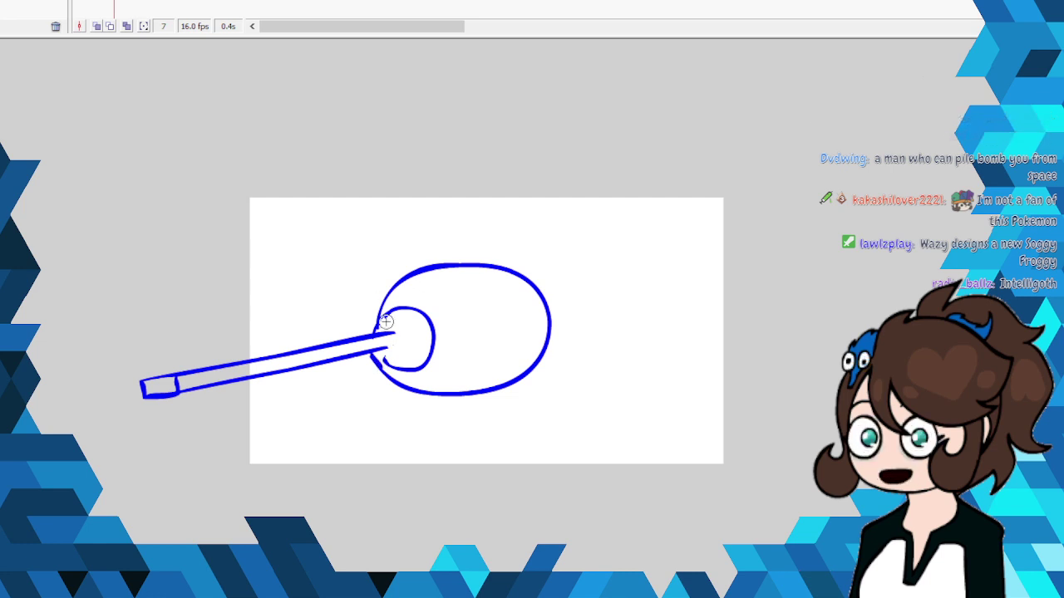
pyautogui.moveTo(406, 334)
pyautogui.mouseDown()
pyautogui.moveTo(365, 375)
pyautogui.moveTo(391, 427)
pyautogui.mouseUp()
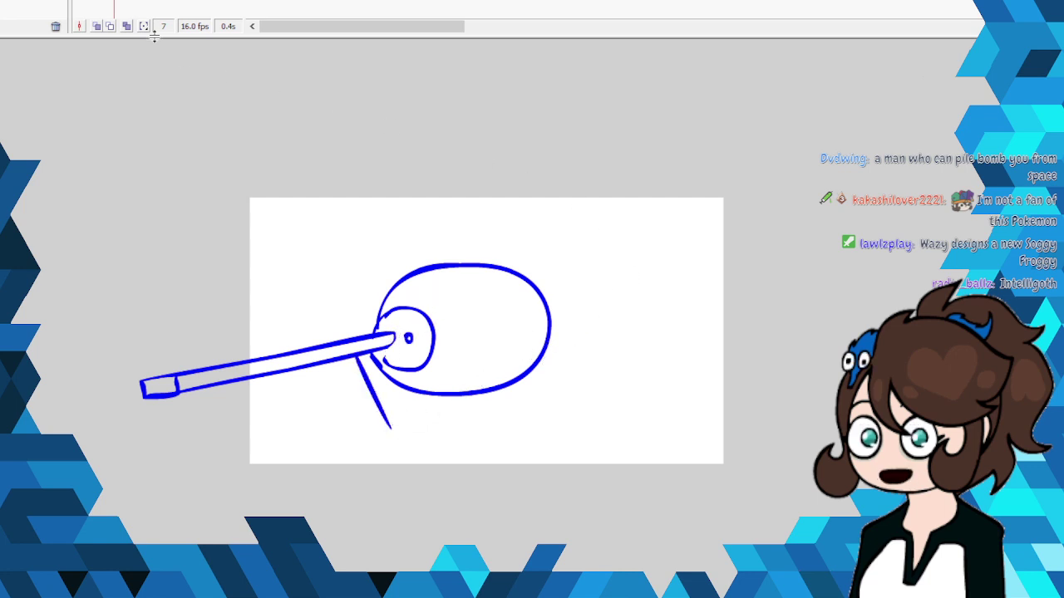
pyautogui.hotkey('ctrl', 'a')
pyautogui.rightClick(498, 273)
pyautogui.click(507, 278)
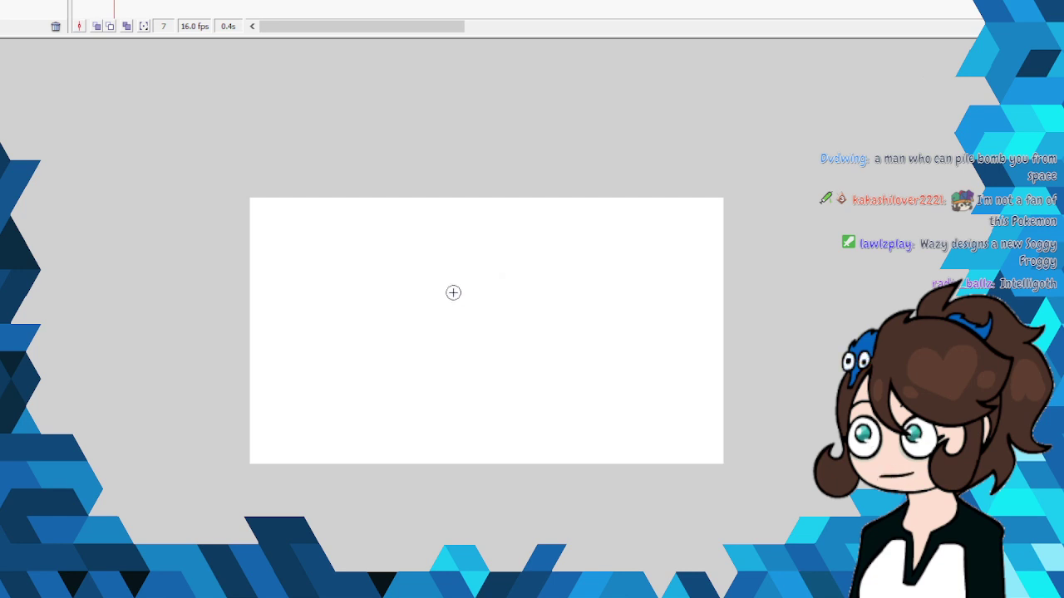
pyautogui.moveTo(369, 365); pyautogui.dragTo(286, 383)
pyautogui.moveTo(235, 482)
pyautogui.mouseDown()
pyautogui.moveTo(250, 451)
pyautogui.moveTo(315, 398)
pyautogui.moveTo(376, 395)
pyautogui.moveTo(360, 478)
pyautogui.moveTo(368, 493)
pyautogui.moveTo(392, 427)
pyautogui.moveTo(415, 409)
pyautogui.moveTo(468, 423)
pyautogui.mouseUp()
pyautogui.moveTo(515, 485)
pyautogui.mouseDown()
pyautogui.moveTo(501, 418)
pyautogui.moveTo(468, 396)
pyautogui.moveTo(545, 420)
pyautogui.mouseUp()
pyautogui.moveTo(599, 459)
pyautogui.mouseDown()
pyautogui.moveTo(571, 411)
pyautogui.moveTo(505, 369)
pyautogui.mouseUp()
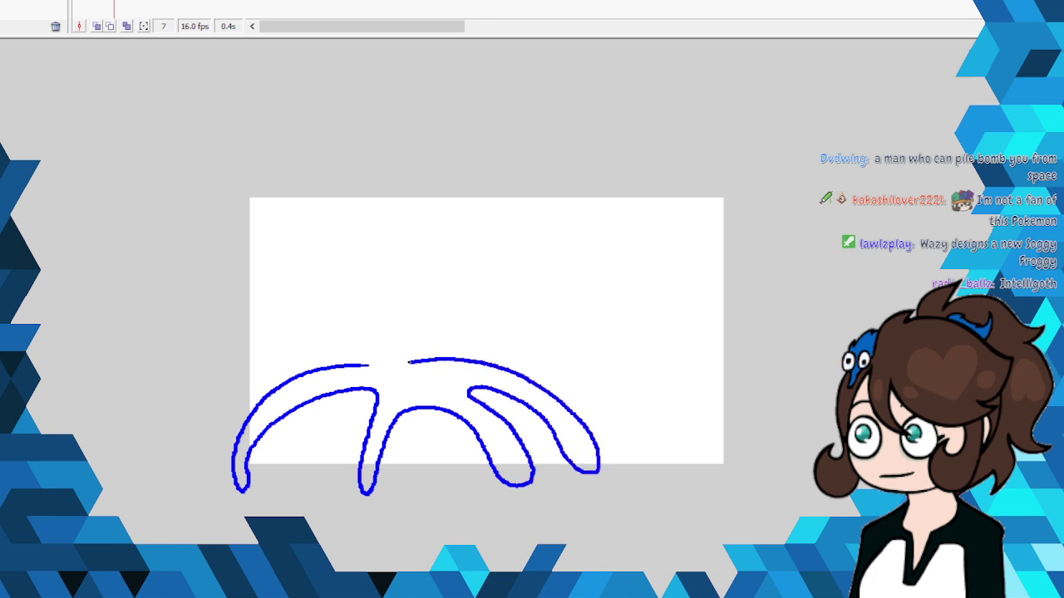
pyautogui.moveTo(408, 361); pyautogui.dragTo(369, 366)
pyautogui.moveTo(470, 390); pyautogui.dragTo(553, 430)
pyautogui.press('Delete')
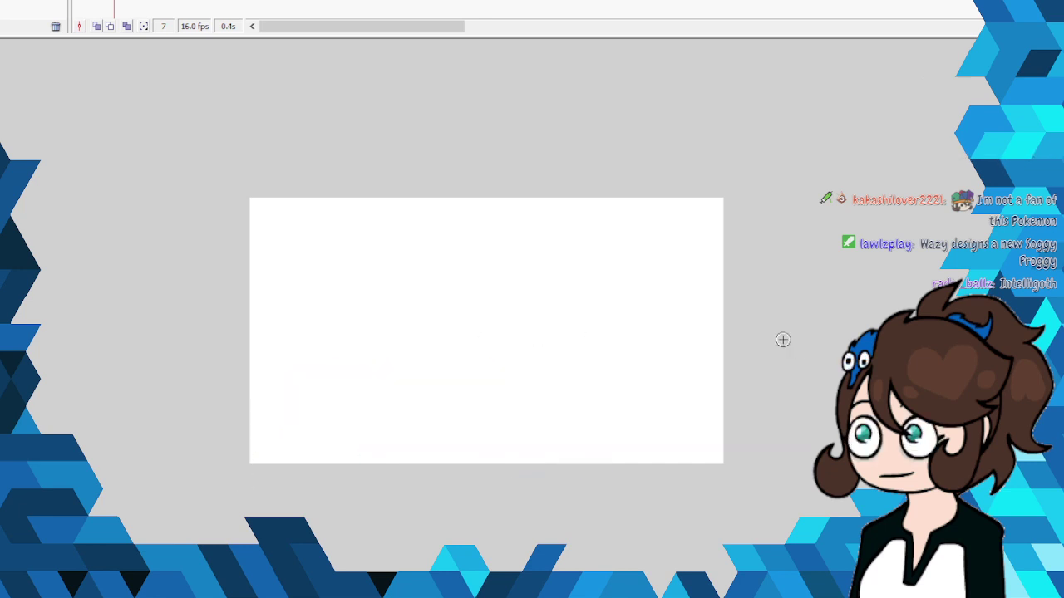
# Step: Return to the crouching creature on frame 6 and add a fingered foot beneath its body and an oval mark on each raised knee
pyautogui.press('Left')
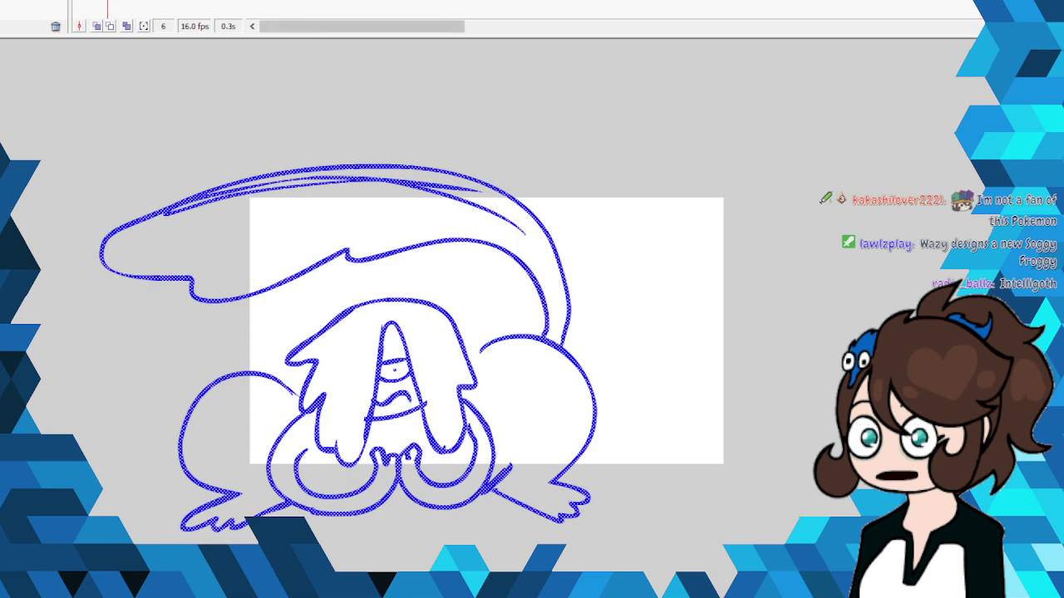
pyautogui.press('Escape')
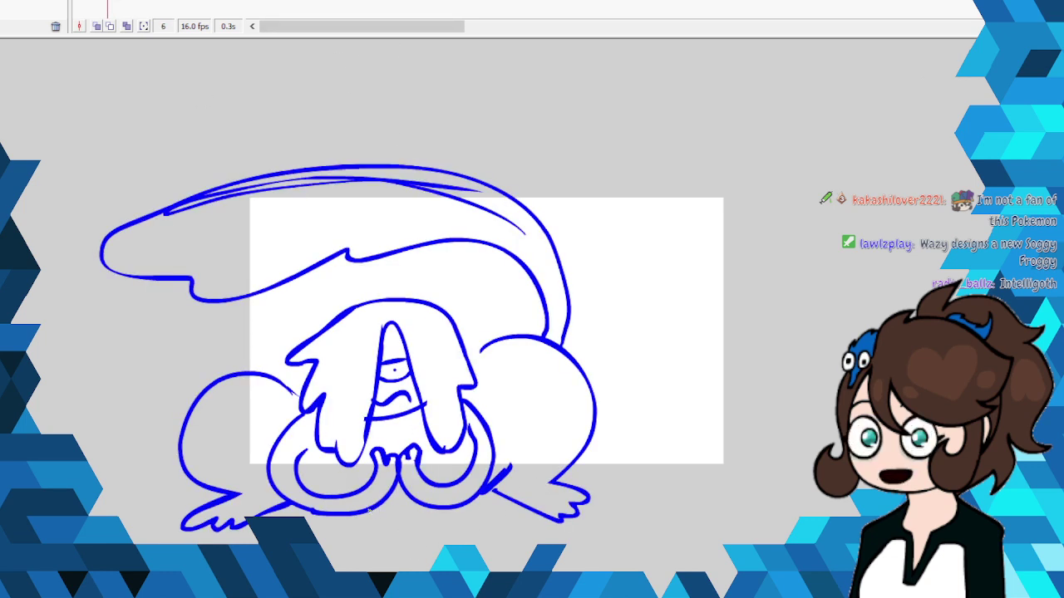
pyautogui.moveTo(370, 510)
pyautogui.mouseDown()
pyautogui.moveTo(352, 547)
pyautogui.moveTo(375, 530)
pyautogui.moveTo(391, 536)
pyautogui.moveTo(420, 508)
pyautogui.moveTo(412, 542)
pyautogui.mouseUp()
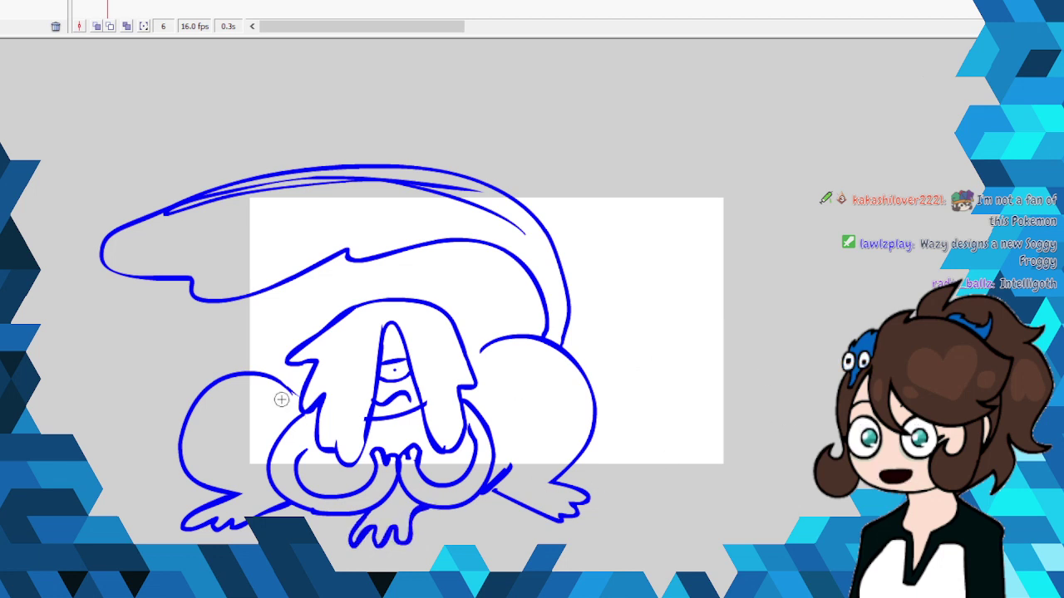
pyautogui.moveTo(231, 383); pyautogui.dragTo(243, 388)
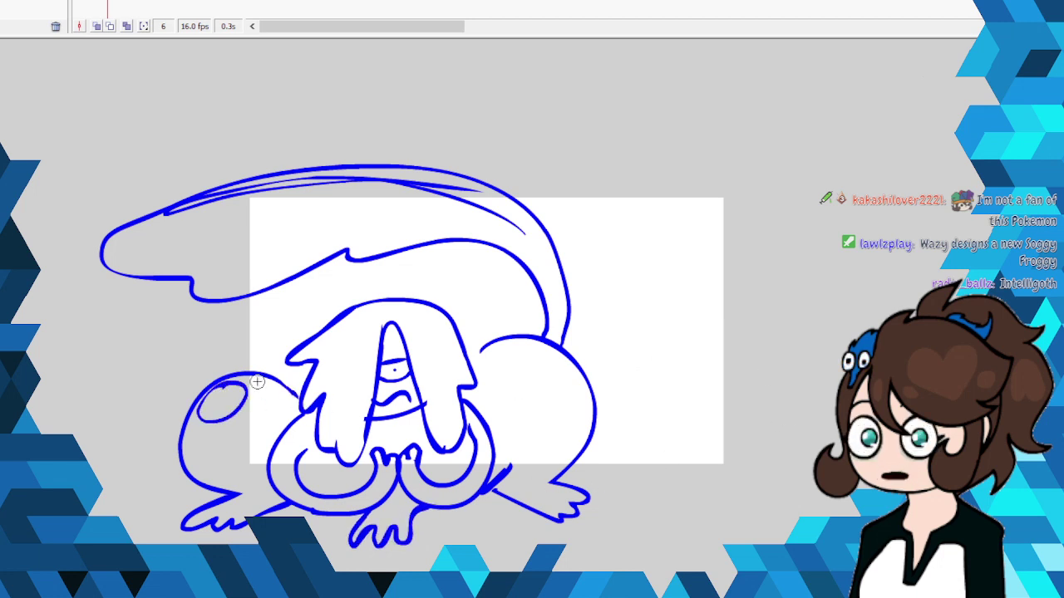
pyautogui.moveTo(556, 371); pyautogui.dragTo(550, 362)
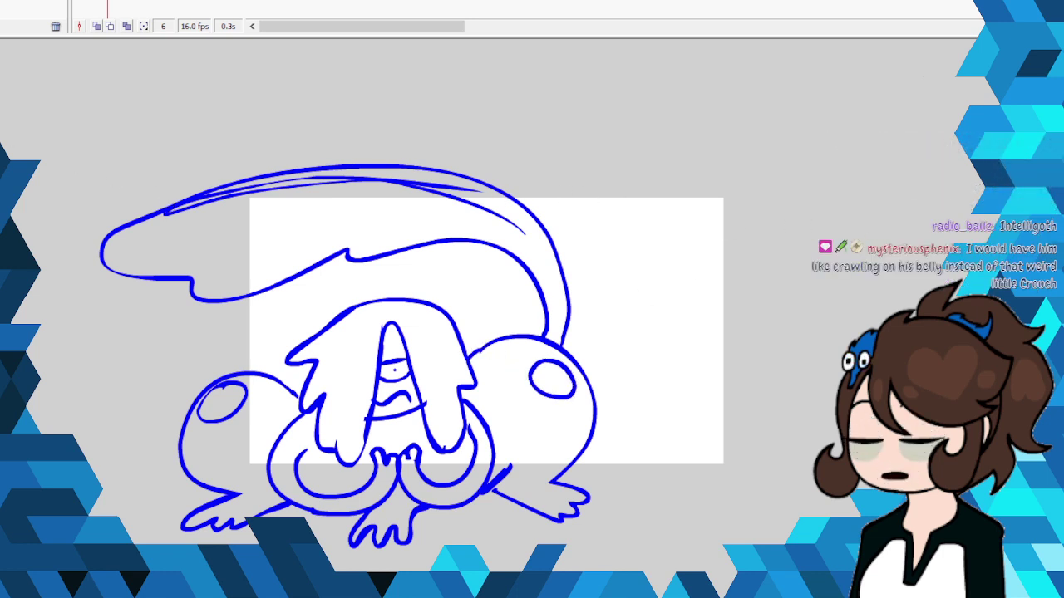
# Step: Replace the creature's wide tail with a thin curved one, and add jagged inner hair strands and a small forehead mark
pyautogui.moveTo(517, 258)
pyautogui.mouseDown()
pyautogui.moveTo(375, 243)
pyautogui.moveTo(247, 299)
pyautogui.mouseUp()
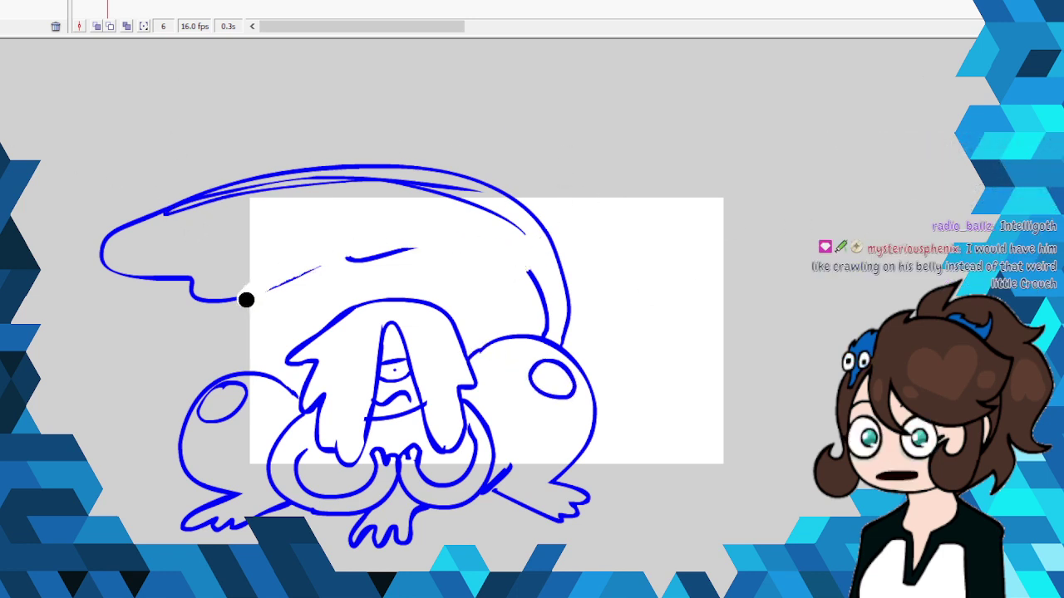
pyautogui.moveTo(488, 261); pyautogui.dragTo(540, 291)
pyautogui.moveTo(220, 302)
pyautogui.mouseDown()
pyautogui.moveTo(167, 280)
pyautogui.moveTo(133, 242)
pyautogui.moveTo(55, 300)
pyautogui.mouseUp()
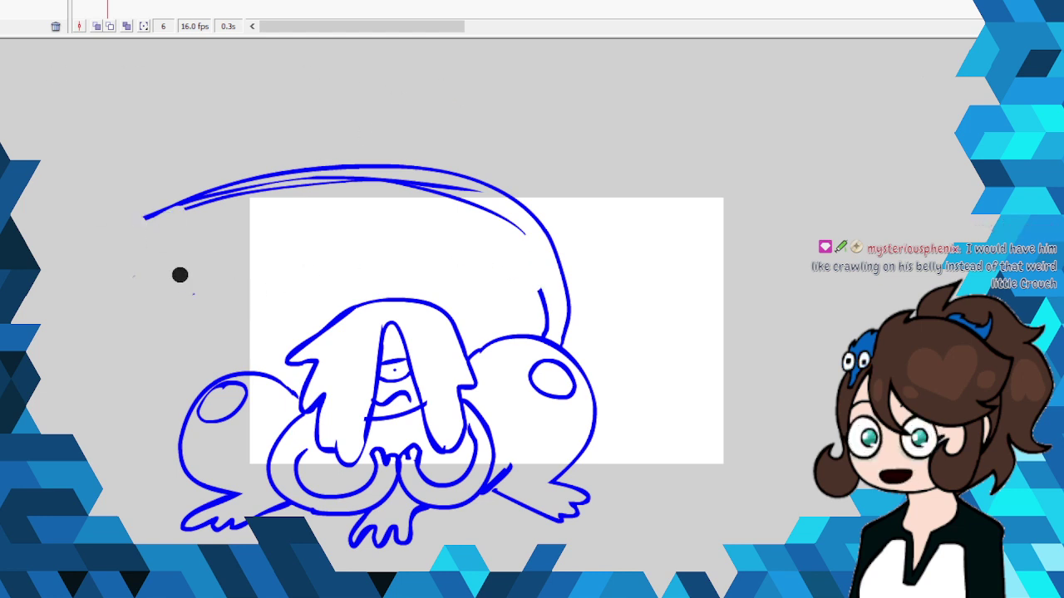
pyautogui.moveTo(237, 304); pyautogui.dragTo(129, 278)
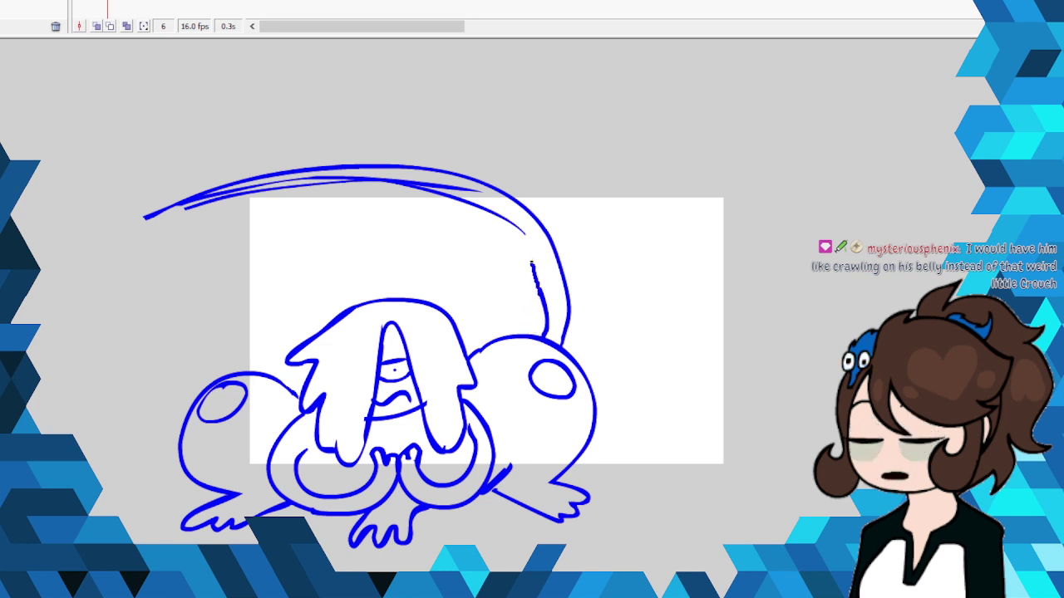
pyautogui.moveTo(540, 298)
pyautogui.mouseDown()
pyautogui.moveTo(274, 203)
pyautogui.moveTo(121, 239)
pyautogui.moveTo(102, 225)
pyautogui.moveTo(173, 208)
pyautogui.mouseUp()
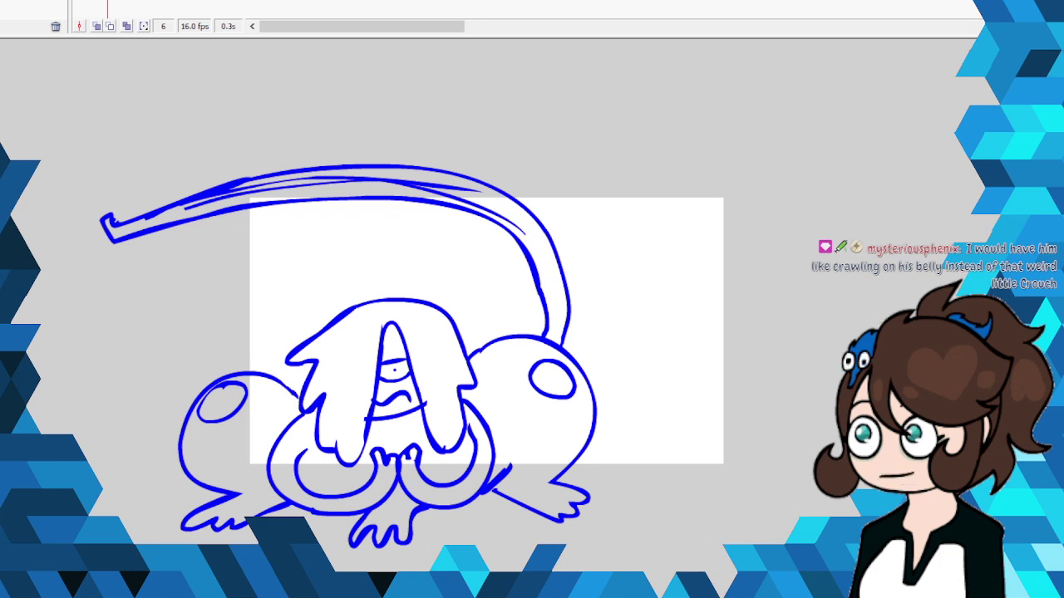
pyautogui.scroll(-3, 411, 320)
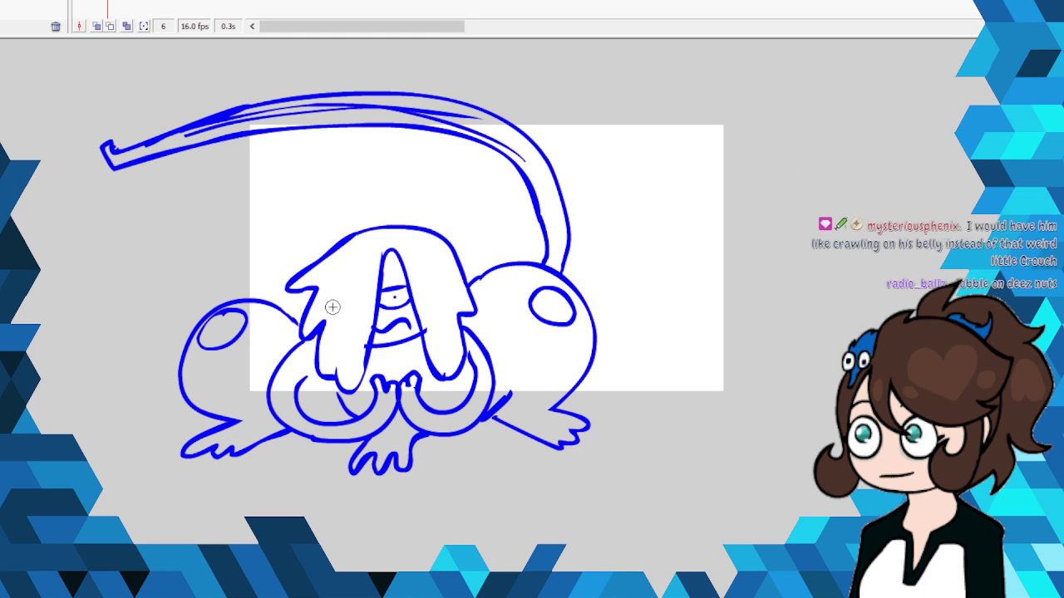
pyautogui.moveTo(318, 268)
pyautogui.mouseDown()
pyautogui.moveTo(342, 341)
pyautogui.moveTo(366, 314)
pyautogui.moveTo(426, 331)
pyautogui.moveTo(438, 358)
pyautogui.moveTo(459, 306)
pyautogui.moveTo(440, 328)
pyautogui.mouseUp()
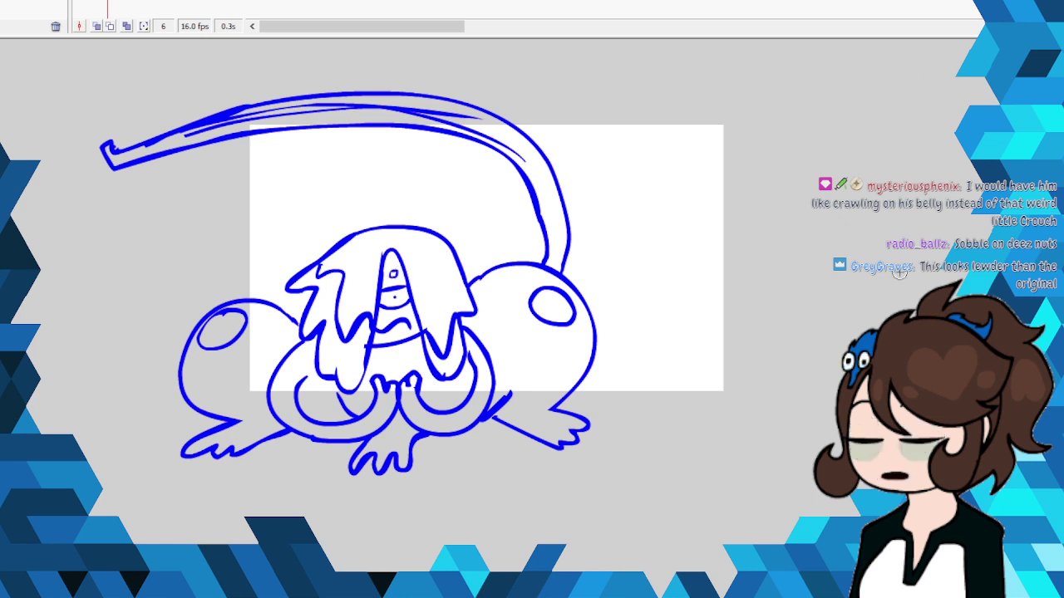
# Step: On frame 7, draw a blue egg-shaped head with tiny eyes and buck teeth, topped by dark red pointed ears joined in a V
pyautogui.click(115, 3)
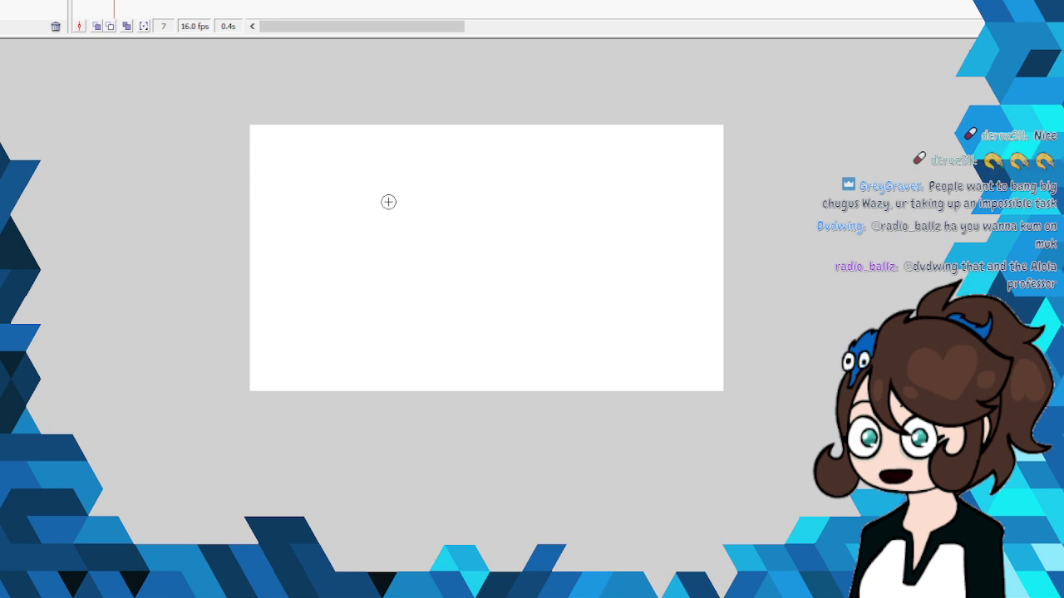
pyautogui.moveTo(388, 195)
pyautogui.mouseDown()
pyautogui.moveTo(342, 233)
pyautogui.moveTo(332, 286)
pyautogui.moveTo(416, 293)
pyautogui.moveTo(428, 196)
pyautogui.moveTo(341, 300)
pyautogui.mouseUp()
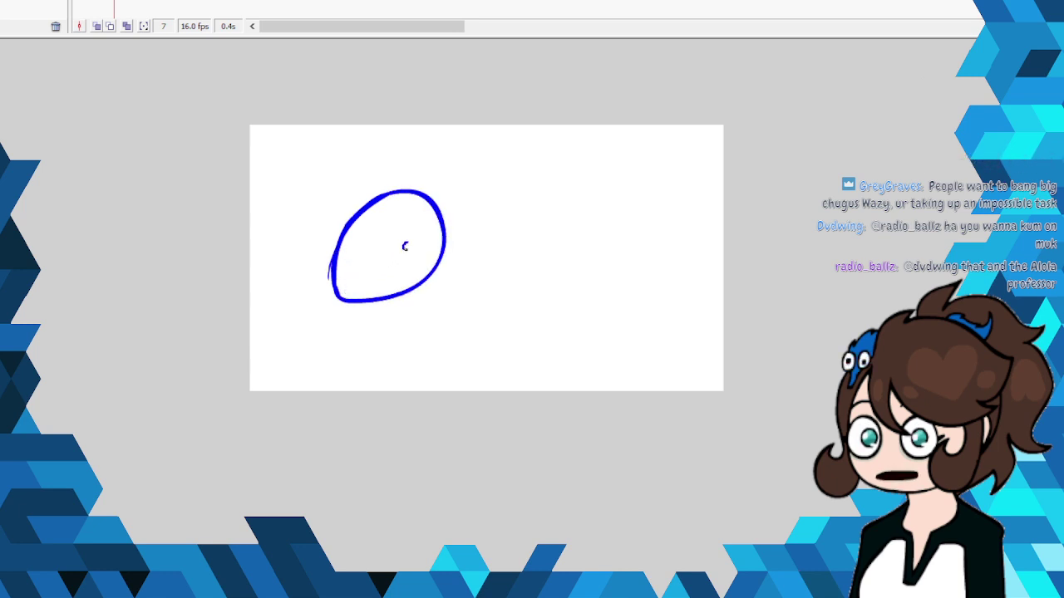
pyautogui.moveTo(404, 246); pyautogui.dragTo(347, 243)
pyautogui.moveTo(320, 149)
pyautogui.mouseDown()
pyautogui.moveTo(346, 210)
pyautogui.moveTo(338, 217)
pyautogui.moveTo(378, 245)
pyautogui.moveTo(445, 206)
pyautogui.moveTo(413, 211)
pyautogui.moveTo(460, 152)
pyautogui.moveTo(425, 172)
pyautogui.moveTo(414, 209)
pyautogui.moveTo(397, 200)
pyautogui.moveTo(378, 241)
pyautogui.mouseUp()
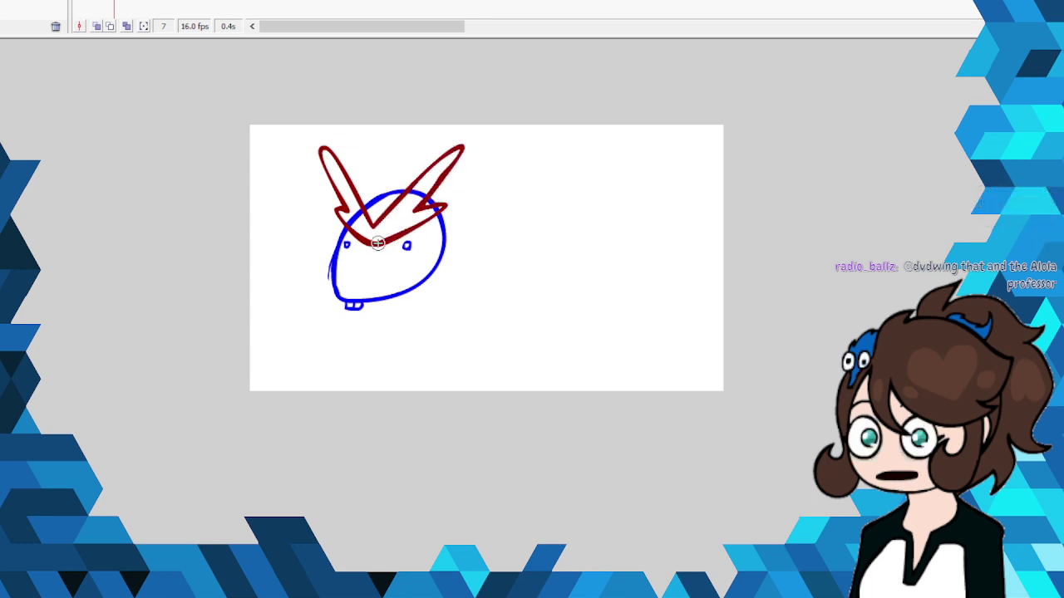
# Step: Remove the blue head outline where it crosses the dark red ear piece, and draw a small dark red nose above the teeth
pyautogui.rightClick(432, 205)
pyautogui.press('Escape')
pyautogui.rightClick(436, 218)
pyautogui.press('Escape')
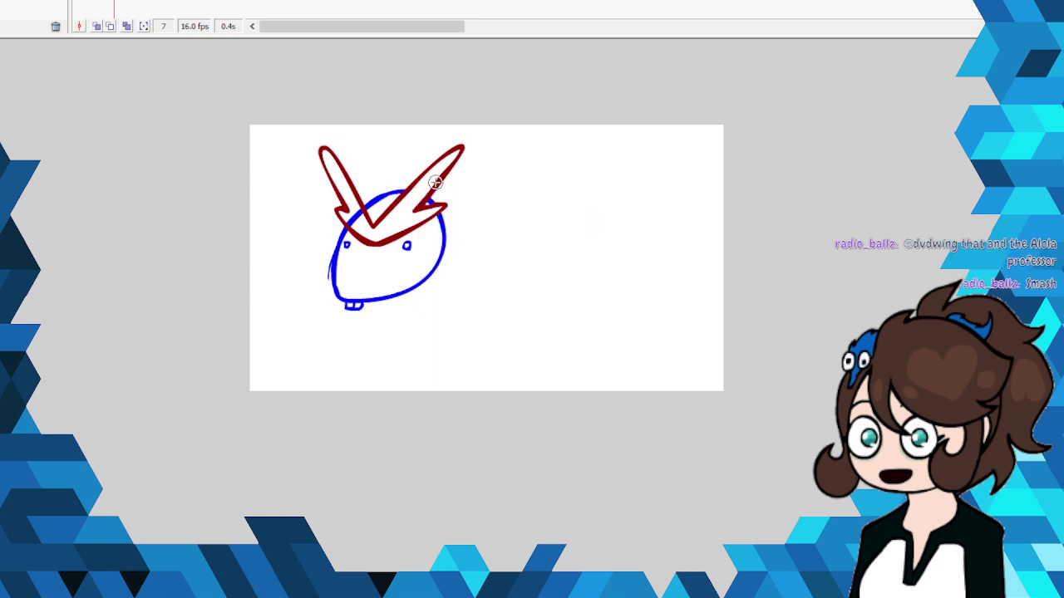
pyautogui.rightClick(352, 218)
pyautogui.press('Escape')
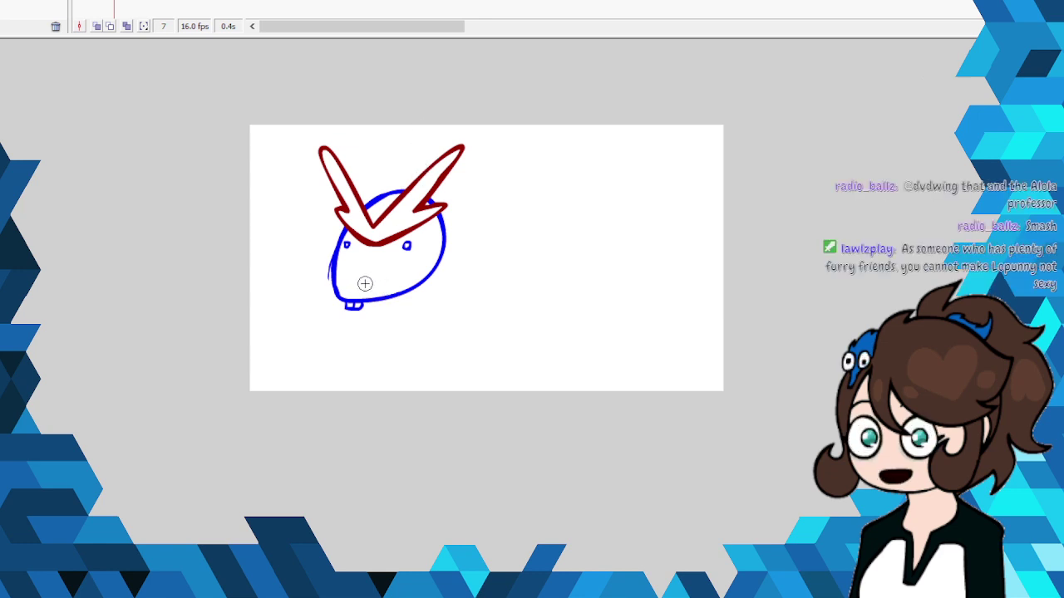
pyautogui.moveTo(353, 284); pyautogui.dragTo(352, 286)
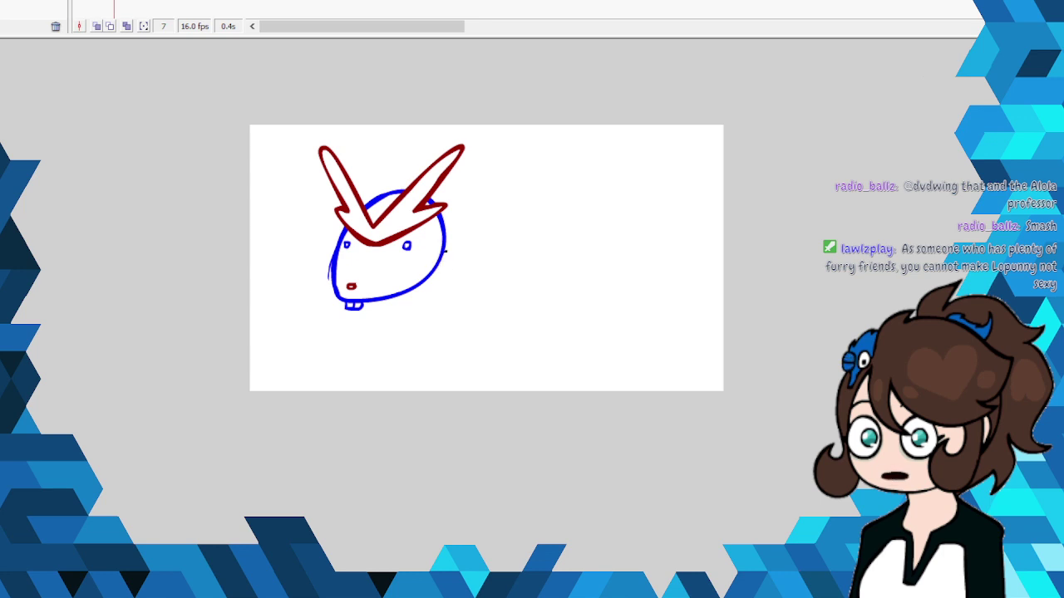
# Step: Draw a large round woolly body with a scalloped dark red outline behind and below the head
pyautogui.moveTo(447, 249)
pyautogui.mouseDown()
pyautogui.moveTo(498, 236)
pyautogui.moveTo(544, 252)
pyautogui.moveTo(586, 284)
pyautogui.mouseUp()
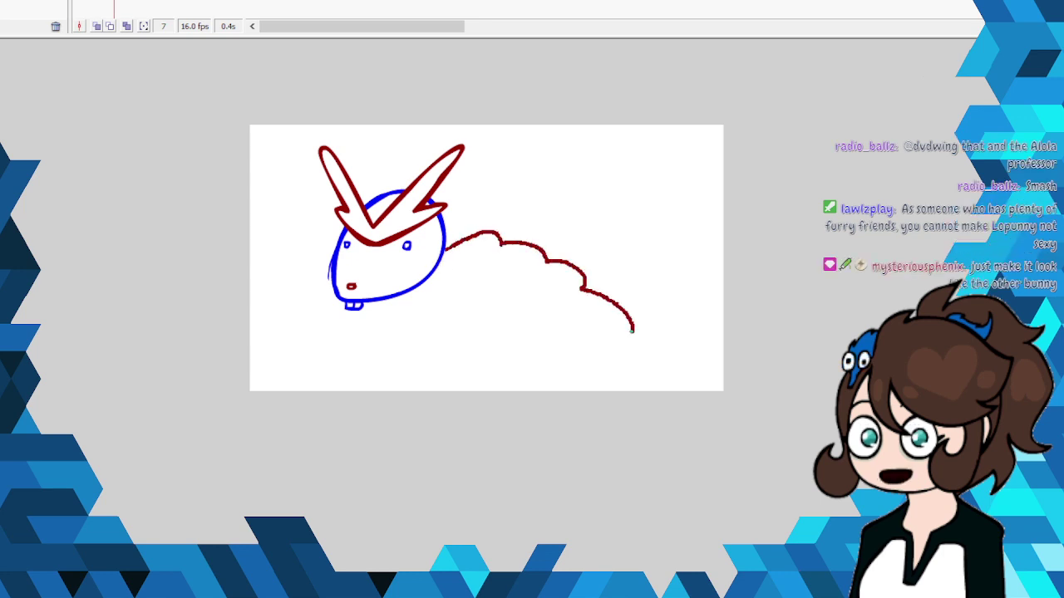
pyautogui.hotkey('ctrl', 'z')
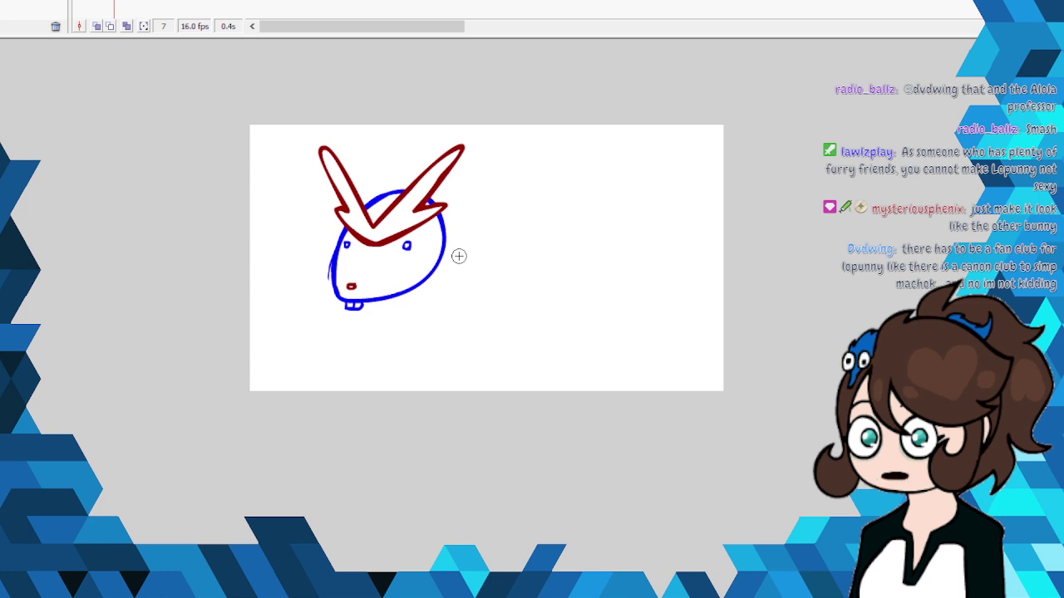
pyautogui.moveTo(446, 241); pyautogui.dragTo(522, 256)
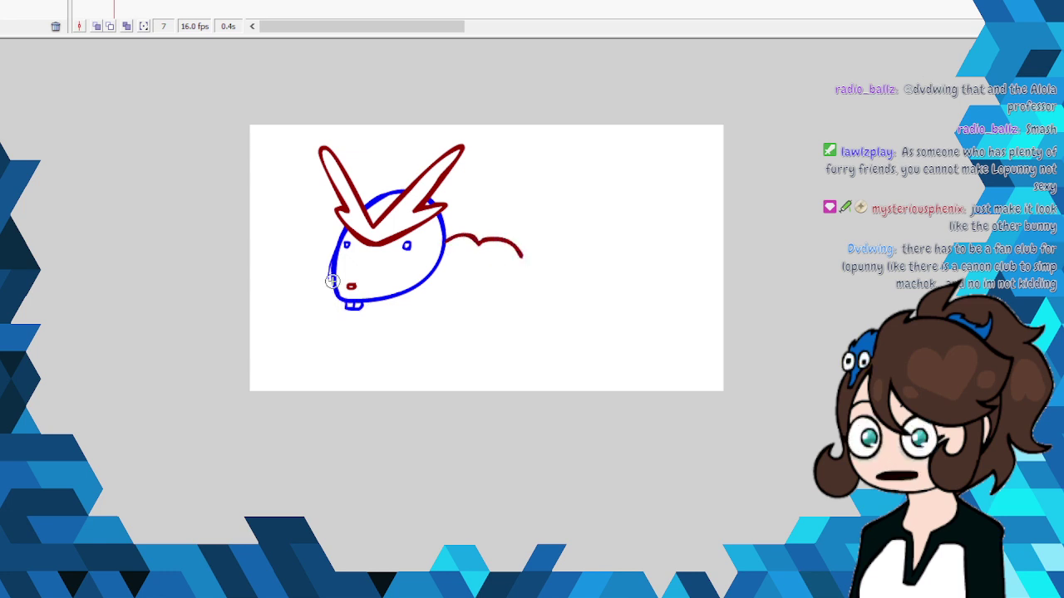
pyautogui.moveTo(311, 287)
pyautogui.mouseDown()
pyautogui.moveTo(291, 319)
pyautogui.moveTo(290, 380)
pyautogui.moveTo(329, 427)
pyautogui.moveTo(432, 431)
pyautogui.mouseUp()
pyautogui.moveTo(522, 256)
pyautogui.mouseDown()
pyautogui.moveTo(549, 280)
pyautogui.moveTo(545, 366)
pyautogui.moveTo(479, 432)
pyautogui.moveTo(440, 430)
pyautogui.mouseUp()
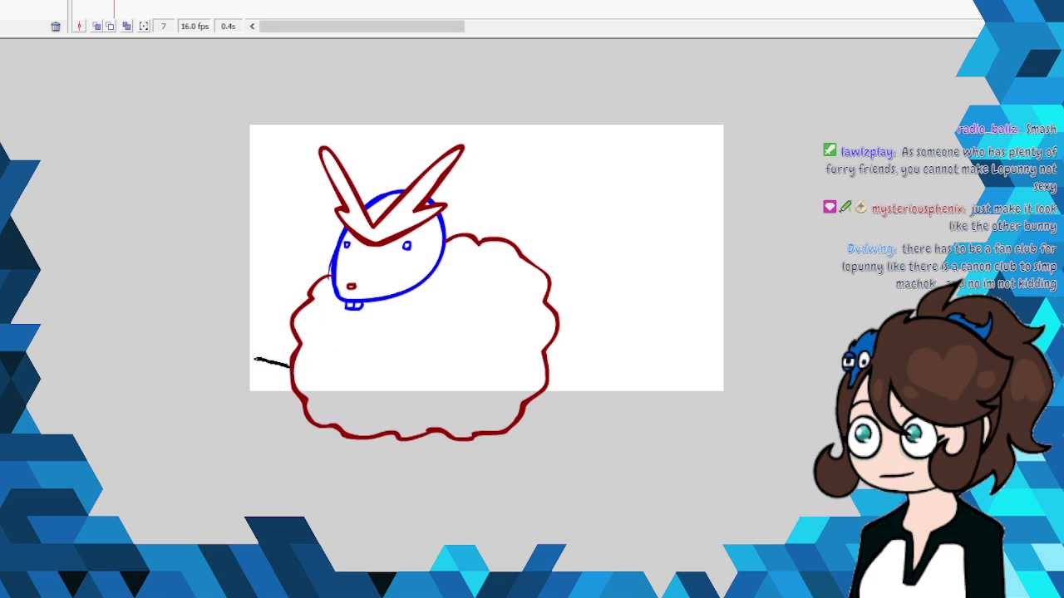
# Step: Draw a bent black figure leaning into the wool on the body's left side, with scrunched face marks, a curved inner line and a small hand
pyautogui.moveTo(255, 359); pyautogui.dragTo(167, 378)
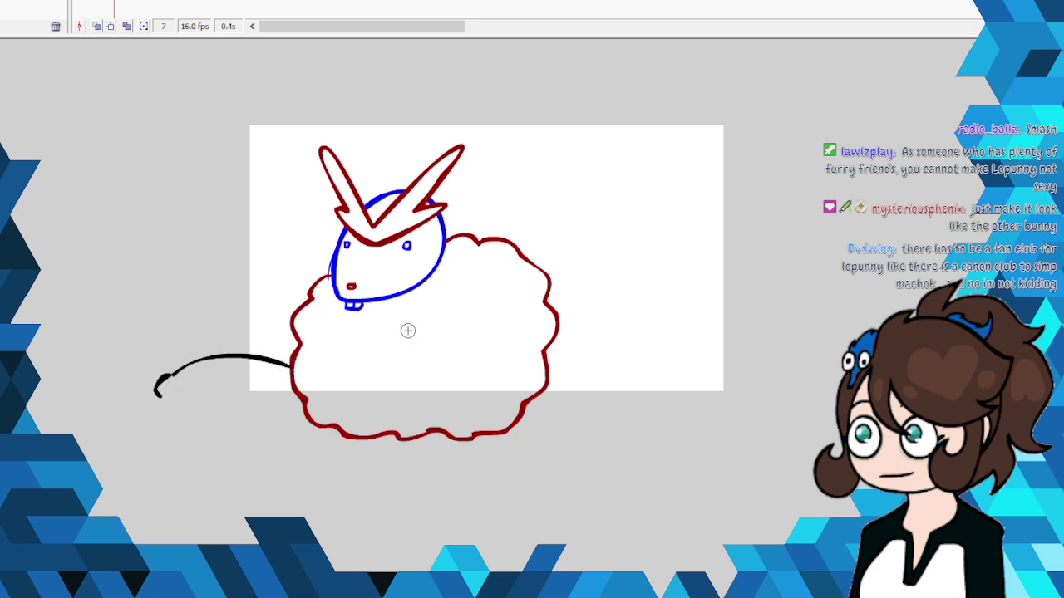
pyautogui.scroll(-1, 157, 390)
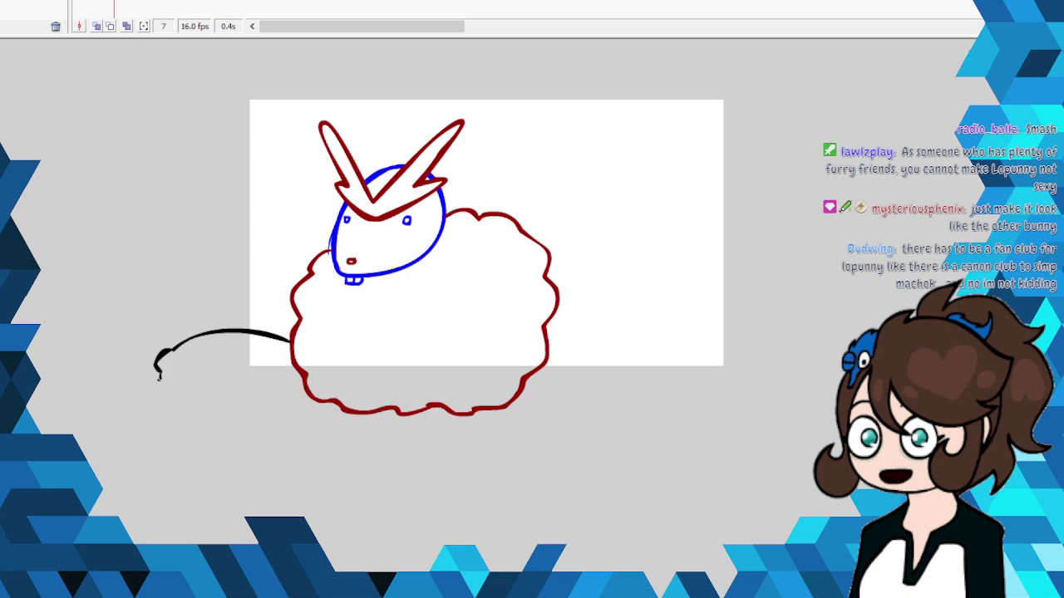
pyautogui.moveTo(158, 373)
pyautogui.mouseDown()
pyautogui.moveTo(151, 477)
pyautogui.moveTo(158, 532)
pyautogui.mouseUp()
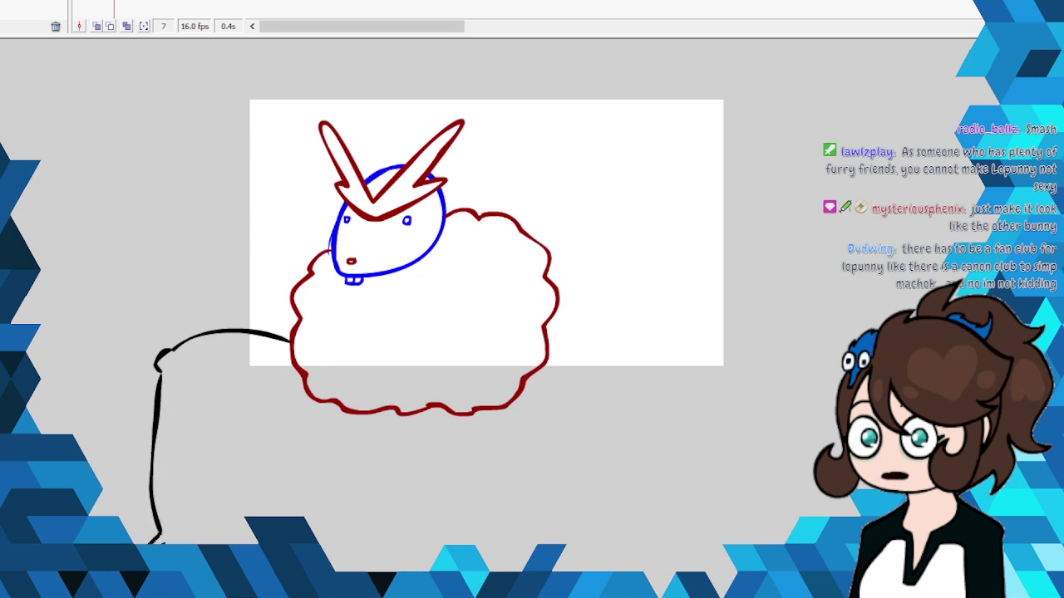
pyautogui.moveTo(176, 532)
pyautogui.mouseDown()
pyautogui.moveTo(218, 474)
pyautogui.moveTo(193, 388)
pyautogui.moveTo(234, 411)
pyautogui.moveTo(312, 399)
pyautogui.mouseUp()
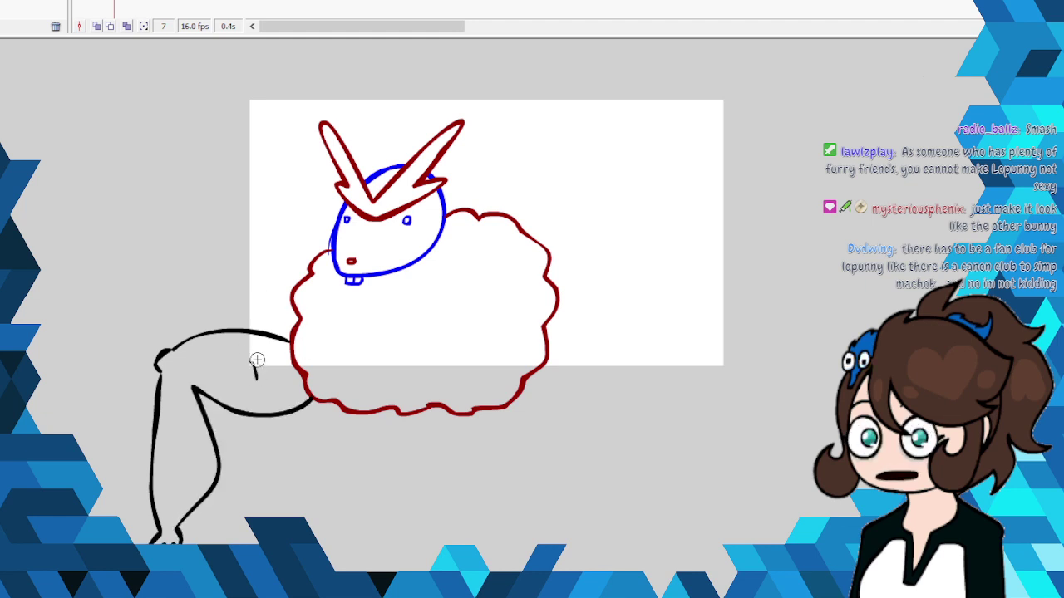
pyautogui.moveTo(259, 363); pyautogui.dragTo(271, 388)
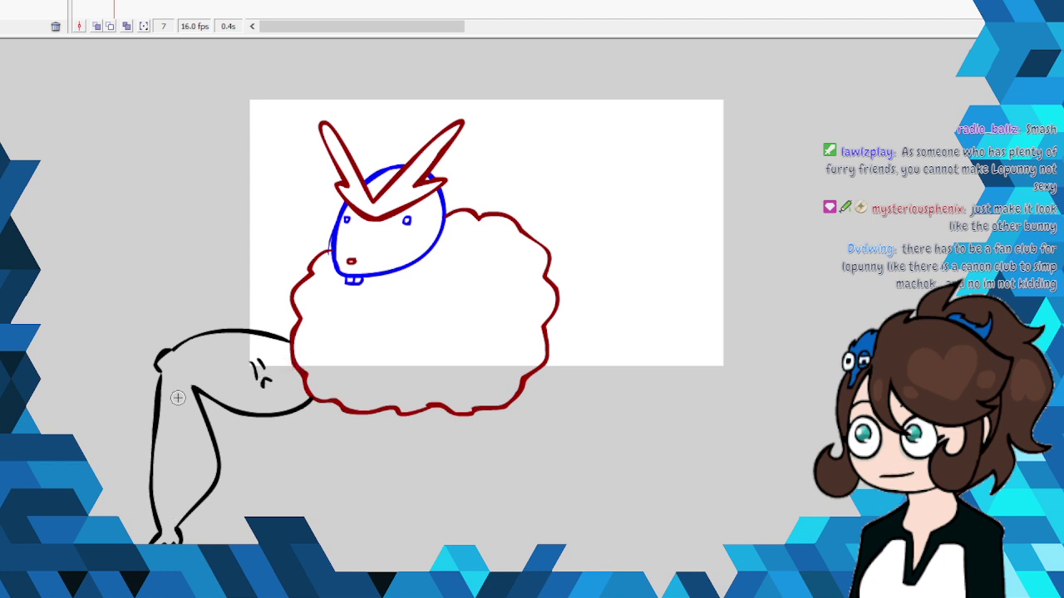
pyautogui.moveTo(157, 440)
pyautogui.mouseDown()
pyautogui.moveTo(169, 454)
pyautogui.moveTo(215, 454)
pyautogui.moveTo(205, 443)
pyautogui.mouseUp()
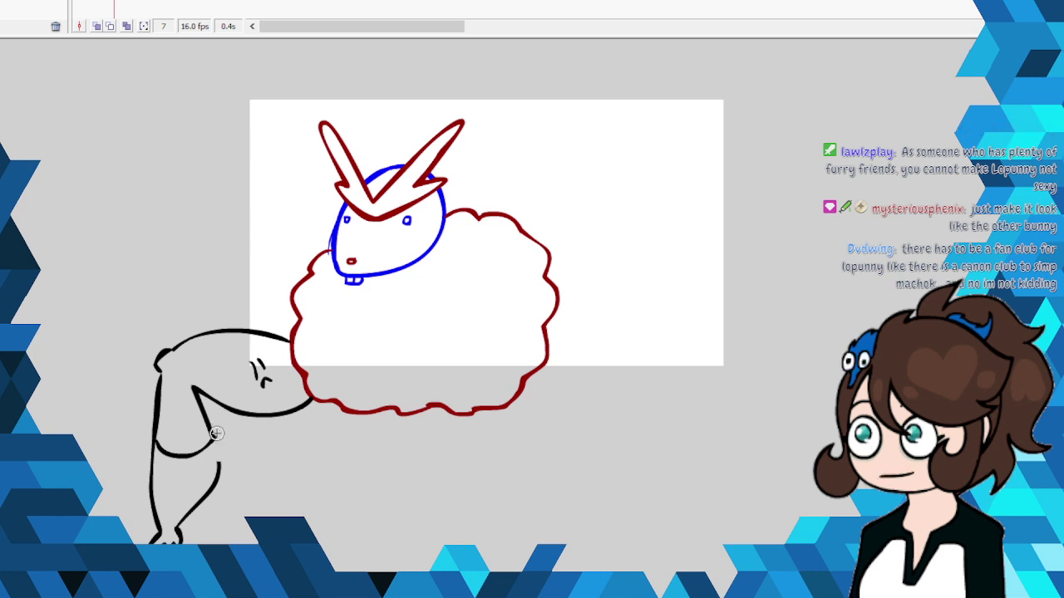
pyautogui.moveTo(226, 446); pyautogui.dragTo(219, 462)
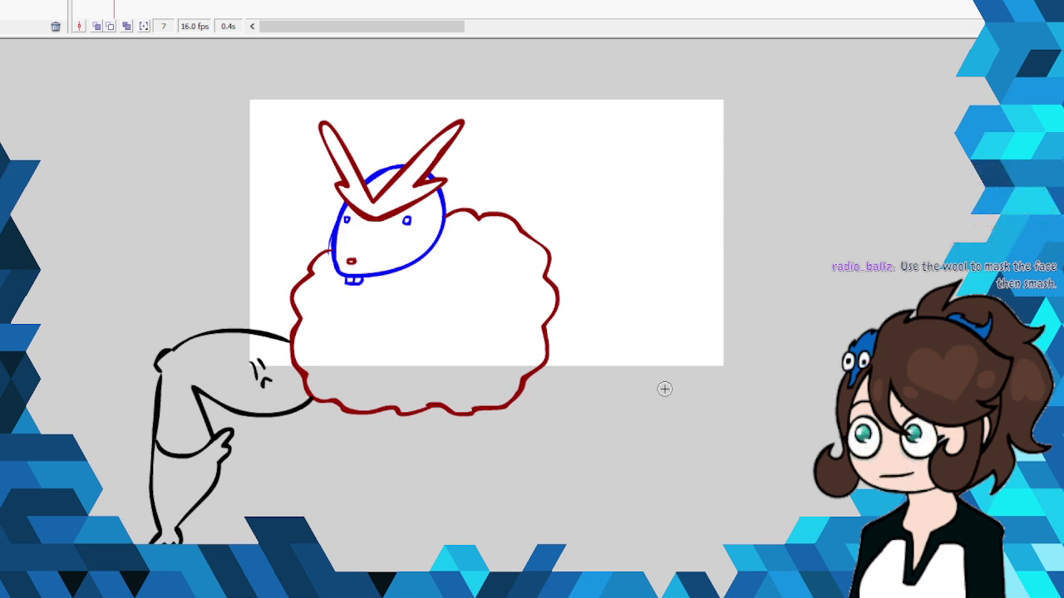
# Step: Draw a second bent black figure under the wool's lower right, with a small hand and scrunched face marks, removing the wool outline crossing it
pyautogui.moveTo(443, 368)
pyautogui.mouseDown()
pyautogui.moveTo(419, 453)
pyautogui.moveTo(421, 502)
pyautogui.moveTo(438, 507)
pyautogui.mouseUp()
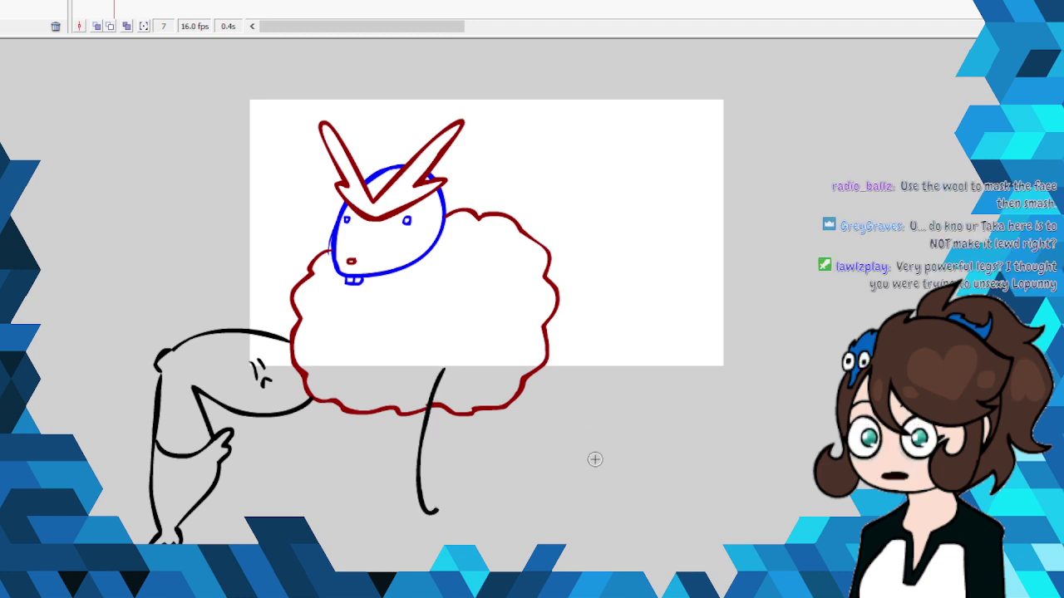
pyautogui.moveTo(431, 509)
pyautogui.mouseDown()
pyautogui.moveTo(553, 538)
pyautogui.moveTo(569, 551)
pyautogui.moveTo(581, 527)
pyautogui.mouseUp()
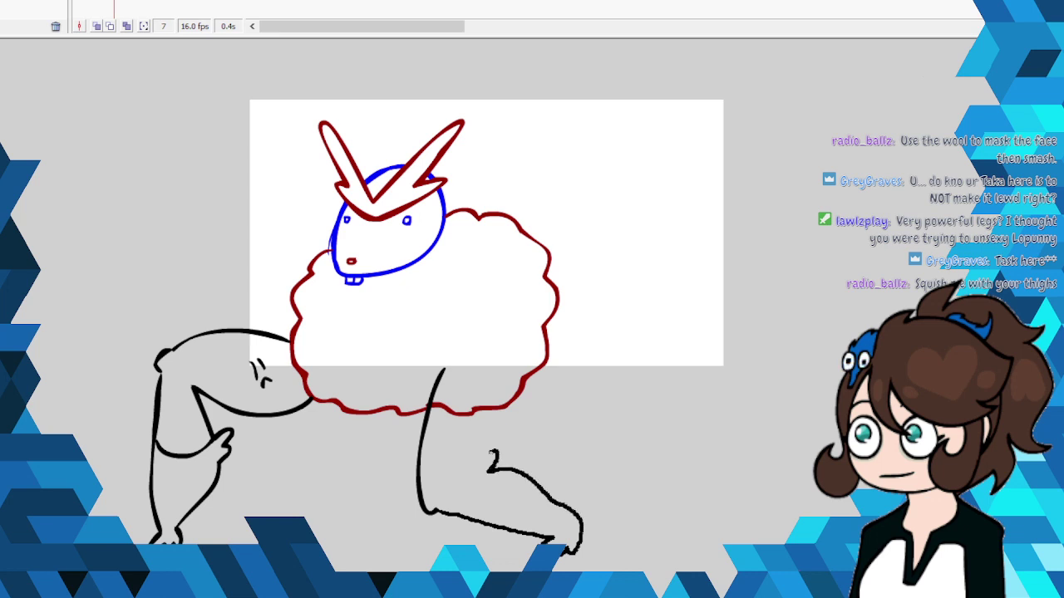
pyautogui.moveTo(492, 455); pyautogui.dragTo(466, 502)
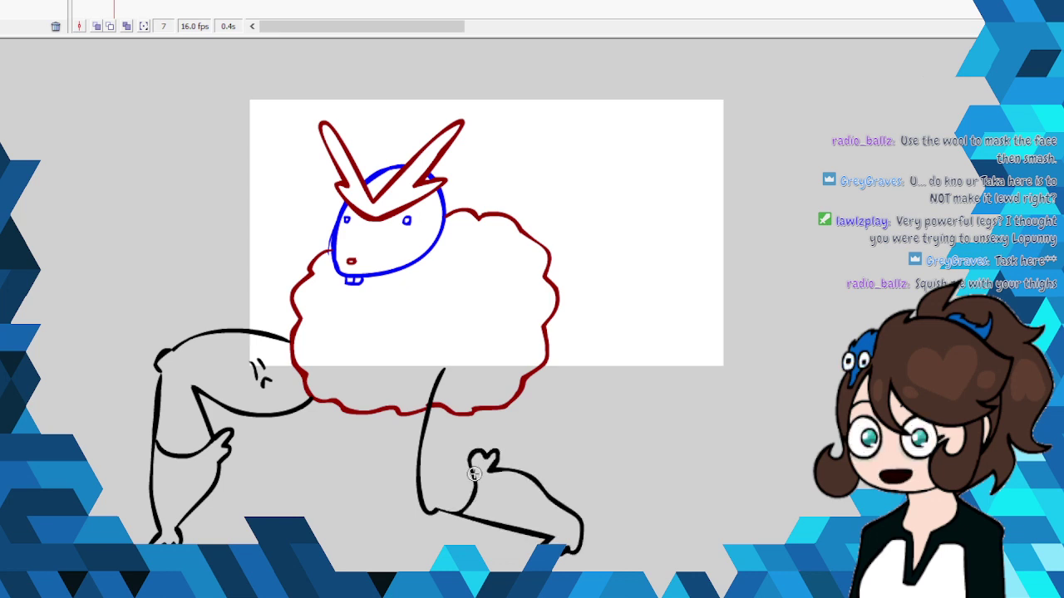
pyautogui.moveTo(466, 456)
pyautogui.mouseDown()
pyautogui.moveTo(507, 410)
pyautogui.moveTo(510, 383)
pyautogui.moveTo(488, 361)
pyautogui.moveTo(444, 372)
pyautogui.mouseUp()
pyautogui.rightClick(467, 422)
pyautogui.click(532, 172)
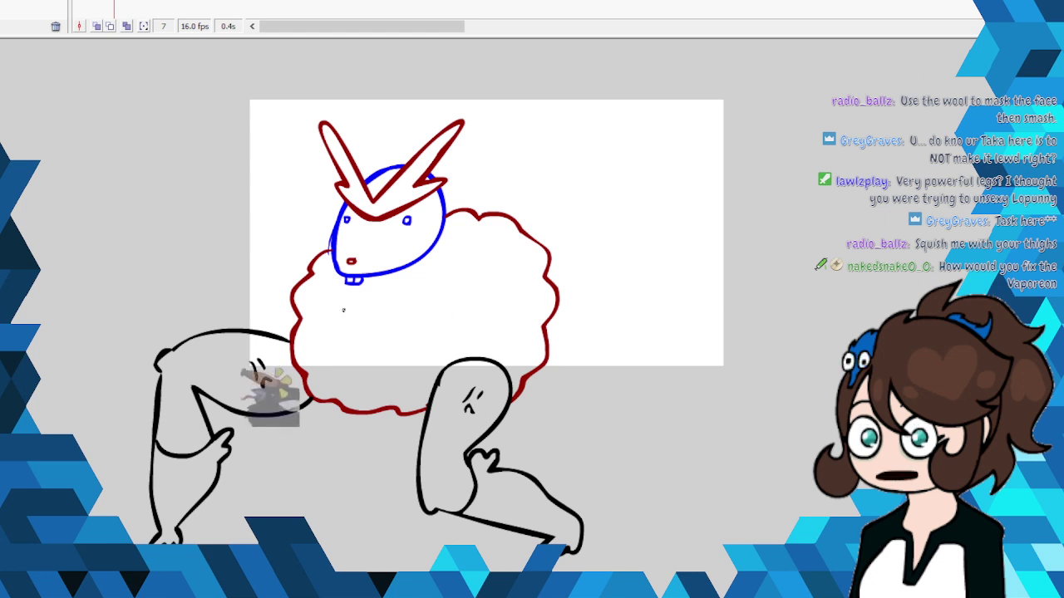
# Step: Draw two small black paws facing each other on the woolly chest below the teeth, redoing the first one
pyautogui.moveTo(344, 304)
pyautogui.mouseDown()
pyautogui.moveTo(356, 313)
pyautogui.moveTo(346, 331)
pyautogui.mouseUp()
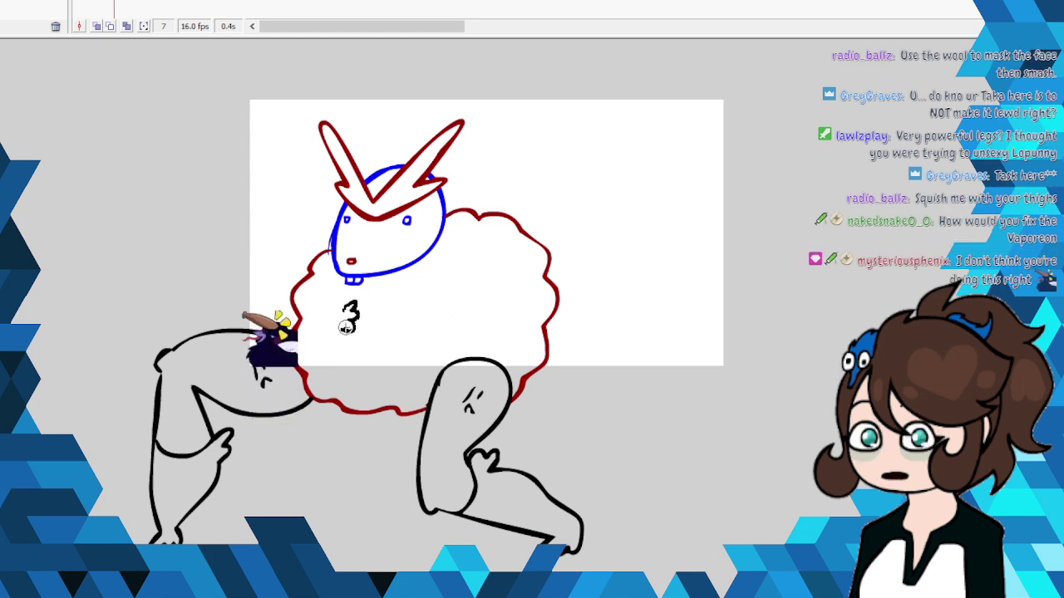
pyautogui.hotkey('ctrl', 'z')
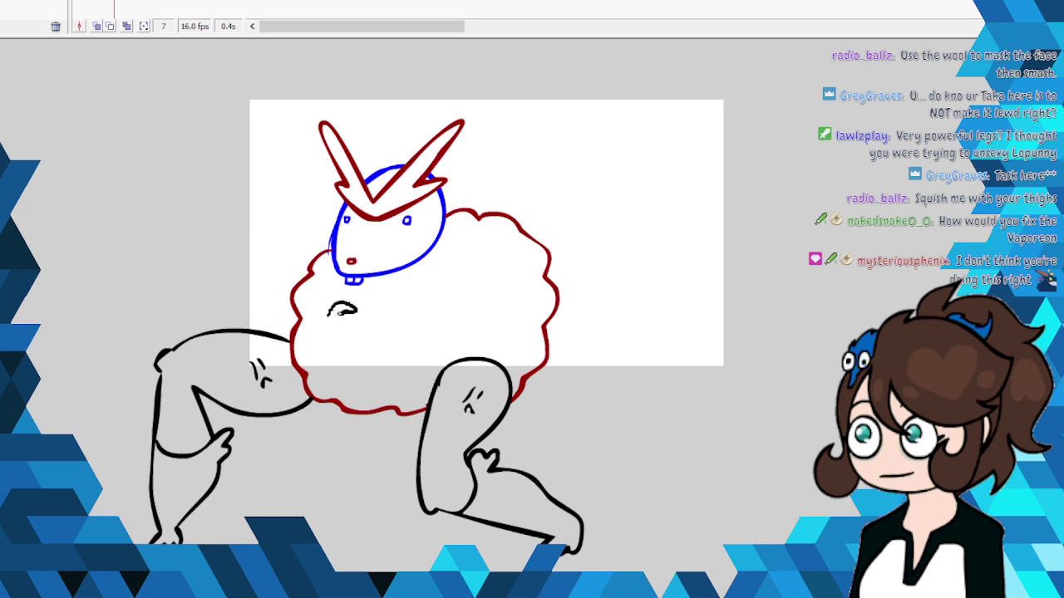
pyautogui.moveTo(357, 310); pyautogui.dragTo(331, 334)
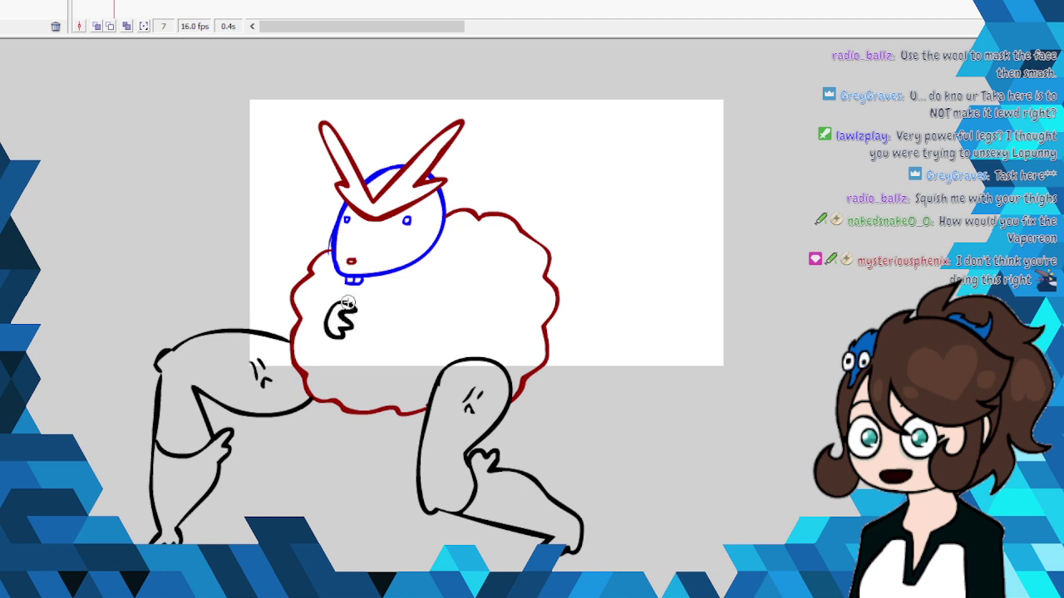
pyautogui.moveTo(415, 305)
pyautogui.mouseDown()
pyautogui.moveTo(380, 309)
pyautogui.moveTo(394, 312)
pyautogui.moveTo(387, 335)
pyautogui.moveTo(423, 326)
pyautogui.mouseUp()
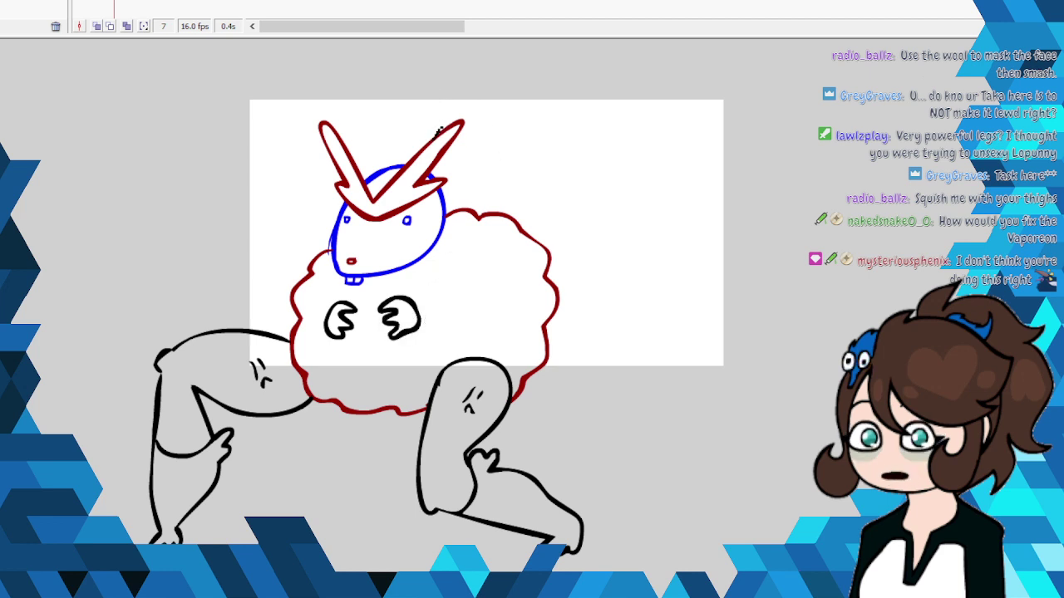
pyautogui.moveTo(436, 132)
pyautogui.mouseDown()
pyautogui.moveTo(482, 79)
pyautogui.moveTo(532, 60)
pyautogui.moveTo(633, 122)
pyautogui.mouseUp()
pyautogui.moveTo(739, 197)
pyautogui.mouseDown()
pyautogui.moveTo(769, 237)
pyautogui.moveTo(784, 295)
pyautogui.moveTo(773, 335)
pyautogui.moveTo(724, 390)
pyautogui.moveTo(716, 366)
pyautogui.mouseUp()
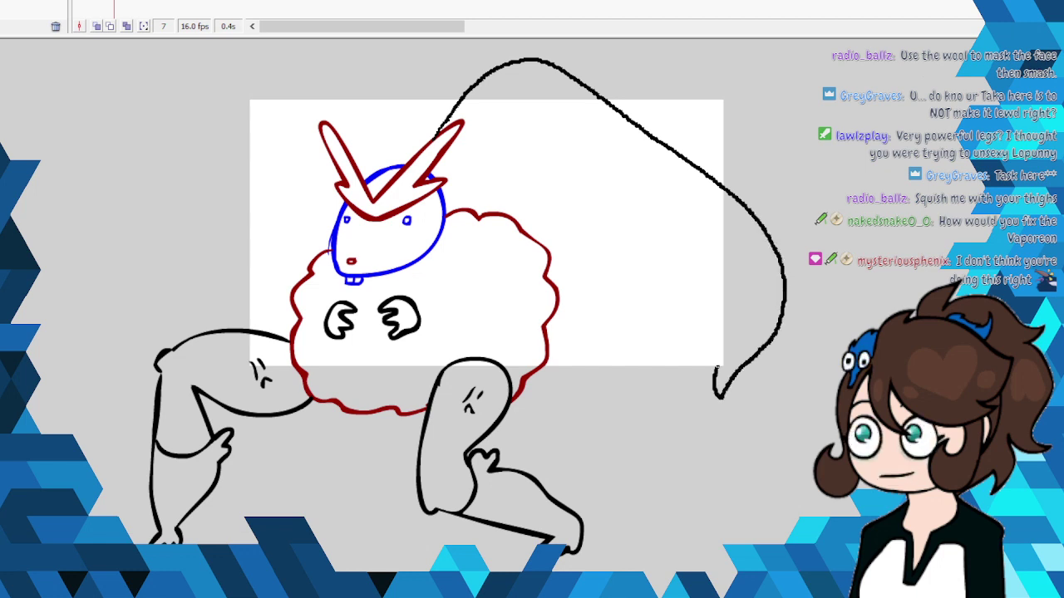
pyautogui.moveTo(674, 339)
pyautogui.mouseDown()
pyautogui.moveTo(701, 309)
pyautogui.moveTo(444, 202)
pyautogui.mouseUp()
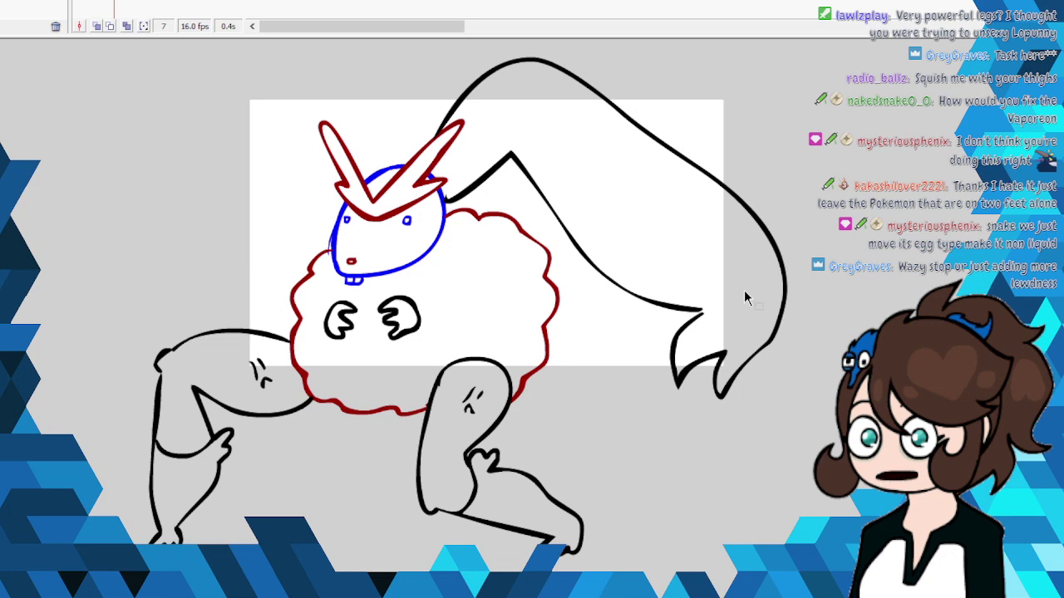
pyautogui.hotkey('ctrl', 'z')
pyautogui.hotkey('ctrl', 'z')
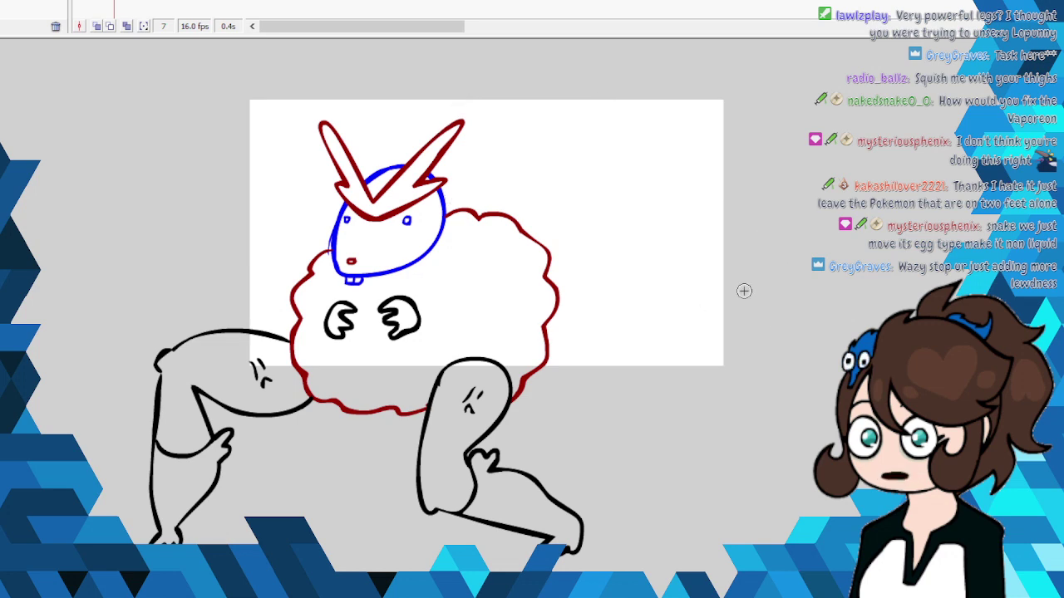
# Step: Add a keyframe with the same drawing at frame 8 and remove the black bent figure on the body's left side
pyautogui.rightClick(122, 5)
pyautogui.click(166, 60)
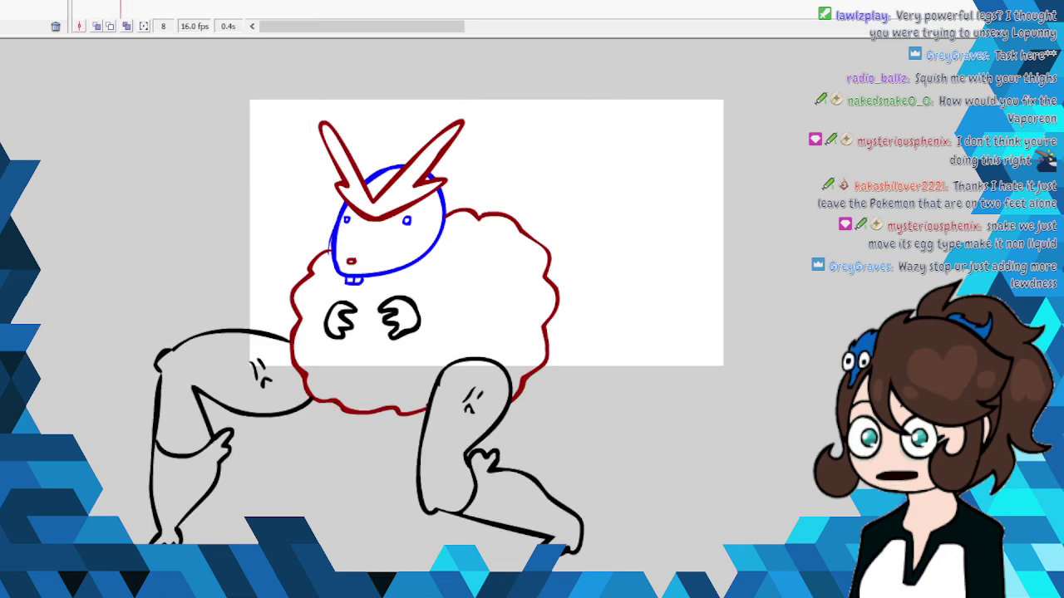
pyautogui.rightClick(278, 340)
pyautogui.click(277, 339)
pyautogui.rightClick(277, 340)
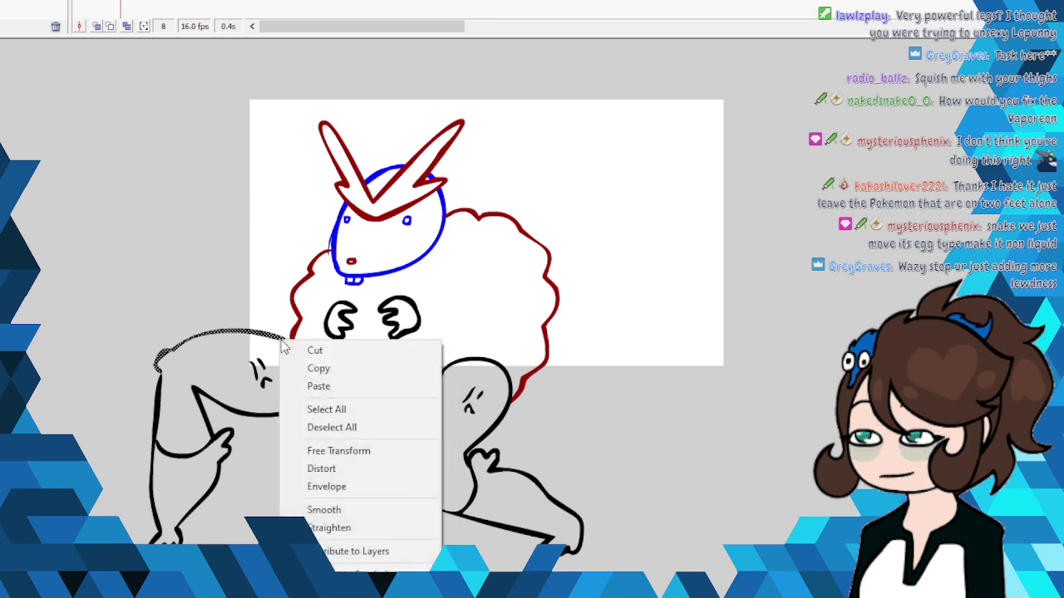
pyautogui.click(314, 351)
pyautogui.rightClick(286, 397)
pyautogui.click(316, 151)
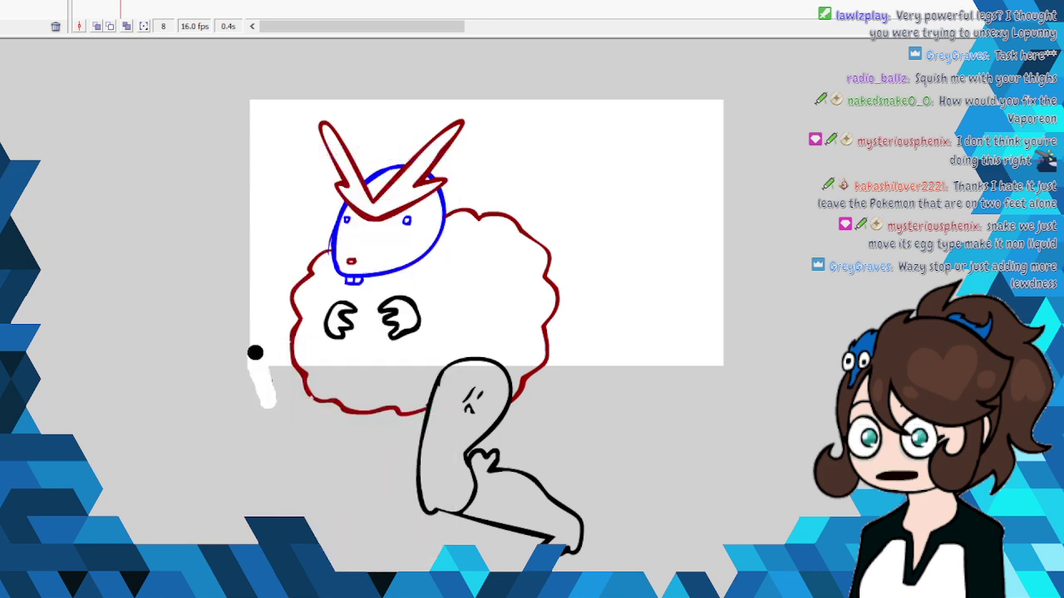
# Step: Remove the other bent black figure and its face marks from under the wool on frame 8
pyautogui.rightClick(472, 357)
pyautogui.click(503, 368)
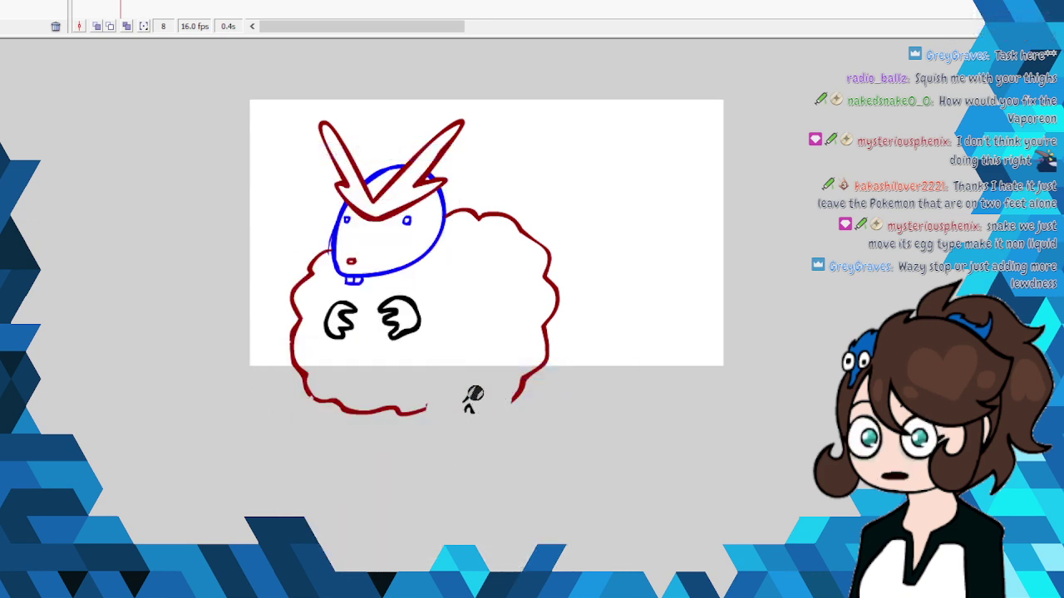
pyautogui.moveTo(473, 381)
pyautogui.mouseDown()
pyautogui.moveTo(478, 421)
pyautogui.moveTo(452, 391)
pyautogui.moveTo(430, 392)
pyautogui.moveTo(438, 408)
pyautogui.mouseUp()
pyautogui.hotkey('ctrl', 'z')
pyautogui.hotkey('ctrl', 'z')
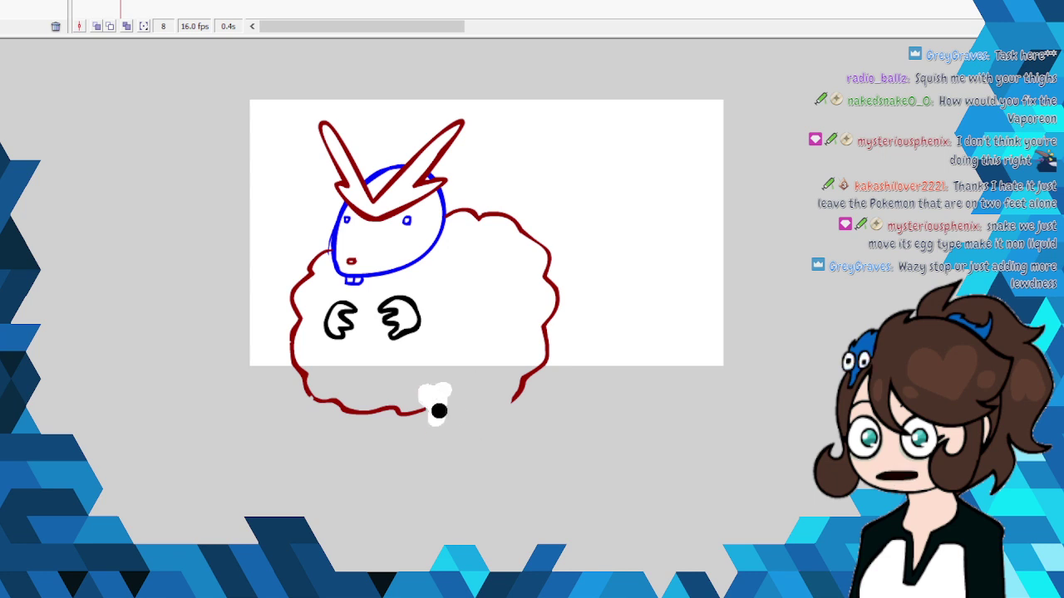
pyautogui.hotkey('ctrl', 'z')
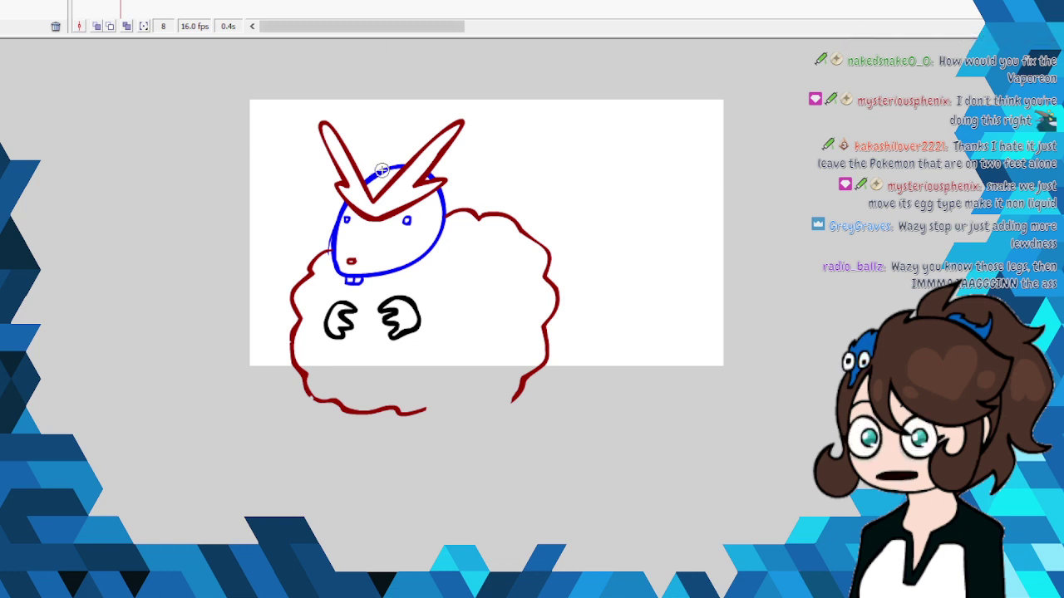
# Step: Draw a very long black limb-like ear arching from the head's top down the body's left side, ending in a small foot
pyautogui.moveTo(380, 168)
pyautogui.mouseDown()
pyautogui.moveTo(367, 107)
pyautogui.moveTo(320, 52)
pyautogui.moveTo(249, 147)
pyautogui.moveTo(223, 208)
pyautogui.moveTo(183, 353)
pyautogui.moveTo(163, 493)
pyautogui.moveTo(154, 517)
pyautogui.moveTo(126, 525)
pyautogui.moveTo(152, 539)
pyautogui.mouseUp()
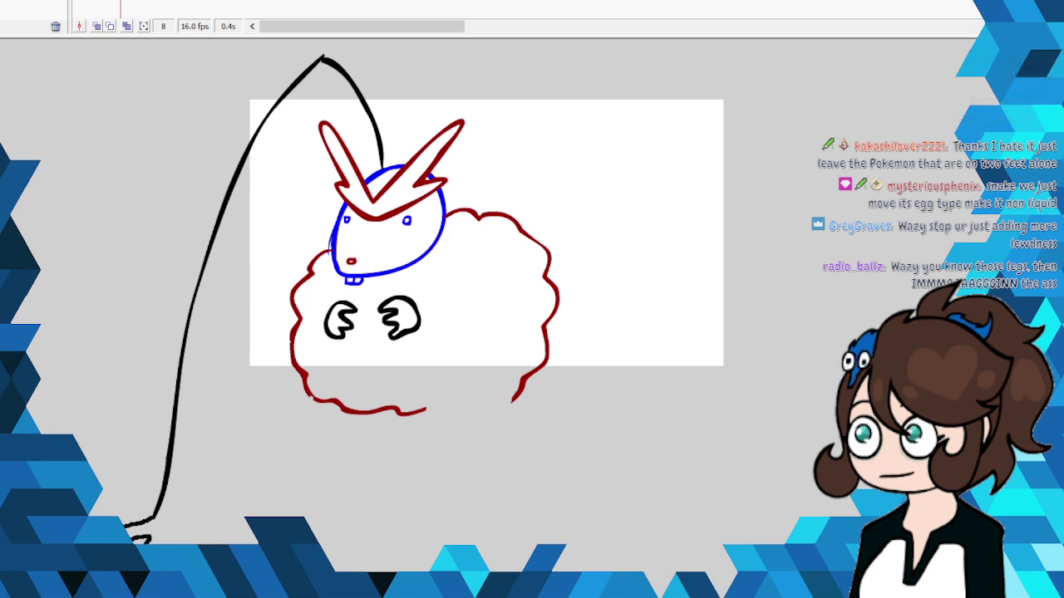
pyautogui.moveTo(252, 532)
pyautogui.mouseDown()
pyautogui.moveTo(239, 544)
pyautogui.moveTo(252, 528)
pyautogui.moveTo(267, 404)
pyautogui.moveTo(288, 341)
pyautogui.mouseUp()
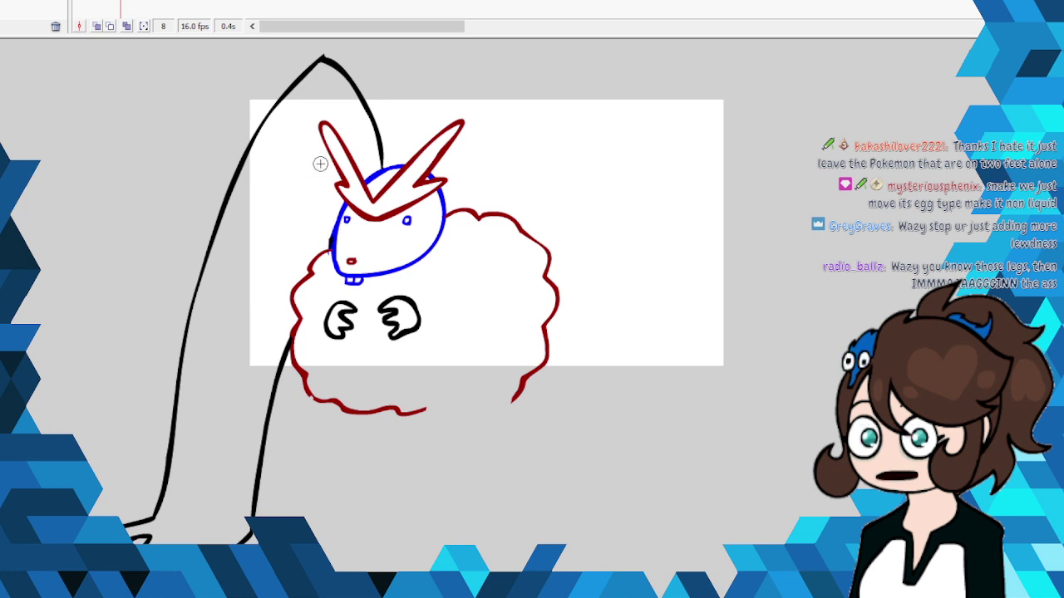
pyautogui.moveTo(320, 164); pyautogui.dragTo(300, 278)
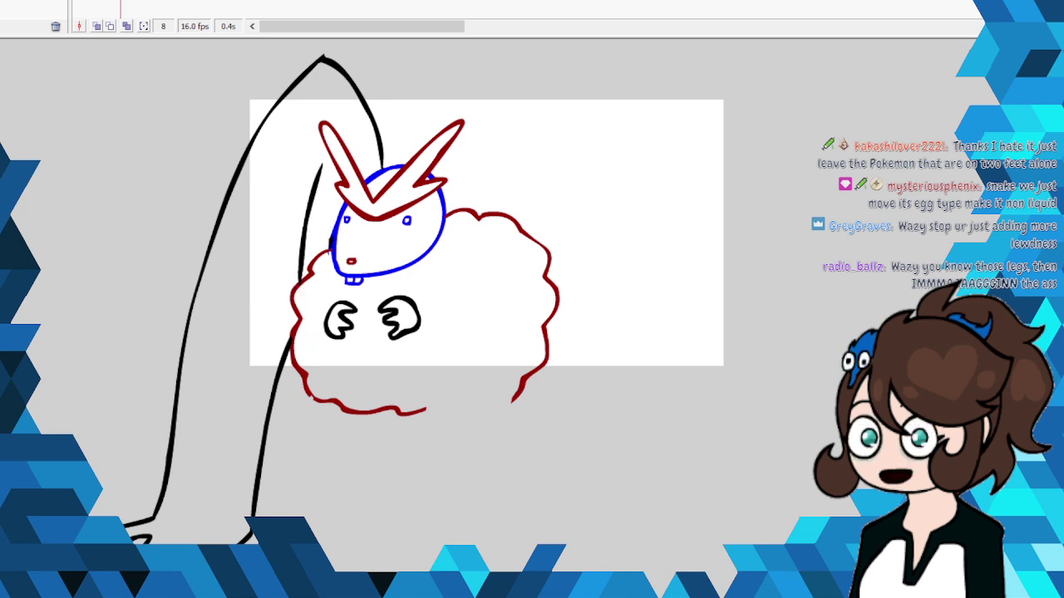
pyautogui.hotkey('ctrl', 'z')
pyautogui.moveTo(323, 254); pyautogui.dragTo(332, 185)
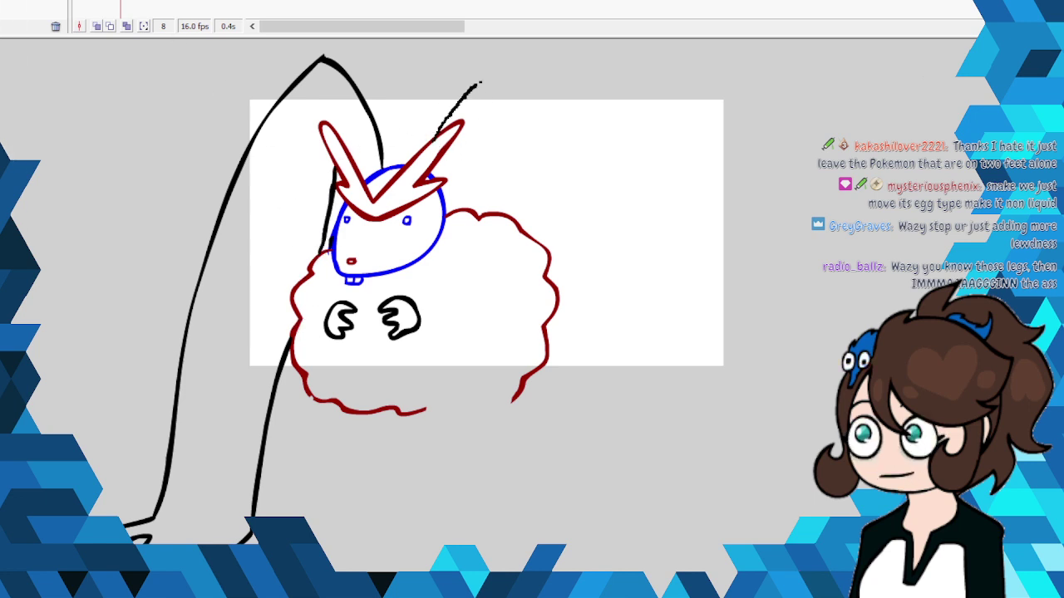
# Step: Draw a matching long black footed ear arching down the body's right side, and close the wool outline's bottom gap in black
pyautogui.moveTo(534, 57)
pyautogui.mouseDown()
pyautogui.moveTo(577, 141)
pyautogui.moveTo(630, 343)
pyautogui.moveTo(640, 555)
pyautogui.moveTo(654, 576)
pyautogui.mouseUp()
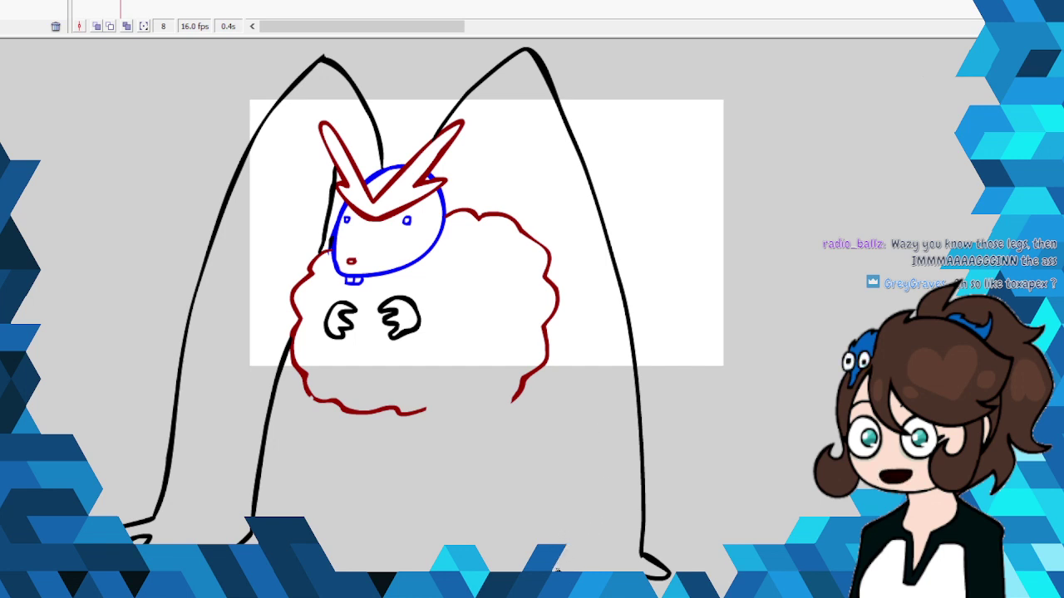
pyautogui.moveTo(557, 570)
pyautogui.mouseDown()
pyautogui.moveTo(559, 320)
pyautogui.moveTo(545, 212)
pyautogui.moveTo(515, 125)
pyautogui.moveTo(452, 179)
pyautogui.mouseUp()
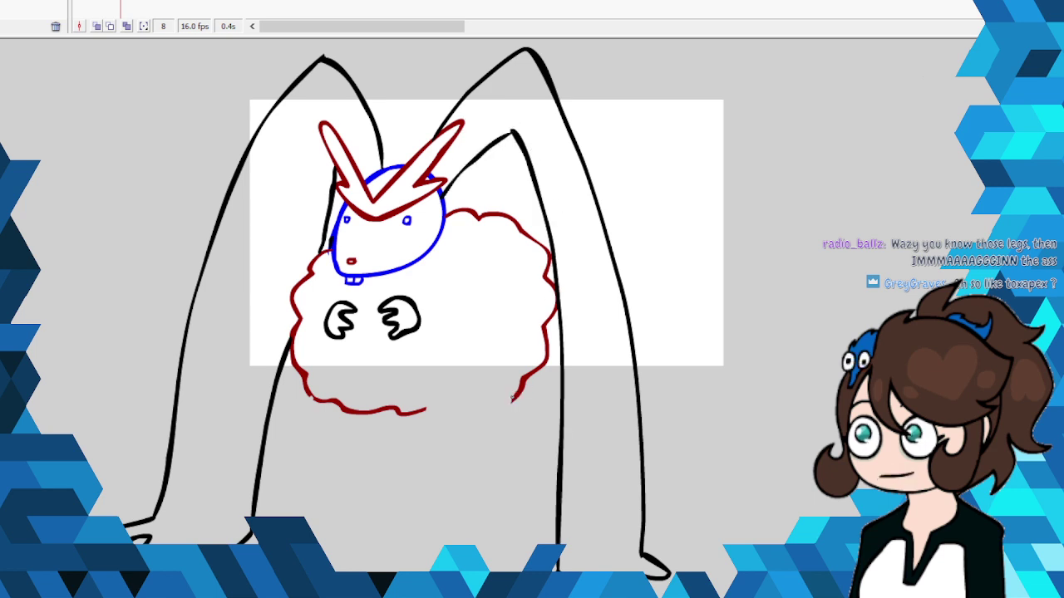
pyautogui.moveTo(513, 399); pyautogui.dragTo(426, 410)
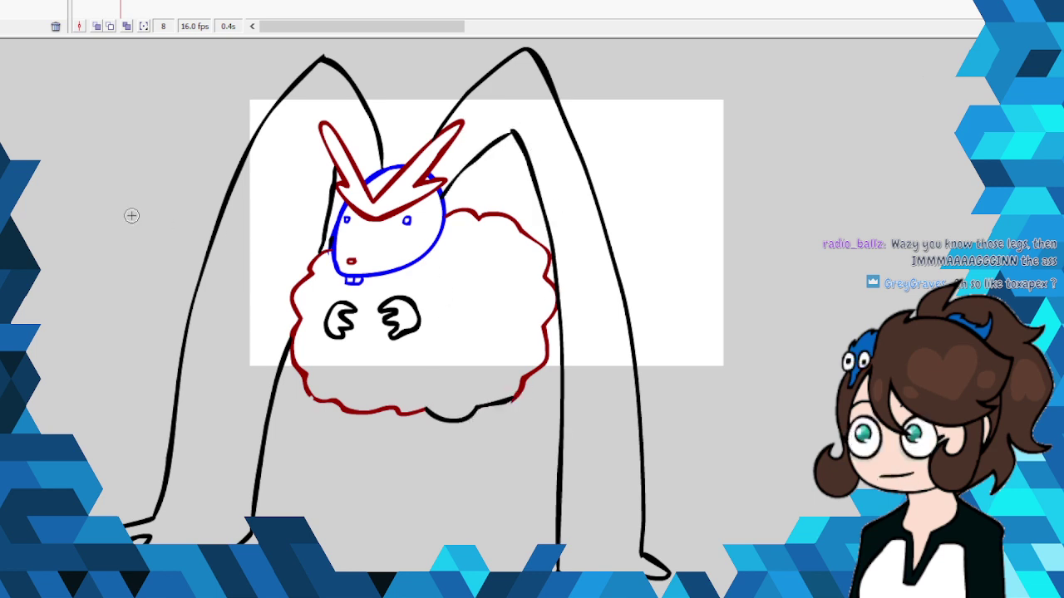
# Step: Draw two small blue clawed feet with ankle details under the wool, and a curved blue line across each long ear
pyautogui.moveTo(12, 214)
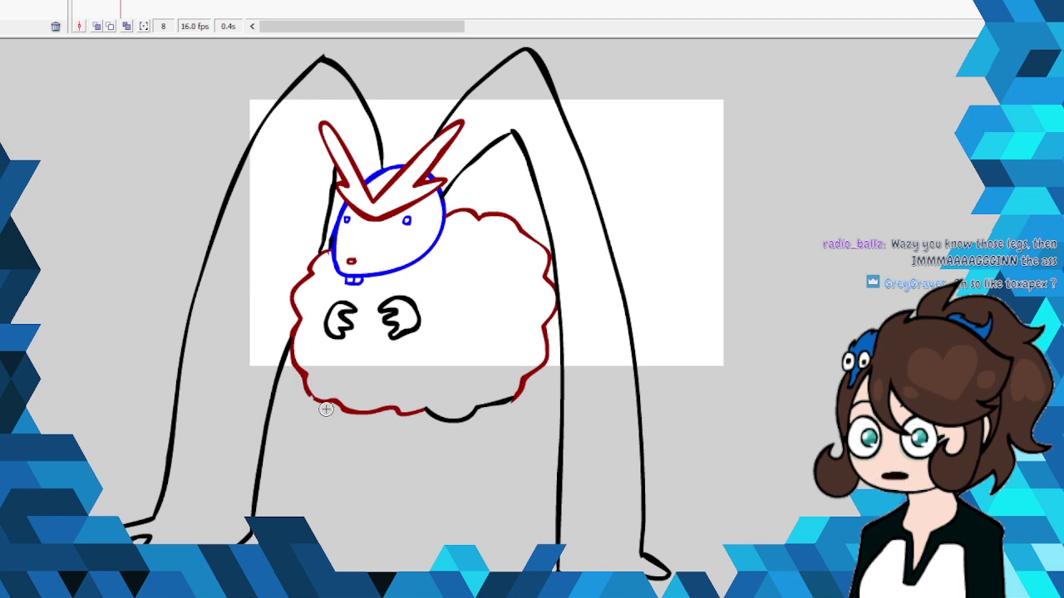
pyautogui.moveTo(325, 403)
pyautogui.mouseDown()
pyautogui.moveTo(306, 435)
pyautogui.moveTo(317, 442)
pyautogui.mouseUp()
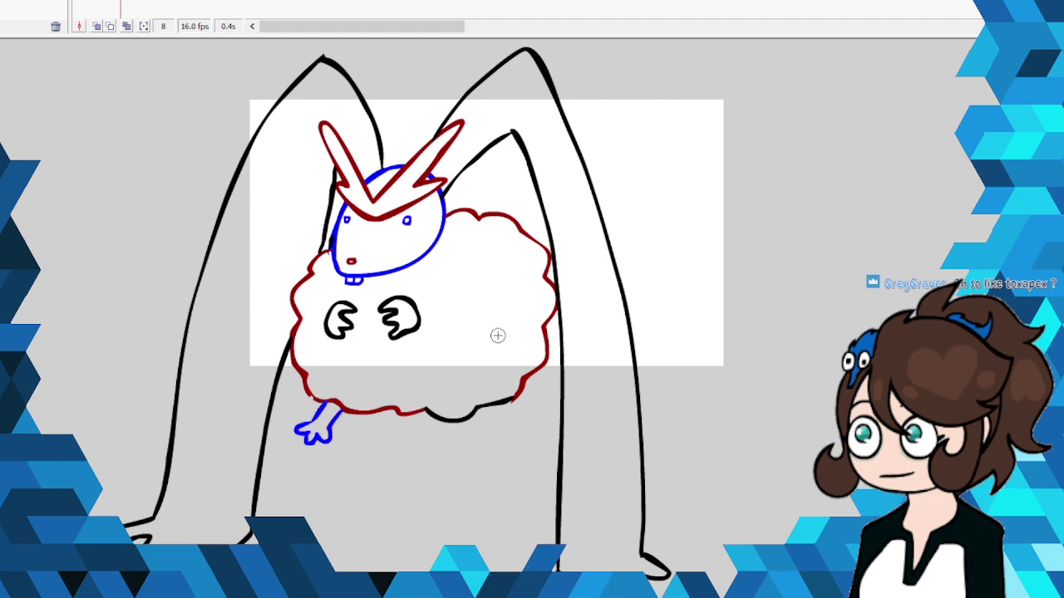
pyautogui.moveTo(435, 422); pyautogui.dragTo(422, 451)
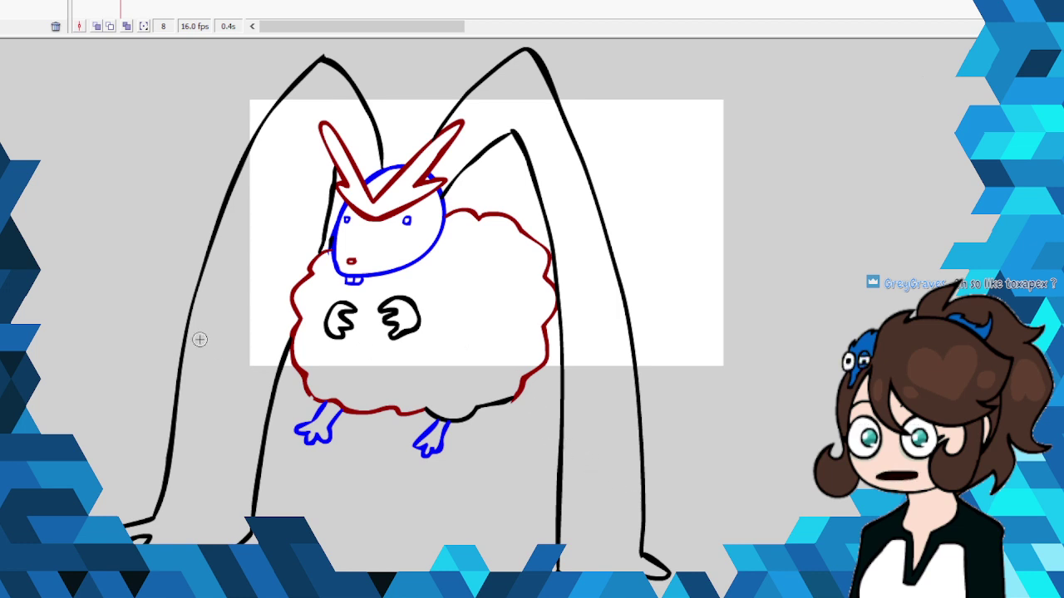
pyautogui.moveTo(195, 295)
pyautogui.mouseDown()
pyautogui.moveTo(220, 359)
pyautogui.moveTo(290, 306)
pyautogui.mouseUp()
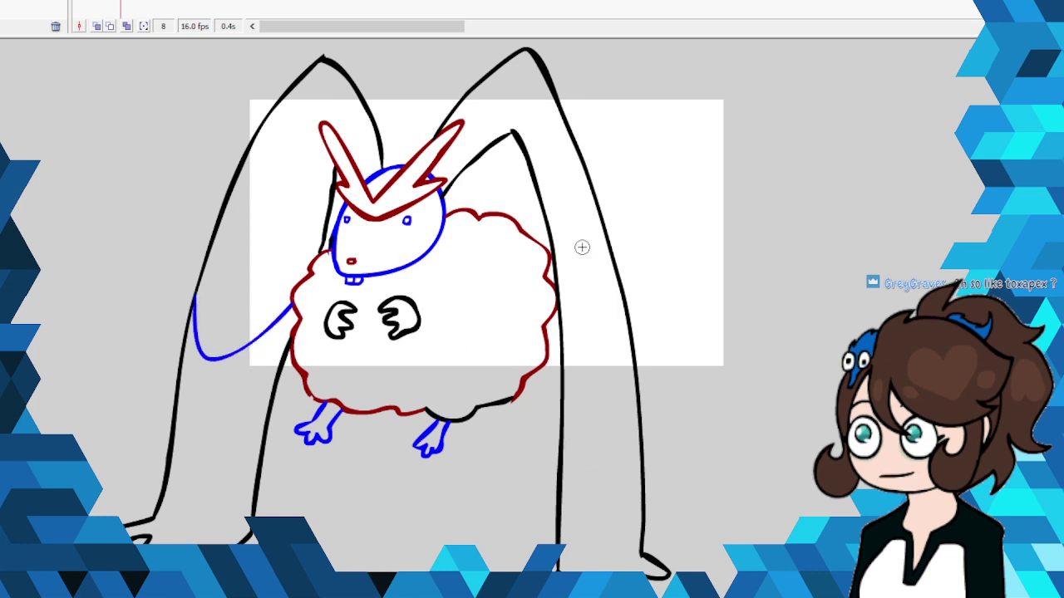
pyautogui.moveTo(562, 329)
pyautogui.mouseDown()
pyautogui.moveTo(591, 362)
pyautogui.moveTo(632, 335)
pyautogui.mouseUp()
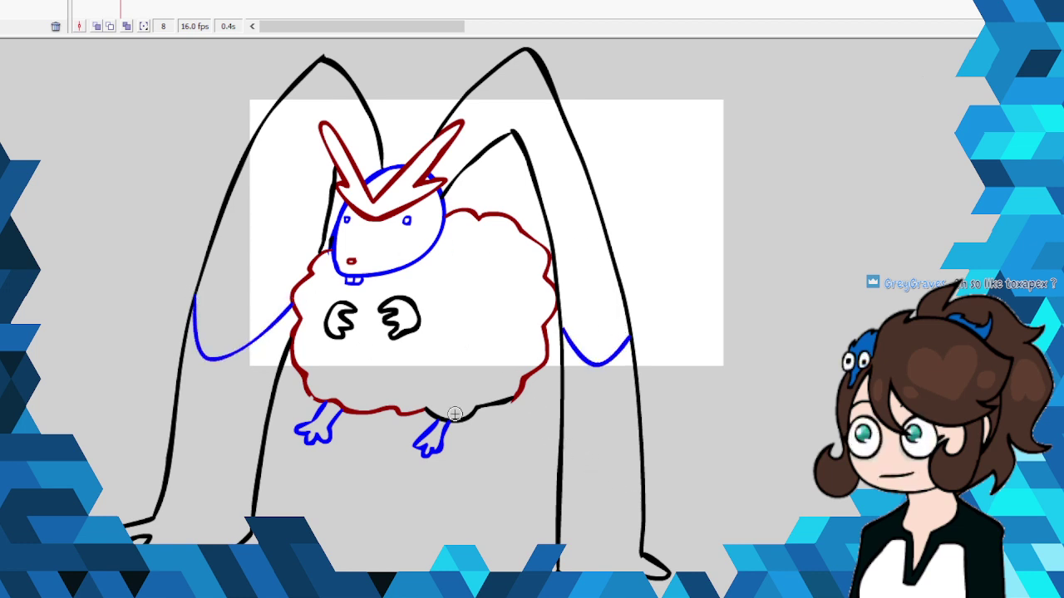
pyautogui.moveTo(445, 433); pyautogui.dragTo(457, 425)
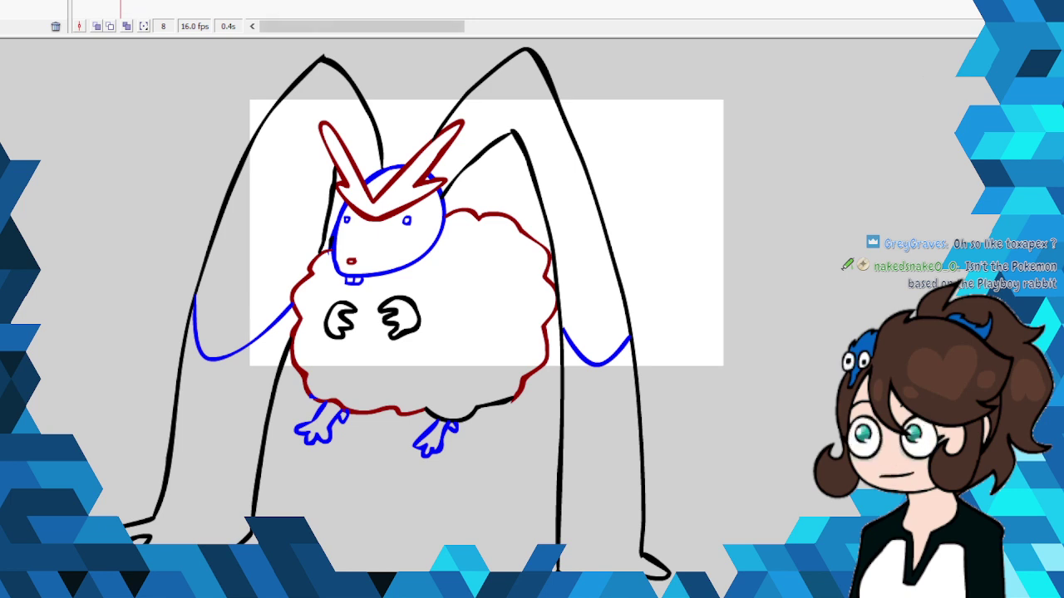
# Step: Insert a keyframe at frame 8 and draw a thick blue head with a tuft and two small eyes over the outlined sketch
pyautogui.rightClick(119, 1)
pyautogui.click(166, 61)
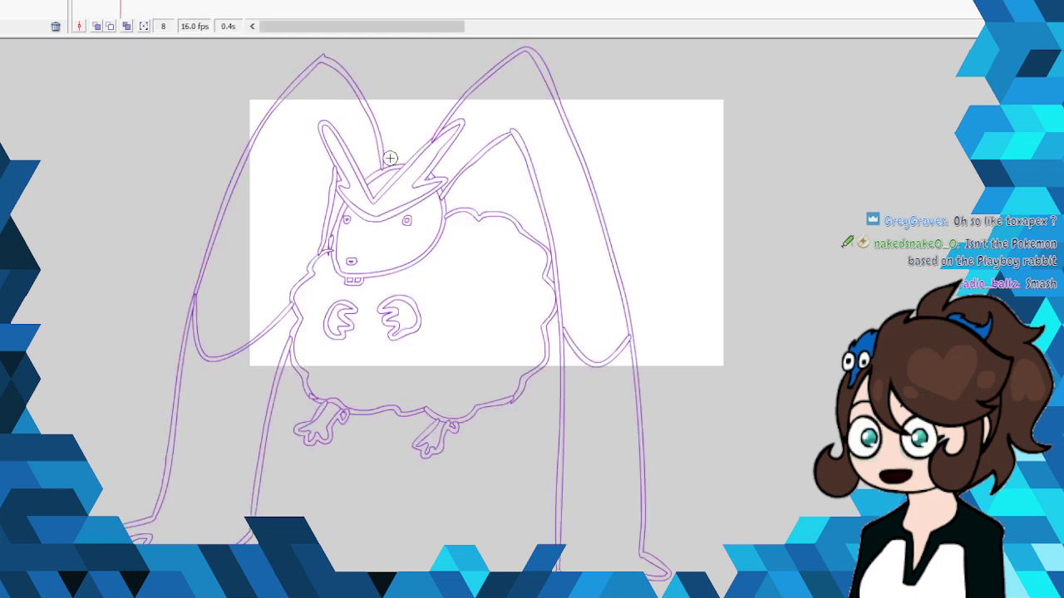
pyautogui.moveTo(396, 167)
pyautogui.mouseDown()
pyautogui.moveTo(371, 173)
pyautogui.moveTo(390, 171)
pyautogui.moveTo(369, 174)
pyautogui.moveTo(334, 214)
pyautogui.mouseUp()
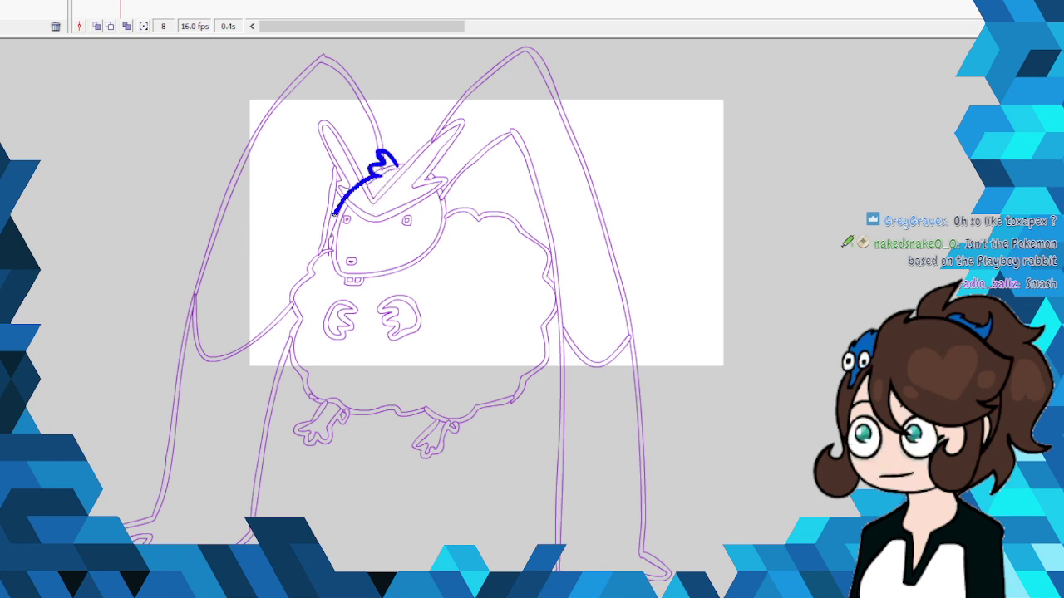
pyautogui.moveTo(329, 259)
pyautogui.mouseDown()
pyautogui.moveTo(371, 284)
pyautogui.moveTo(418, 269)
pyautogui.mouseUp()
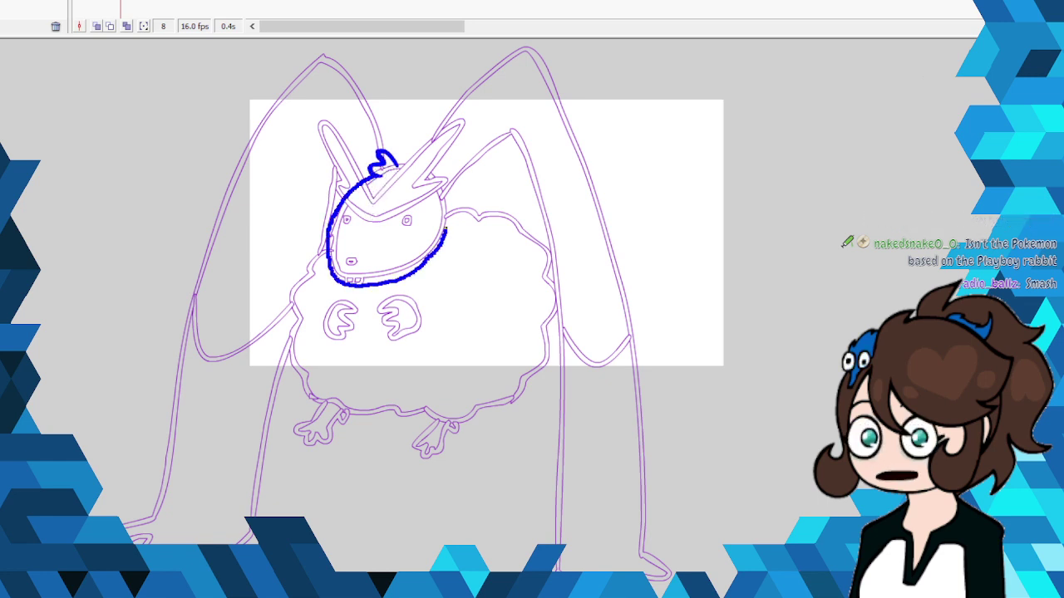
pyautogui.moveTo(446, 230); pyautogui.dragTo(399, 163)
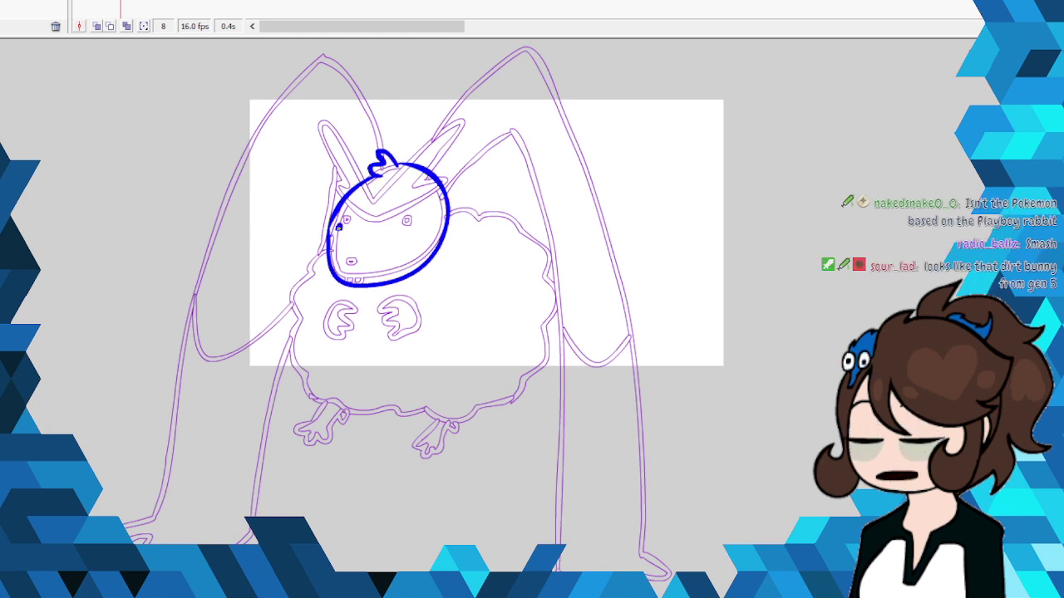
pyautogui.click(412, 230)
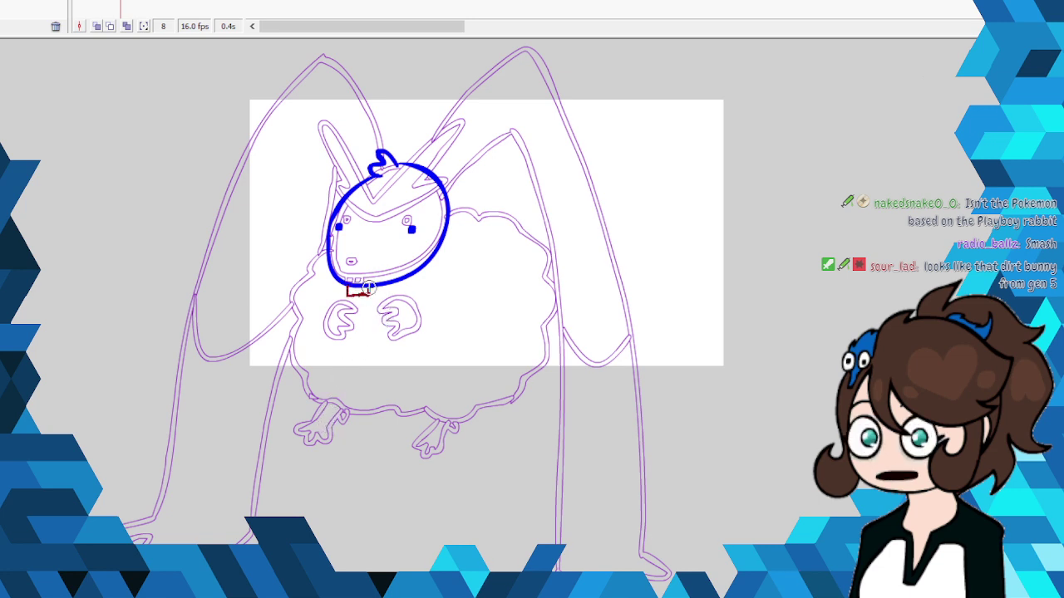
# Step: Draw two dark red buck teeth under the head and a scalloped dark red wool outline around the body
pyautogui.moveTo(368, 287); pyautogui.dragTo(357, 283)
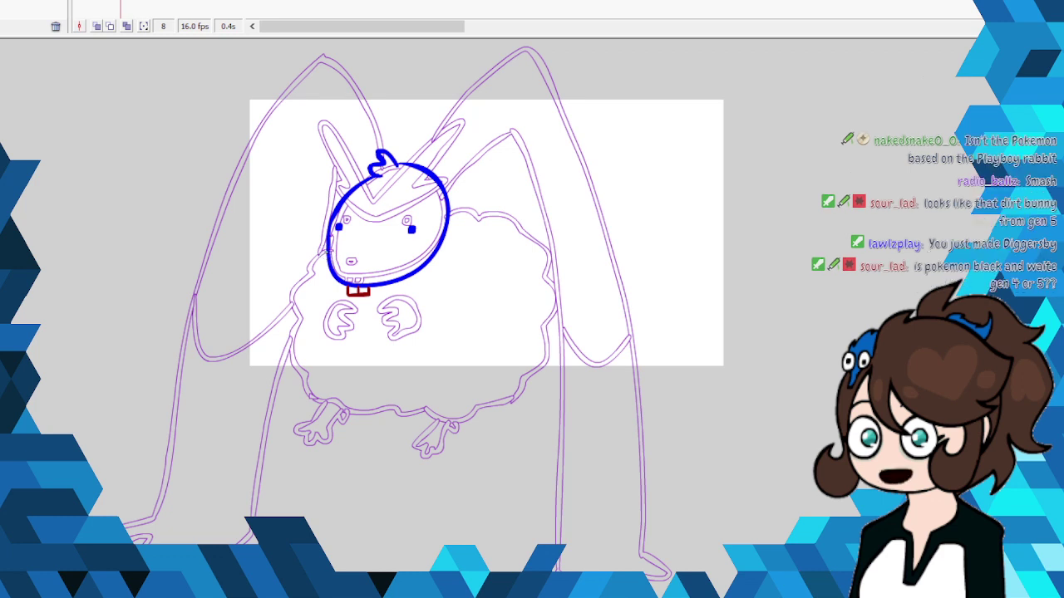
pyautogui.moveTo(328, 251)
pyautogui.mouseDown()
pyautogui.moveTo(274, 294)
pyautogui.moveTo(279, 352)
pyautogui.moveTo(304, 354)
pyautogui.moveTo(281, 389)
pyautogui.moveTo(304, 408)
pyautogui.moveTo(415, 429)
pyautogui.moveTo(515, 391)
pyautogui.mouseUp()
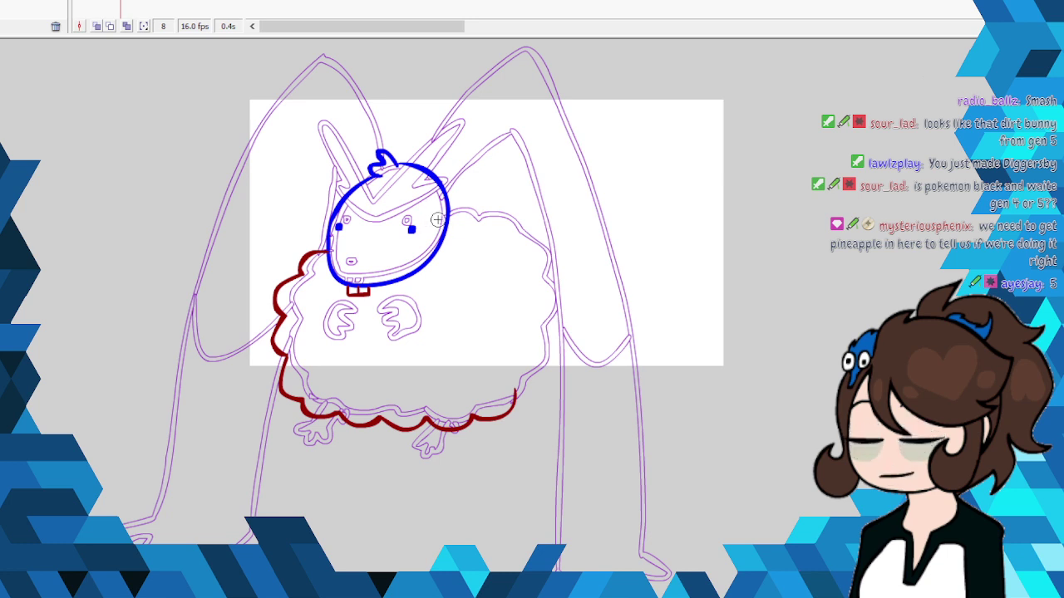
pyautogui.moveTo(448, 211)
pyautogui.mouseDown()
pyautogui.moveTo(474, 214)
pyautogui.moveTo(483, 232)
pyautogui.moveTo(515, 235)
pyautogui.moveTo(524, 265)
pyautogui.mouseUp()
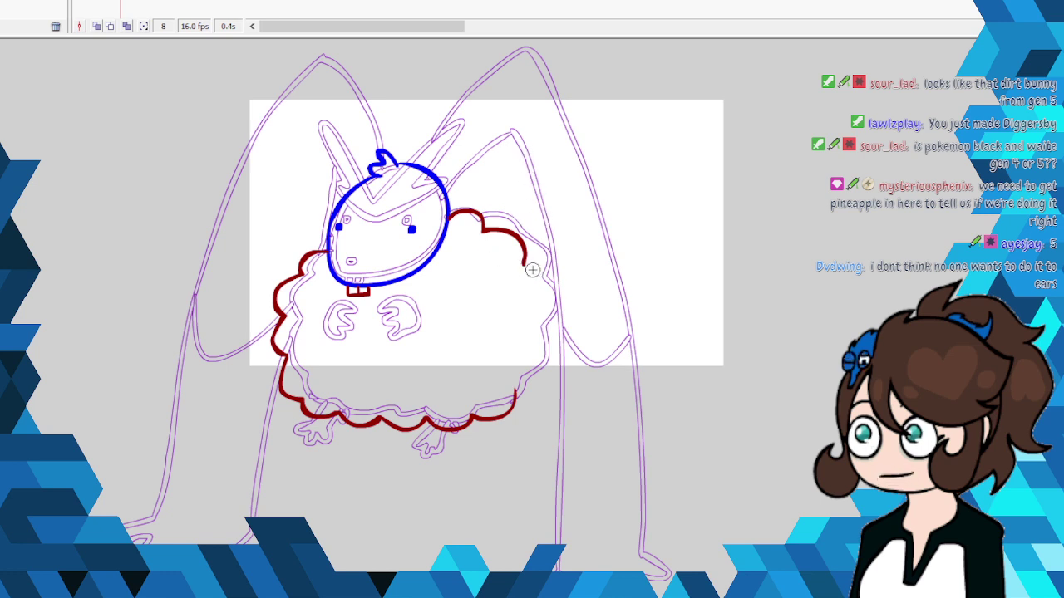
pyautogui.moveTo(523, 264)
pyautogui.mouseDown()
pyautogui.moveTo(533, 359)
pyautogui.moveTo(517, 394)
pyautogui.moveTo(538, 379)
pyautogui.mouseUp()
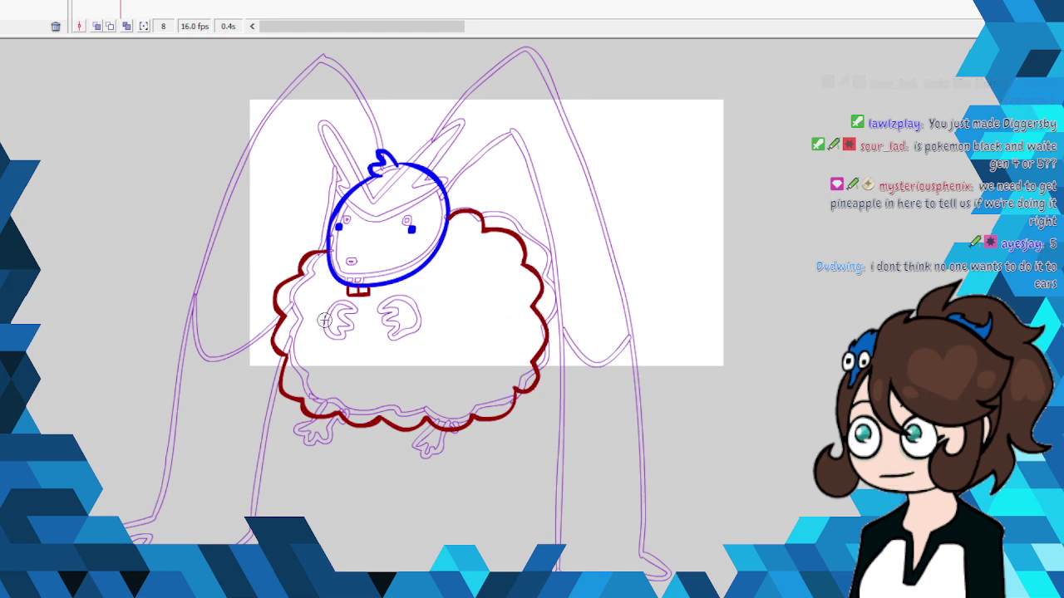
# Step: Draw two dark red clawed paws on the wool and a long dark red footed ear arching down the body's left side
pyautogui.moveTo(317, 309)
pyautogui.mouseDown()
pyautogui.moveTo(340, 309)
pyautogui.moveTo(339, 329)
pyautogui.moveTo(319, 341)
pyautogui.mouseUp()
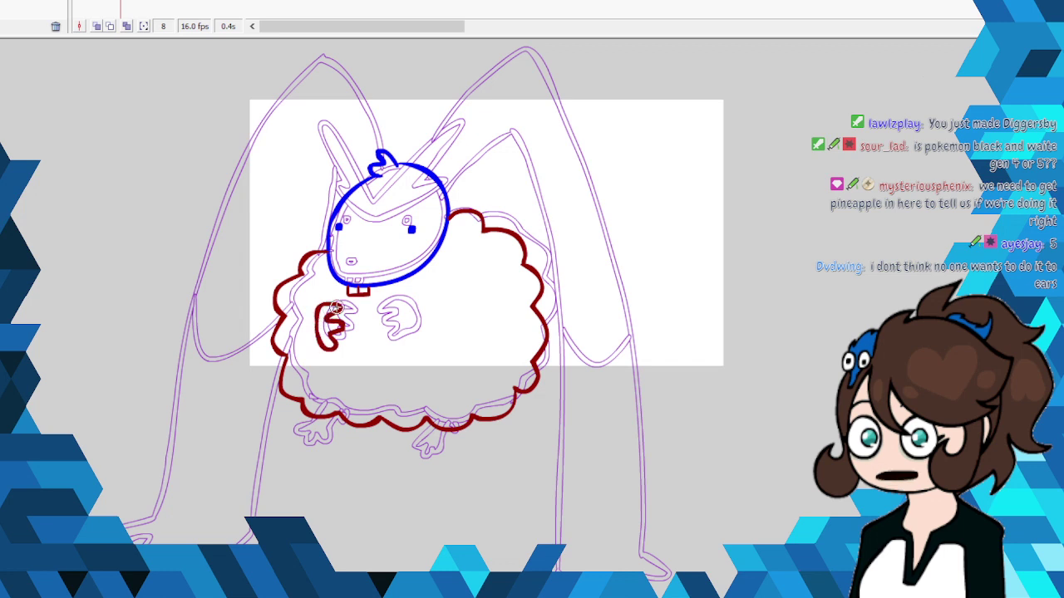
pyautogui.moveTo(401, 296)
pyautogui.mouseDown()
pyautogui.moveTo(417, 322)
pyautogui.moveTo(391, 309)
pyautogui.moveTo(386, 343)
pyautogui.moveTo(413, 335)
pyautogui.moveTo(409, 306)
pyautogui.mouseUp()
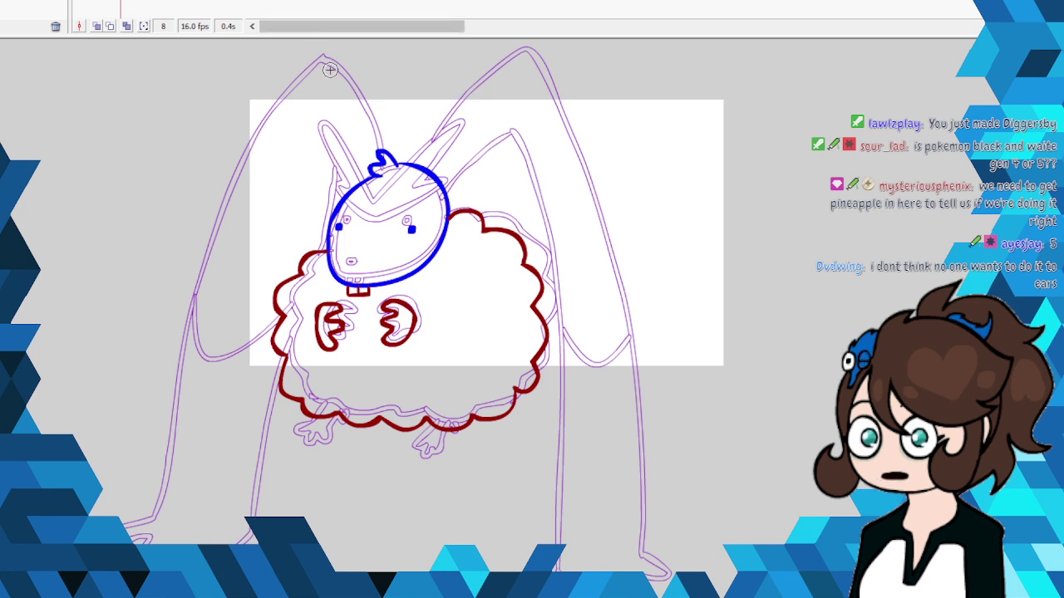
pyautogui.moveTo(382, 147)
pyautogui.mouseDown()
pyautogui.moveTo(373, 111)
pyautogui.moveTo(323, 57)
pyautogui.moveTo(279, 92)
pyautogui.moveTo(221, 184)
pyautogui.moveTo(175, 338)
pyautogui.moveTo(163, 511)
pyautogui.moveTo(125, 527)
pyautogui.moveTo(155, 542)
pyautogui.mouseUp()
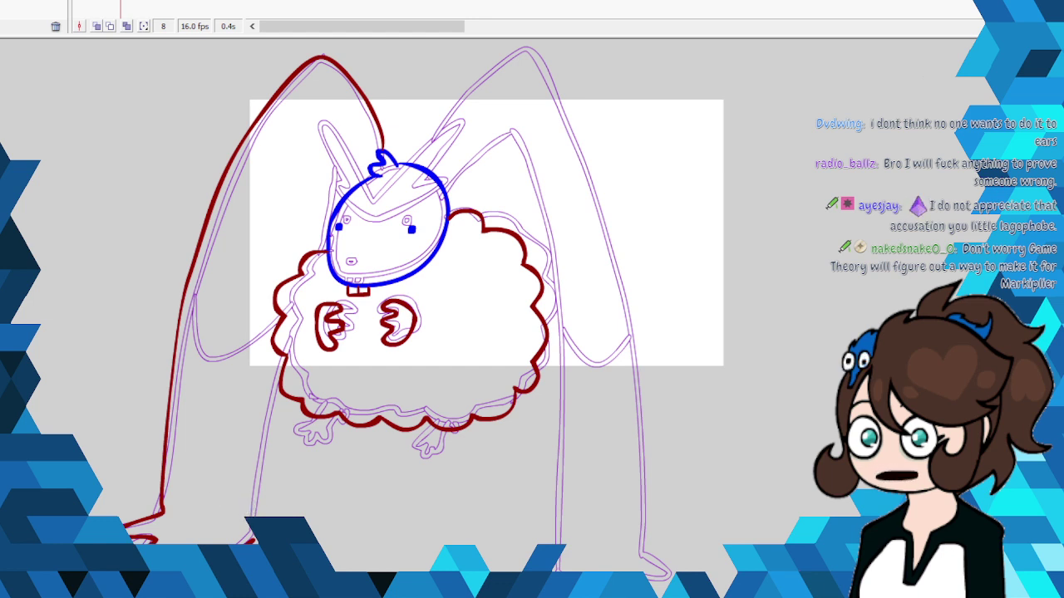
pyautogui.moveTo(271, 387); pyautogui.dragTo(253, 515)
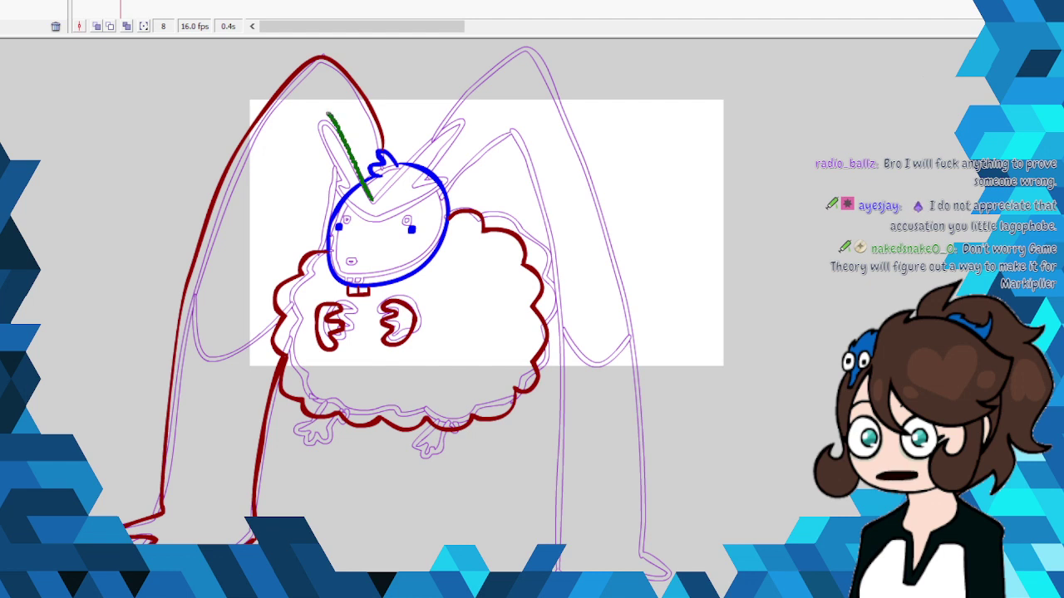
# Step: Draw a green V-shaped crest with two long points and jagged side tufts across the forehead
pyautogui.moveTo(327, 112)
pyautogui.mouseDown()
pyautogui.moveTo(318, 139)
pyautogui.moveTo(343, 187)
pyautogui.mouseUp()
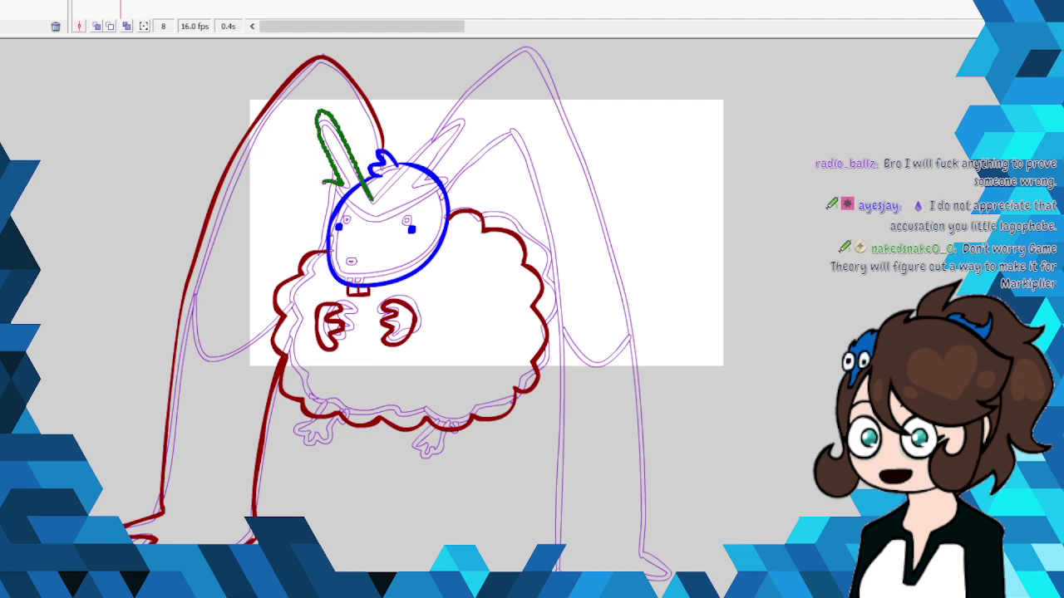
pyautogui.moveTo(363, 229)
pyautogui.mouseDown()
pyautogui.moveTo(449, 177)
pyautogui.moveTo(420, 183)
pyautogui.moveTo(462, 116)
pyautogui.mouseUp()
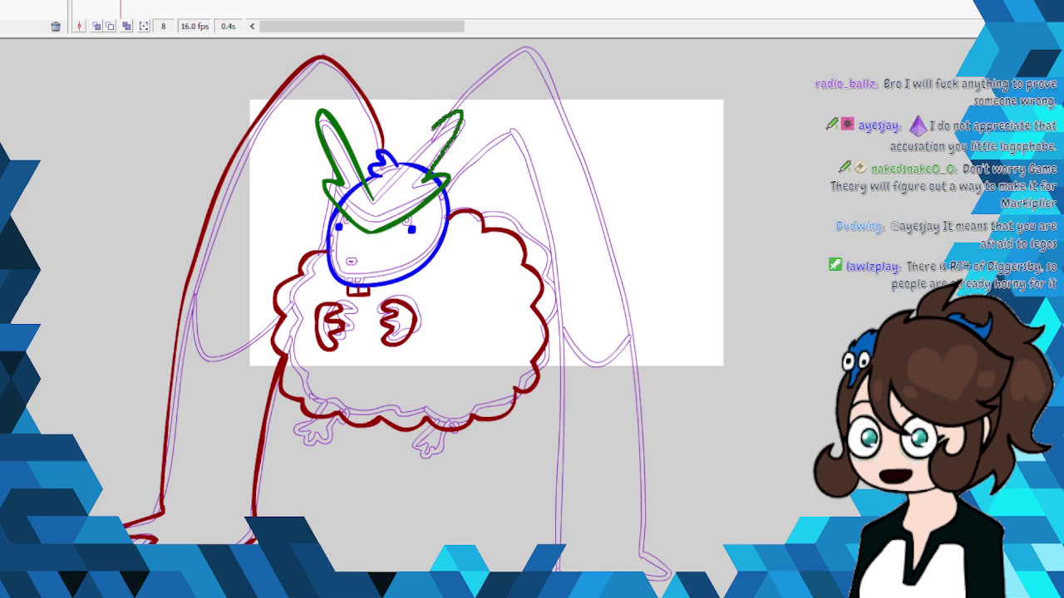
pyautogui.moveTo(403, 164); pyautogui.dragTo(379, 190)
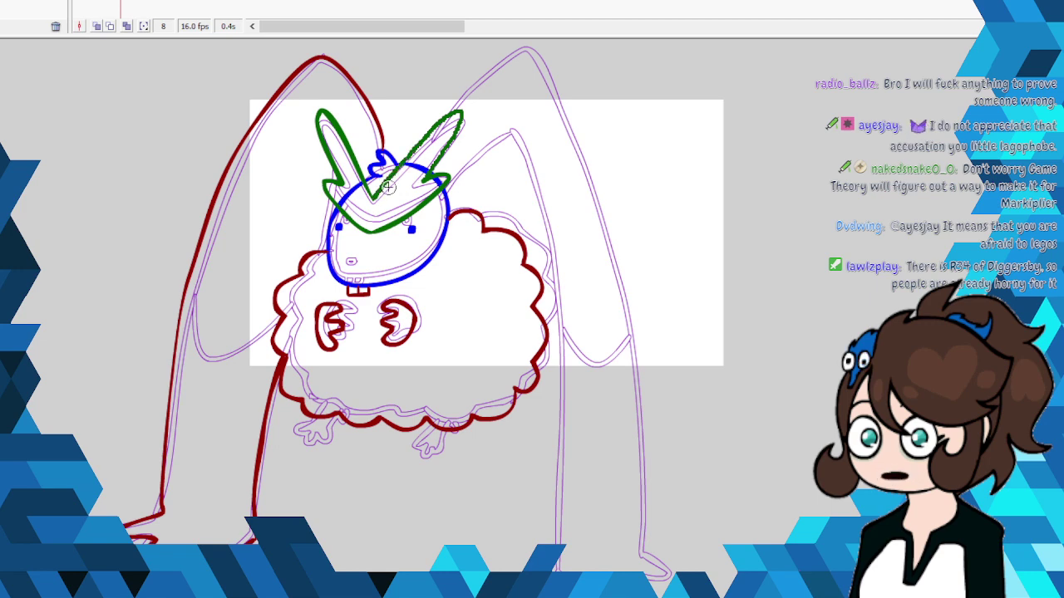
# Step: Cut away the blue head lines that cross the inside of the green crest
pyautogui.rightClick(421, 168)
pyautogui.press('Escape')
pyautogui.rightClick(441, 183)
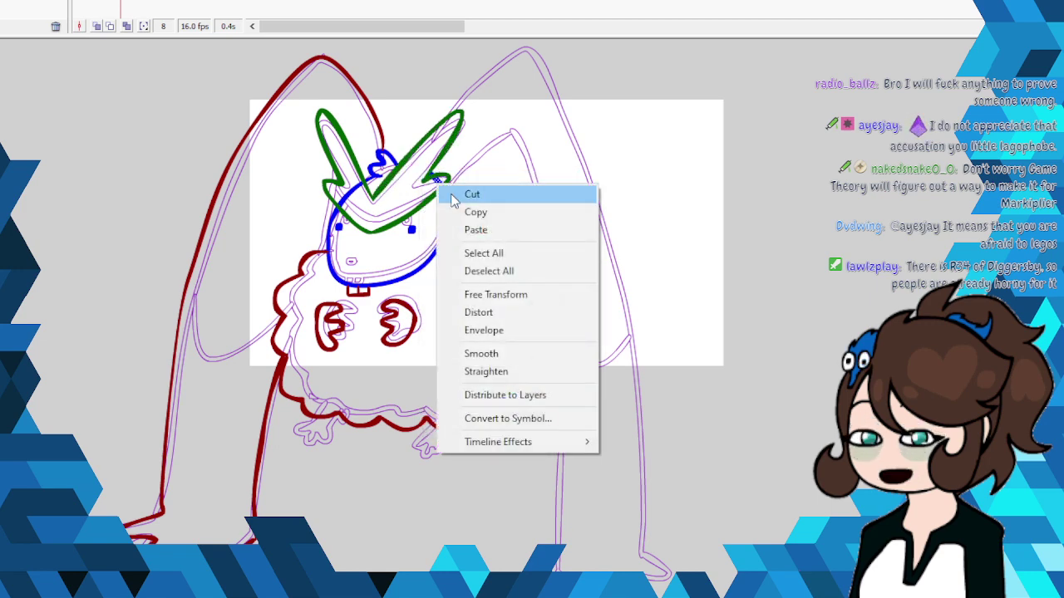
pyautogui.press('Escape')
pyautogui.rightClick(361, 190)
pyautogui.press('Escape')
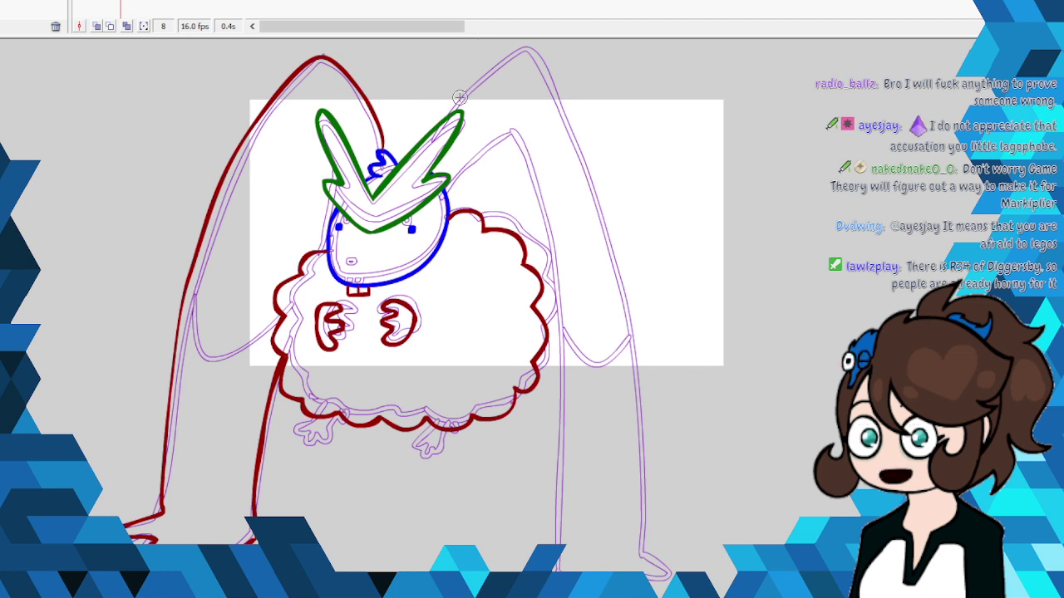
# Step: Draw a long green ear arching from the crest down the body's right side, ending in a clawed foot
pyautogui.moveTo(457, 106); pyautogui.dragTo(533, 48)
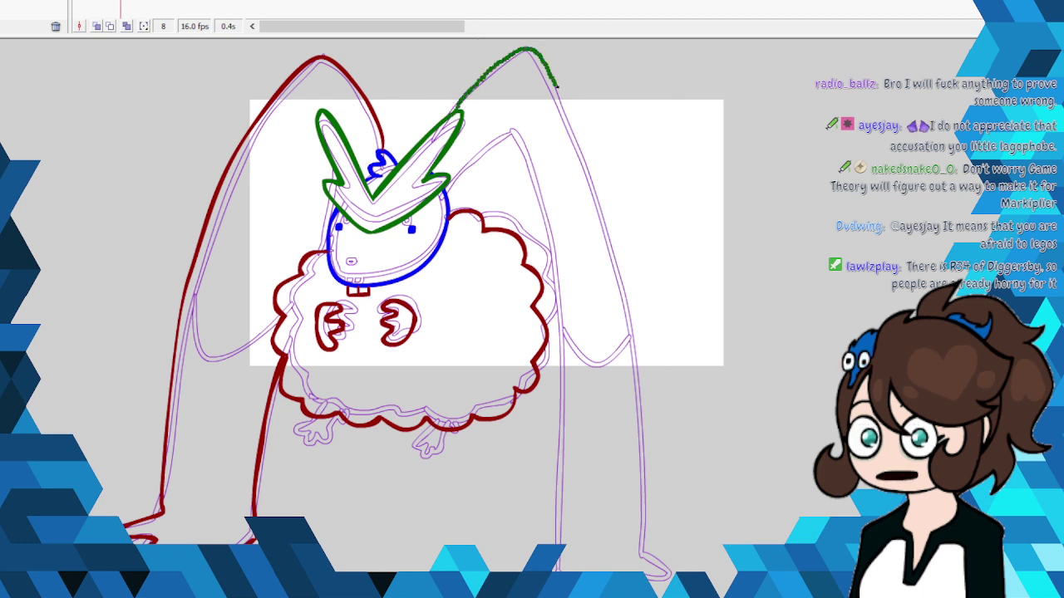
pyautogui.moveTo(557, 85)
pyautogui.mouseDown()
pyautogui.moveTo(599, 200)
pyautogui.moveTo(634, 365)
pyautogui.moveTo(638, 496)
pyautogui.mouseUp()
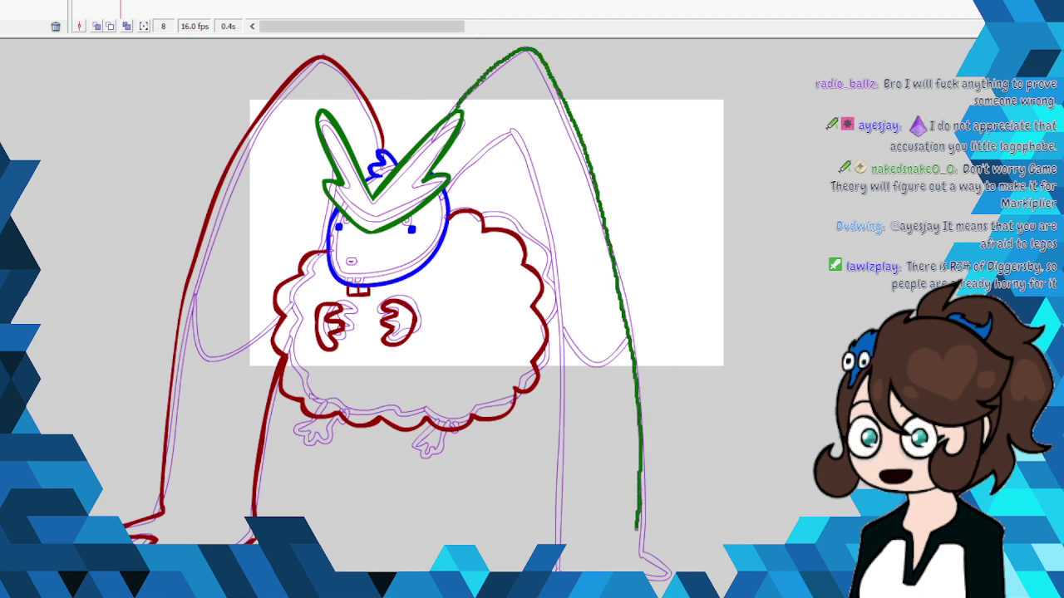
pyautogui.scroll(-1, 696, 488)
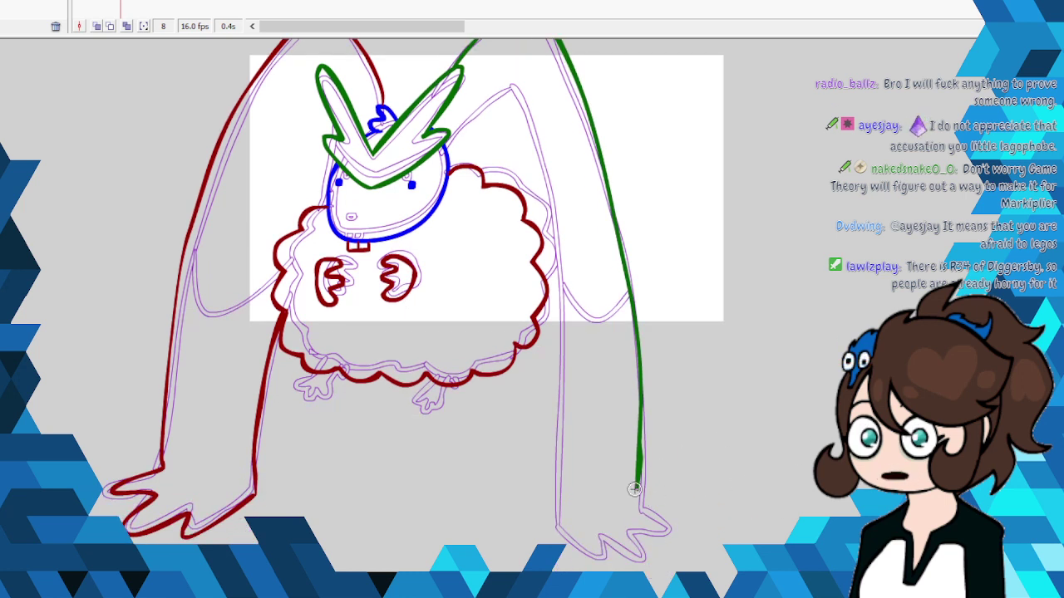
pyautogui.moveTo(665, 505)
pyautogui.mouseDown()
pyautogui.moveTo(677, 528)
pyautogui.moveTo(634, 521)
pyautogui.moveTo(661, 562)
pyautogui.moveTo(648, 567)
pyautogui.moveTo(581, 546)
pyautogui.moveTo(581, 559)
pyautogui.moveTo(565, 557)
pyautogui.moveTo(536, 529)
pyautogui.mouseUp()
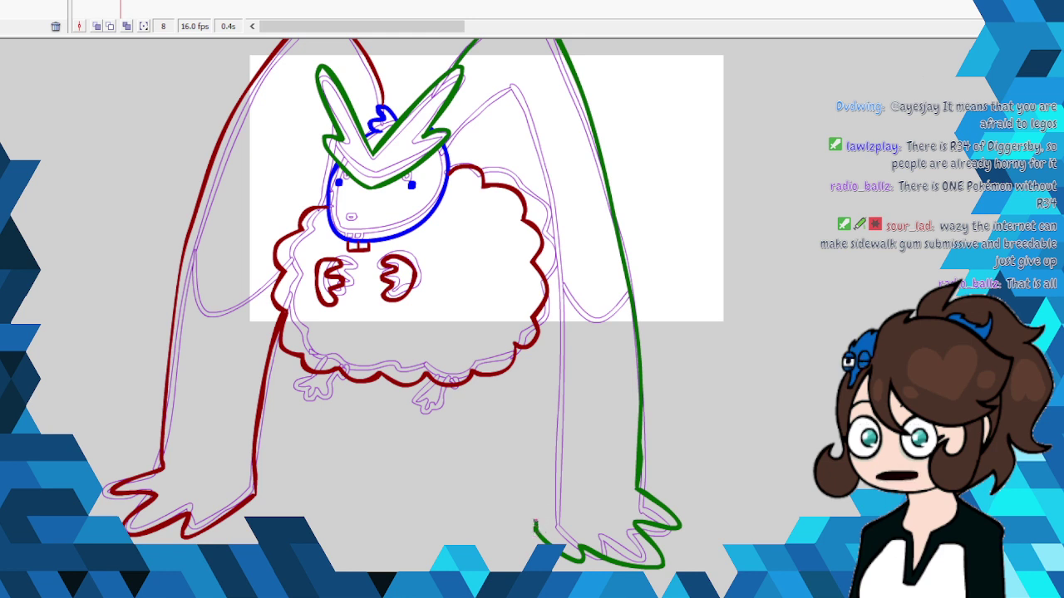
pyautogui.moveTo(532, 471); pyautogui.dragTo(533, 314)
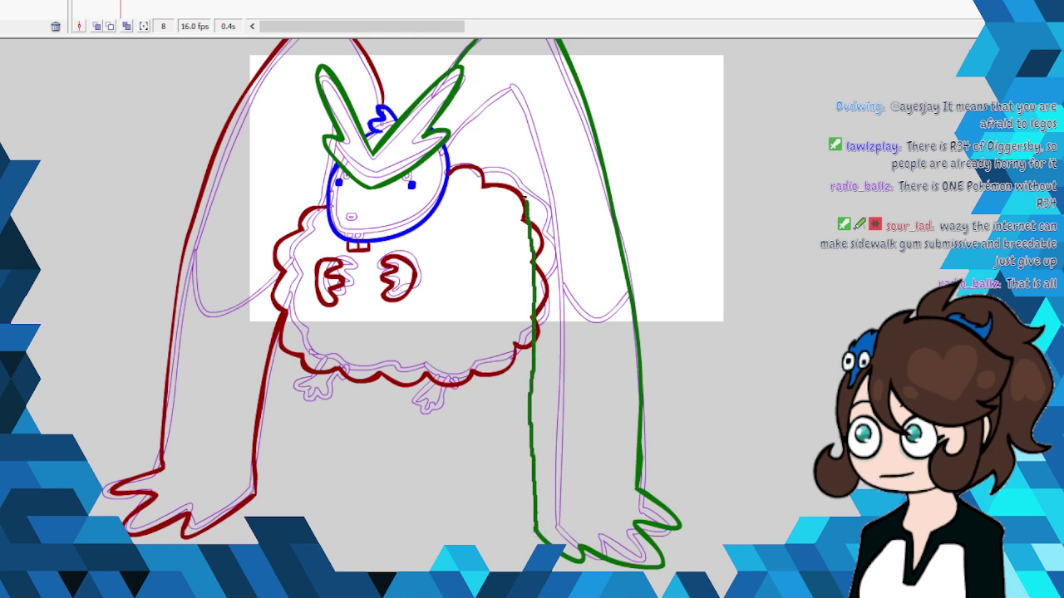
pyautogui.moveTo(504, 100); pyautogui.dragTo(448, 142)
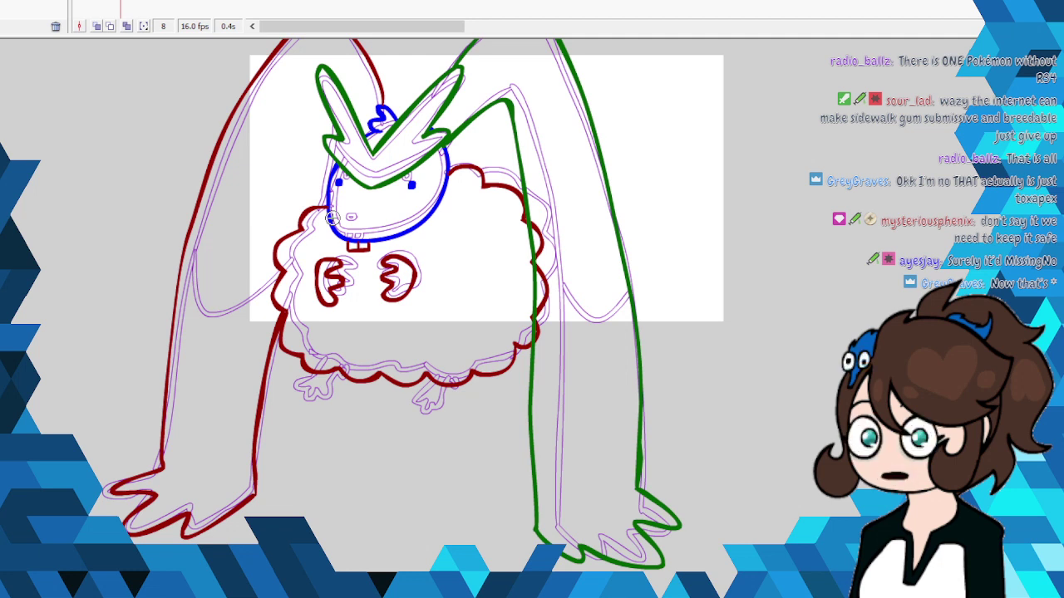
# Step: Draw two small green clawed feet under the wool and a small green oval nose on the face
pyautogui.moveTo(316, 378); pyautogui.dragTo(291, 388)
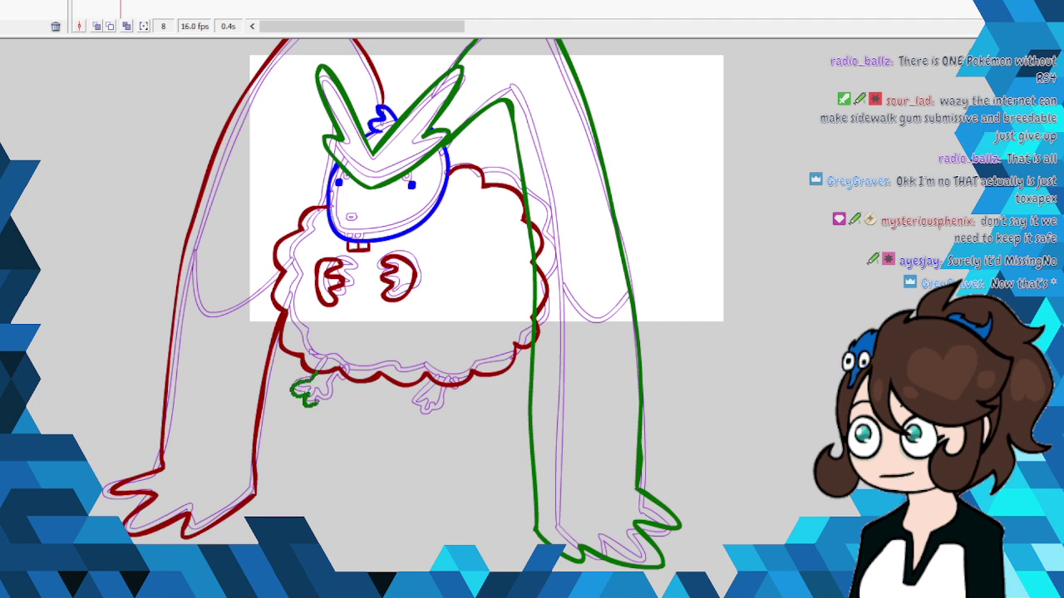
pyautogui.moveTo(329, 390); pyautogui.dragTo(336, 375)
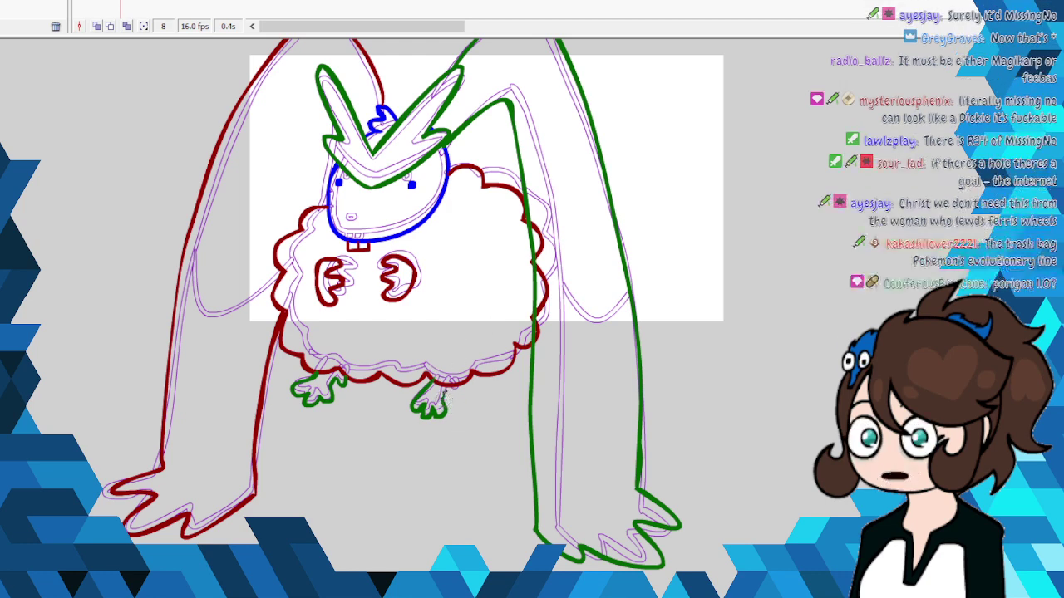
pyautogui.scroll(4, 453, 388)
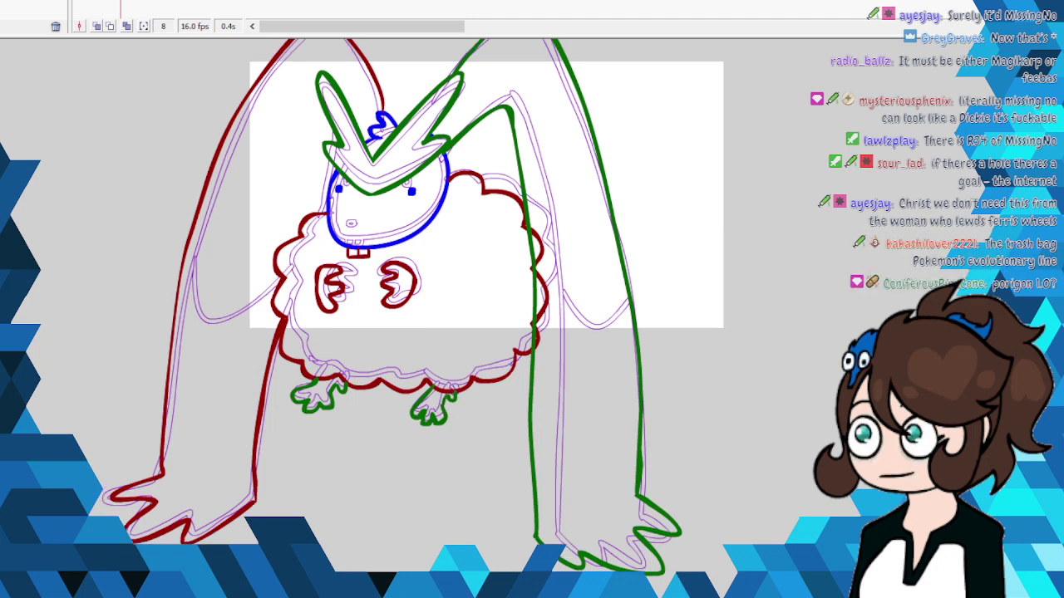
pyautogui.scroll(-1, 453, 387)
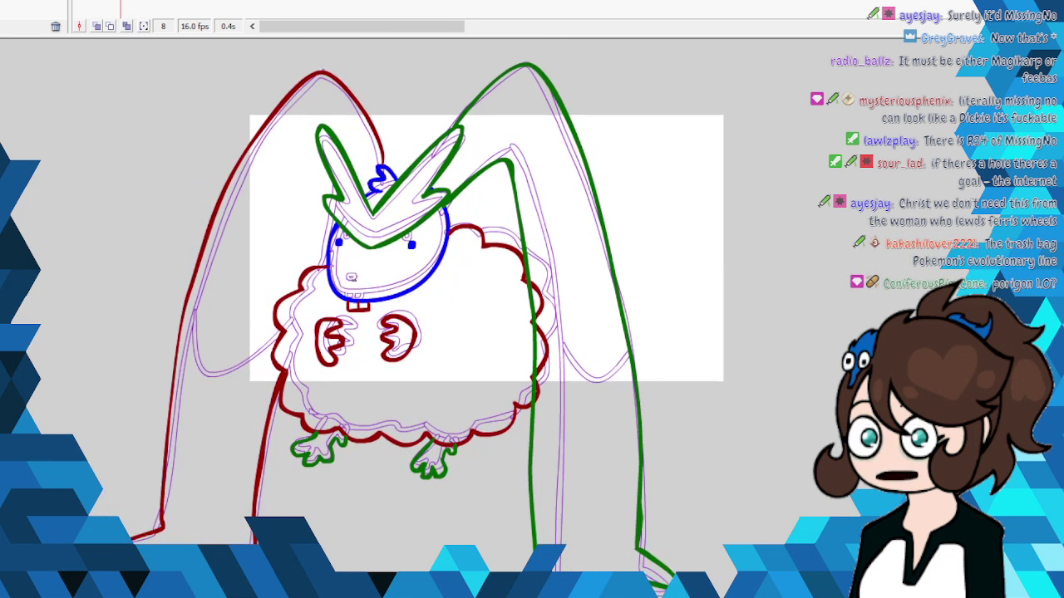
# Step: Hide the outlined sketch and cut the dark red wool segments that overlap the right ear
pyautogui.hotkey('alt', 'shift', 'o')
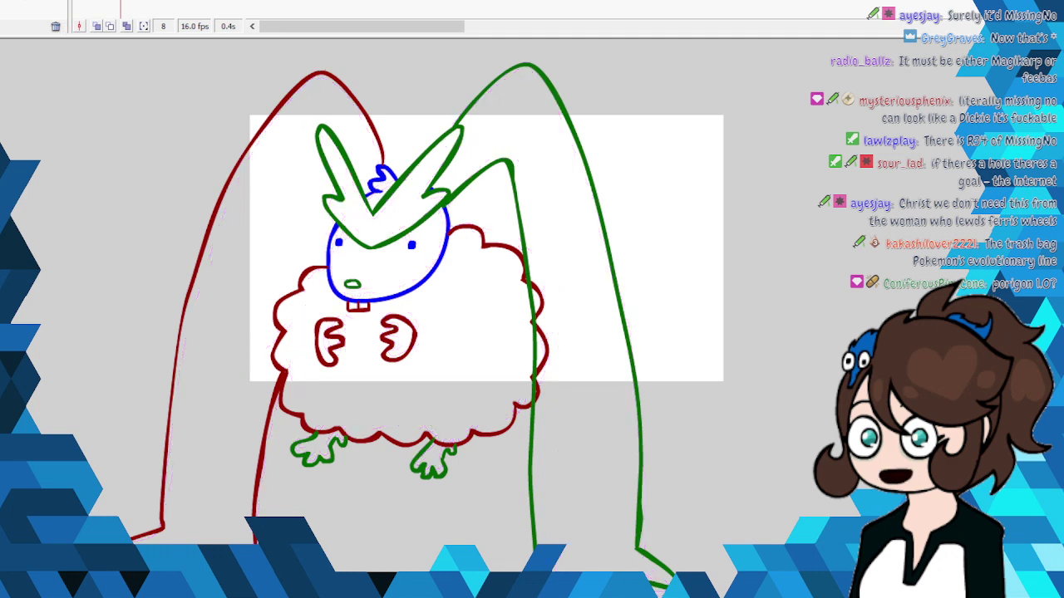
pyautogui.rightClick(537, 291)
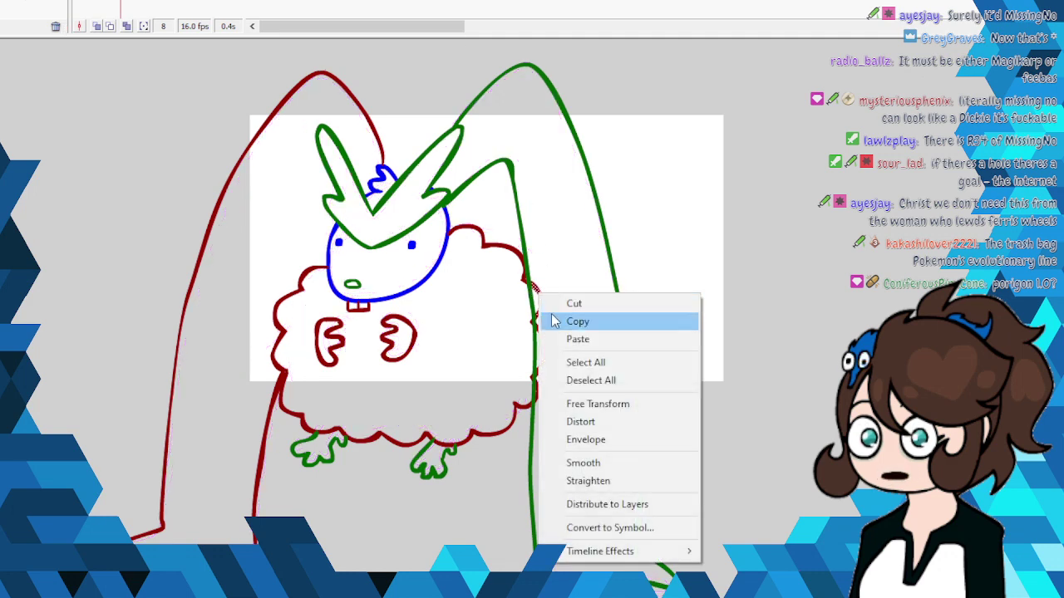
pyautogui.click(555, 322)
pyautogui.rightClick(555, 333)
pyautogui.rightClick(538, 305)
pyautogui.click(550, 316)
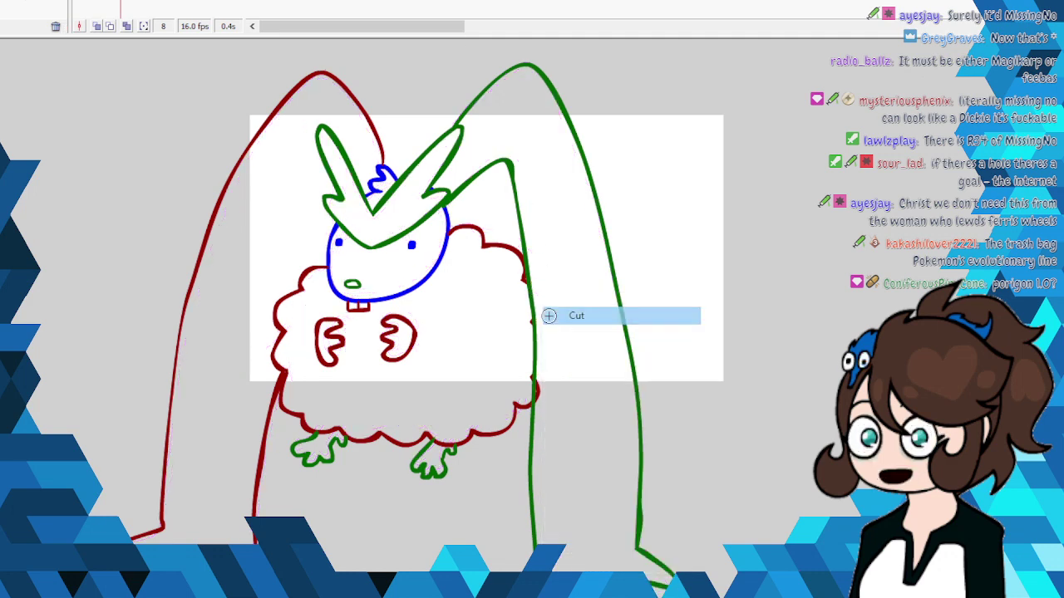
pyautogui.rightClick(536, 121)
pyautogui.click(582, 131)
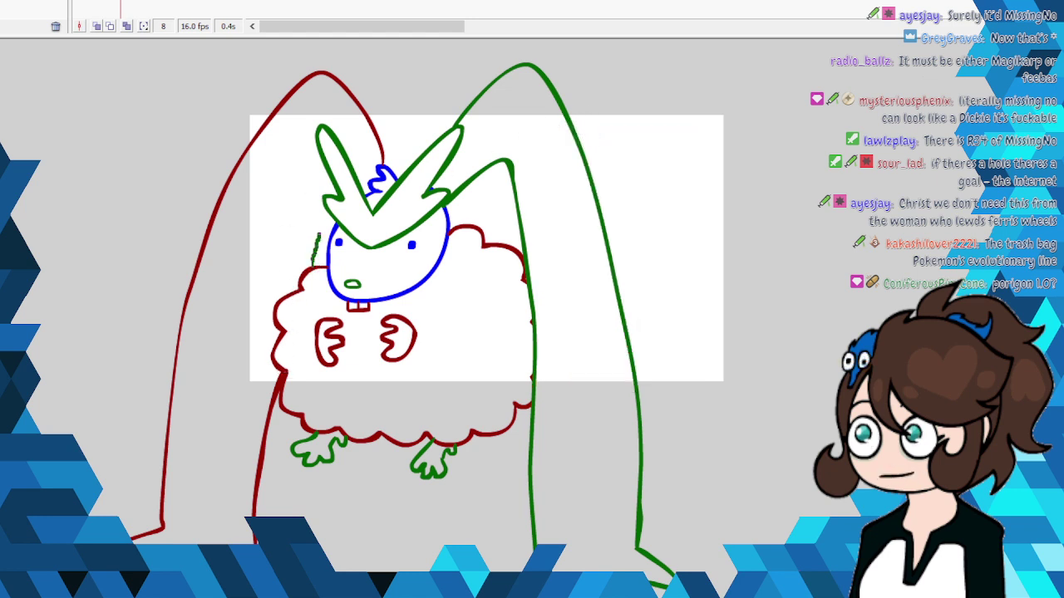
# Step: Draw a short green ear edge behind the head's left side and an arched blue line across each long ear
pyautogui.moveTo(292, 150)
pyautogui.mouseDown()
pyautogui.moveTo(218, 324)
pyautogui.moveTo(218, 487)
pyautogui.moveTo(224, 474)
pyautogui.mouseUp()
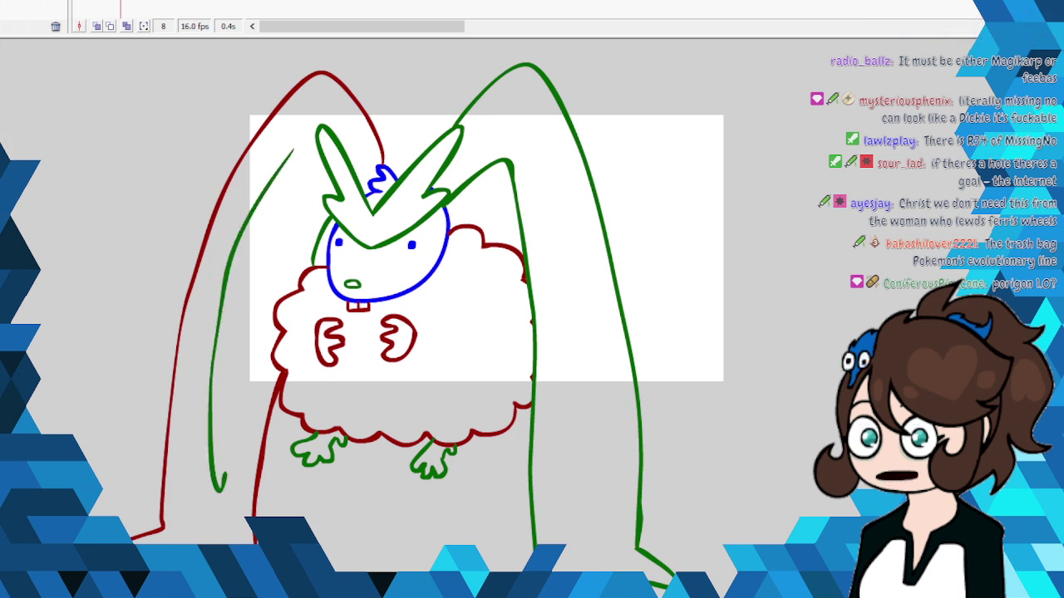
pyautogui.hotkey('ctrl', 'z')
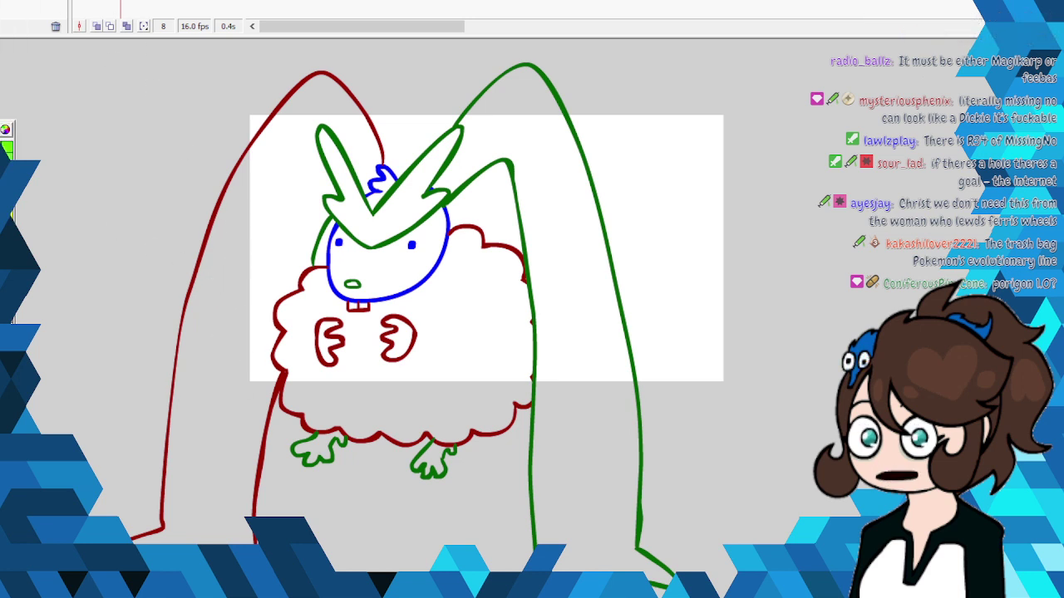
pyautogui.moveTo(216, 265)
pyautogui.mouseDown()
pyautogui.moveTo(244, 312)
pyautogui.moveTo(272, 404)
pyautogui.mouseUp()
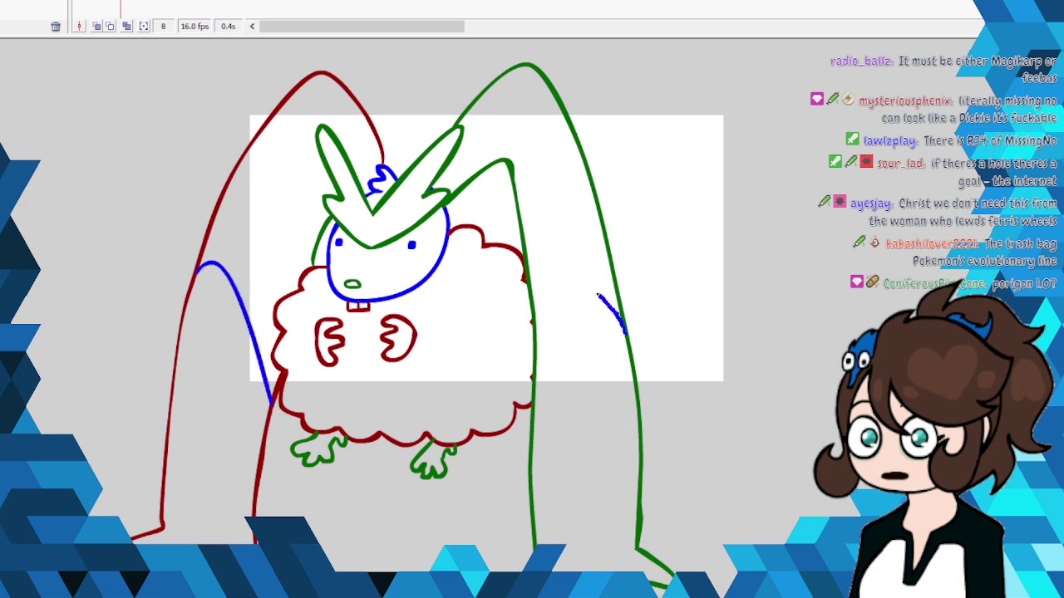
pyautogui.moveTo(597, 295); pyautogui.dragTo(549, 352)
pyautogui.moveTo(533, 404); pyautogui.dragTo(533, 410)
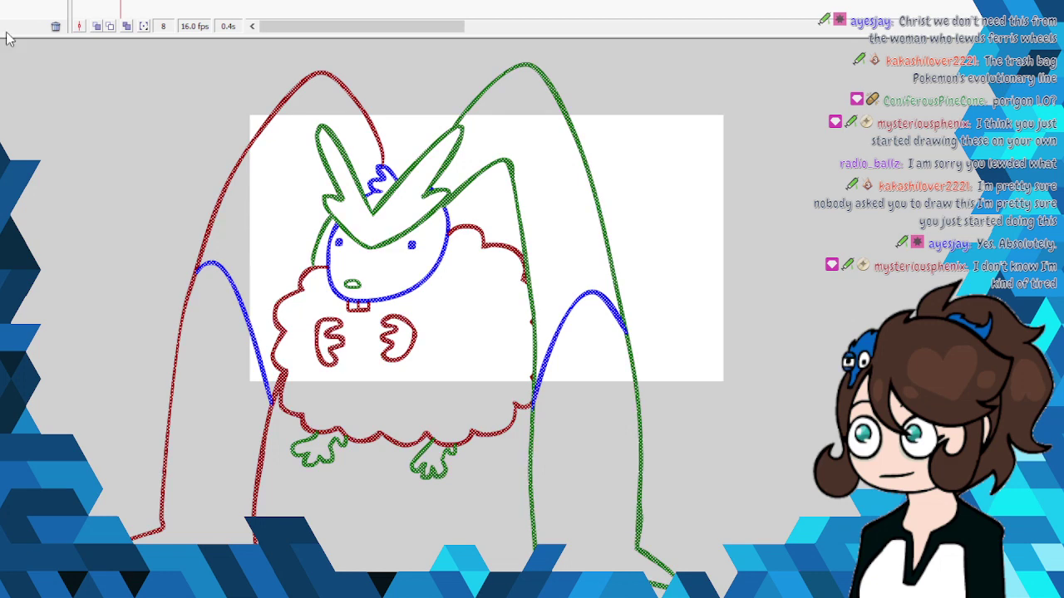
# Step: Recolour all of the creature's line art black and deselect it
pyautogui.hotkey('ctrl', 'a')
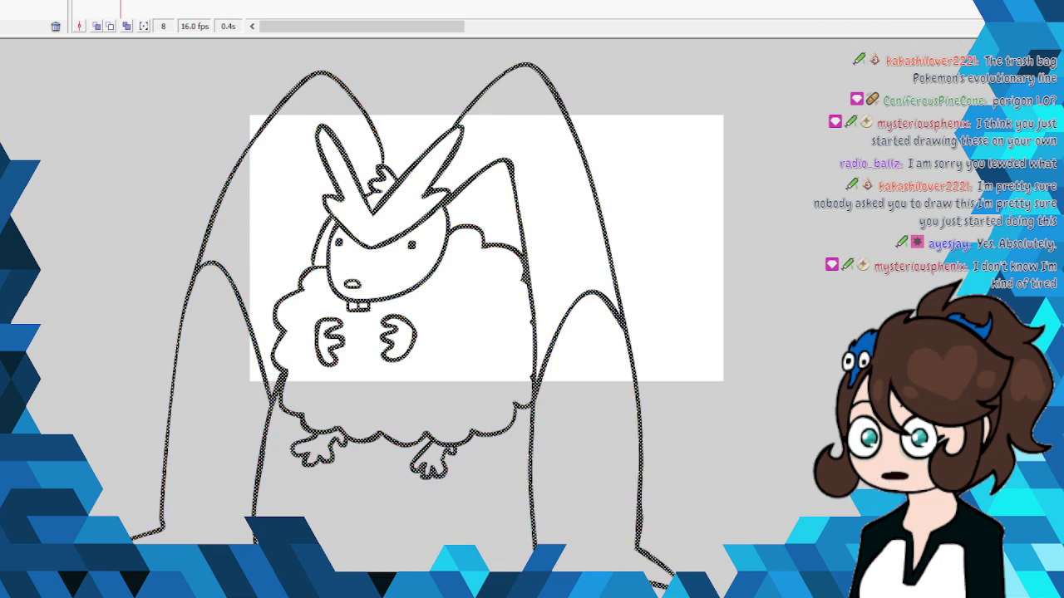
pyautogui.hotkey('ctrl', 'shift', 'a')
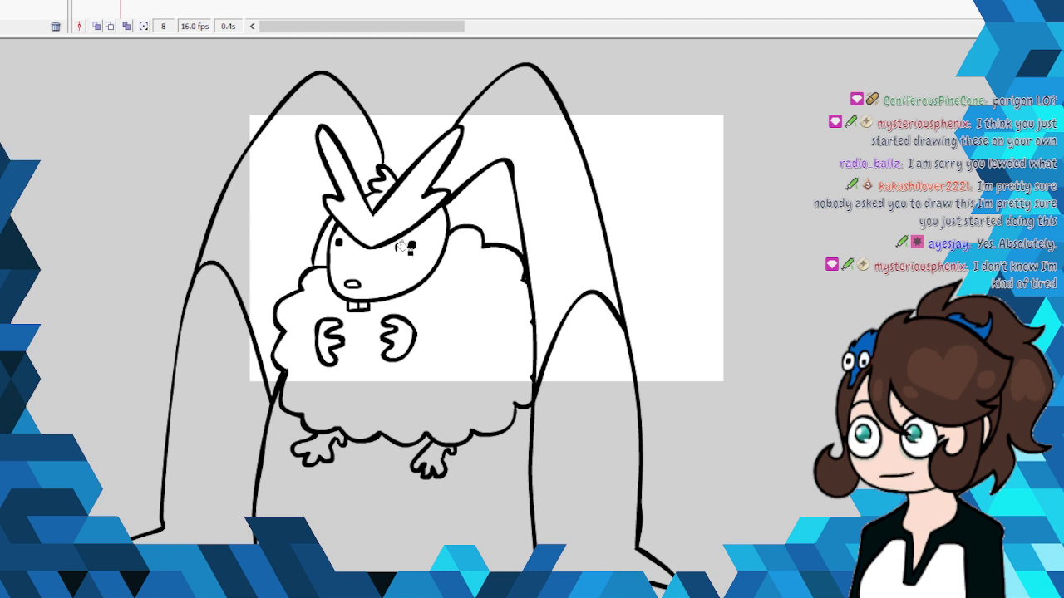
# Step: Fill the creature's face, hair tuft, paws, feet and the upper parts of both long ears with brown
pyautogui.click(384, 210)
pyautogui.click(380, 193)
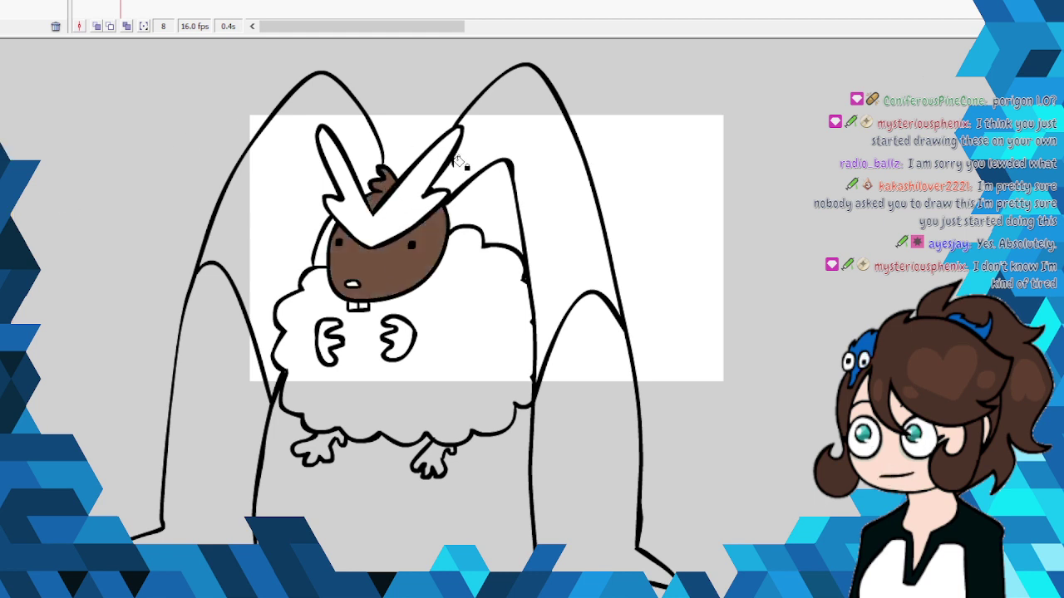
pyautogui.click(331, 343)
pyautogui.click(398, 334)
pyautogui.click(428, 455)
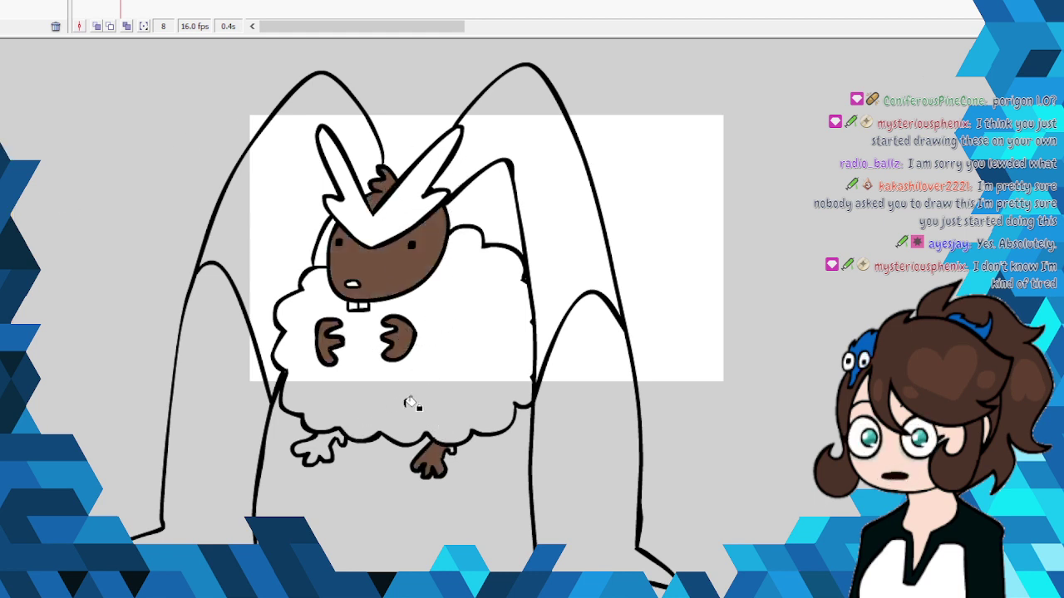
pyautogui.click(324, 444)
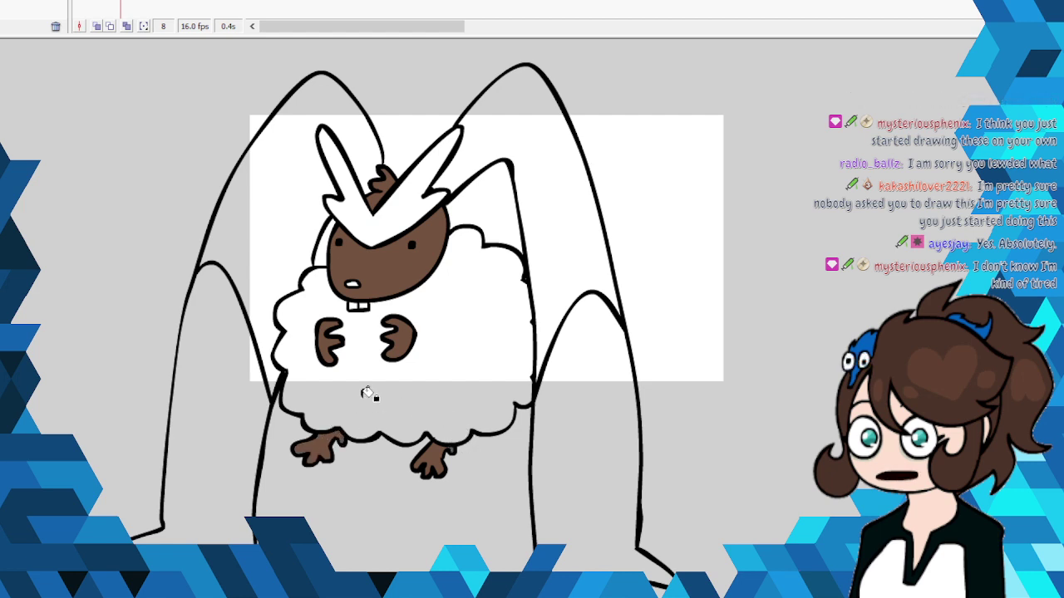
pyautogui.click(553, 119)
pyautogui.click(322, 109)
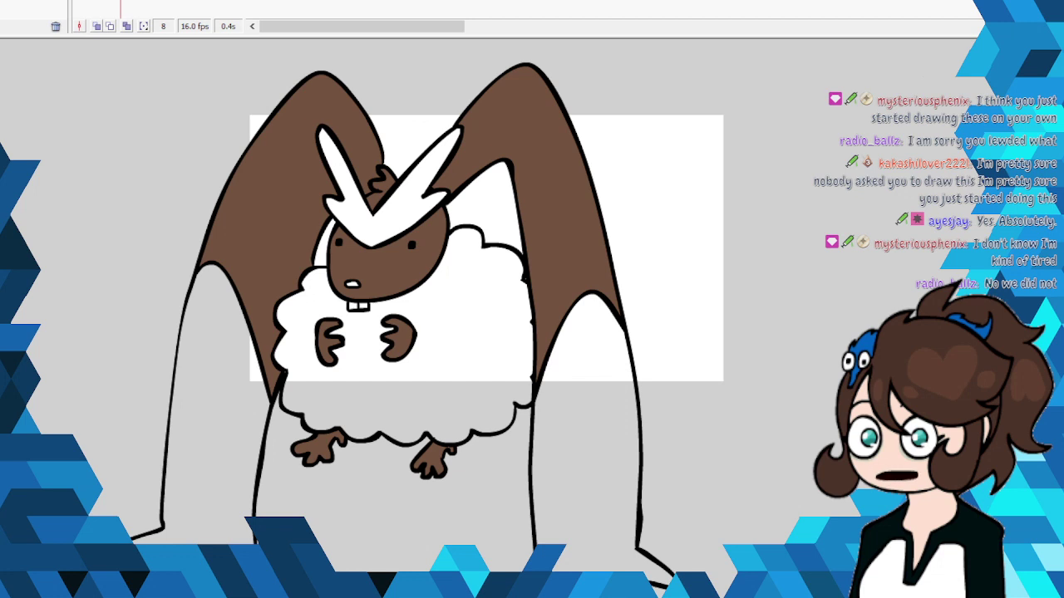
# Step: Fill the lower ears, the V-shaped brow crest and the woolly body with olive yellow
pyautogui.click(579, 343)
pyautogui.click(231, 401)
pyautogui.click(389, 215)
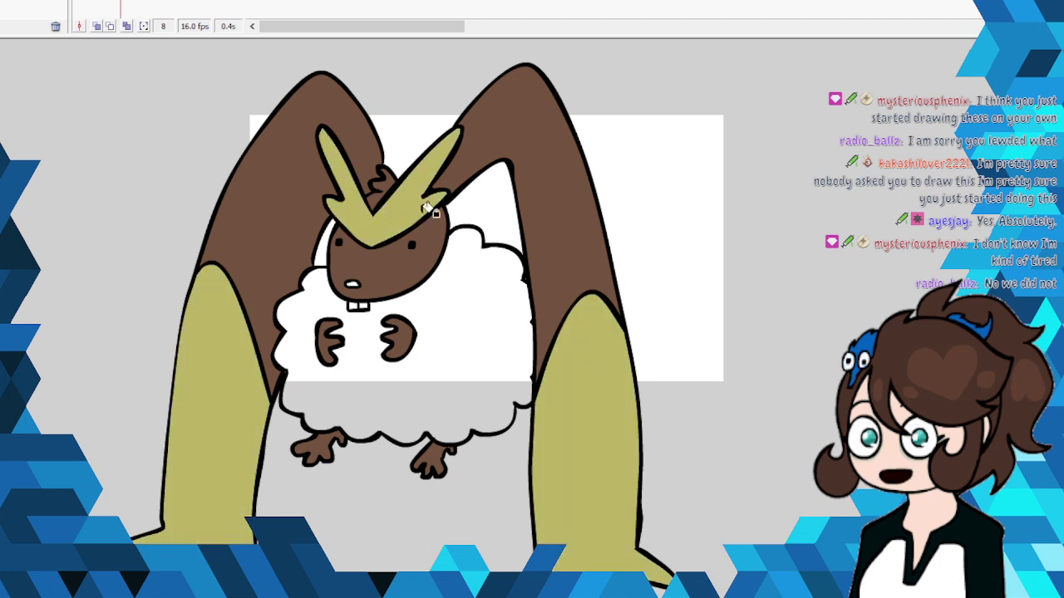
pyautogui.click(478, 300)
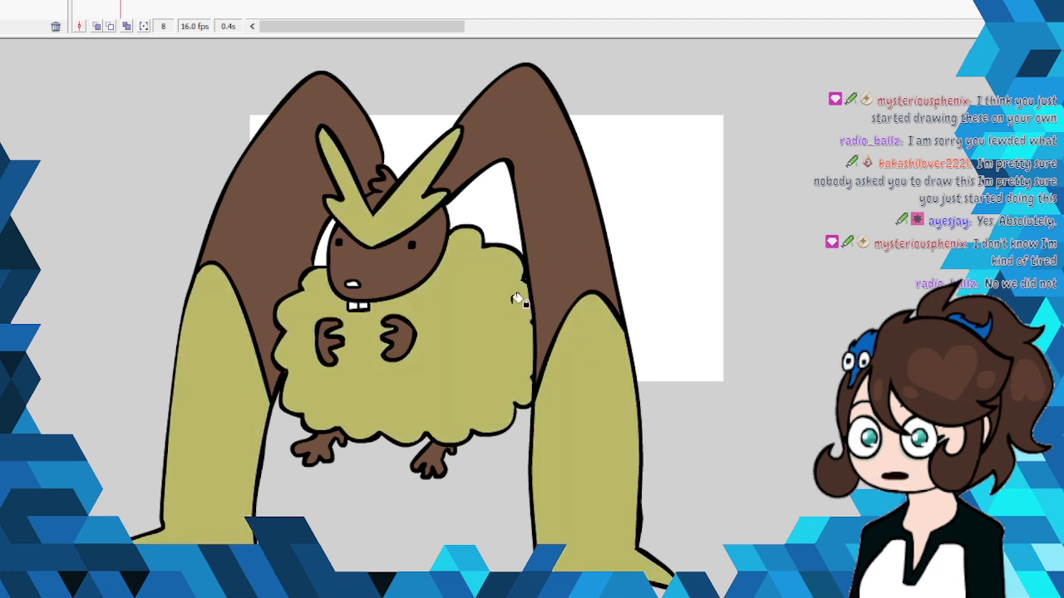
# Step: Refill the woolly body, the V-shaped brow crest and the lower ears with a lighter cream yellow
pyautogui.click(486, 302)
pyautogui.click(579, 409)
pyautogui.click(422, 203)
pyautogui.click(223, 394)
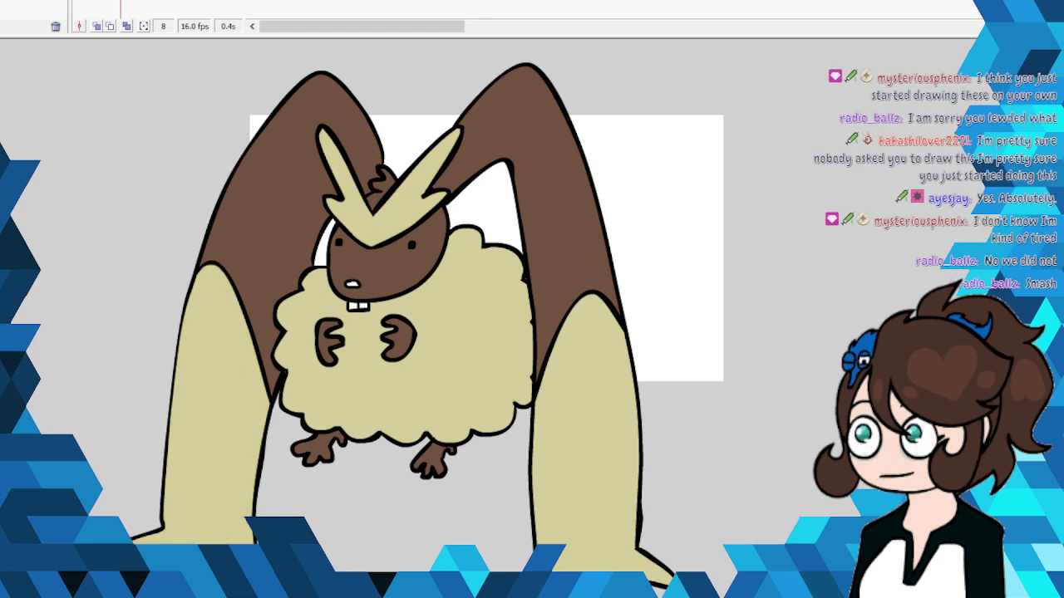
pyautogui.click(406, 398)
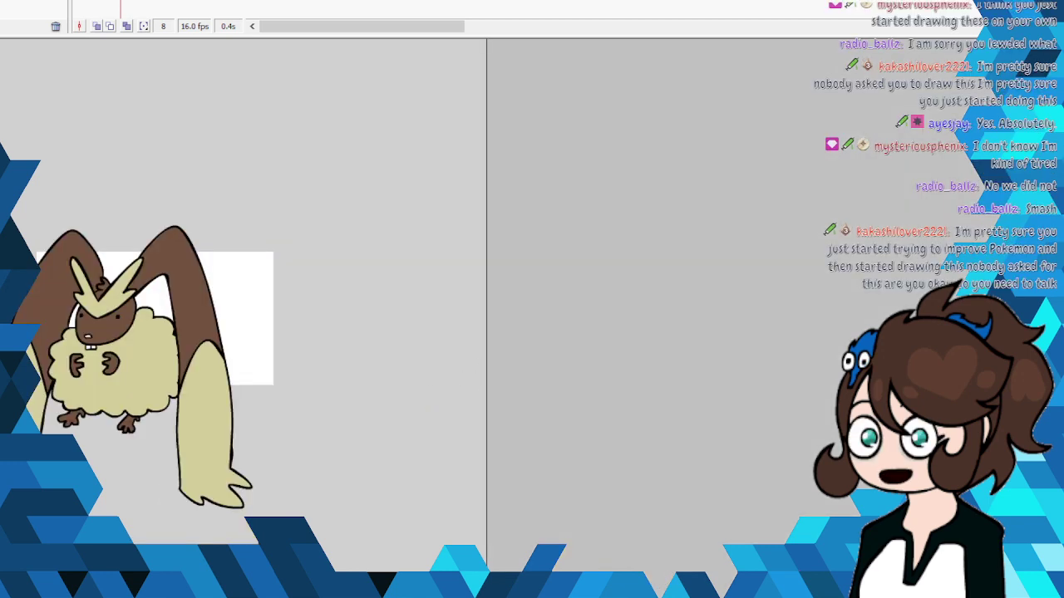
pyautogui.moveTo(18, 198)
pyautogui.mouseDown()
pyautogui.moveTo(334, 491)
pyautogui.moveTo(362, 572)
pyautogui.mouseUp()
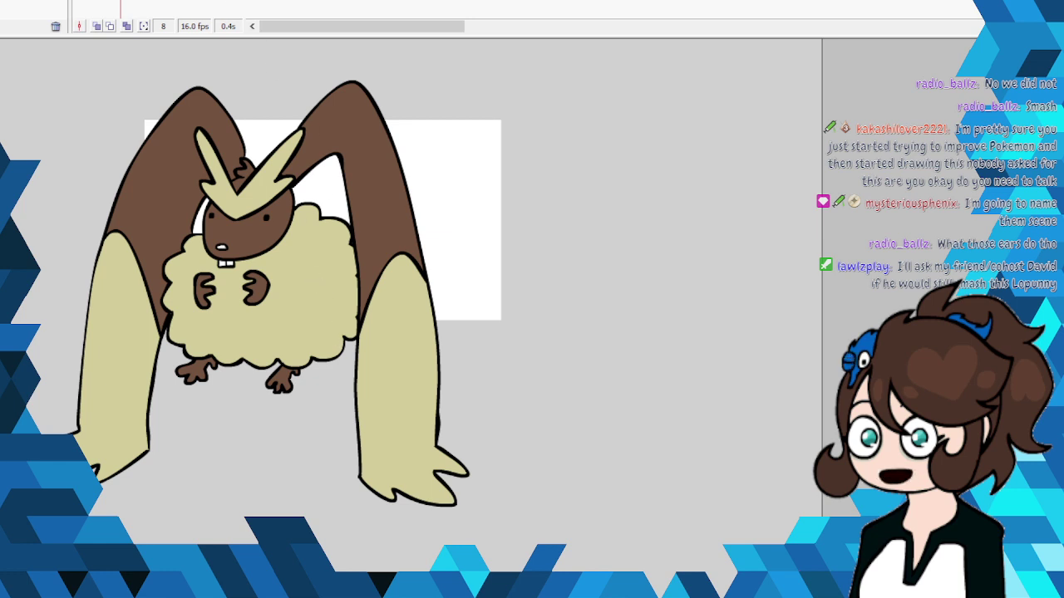
# Step: Insert blank keyframes at frames 9 and 10 to get an empty canvas for a new drawing
pyautogui.rightClick(133, 3)
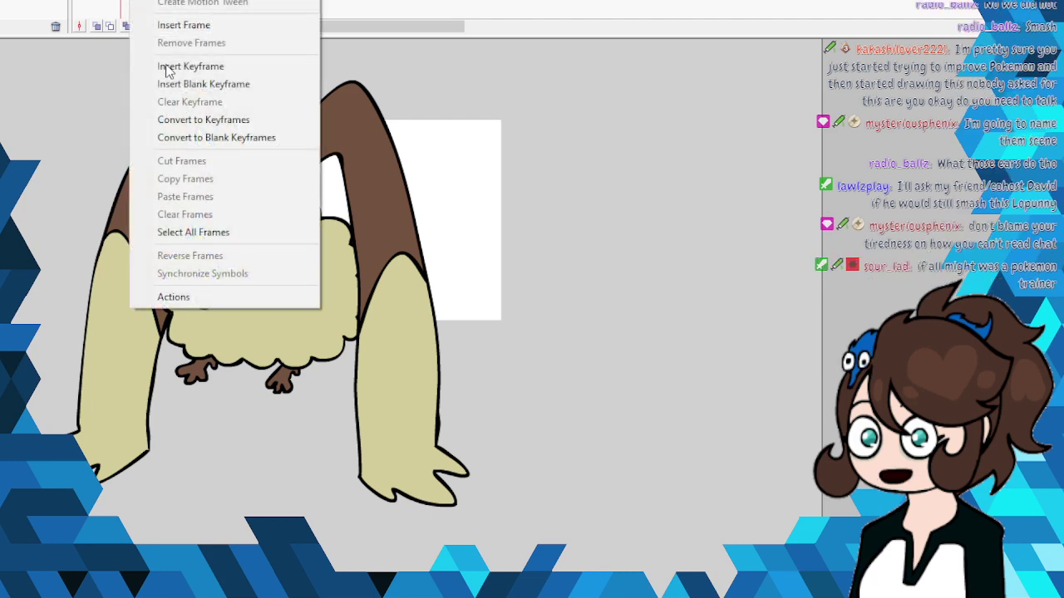
pyautogui.click(191, 84)
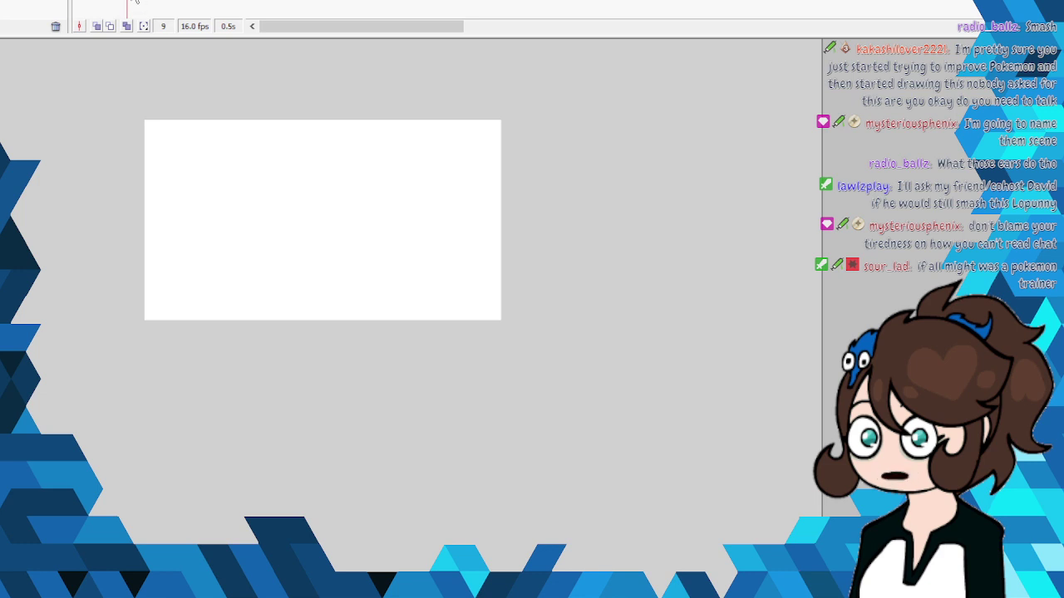
pyautogui.rightClick(133, 3)
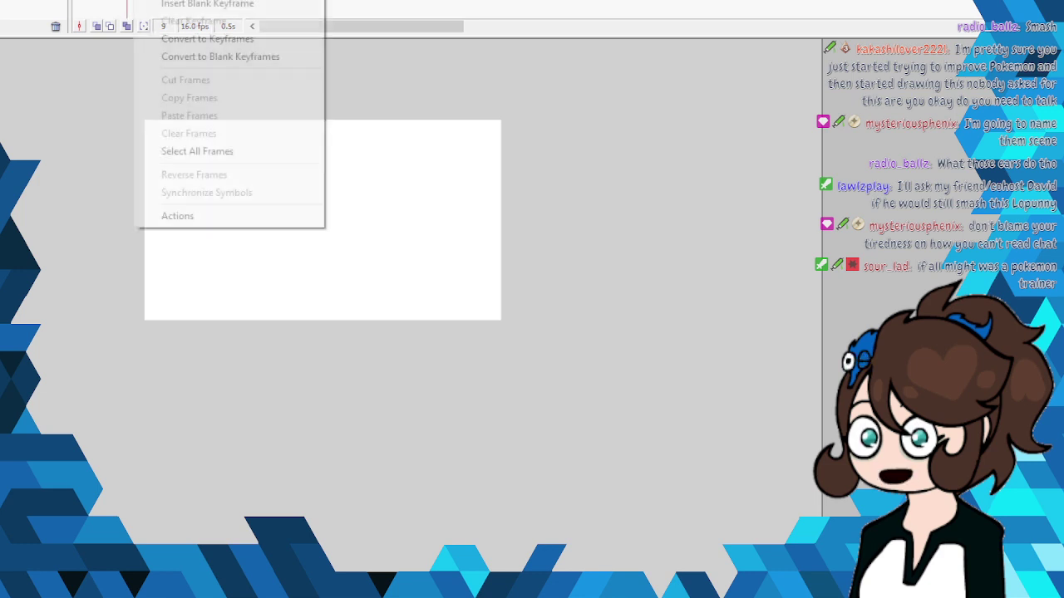
pyautogui.click(221, 5)
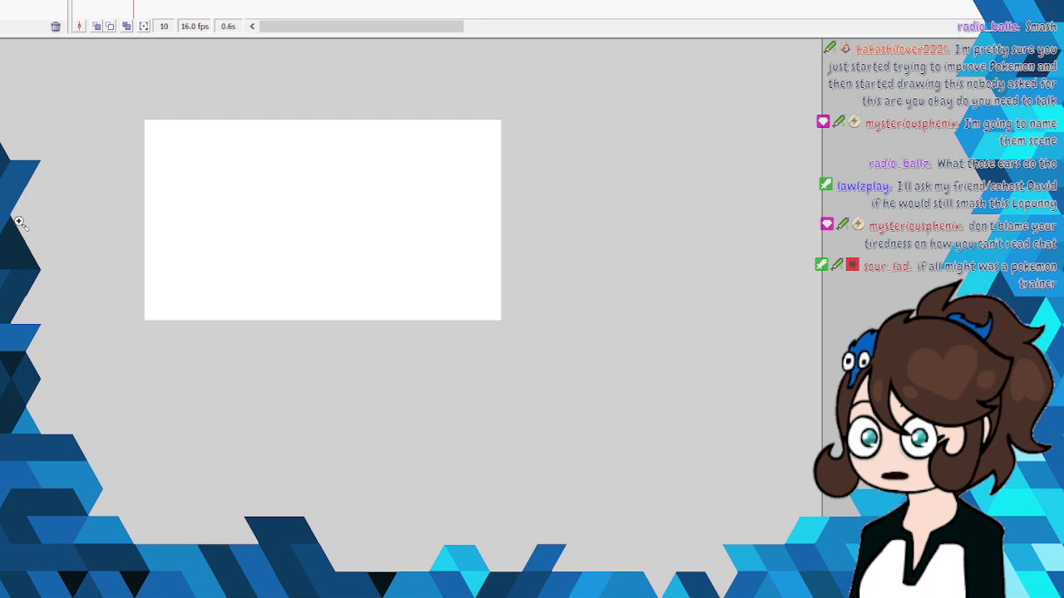
pyautogui.click(432, 242)
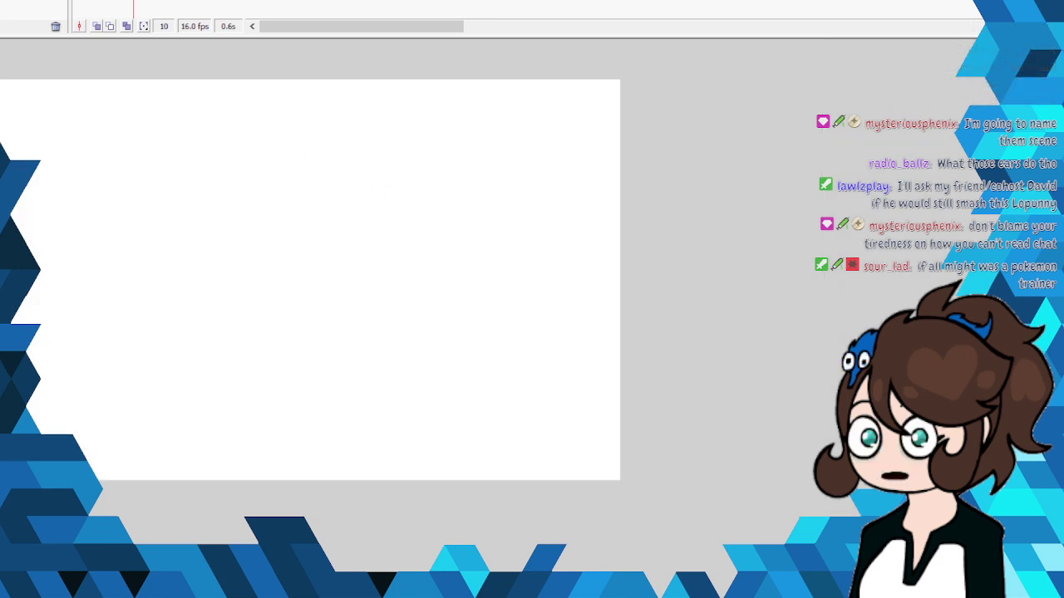
pyautogui.hscroll(-5, 422, 279)
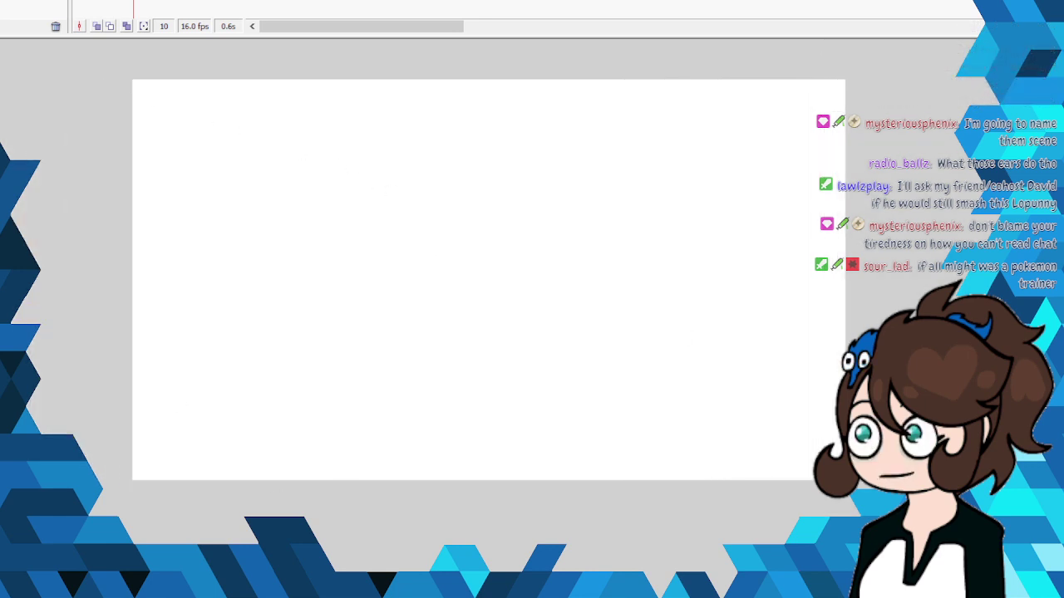
pyautogui.scroll(5, 489, 333)
pyautogui.scroll(-3, 489, 333)
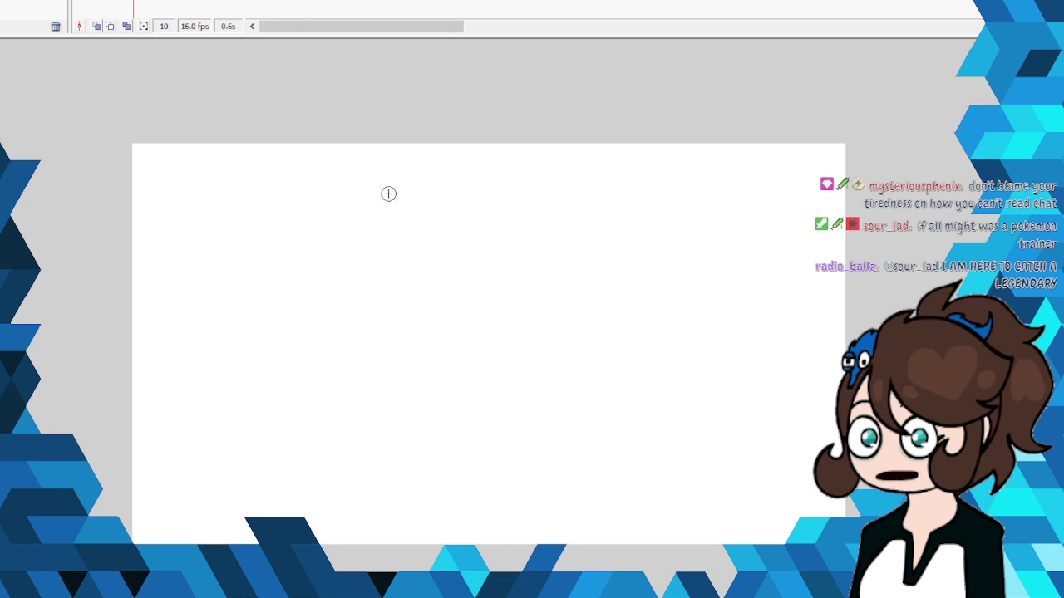
pyautogui.moveTo(430, 292)
pyautogui.mouseDown()
pyautogui.moveTo(410, 252)
pyautogui.moveTo(390, 247)
pyautogui.moveTo(362, 253)
pyautogui.moveTo(343, 289)
pyautogui.moveTo(358, 328)
pyautogui.moveTo(402, 339)
pyautogui.moveTo(409, 374)
pyautogui.moveTo(467, 399)
pyautogui.moveTo(563, 374)
pyautogui.moveTo(590, 342)
pyautogui.moveTo(601, 302)
pyautogui.moveTo(568, 318)
pyautogui.mouseUp()
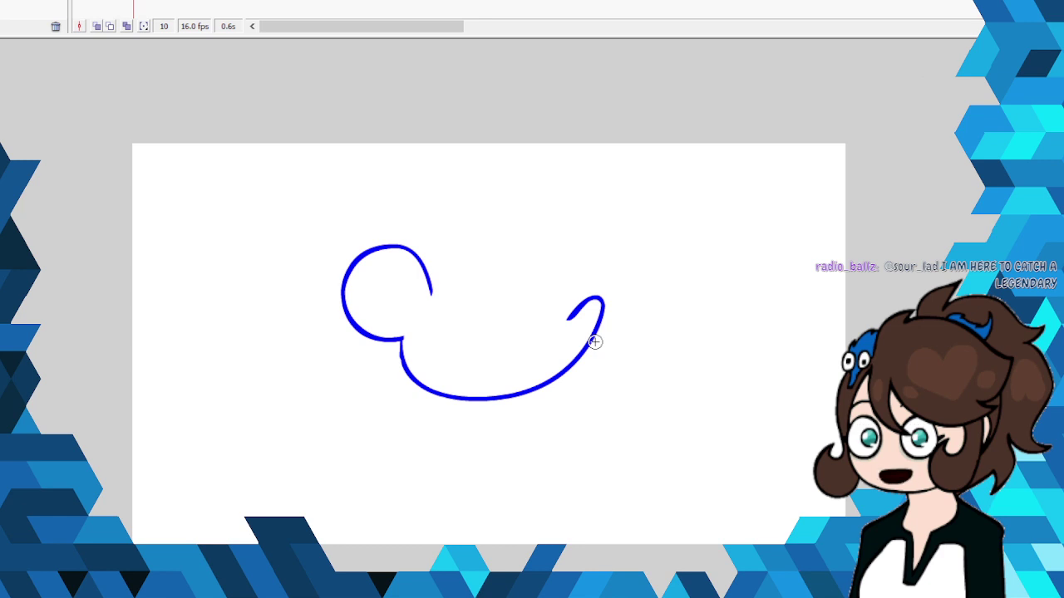
pyautogui.hotkey('ctrl', 'z')
pyautogui.hotkey('ctrl', 'z')
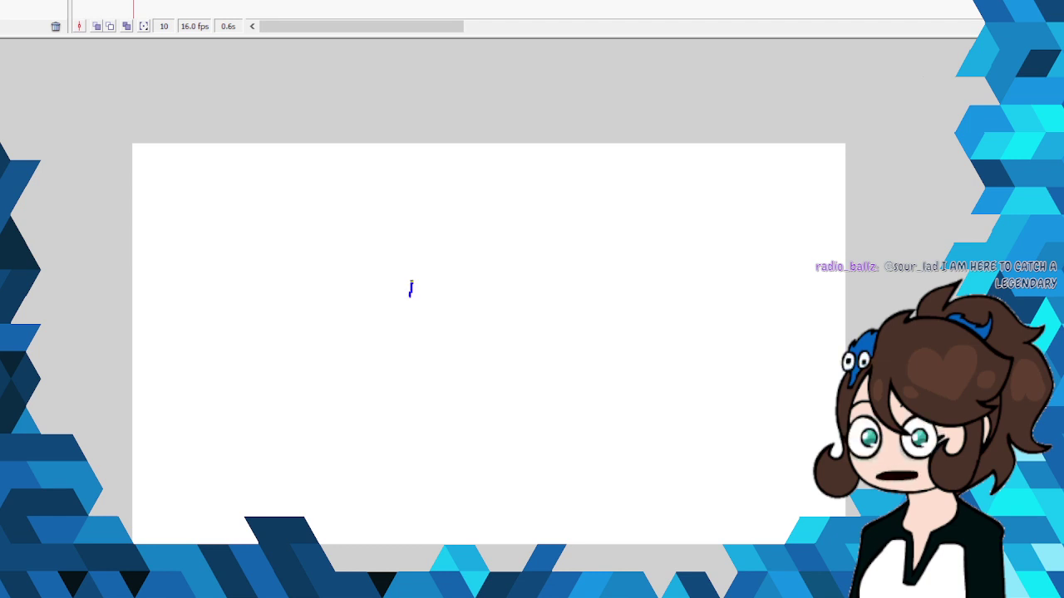
# Step: Sketch in blue a round head, a larger oval body overlapping it, and a rounded hind leg with a small foot beneath
pyautogui.moveTo(411, 288)
pyautogui.mouseDown()
pyautogui.moveTo(408, 251)
pyautogui.moveTo(381, 228)
pyautogui.moveTo(343, 236)
pyautogui.moveTo(311, 288)
pyautogui.moveTo(336, 333)
pyautogui.moveTo(403, 320)
pyautogui.moveTo(414, 277)
pyautogui.moveTo(407, 241)
pyautogui.moveTo(324, 244)
pyautogui.moveTo(305, 301)
pyautogui.moveTo(339, 342)
pyautogui.moveTo(391, 336)
pyautogui.moveTo(413, 275)
pyautogui.mouseUp()
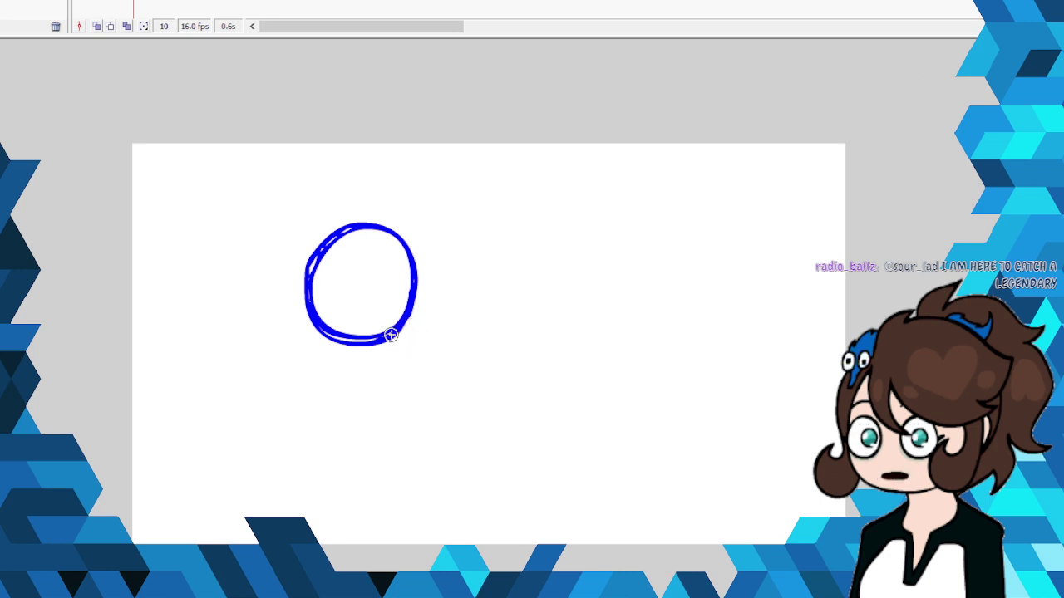
pyautogui.moveTo(381, 345)
pyautogui.mouseDown()
pyautogui.moveTo(379, 370)
pyautogui.moveTo(421, 404)
pyautogui.moveTo(493, 412)
pyautogui.moveTo(543, 332)
pyautogui.moveTo(478, 276)
pyautogui.moveTo(395, 315)
pyautogui.moveTo(393, 393)
pyautogui.moveTo(390, 319)
pyautogui.moveTo(403, 398)
pyautogui.moveTo(495, 414)
pyautogui.moveTo(532, 312)
pyautogui.moveTo(442, 382)
pyautogui.moveTo(422, 442)
pyautogui.moveTo(492, 433)
pyautogui.mouseUp()
pyautogui.moveTo(490, 366)
pyautogui.mouseDown()
pyautogui.moveTo(453, 364)
pyautogui.moveTo(461, 409)
pyautogui.moveTo(470, 399)
pyautogui.mouseUp()
pyautogui.moveTo(420, 436)
pyautogui.mouseDown()
pyautogui.moveTo(515, 407)
pyautogui.moveTo(425, 384)
pyautogui.moveTo(420, 447)
pyautogui.mouseUp()
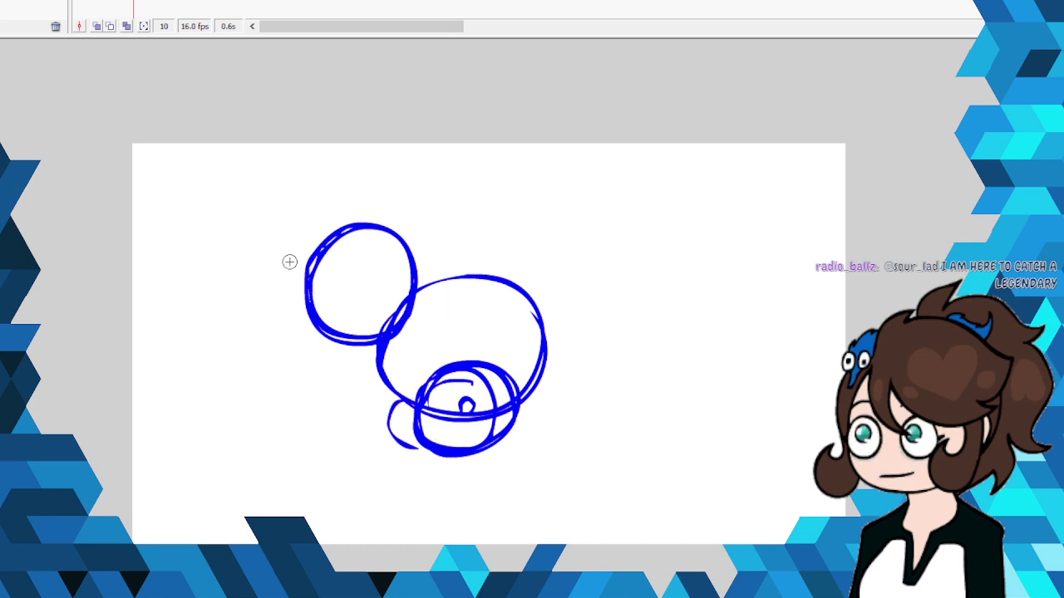
# Step: Sketch a blue rounded muzzle, two upright rabbit ears and a tiny eye on the head
pyautogui.moveTo(310, 255)
pyautogui.mouseDown()
pyautogui.moveTo(288, 285)
pyautogui.moveTo(297, 336)
pyautogui.moveTo(353, 346)
pyautogui.mouseUp()
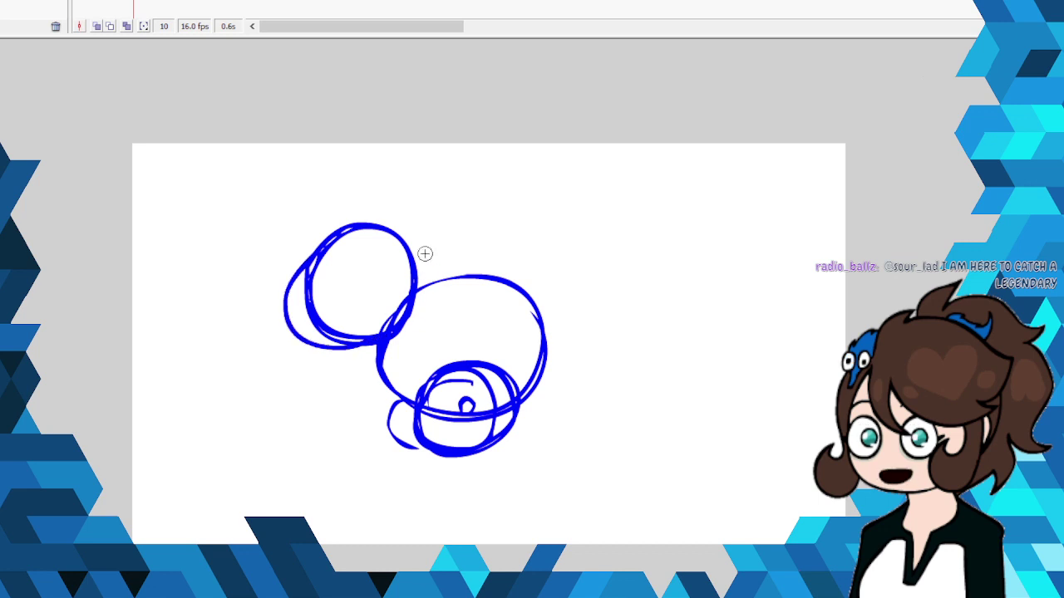
pyautogui.moveTo(367, 231)
pyautogui.mouseDown()
pyautogui.moveTo(424, 165)
pyautogui.moveTo(454, 182)
pyautogui.moveTo(377, 256)
pyautogui.mouseUp()
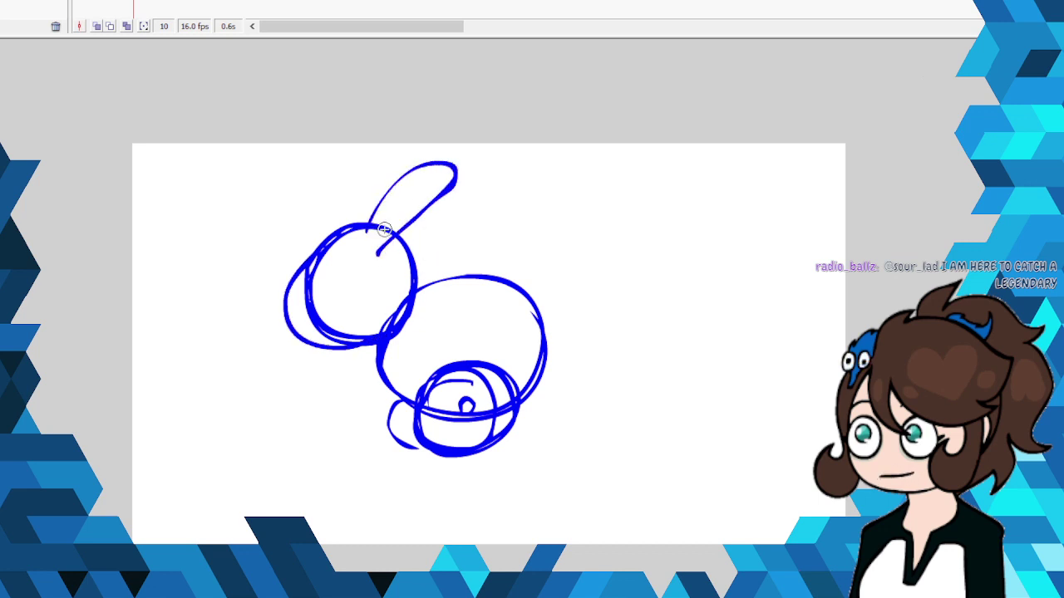
pyautogui.moveTo(379, 193); pyautogui.dragTo(341, 232)
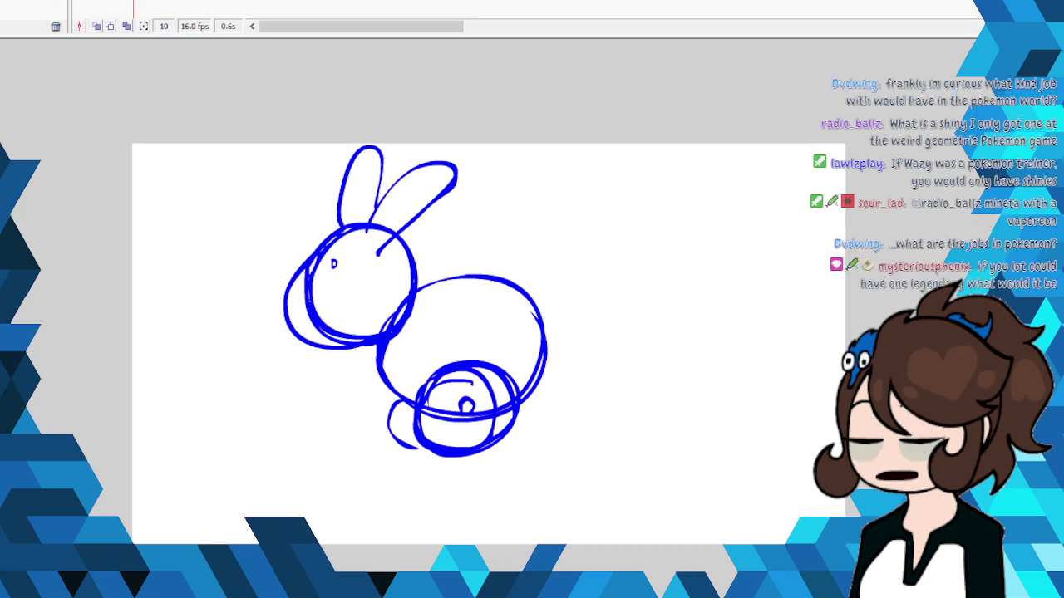
# Step: Show the rabbit sketch as outlines and trace the head and muzzle over it with a clean purple line
pyautogui.click(66, 0)
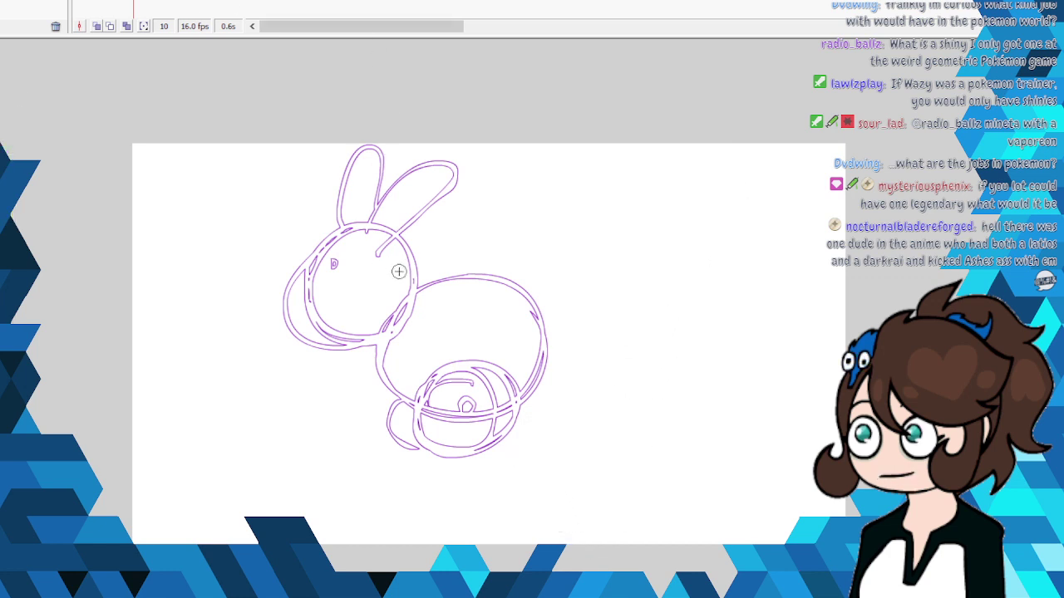
pyautogui.moveTo(420, 289)
pyautogui.mouseDown()
pyautogui.moveTo(406, 237)
pyautogui.moveTo(381, 221)
pyautogui.moveTo(348, 221)
pyautogui.moveTo(299, 268)
pyautogui.mouseUp()
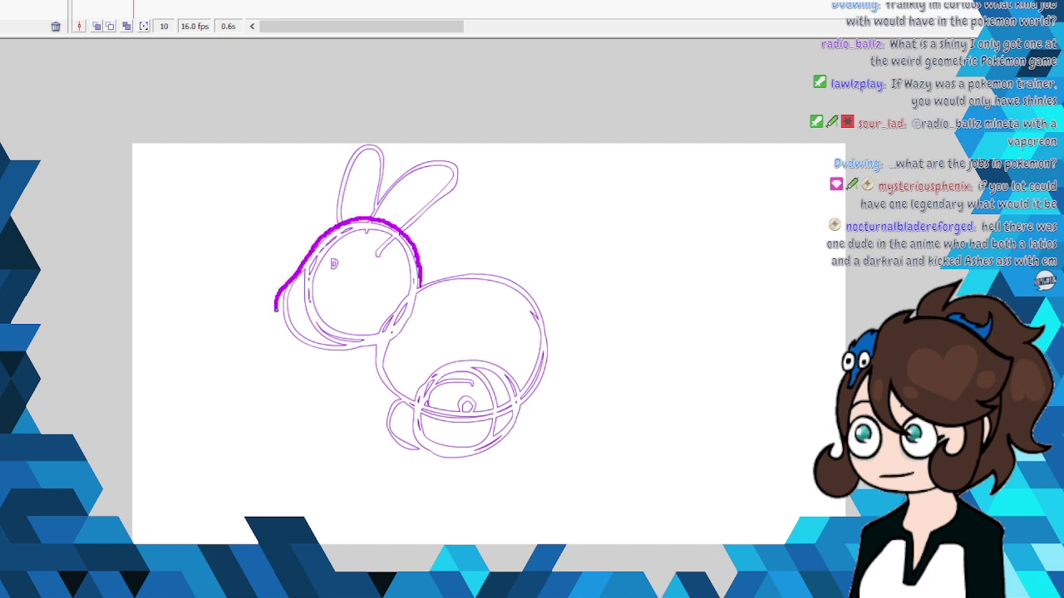
pyautogui.moveTo(275, 309)
pyautogui.mouseDown()
pyautogui.moveTo(328, 350)
pyautogui.moveTo(374, 346)
pyautogui.mouseUp()
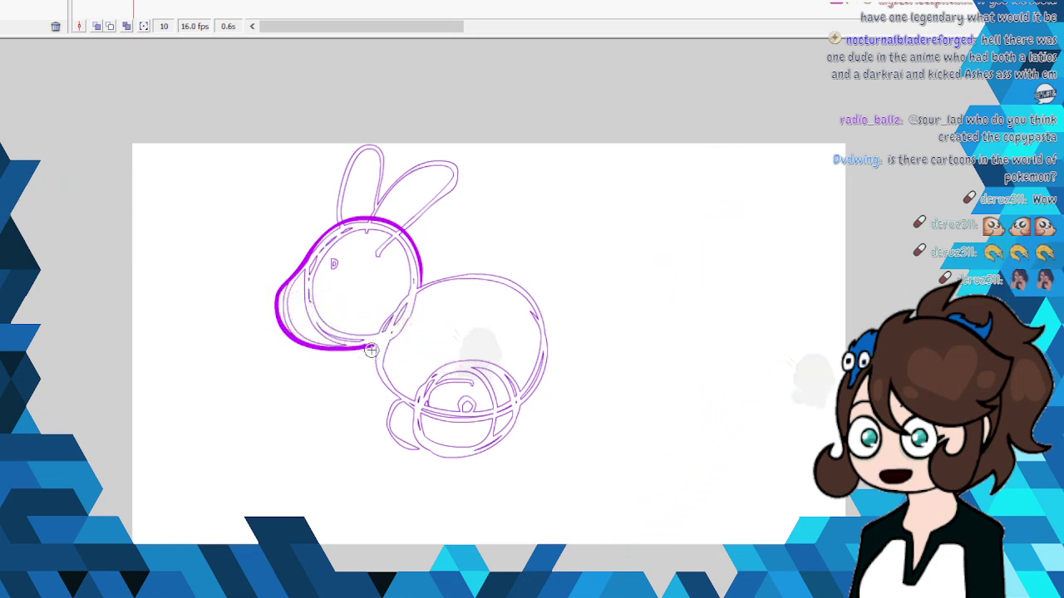
# Step: Trace the rabbit's body in purple and draw a scalloped, fluffy tail on its rump
pyautogui.moveTo(371, 348)
pyautogui.mouseDown()
pyautogui.moveTo(375, 387)
pyautogui.moveTo(412, 419)
pyautogui.moveTo(442, 426)
pyautogui.moveTo(511, 413)
pyautogui.moveTo(537, 390)
pyautogui.moveTo(551, 341)
pyautogui.mouseUp()
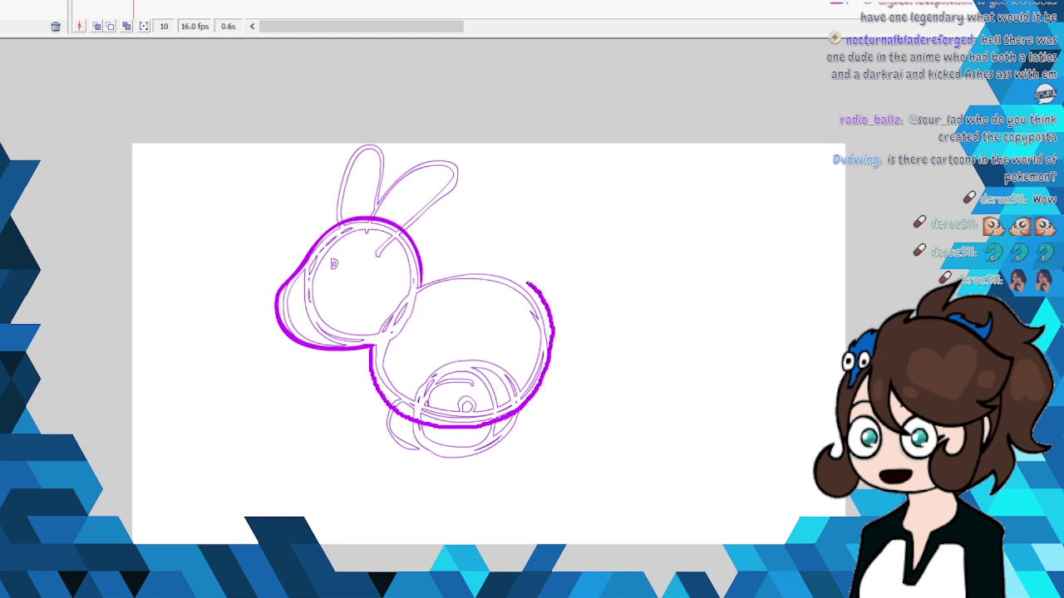
pyautogui.moveTo(528, 284)
pyautogui.mouseDown()
pyautogui.moveTo(492, 271)
pyautogui.moveTo(426, 283)
pyautogui.mouseUp()
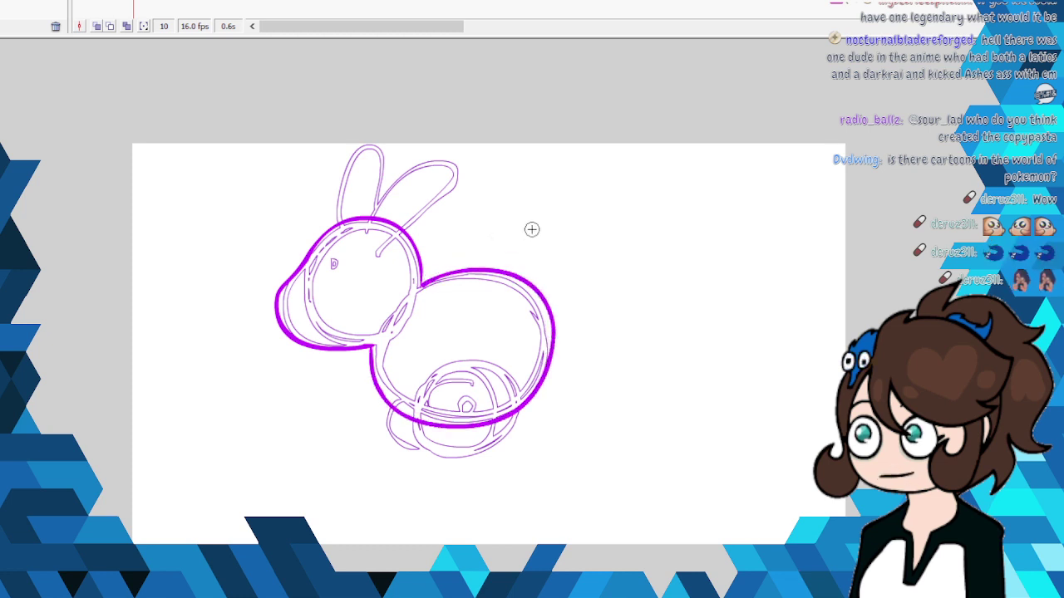
pyautogui.moveTo(527, 277)
pyautogui.mouseDown()
pyautogui.moveTo(534, 256)
pyautogui.moveTo(549, 257)
pyautogui.moveTo(565, 239)
pyautogui.moveTo(586, 264)
pyautogui.mouseUp()
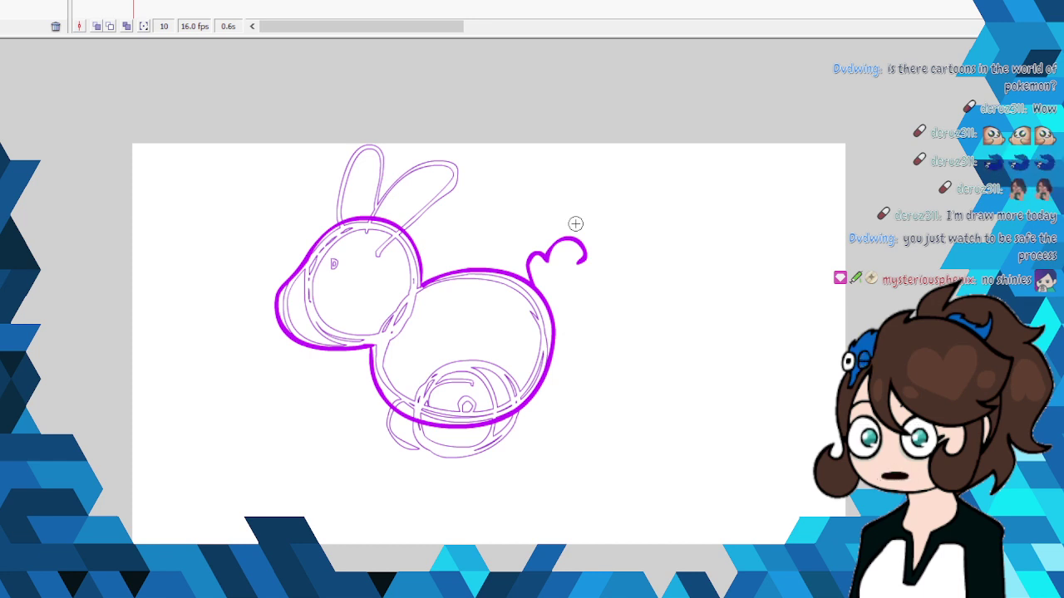
pyautogui.moveTo(581, 263)
pyautogui.mouseDown()
pyautogui.moveTo(605, 286)
pyautogui.moveTo(580, 301)
pyautogui.moveTo(588, 320)
pyautogui.moveTo(557, 325)
pyautogui.mouseUp()
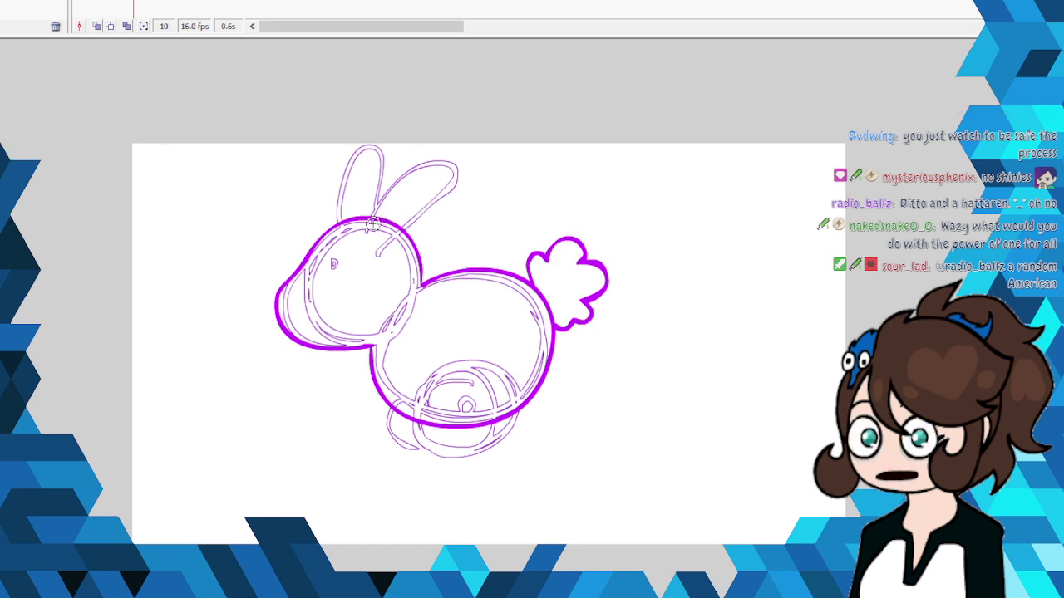
pyautogui.moveTo(367, 229)
pyautogui.mouseDown()
pyautogui.moveTo(412, 169)
pyautogui.moveTo(480, 149)
pyautogui.moveTo(487, 176)
pyautogui.moveTo(386, 251)
pyautogui.mouseUp()
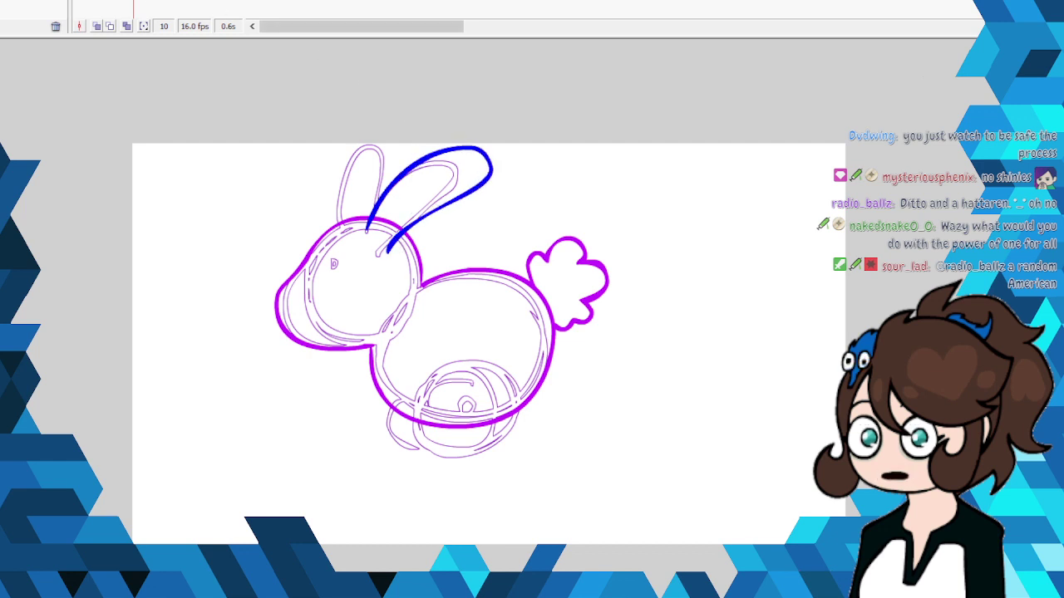
pyautogui.hotkey('ctrl', 'z')
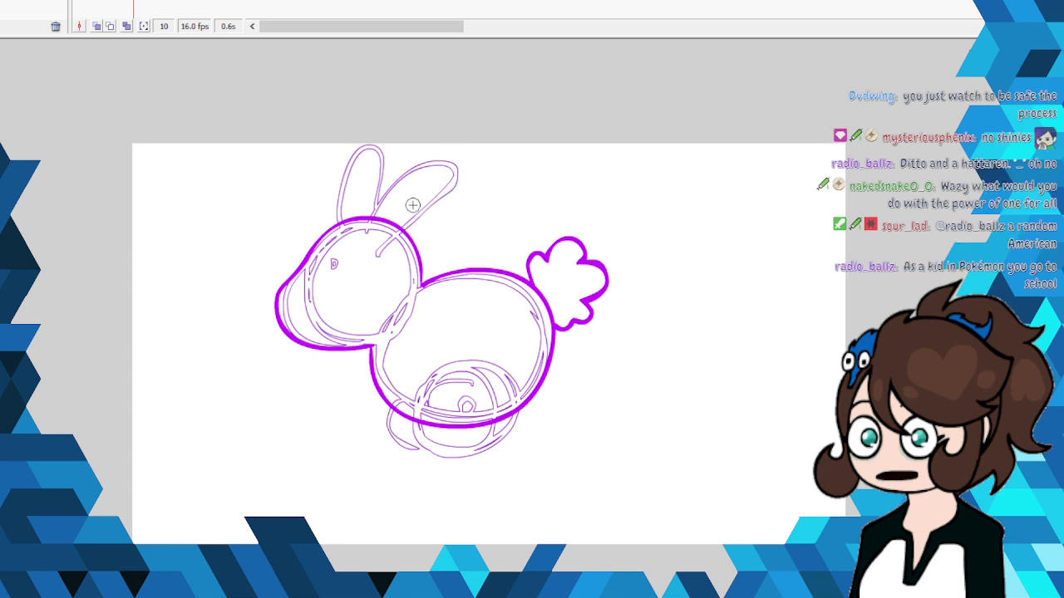
pyautogui.moveTo(371, 225)
pyautogui.mouseDown()
pyautogui.moveTo(407, 154)
pyautogui.moveTo(475, 113)
pyautogui.mouseUp()
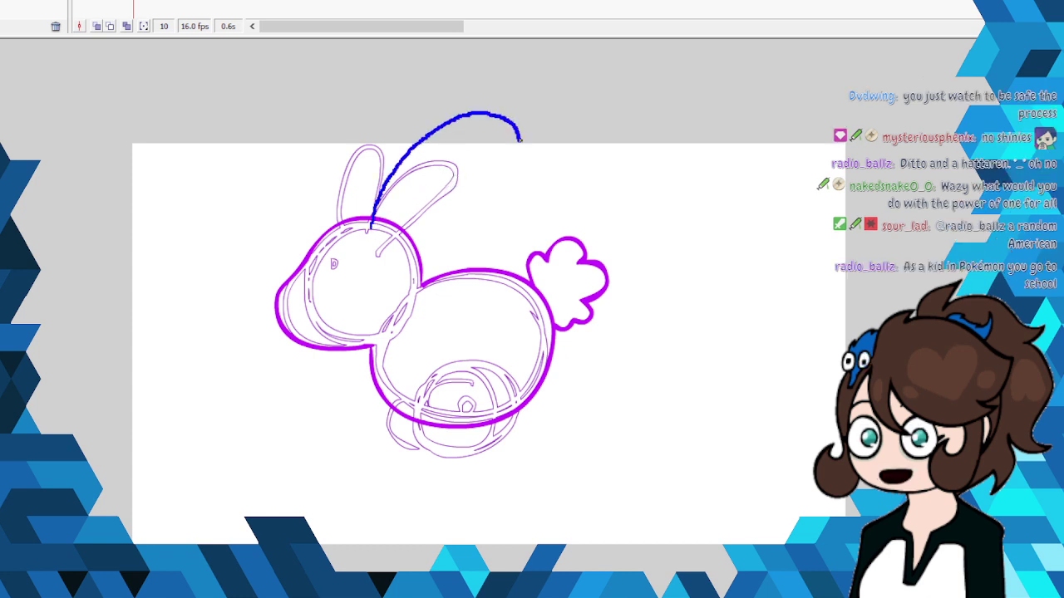
pyautogui.moveTo(472, 179); pyautogui.dragTo(397, 226)
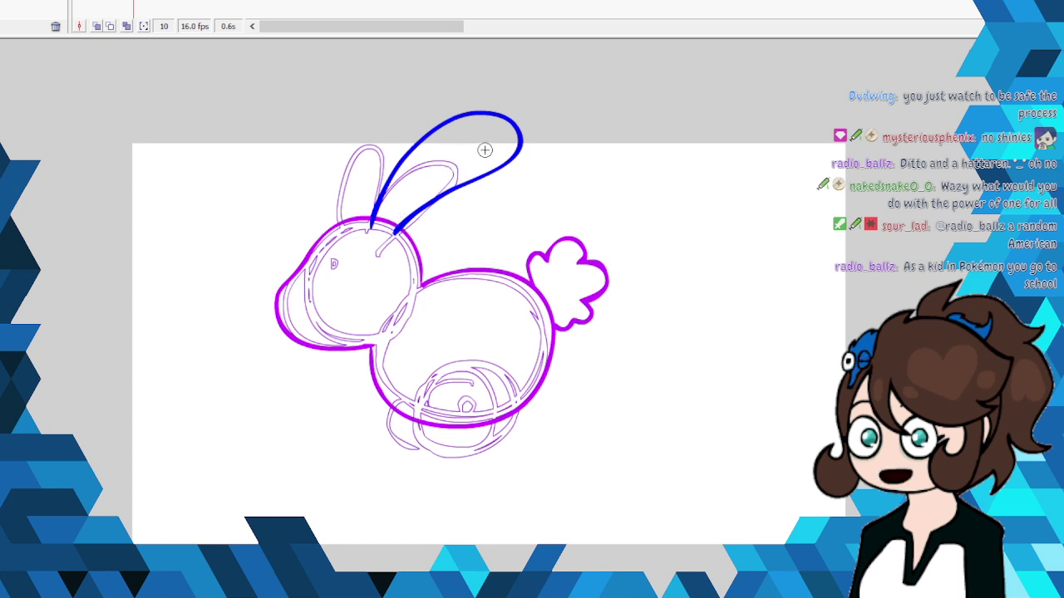
pyautogui.hotkey('ctrl', 'z')
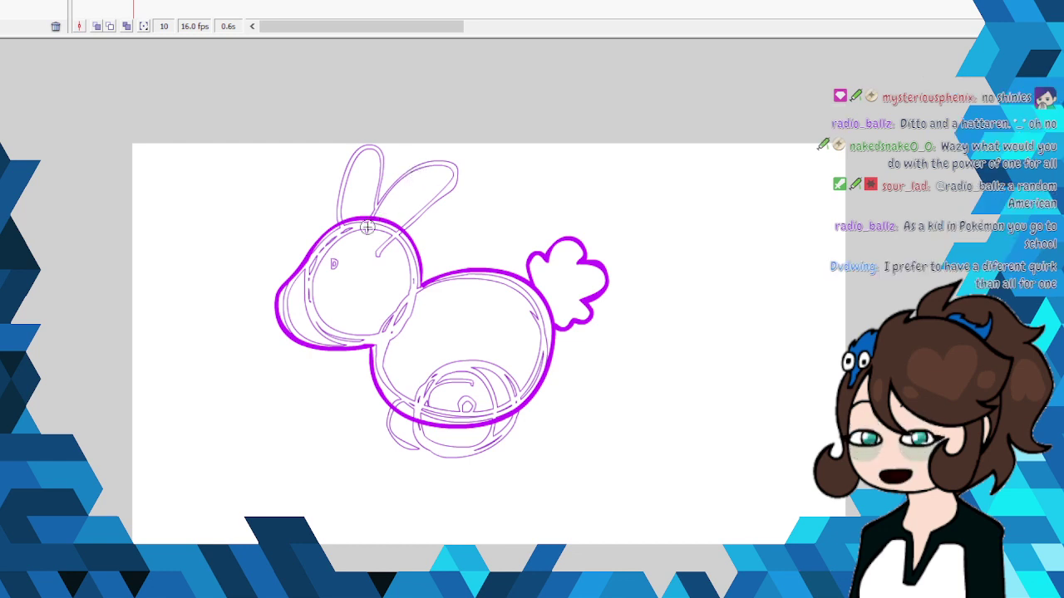
# Step: Draw the rabbit's two upright ears in blue, slightly larger than sketched, each with an inner-ear outline
pyautogui.moveTo(369, 225)
pyautogui.mouseDown()
pyautogui.moveTo(411, 160)
pyautogui.moveTo(439, 144)
pyautogui.moveTo(466, 160)
pyautogui.moveTo(465, 177)
pyautogui.moveTo(394, 235)
pyautogui.moveTo(371, 126)
pyautogui.moveTo(356, 116)
pyautogui.moveTo(334, 151)
pyautogui.mouseUp()
pyautogui.moveTo(342, 212); pyautogui.dragTo(344, 221)
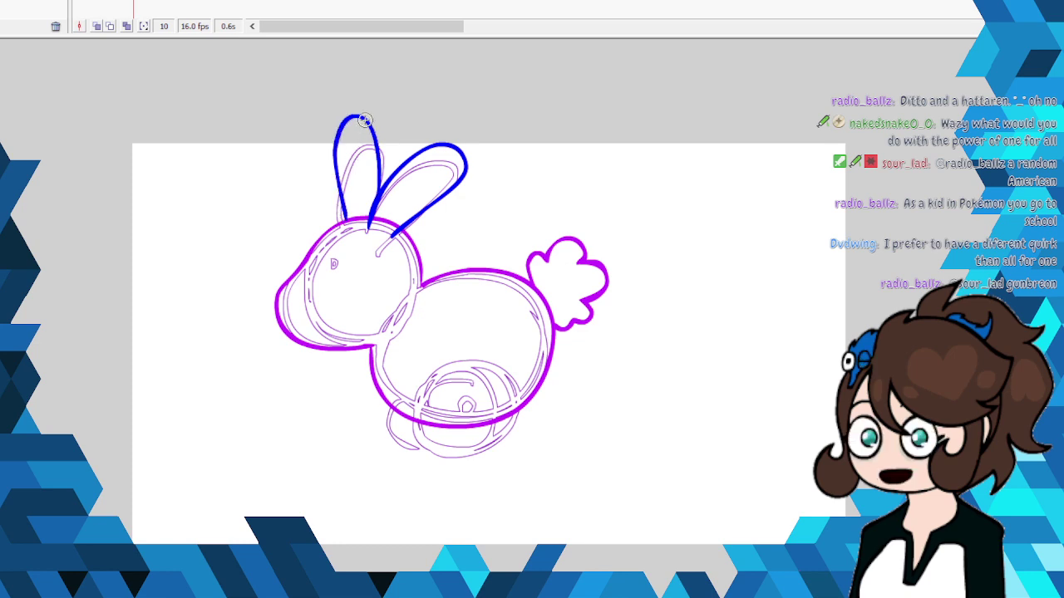
pyautogui.rightClick(388, 219)
pyautogui.press('Escape')
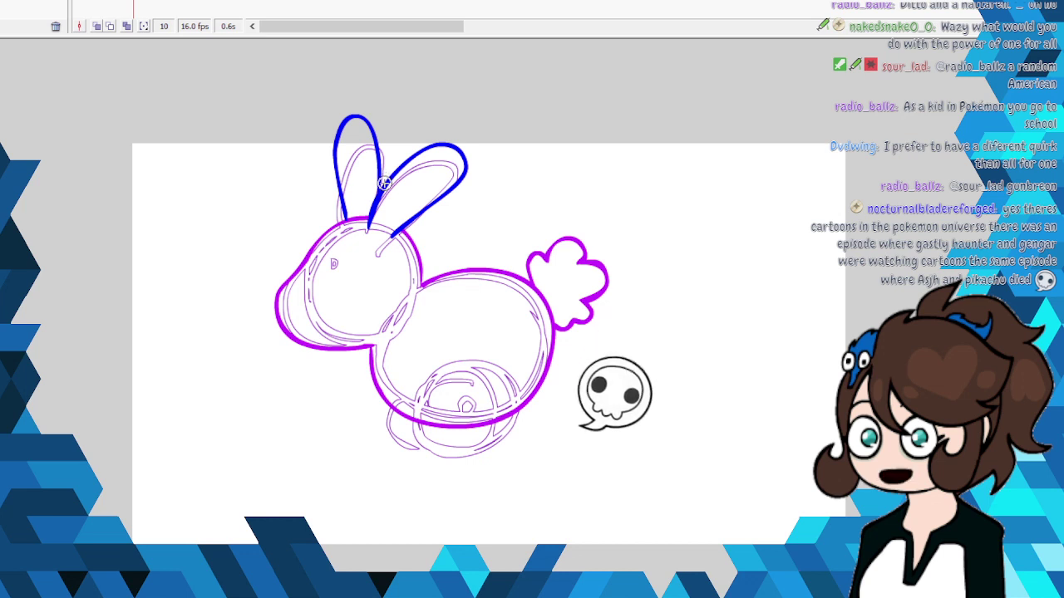
pyautogui.moveTo(384, 215)
pyautogui.mouseDown()
pyautogui.moveTo(425, 164)
pyautogui.moveTo(452, 170)
pyautogui.moveTo(392, 216)
pyautogui.moveTo(365, 164)
pyautogui.mouseUp()
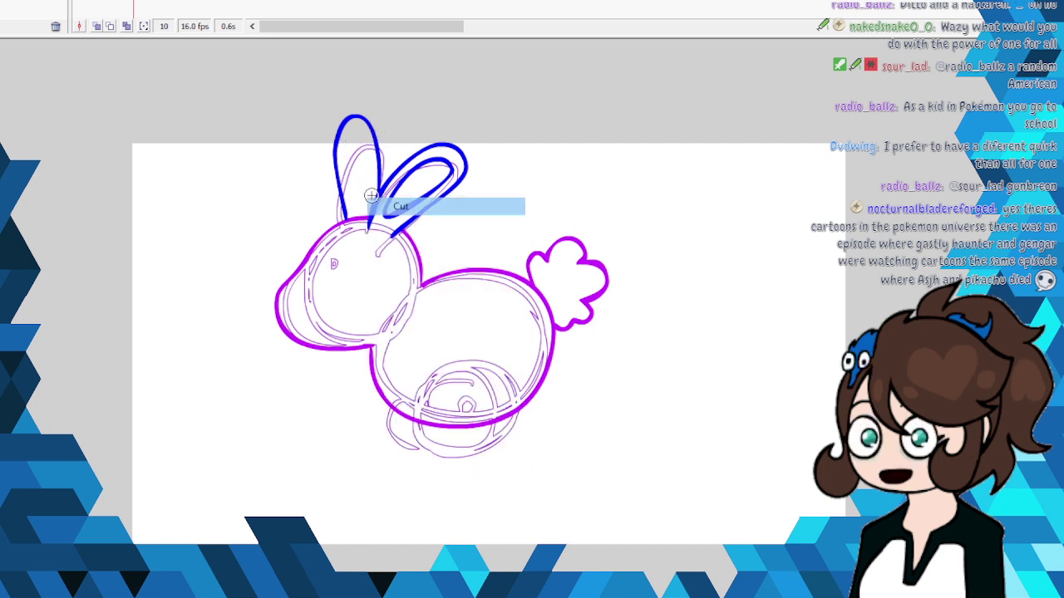
pyautogui.moveTo(369, 164)
pyautogui.mouseDown()
pyautogui.moveTo(351, 134)
pyautogui.moveTo(347, 199)
pyautogui.moveTo(363, 204)
pyautogui.mouseUp()
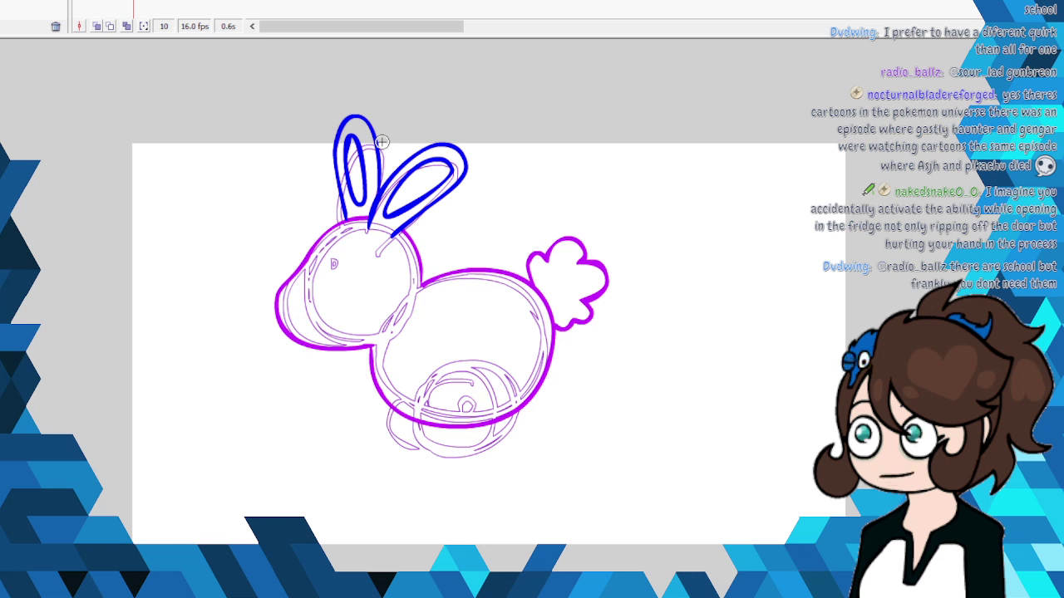
# Step: Add a large solid dark-red eye and draw two black wheels with inner rings beneath the rabbit's body, the near one with a hub
pyautogui.scroll(-2, 374, 150)
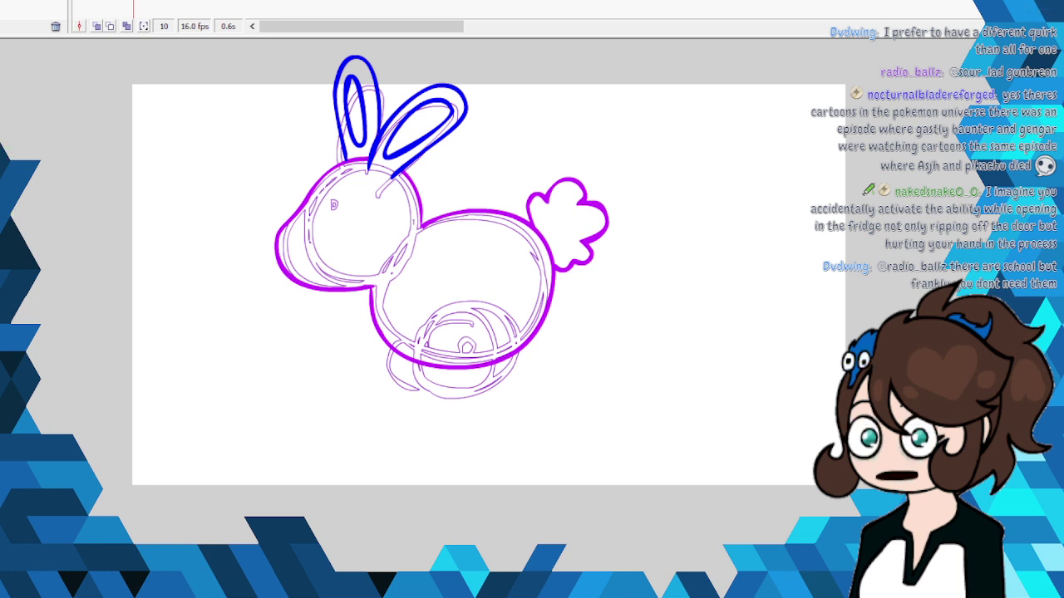
pyautogui.moveTo(331, 206); pyautogui.dragTo(356, 193)
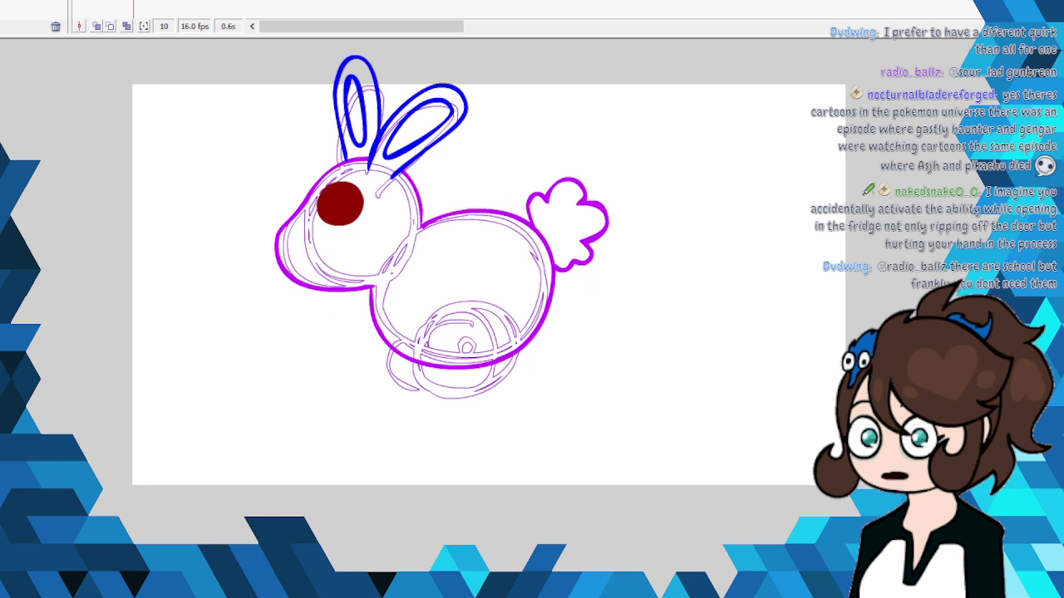
pyautogui.moveTo(468, 295)
pyautogui.mouseDown()
pyautogui.moveTo(427, 310)
pyautogui.moveTo(405, 367)
pyautogui.moveTo(416, 392)
pyautogui.moveTo(445, 410)
pyautogui.moveTo(474, 412)
pyautogui.moveTo(520, 366)
pyautogui.moveTo(510, 318)
pyautogui.moveTo(471, 289)
pyautogui.mouseUp()
pyautogui.rightClick(466, 358)
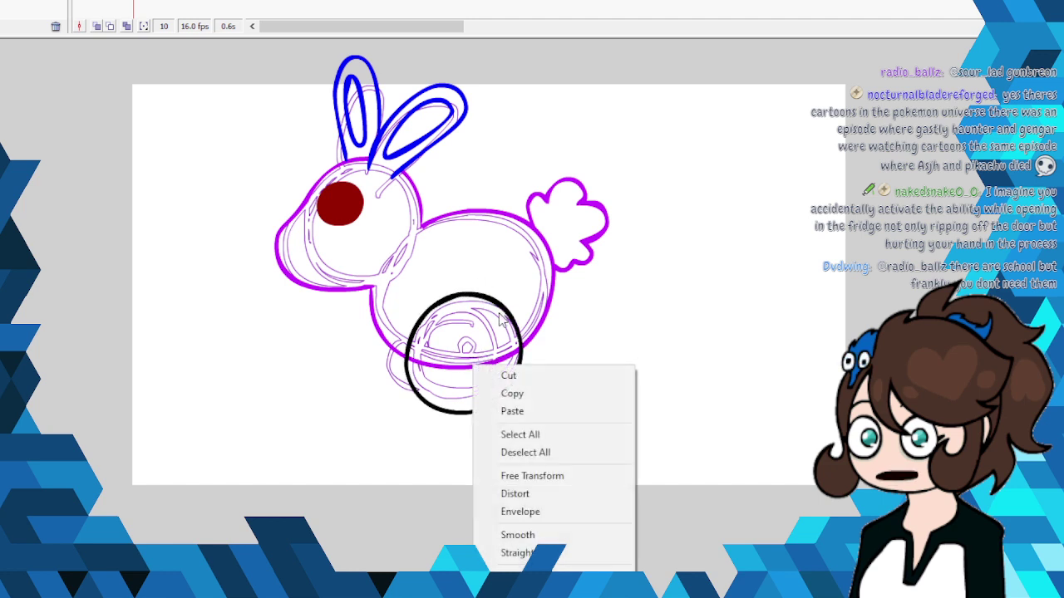
pyautogui.click(493, 362)
pyautogui.moveTo(392, 345)
pyautogui.mouseDown()
pyautogui.moveTo(384, 374)
pyautogui.moveTo(398, 398)
pyautogui.moveTo(425, 406)
pyautogui.mouseUp()
pyautogui.moveTo(465, 341)
pyautogui.mouseDown()
pyautogui.moveTo(445, 320)
pyautogui.moveTo(429, 358)
pyautogui.moveTo(437, 381)
pyautogui.moveTo(491, 351)
pyautogui.moveTo(470, 322)
pyautogui.mouseUp()
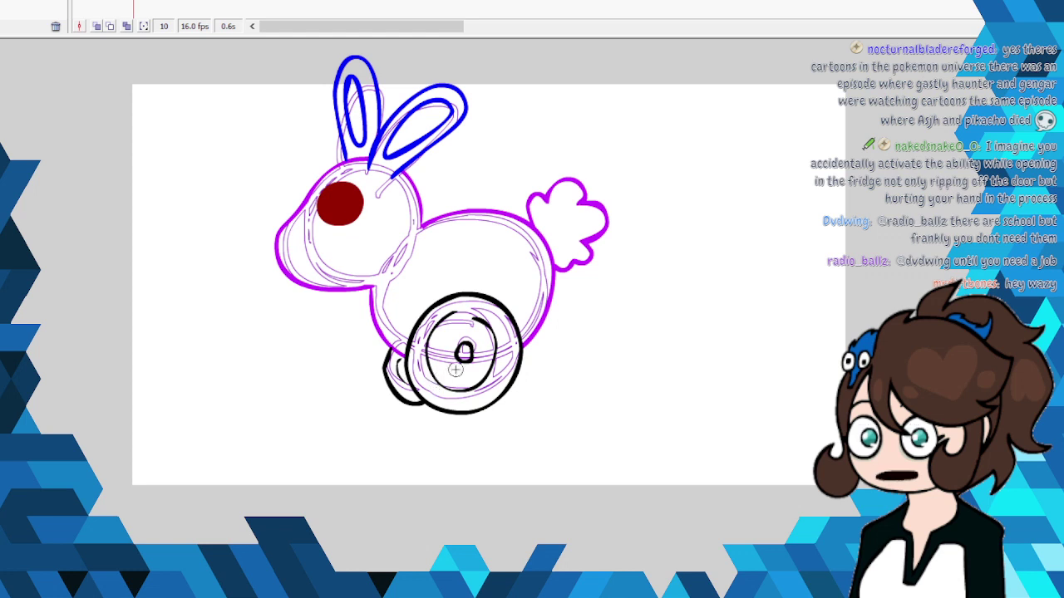
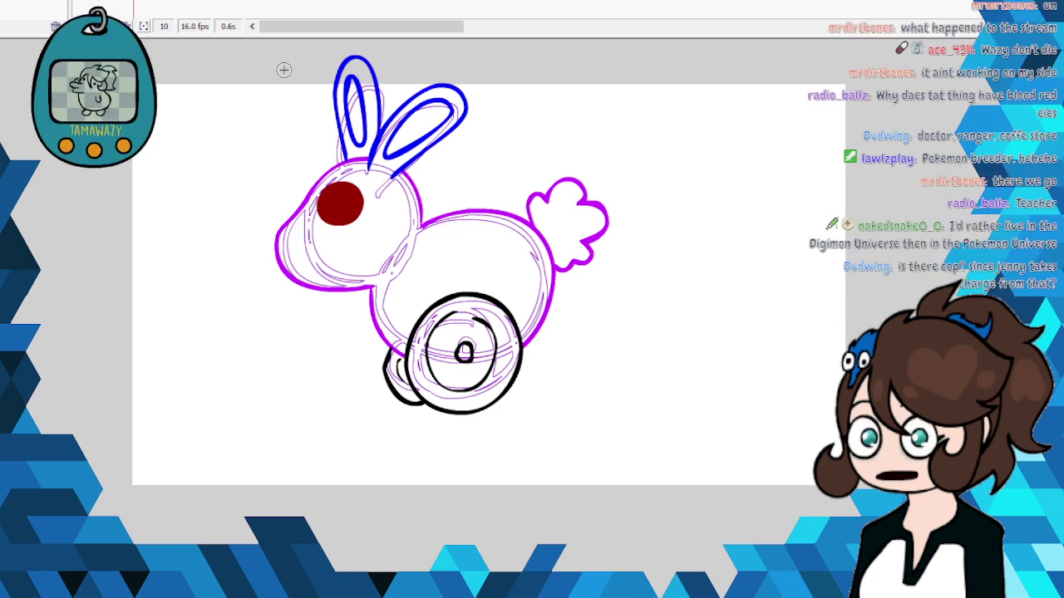
# Step: Recolour all of the rabbit's line art and its eye black
pyautogui.hotkey('ctrl', 'a')
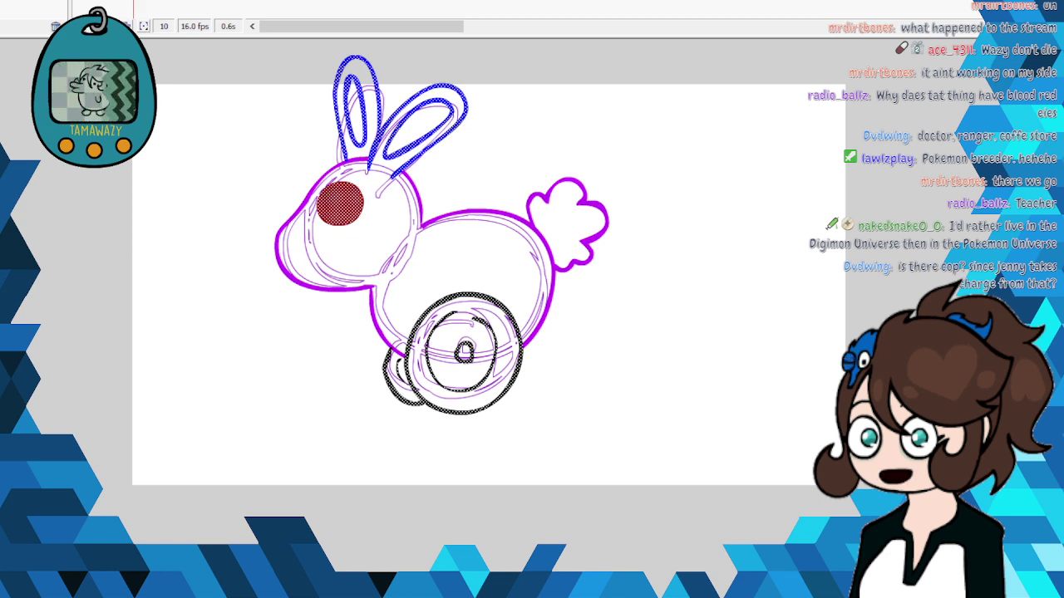
pyautogui.click(41, 4)
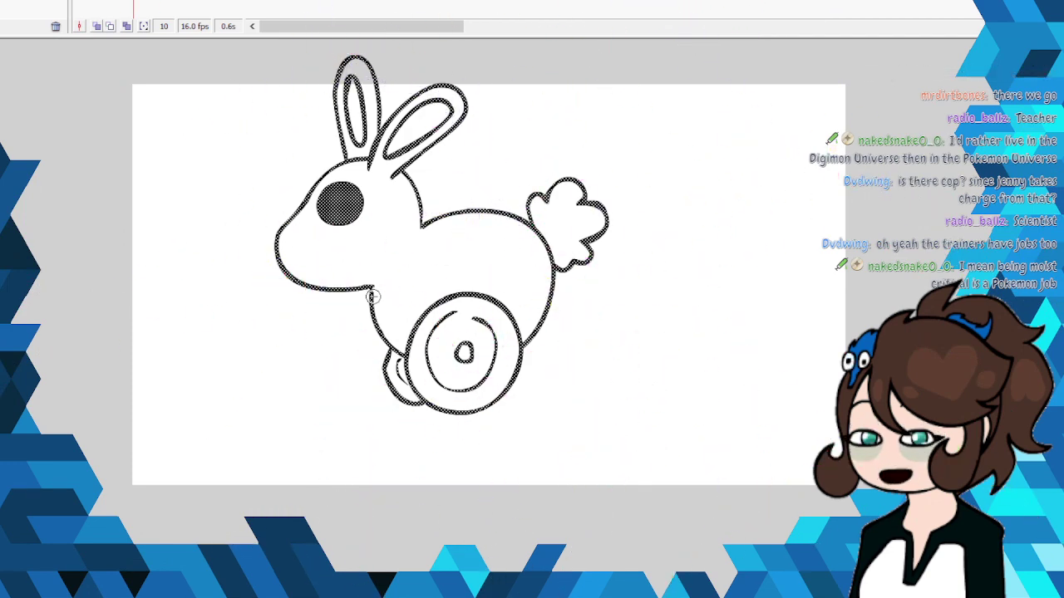
pyautogui.hotkey('ctrl', 'shift', 'a')
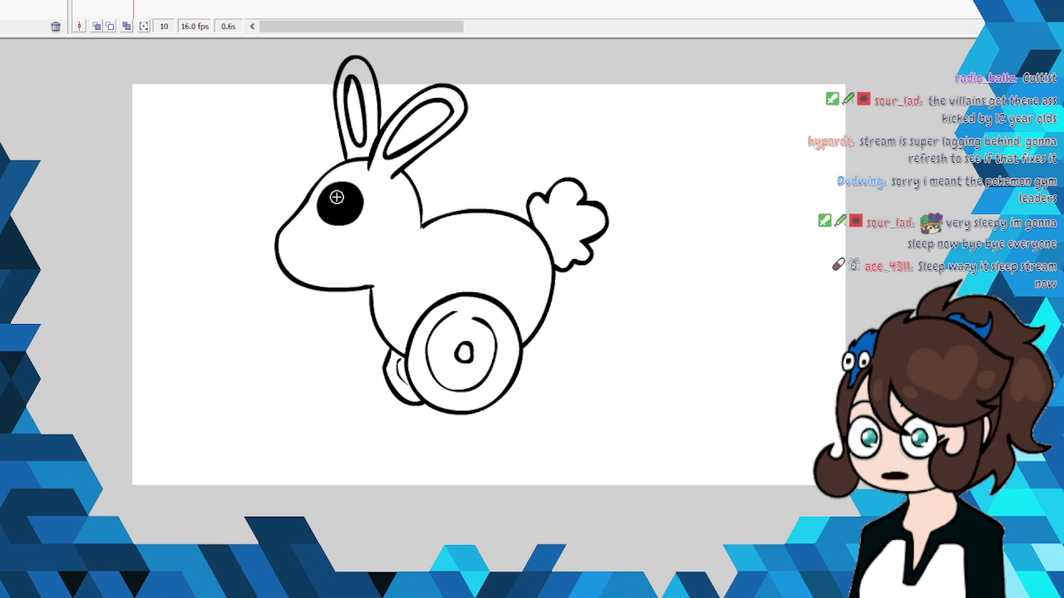
# Step: Add a large and a small highlight inside the rabbit's black eye and fill both white
pyautogui.click(336, 197)
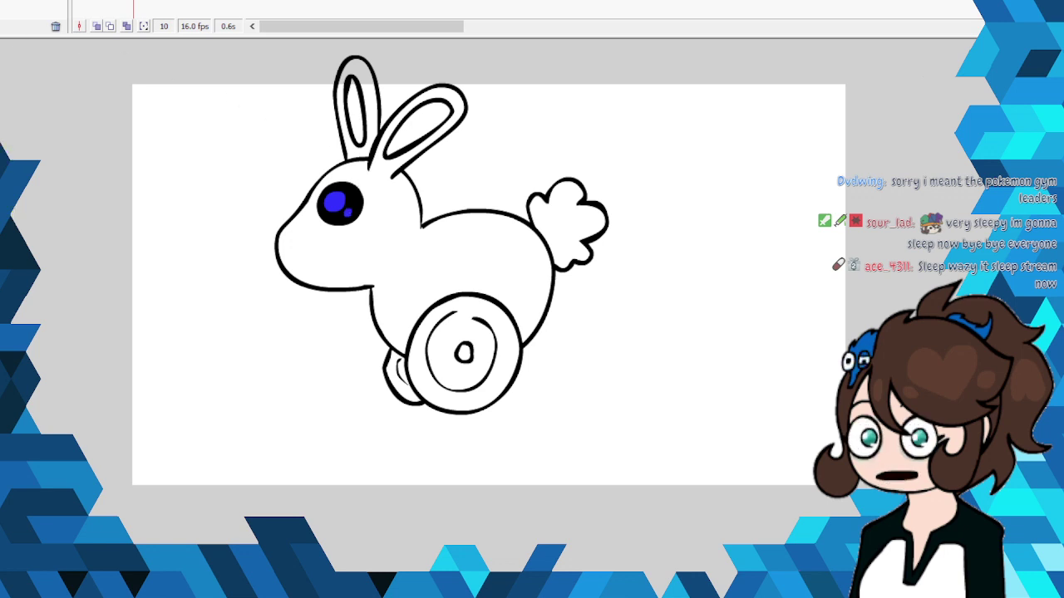
pyautogui.click(336, 202)
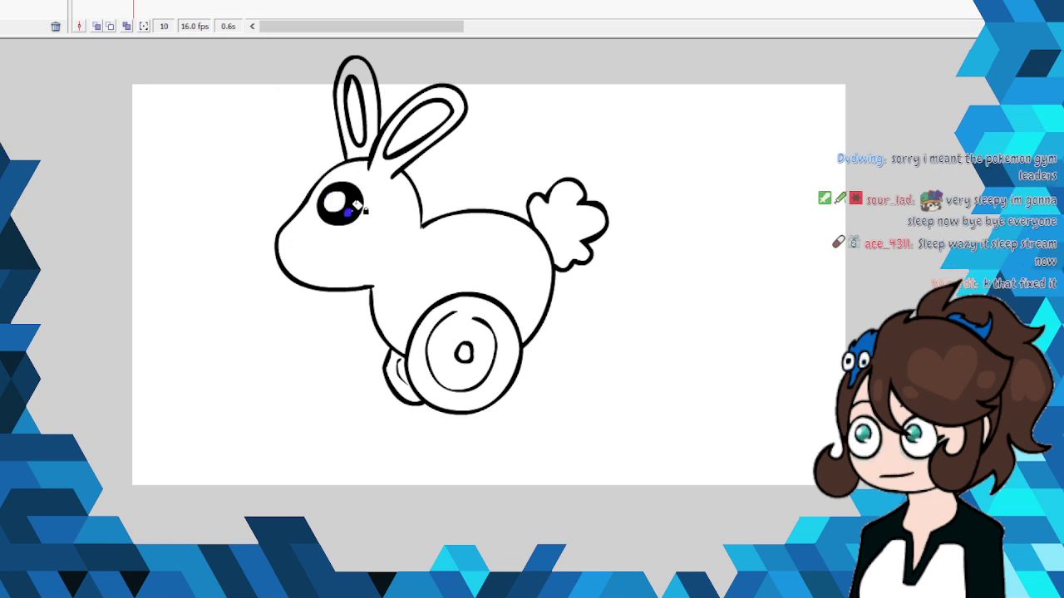
pyautogui.click(352, 210)
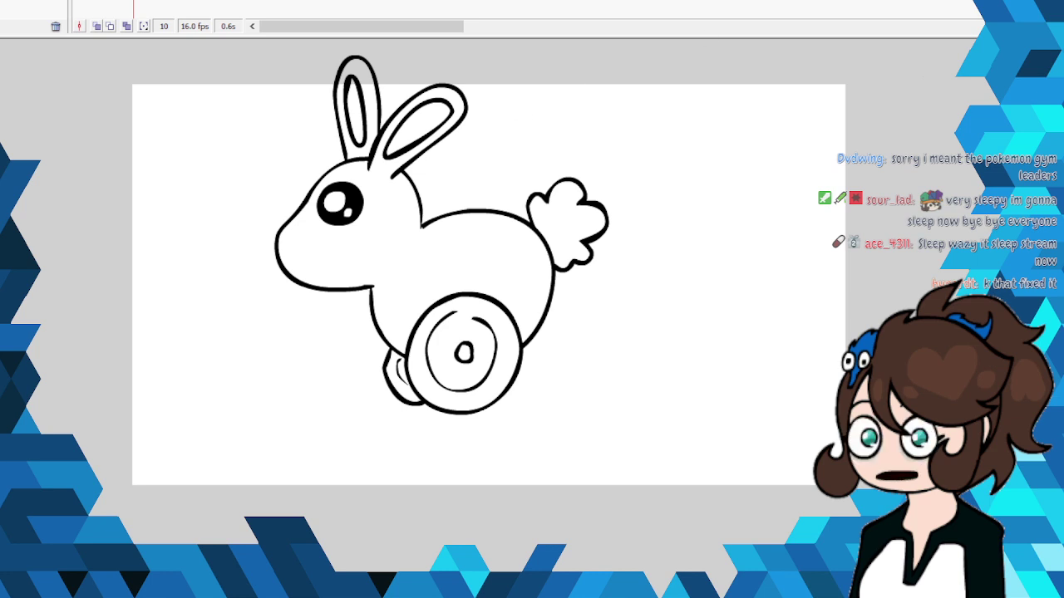
# Step: Fill the rabbit light grey and its inner ears pink, and paint two white shine spots on the rump
pyautogui.click(422, 219)
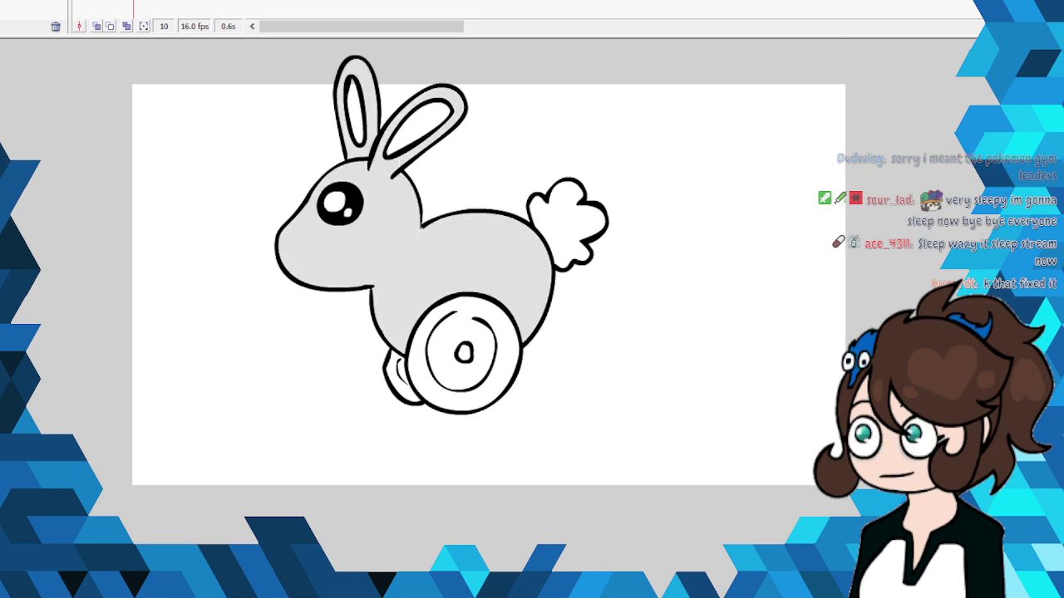
pyautogui.click(357, 111)
pyautogui.click(411, 123)
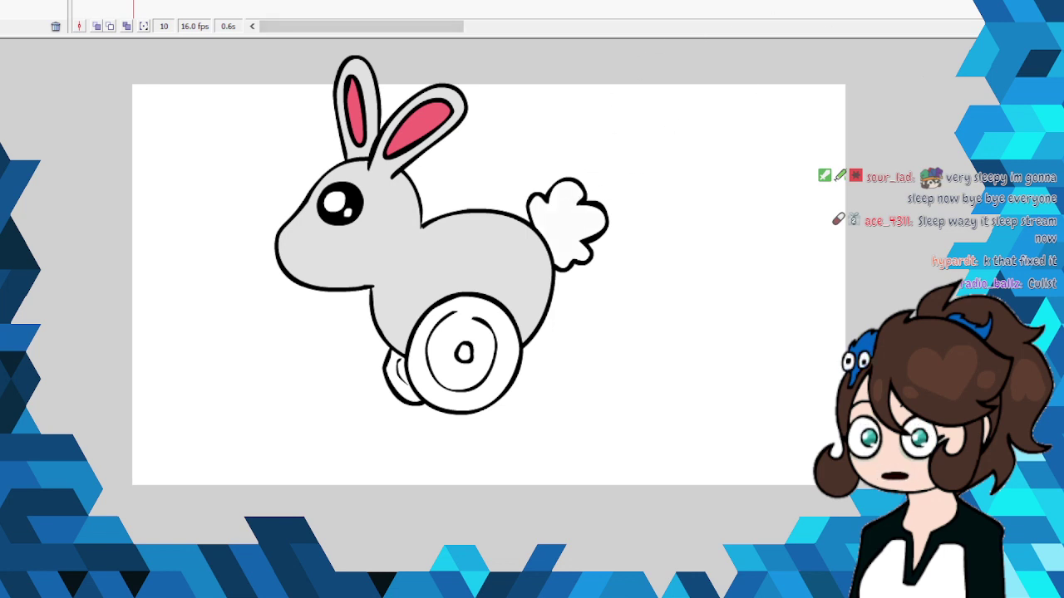
pyautogui.moveTo(517, 249)
pyautogui.mouseDown()
pyautogui.moveTo(509, 239)
pyautogui.moveTo(527, 253)
pyautogui.mouseUp()
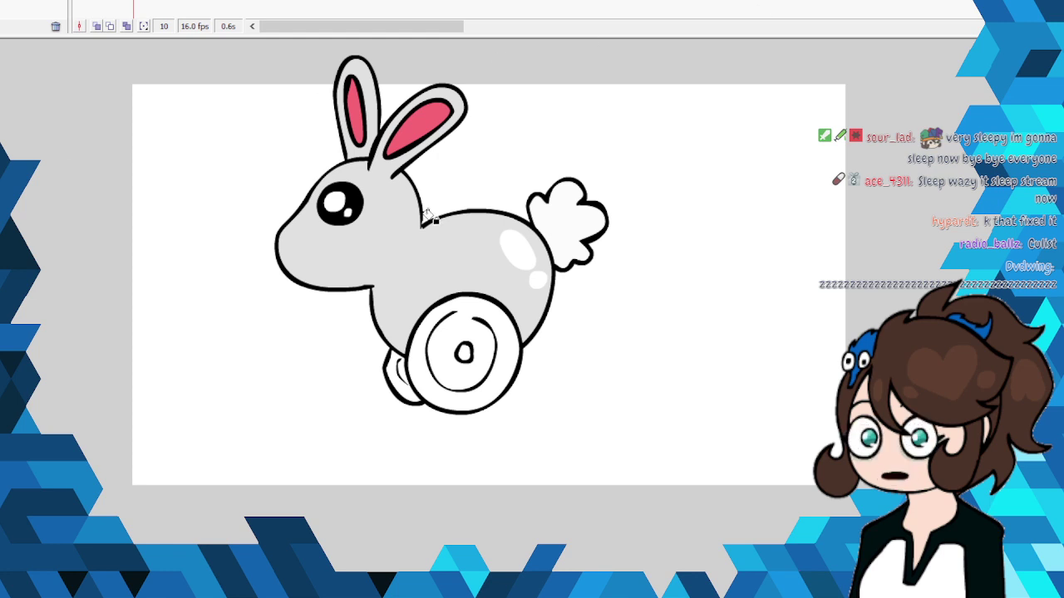
# Step: Fill both wheels near-black and the hub dark grey, and draw a solid black nose at the muzzle tip
pyautogui.click(499, 349)
pyautogui.click(471, 321)
pyautogui.click(403, 382)
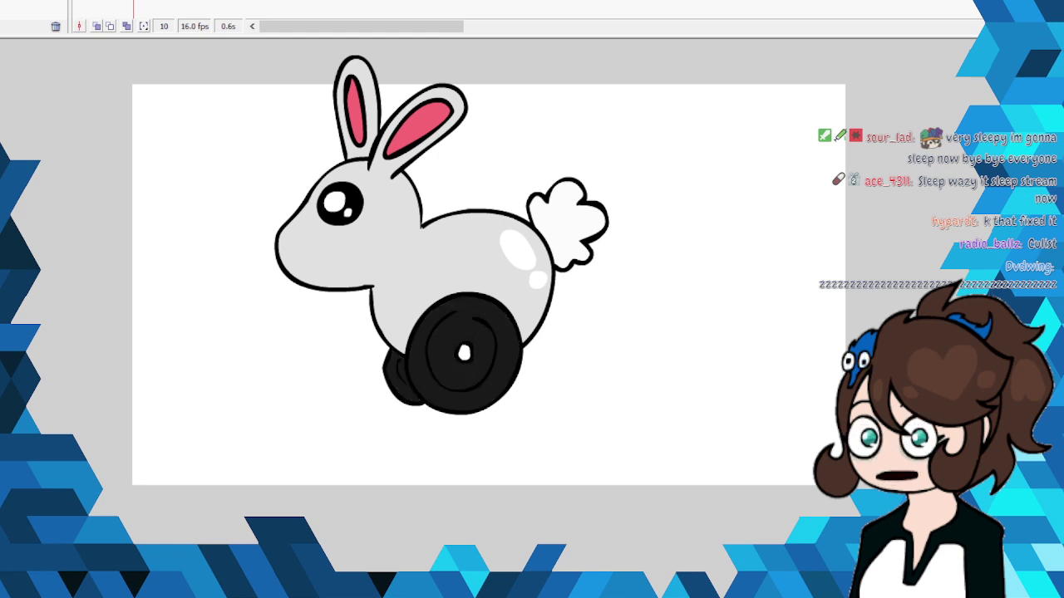
pyautogui.click(464, 352)
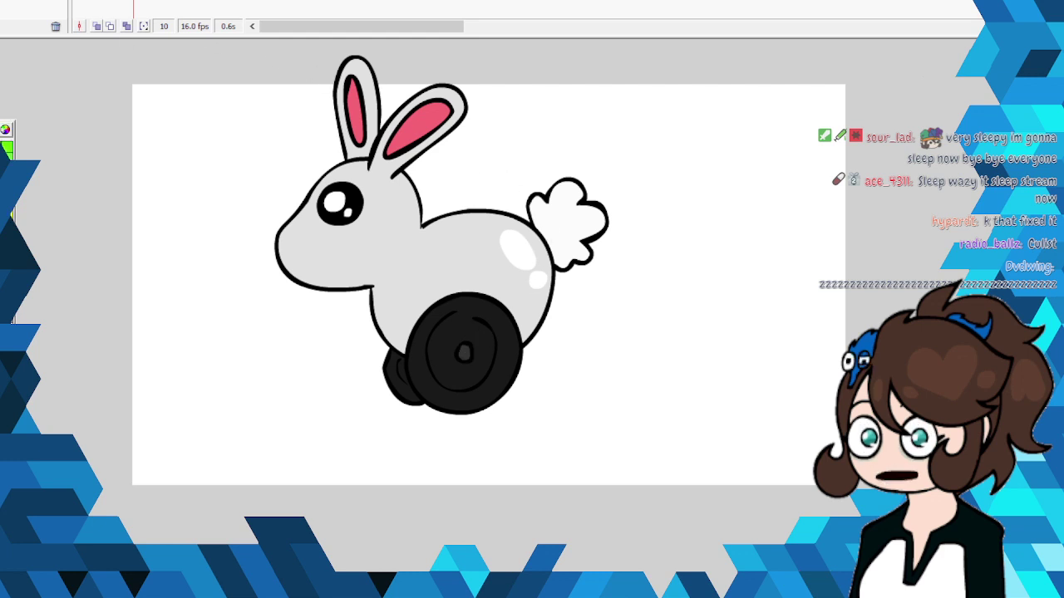
pyautogui.moveTo(269, 218); pyautogui.dragTo(276, 225)
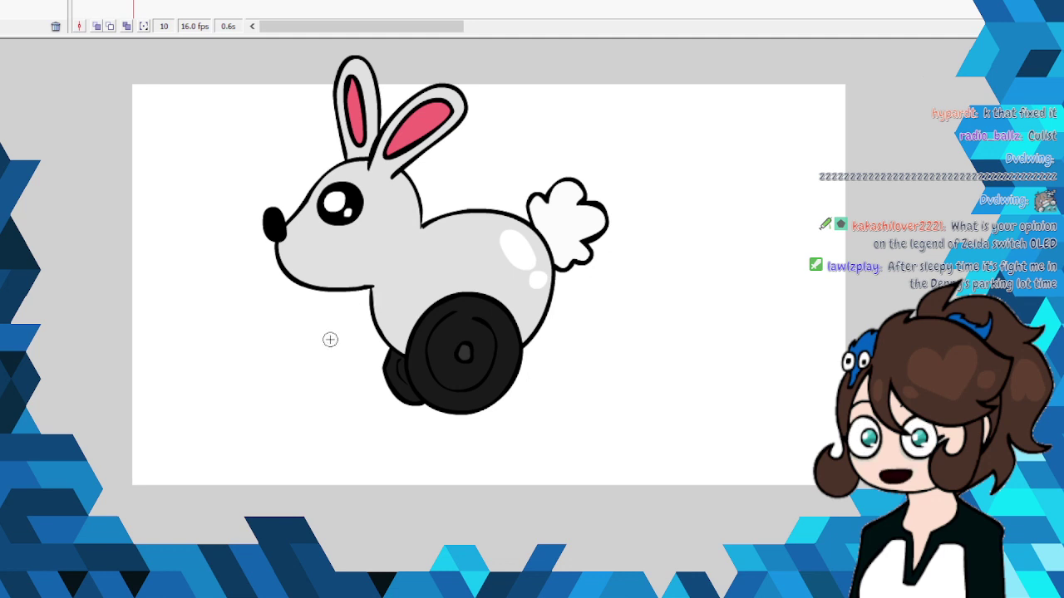
# Step: Draw a ring on the rabbit's chest with a long looped pull cord ending in a triangular handle, and colour them black
pyautogui.moveTo(370, 293)
pyautogui.mouseDown()
pyautogui.moveTo(355, 310)
pyautogui.moveTo(359, 328)
pyautogui.moveTo(372, 305)
pyautogui.mouseUp()
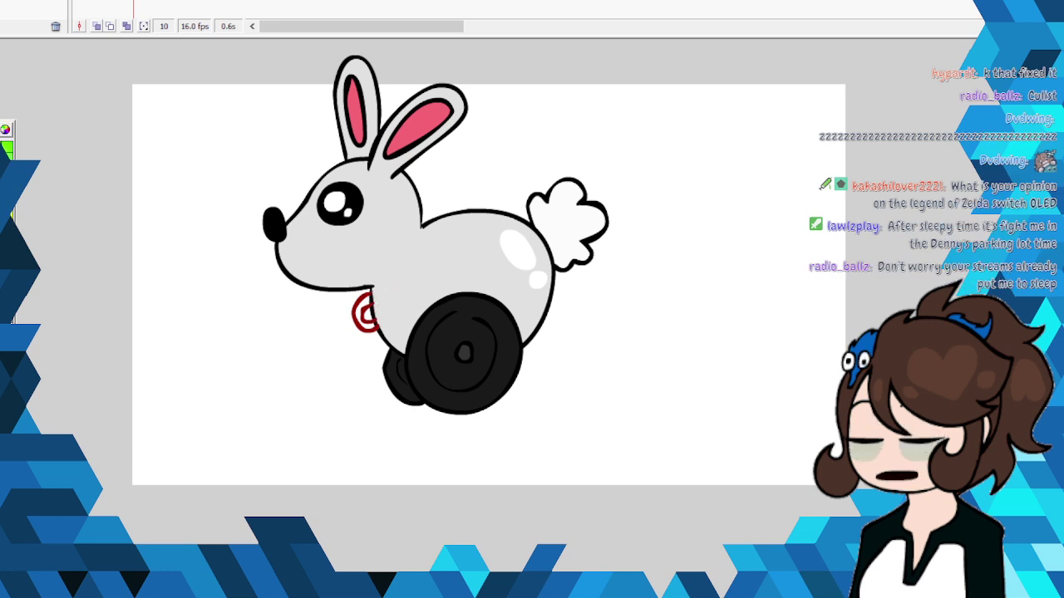
pyautogui.moveTo(364, 320)
pyautogui.mouseDown()
pyautogui.moveTo(356, 388)
pyautogui.moveTo(340, 407)
pyautogui.moveTo(227, 424)
pyautogui.mouseUp()
pyautogui.moveTo(229, 410)
pyautogui.mouseDown()
pyautogui.moveTo(314, 409)
pyautogui.moveTo(104, 437)
pyautogui.moveTo(80, 447)
pyautogui.moveTo(91, 471)
pyautogui.moveTo(106, 439)
pyautogui.moveTo(83, 453)
pyautogui.mouseUp()
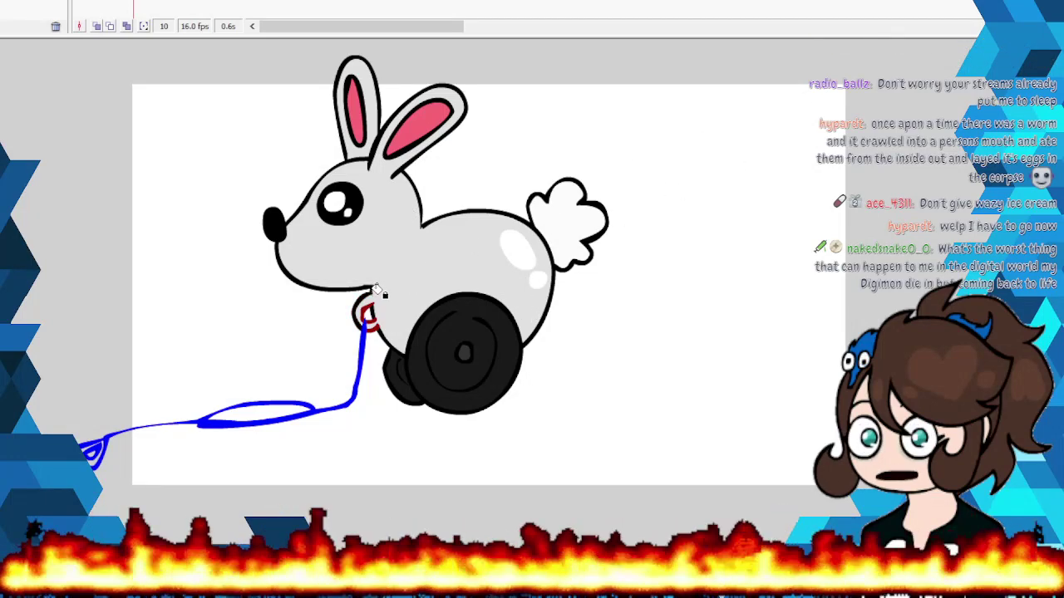
pyautogui.click(366, 320)
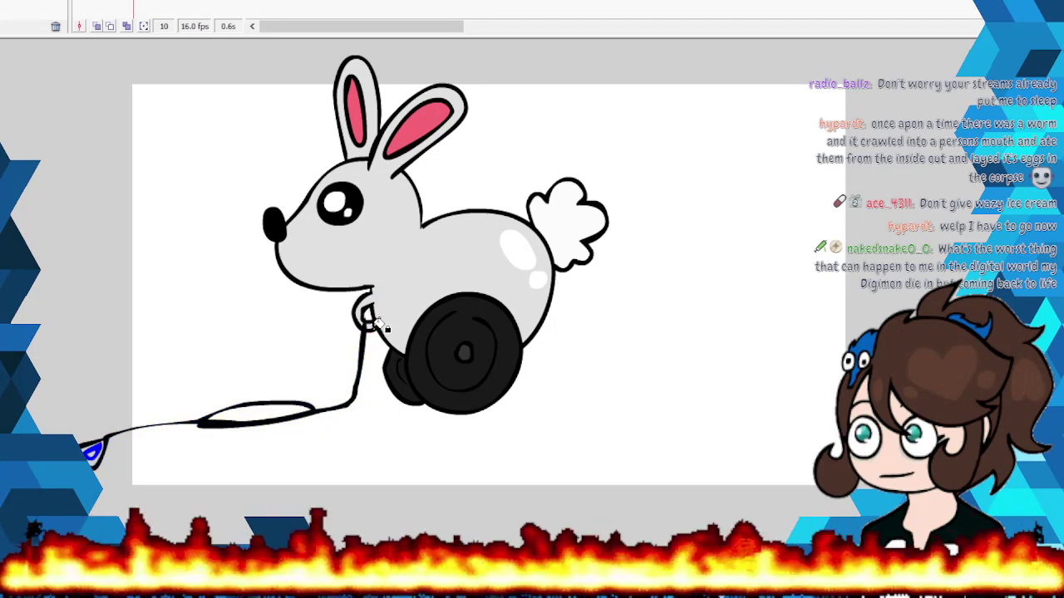
pyautogui.click(98, 443)
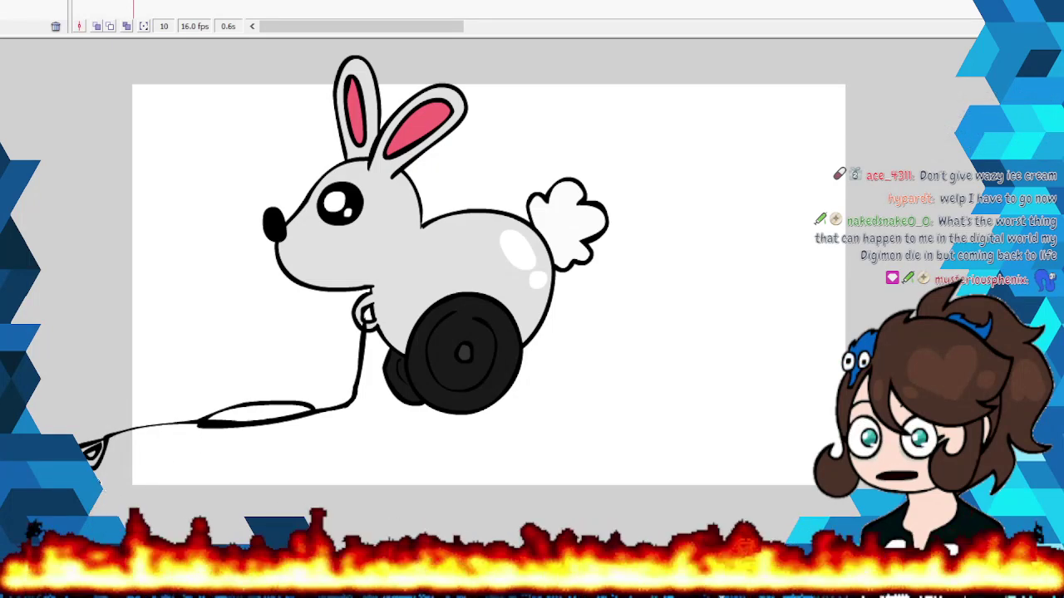
pyautogui.click(92, 453)
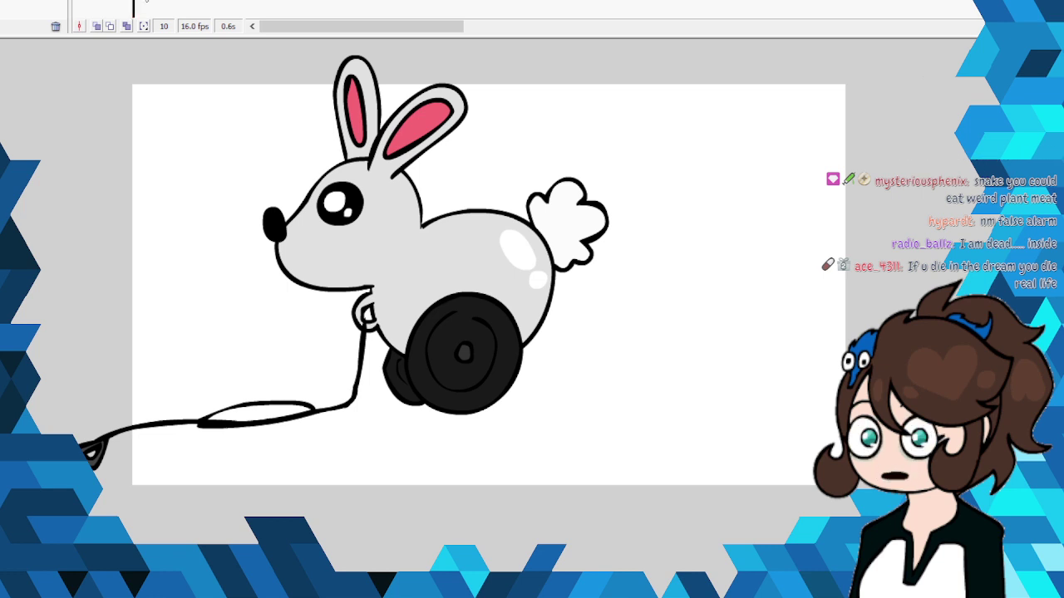
# Step: Insert blank keyframes at frames 11 and 12
pyautogui.rightClick(143, 4)
pyautogui.click(190, 80)
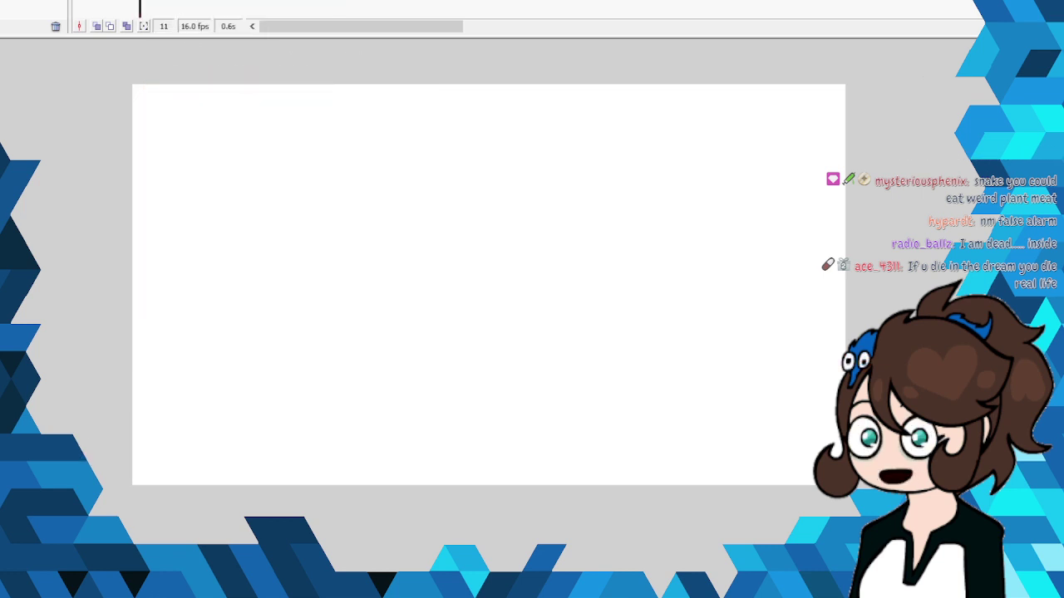
pyautogui.rightClick(155, 3)
pyautogui.click(191, 60)
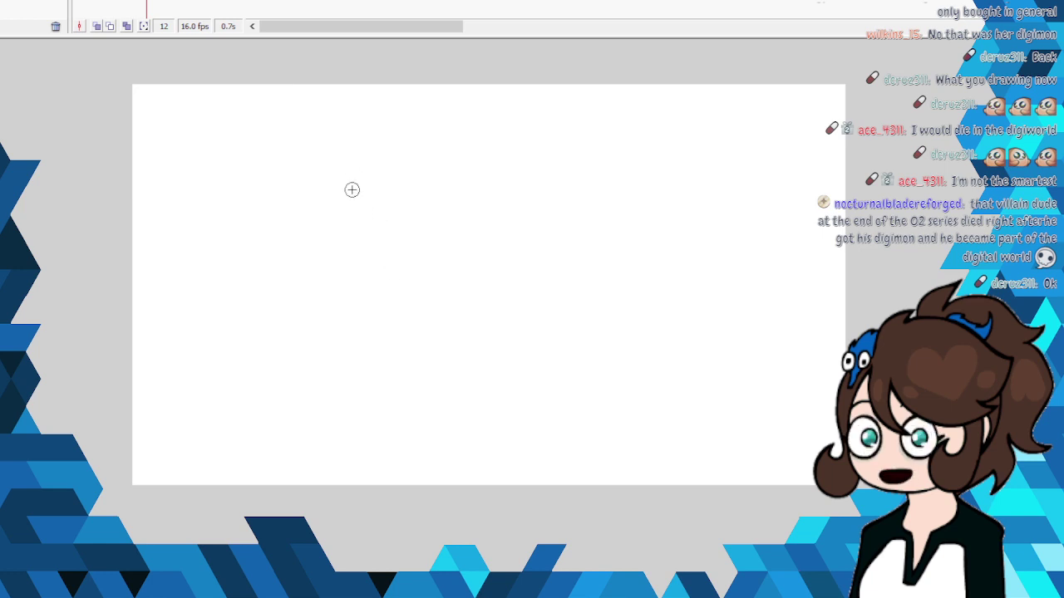
# Step: Sketch a round head with long pointed strands of black hair, two dot eyes and a frowning mouth on frame 12
pyautogui.moveTo(355, 182)
pyautogui.mouseDown()
pyautogui.moveTo(349, 251)
pyautogui.moveTo(418, 309)
pyautogui.moveTo(502, 208)
pyautogui.moveTo(357, 182)
pyautogui.moveTo(346, 239)
pyautogui.mouseUp()
pyautogui.moveTo(382, 170)
pyautogui.mouseDown()
pyautogui.moveTo(353, 382)
pyautogui.moveTo(341, 194)
pyautogui.moveTo(330, 312)
pyautogui.moveTo(497, 221)
pyautogui.moveTo(472, 381)
pyautogui.moveTo(422, 183)
pyautogui.moveTo(384, 208)
pyautogui.mouseUp()
pyautogui.moveTo(395, 170); pyautogui.dragTo(374, 217)
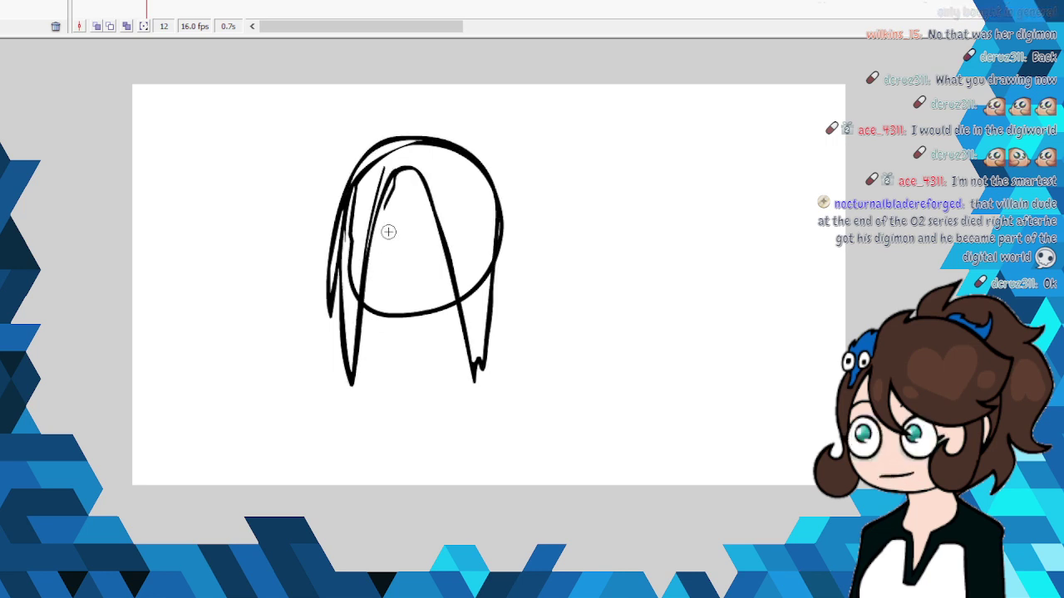
pyautogui.click(383, 233)
pyautogui.moveTo(381, 280); pyautogui.dragTo(438, 280)
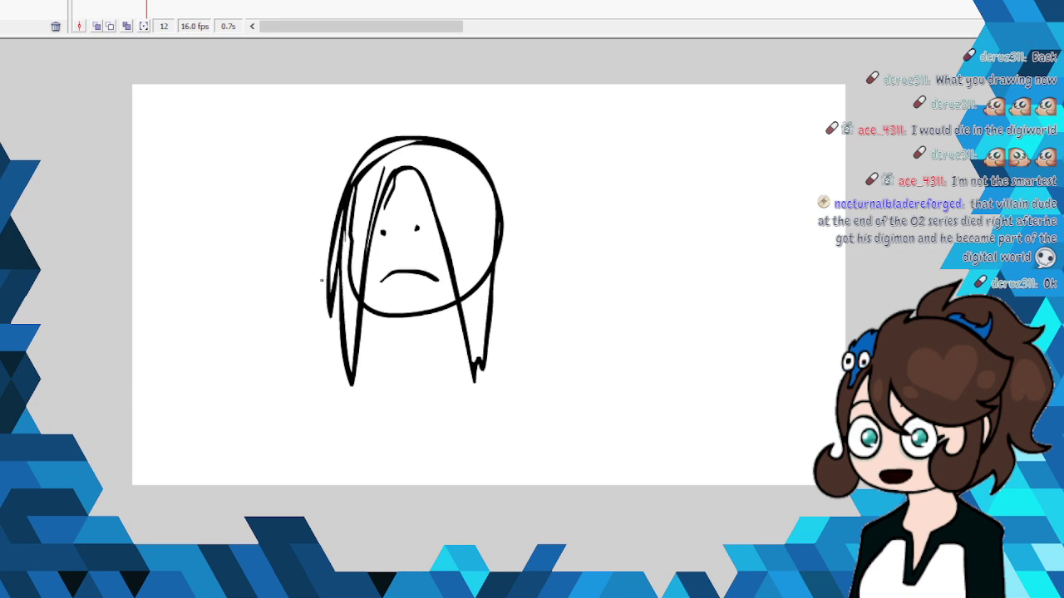
# Step: Sketch the figure's high coat collar, its outer sides and two long vertical lines down the front below the head
pyautogui.moveTo(321, 280); pyautogui.dragTo(279, 502)
pyautogui.moveTo(502, 266)
pyautogui.mouseDown()
pyautogui.moveTo(525, 273)
pyautogui.moveTo(502, 502)
pyautogui.mouseUp()
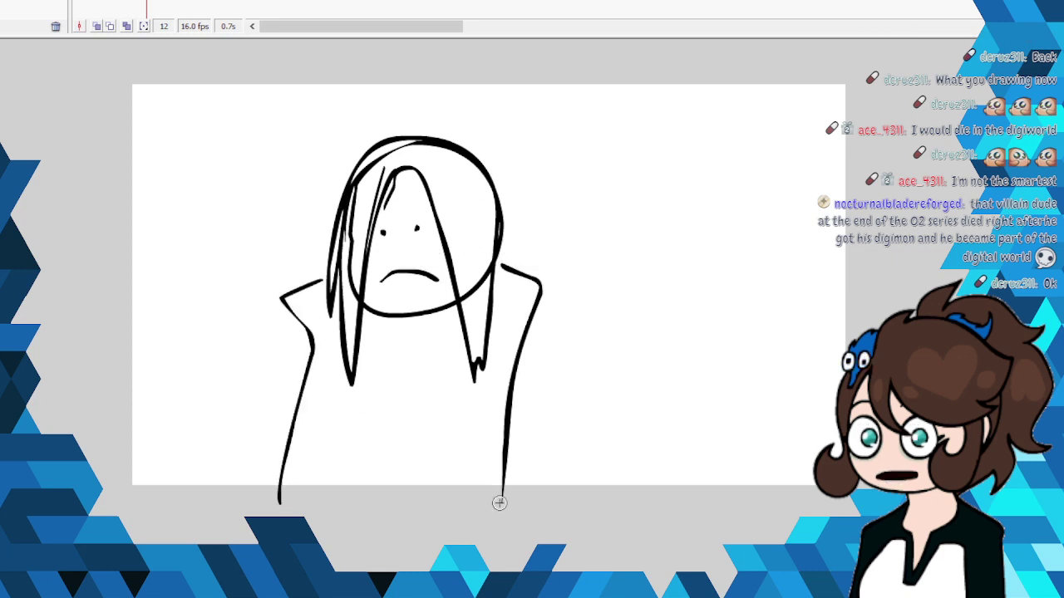
pyautogui.moveTo(378, 325); pyautogui.dragTo(372, 544)
pyautogui.moveTo(441, 325); pyautogui.dragTo(432, 553)
# Step: Handwrite the note "9 ft" beside the long-haired figure
pyautogui.moveTo(630, 147); pyautogui.dragTo(629, 229)
pyautogui.moveTo(659, 162)
pyautogui.mouseDown()
pyautogui.moveTo(641, 196)
pyautogui.moveTo(669, 193)
pyautogui.mouseUp()
pyautogui.moveTo(641, 180); pyautogui.dragTo(675, 176)
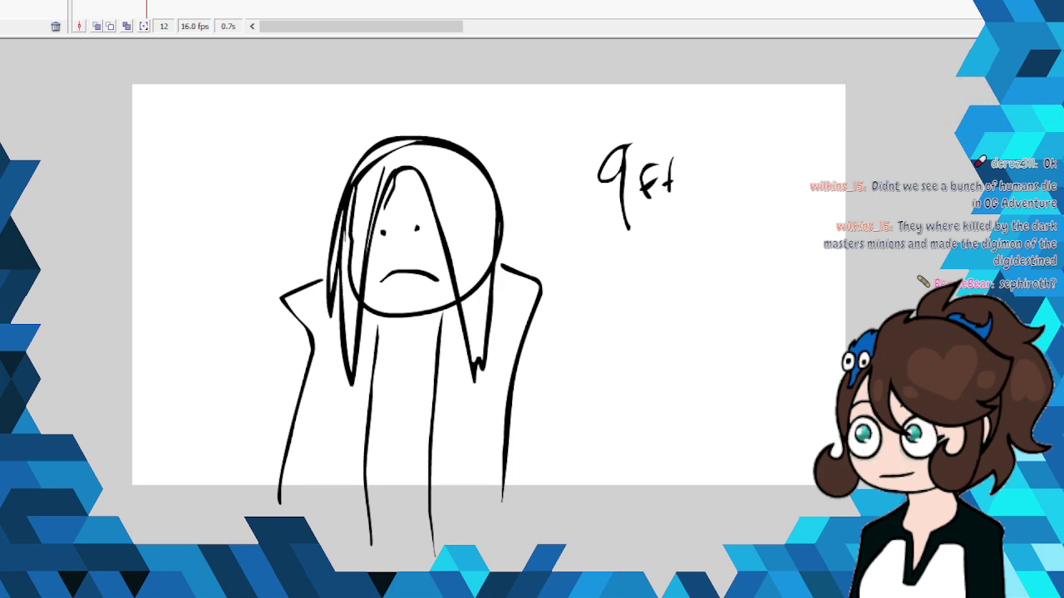
# Step: Bring in the reference picture of the long-haired man in a purple trench coat and place it beside the sketch
pyautogui.press('super+d')
pyautogui.press('super+d')
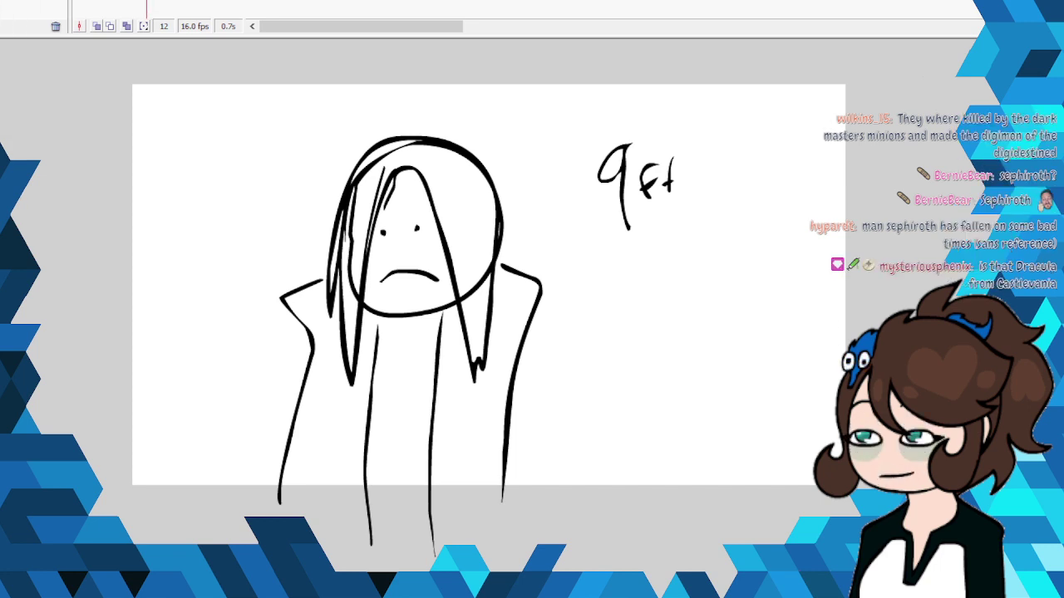
pyautogui.moveTo(471, 276)
pyautogui.mouseDown()
pyautogui.moveTo(487, 352)
pyautogui.moveTo(142, 313)
pyautogui.moveTo(125, 324)
pyautogui.mouseUp()
pyautogui.scroll(1, 125, 324)
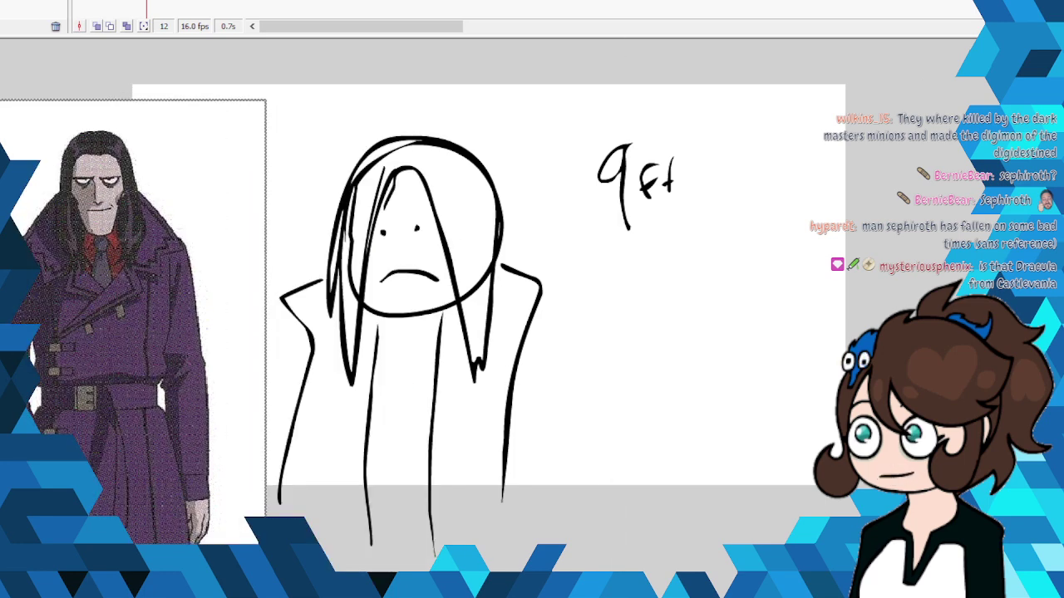
pyautogui.scroll(1, 399, 324)
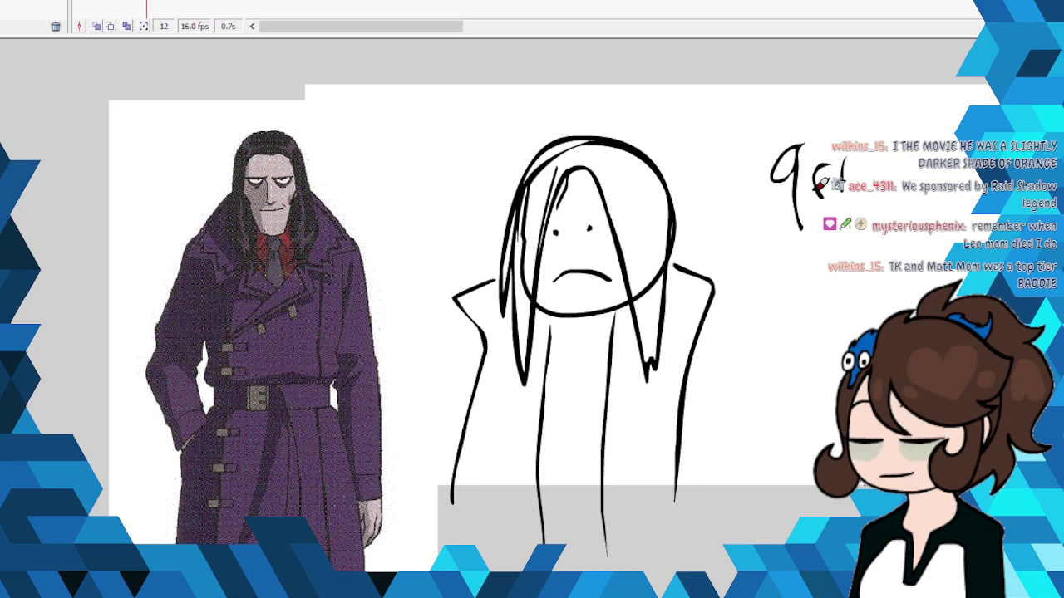
# Step: Complete the handwritten "9 ft" note with a short horizontal stroke across its last letter
pyautogui.moveTo(826, 172); pyautogui.dragTo(847, 169)
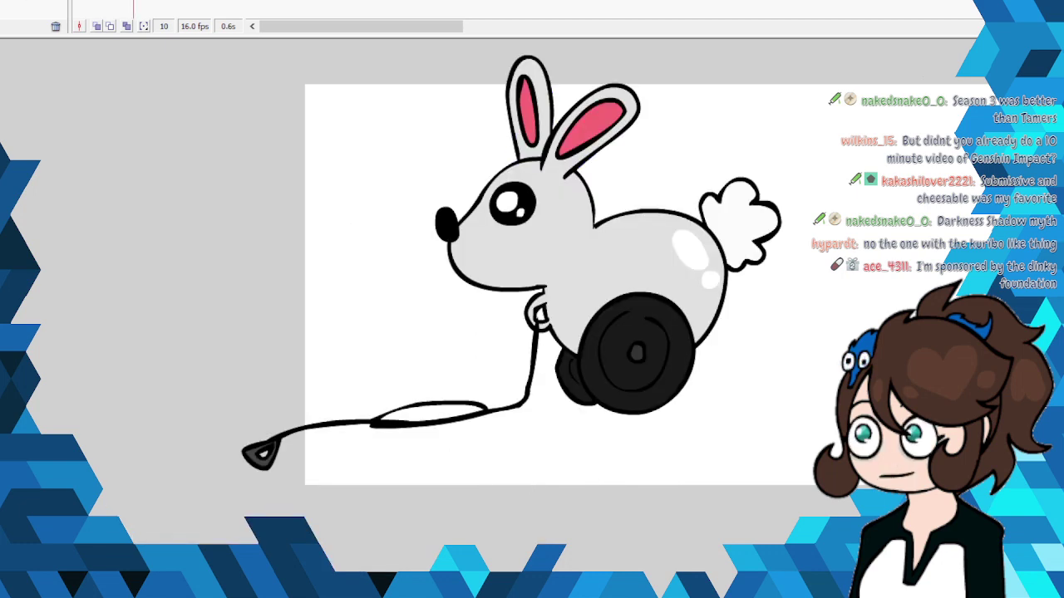
# Step: Select the entire brown and cream long-eared rabbit drawing on frame 8, shift it to the right across the canvas and deselect it
pyautogui.press(',')
pyautogui.press(',')
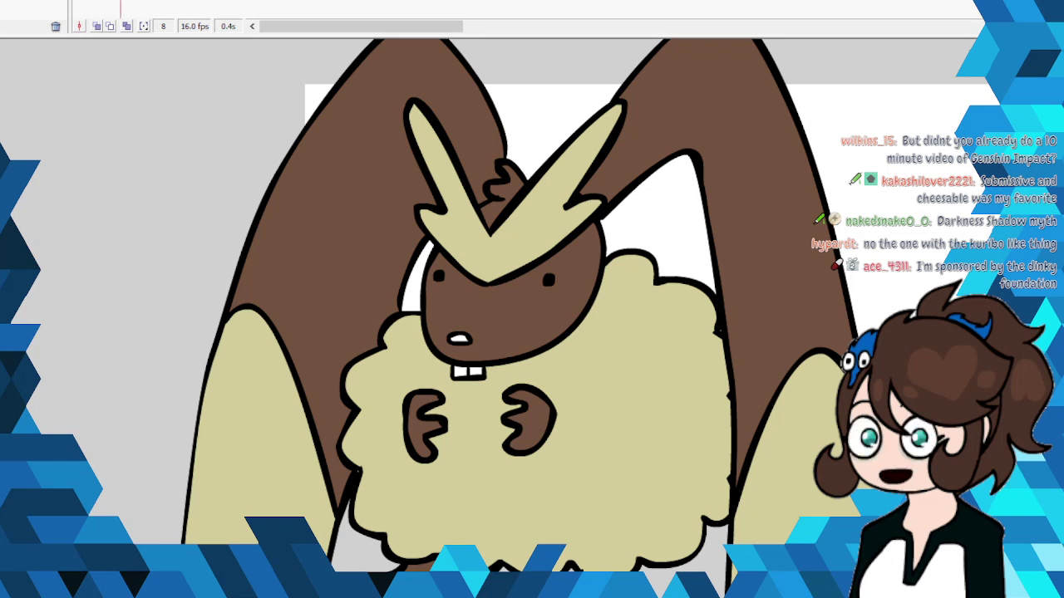
pyautogui.keyDown('alt'); pyautogui.click(314, 416); pyautogui.keyUp('alt')
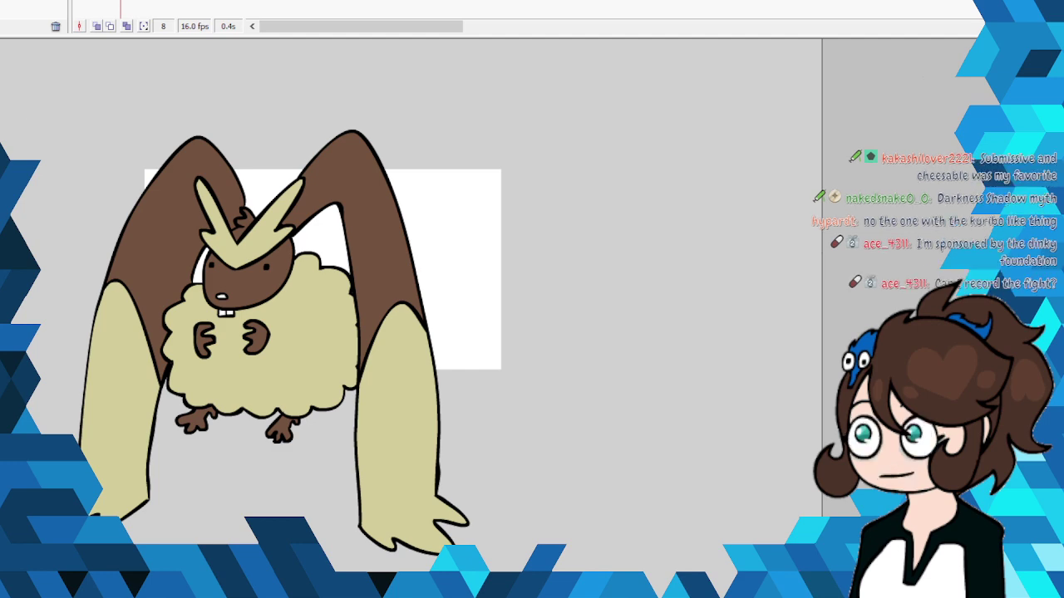
pyautogui.moveTo(9, 88)
pyautogui.mouseDown()
pyautogui.moveTo(542, 507)
pyautogui.moveTo(441, 495)
pyautogui.moveTo(585, 496)
pyautogui.mouseUp()
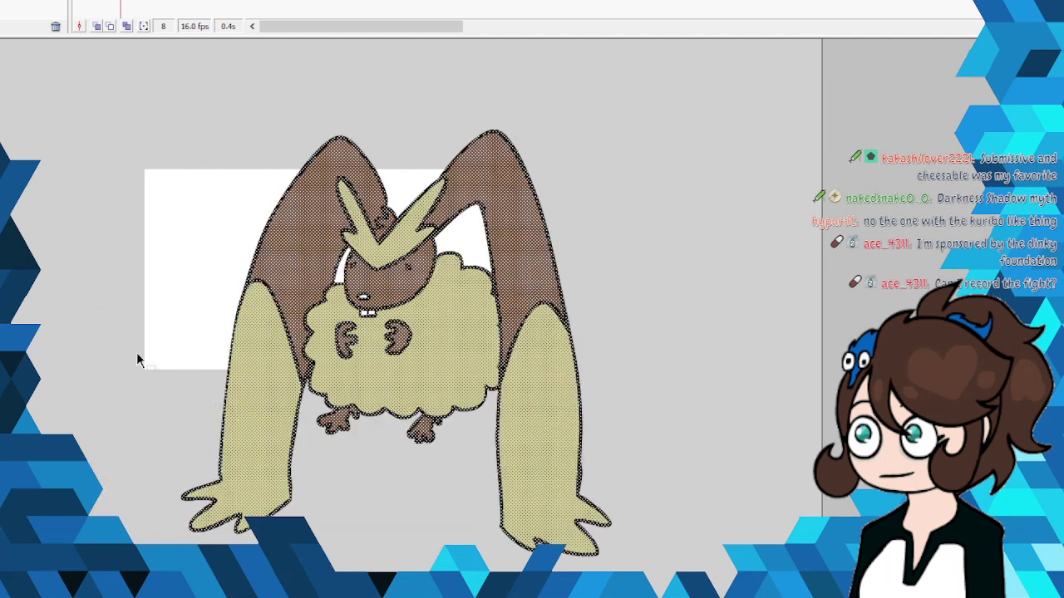
pyautogui.click(33, 289)
pyautogui.scroll(-2, 33, 289)
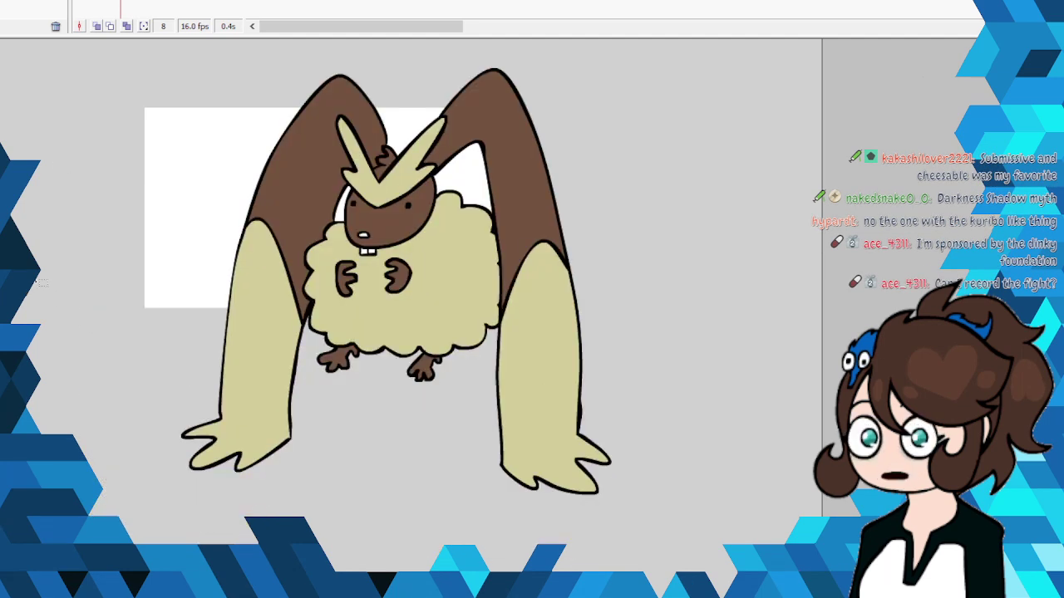
# Step: Review the earlier drawings back from frame 7 to frame 1 and examine the A and B purple cat comparison up close
pyautogui.press(',')
pyautogui.press(',')
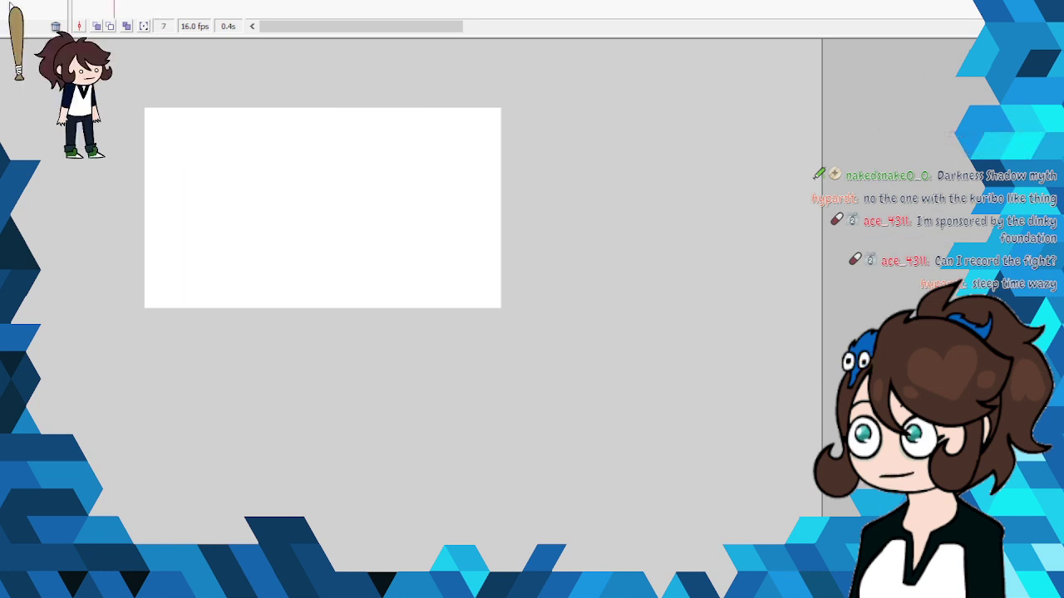
pyautogui.press('.')
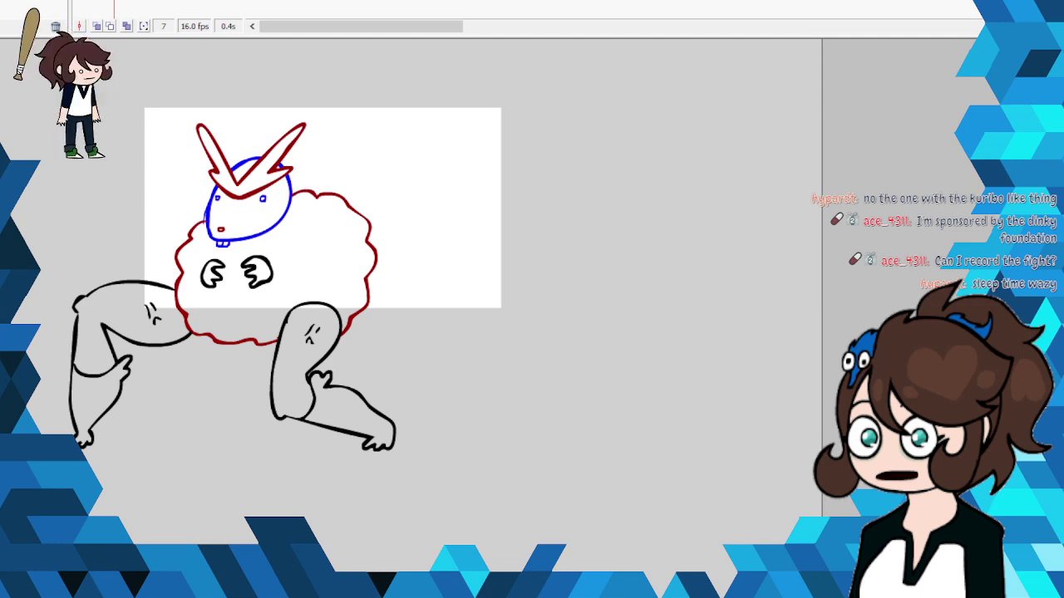
pyautogui.press('.')
pyautogui.press(',')
pyautogui.press(',')
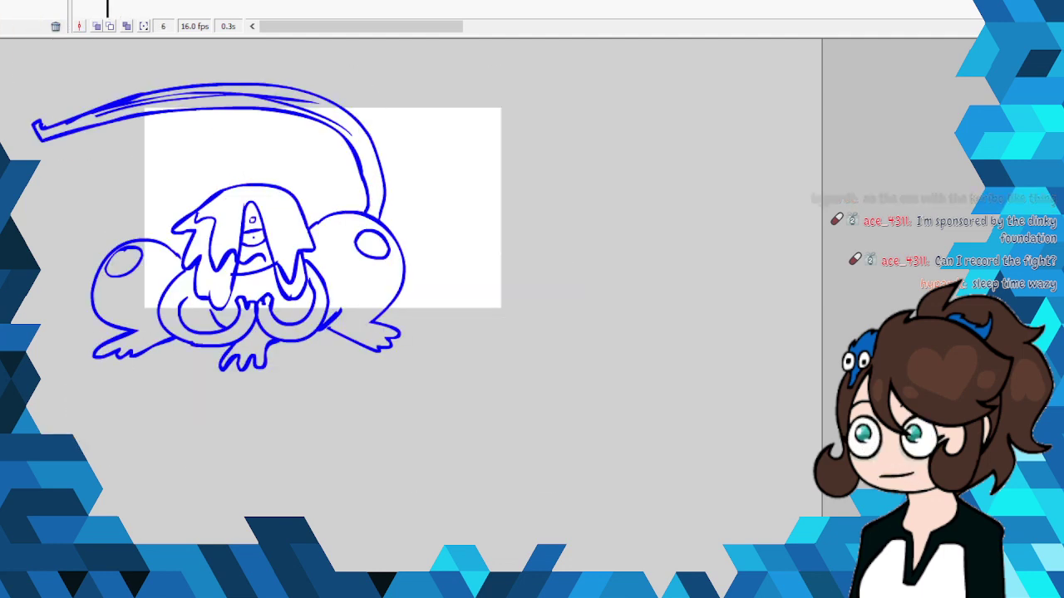
pyautogui.press(',')
pyautogui.press(',')
pyautogui.press('.')
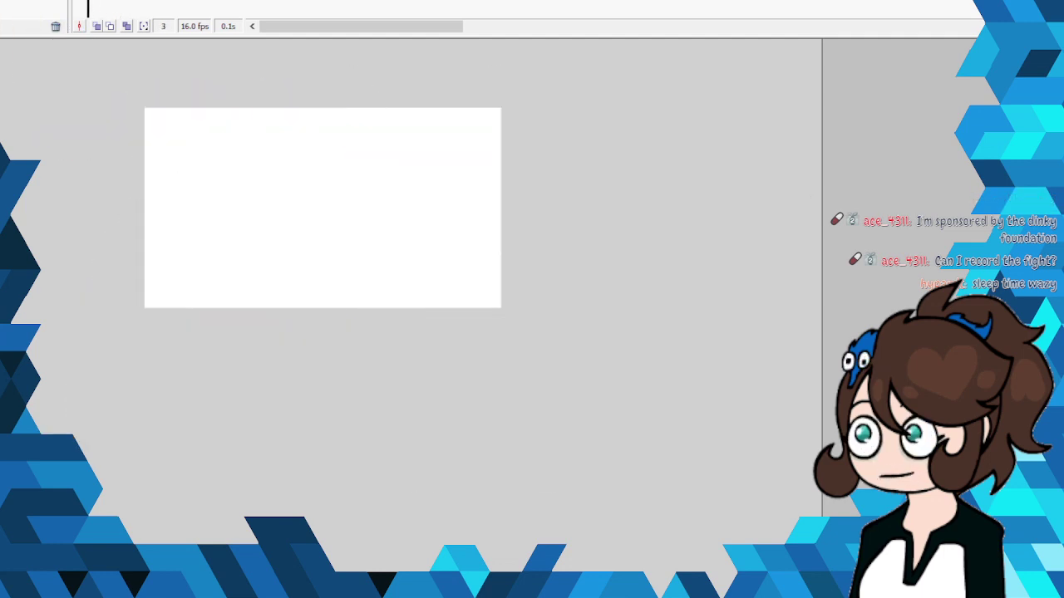
pyautogui.press(',')
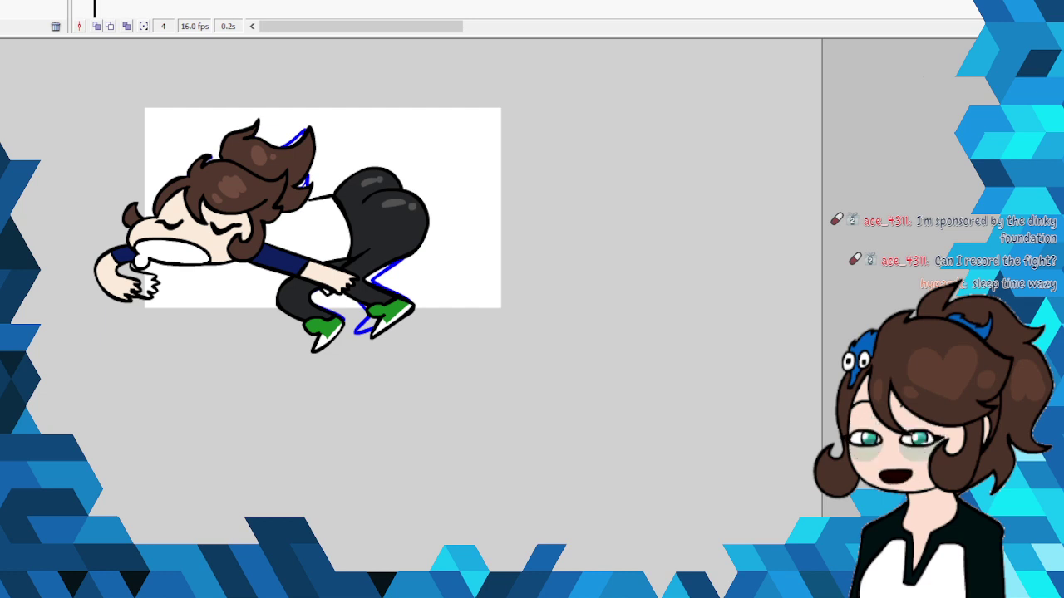
pyautogui.press(',')
pyautogui.press(',')
pyautogui.press('.')
pyautogui.press('.')
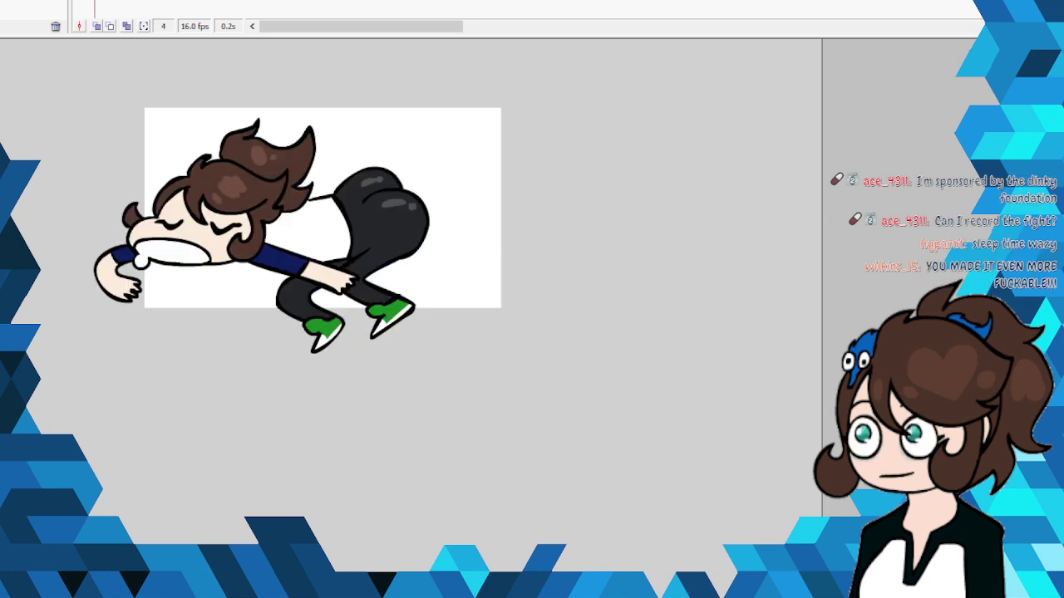
pyautogui.press(',')
pyautogui.press(',')
pyautogui.press(',')
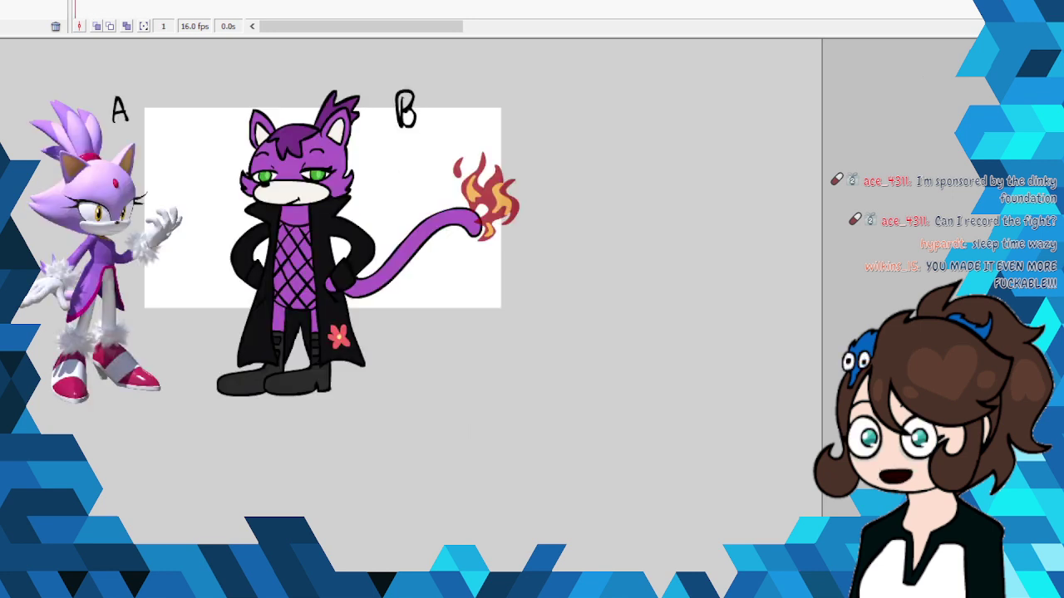
pyautogui.moveTo(654, 380); pyautogui.dragTo(683, 462)
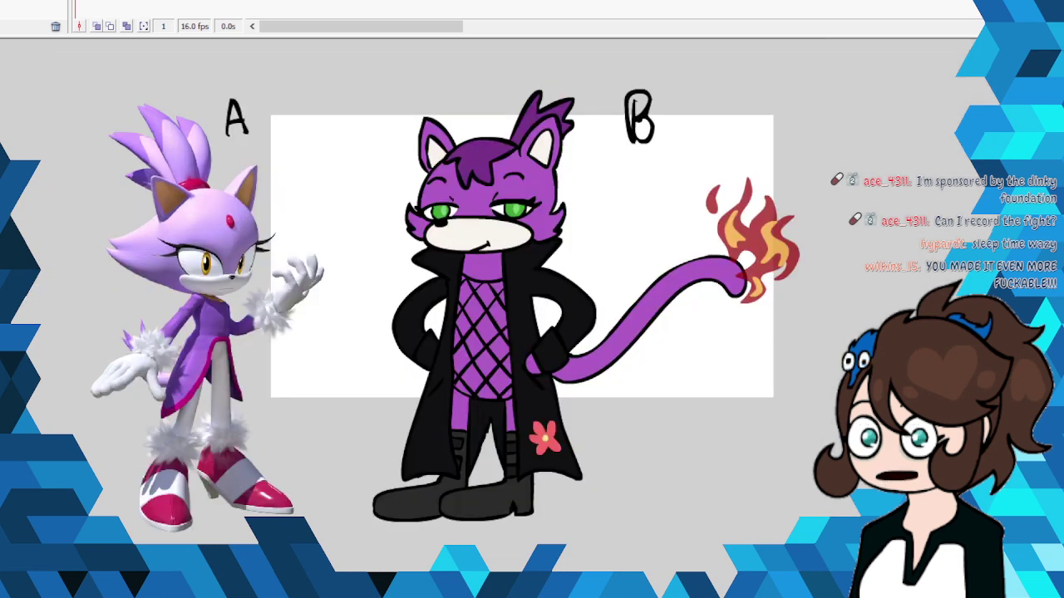